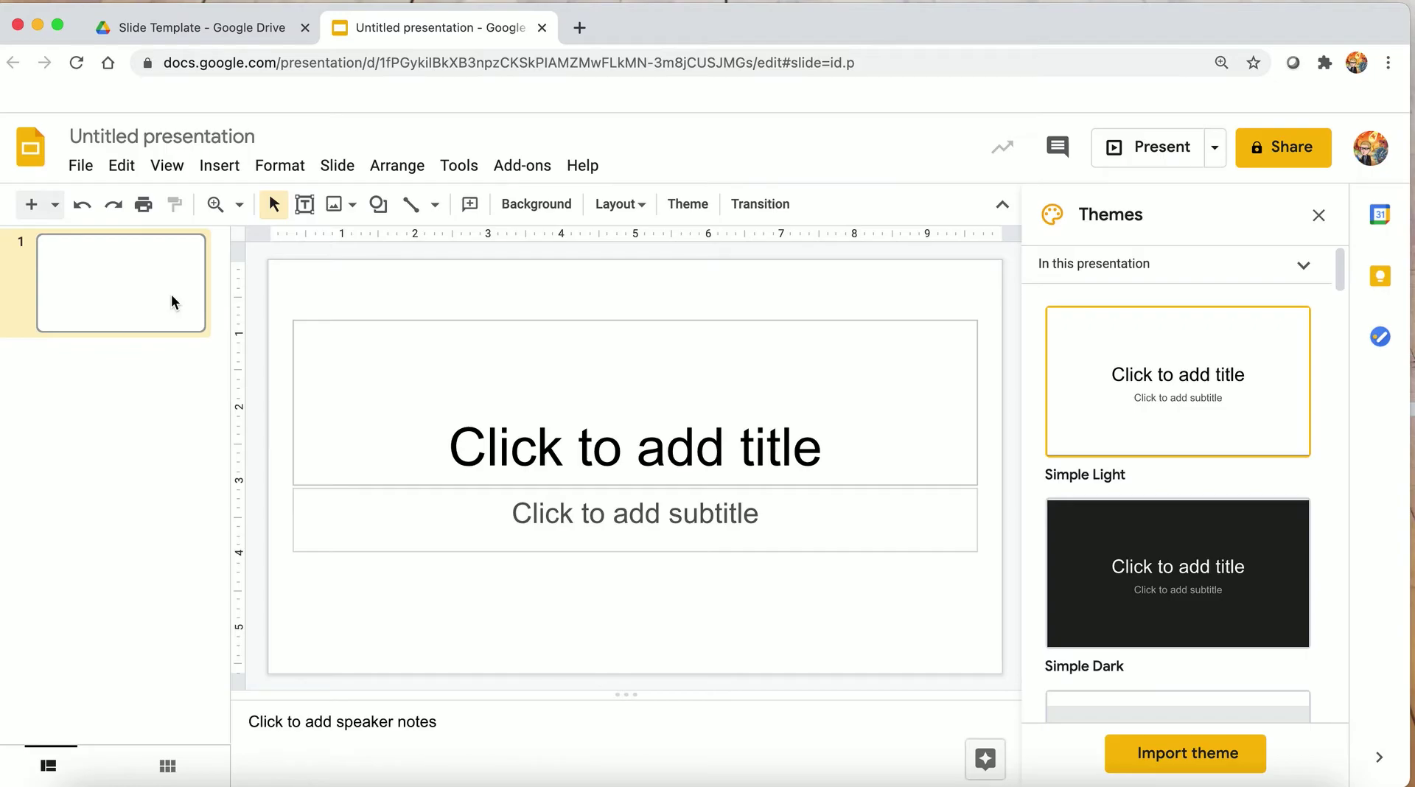
Rename the presentation to 'BTT1O - Slide Template Example - ' followed by the author's surname.
click(197, 135)
key(shift+Home)
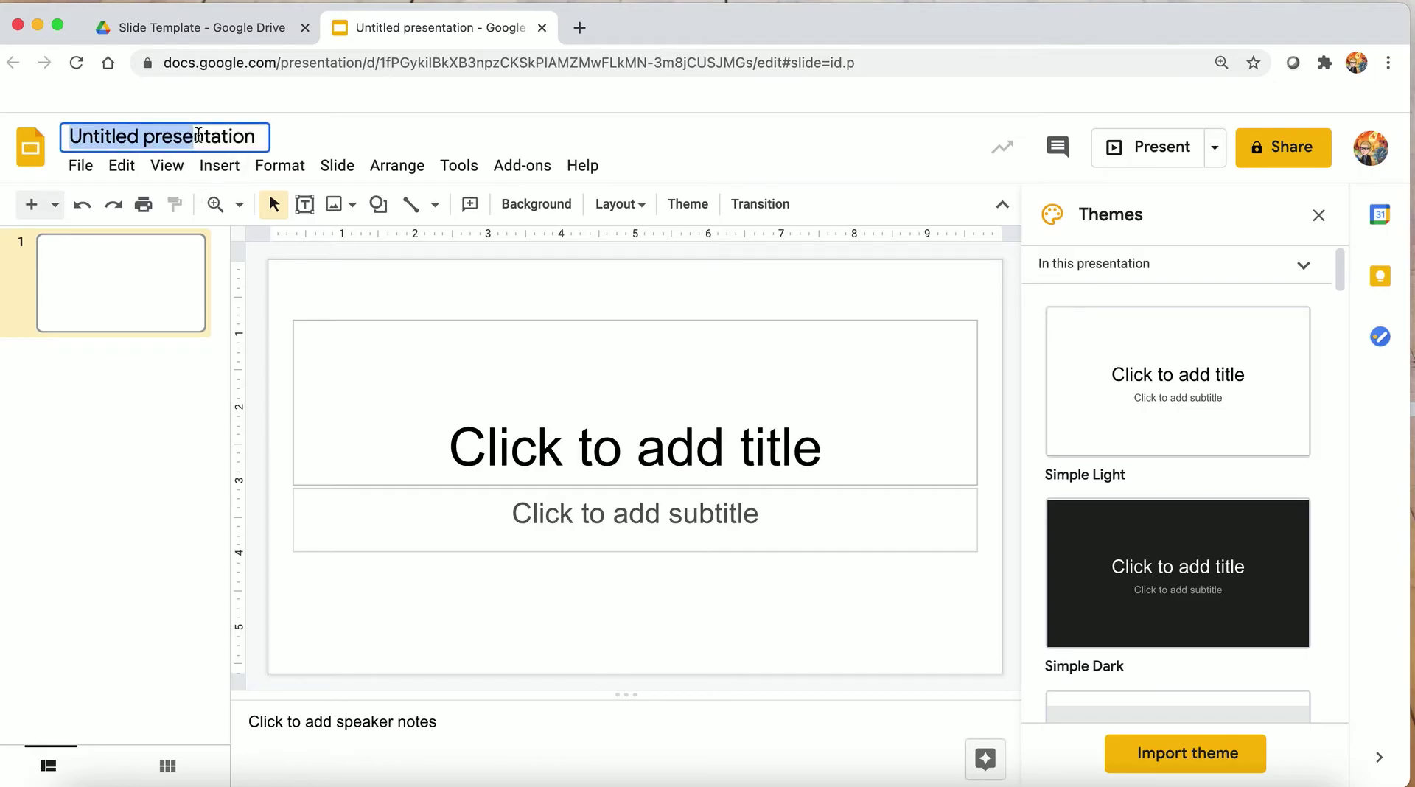
key(super+a)
key(BackSpace)
text(BTT)
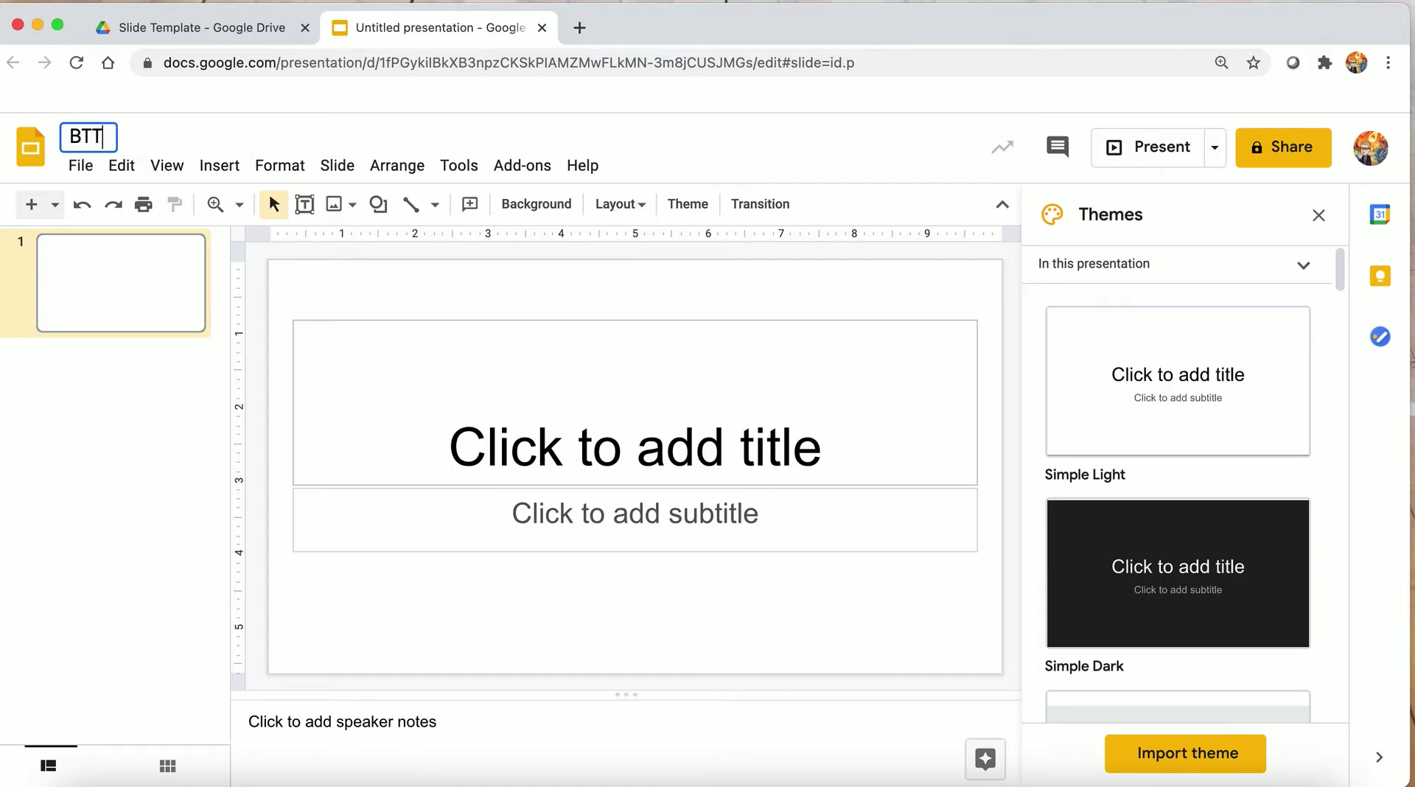
text(1O - Slide T)
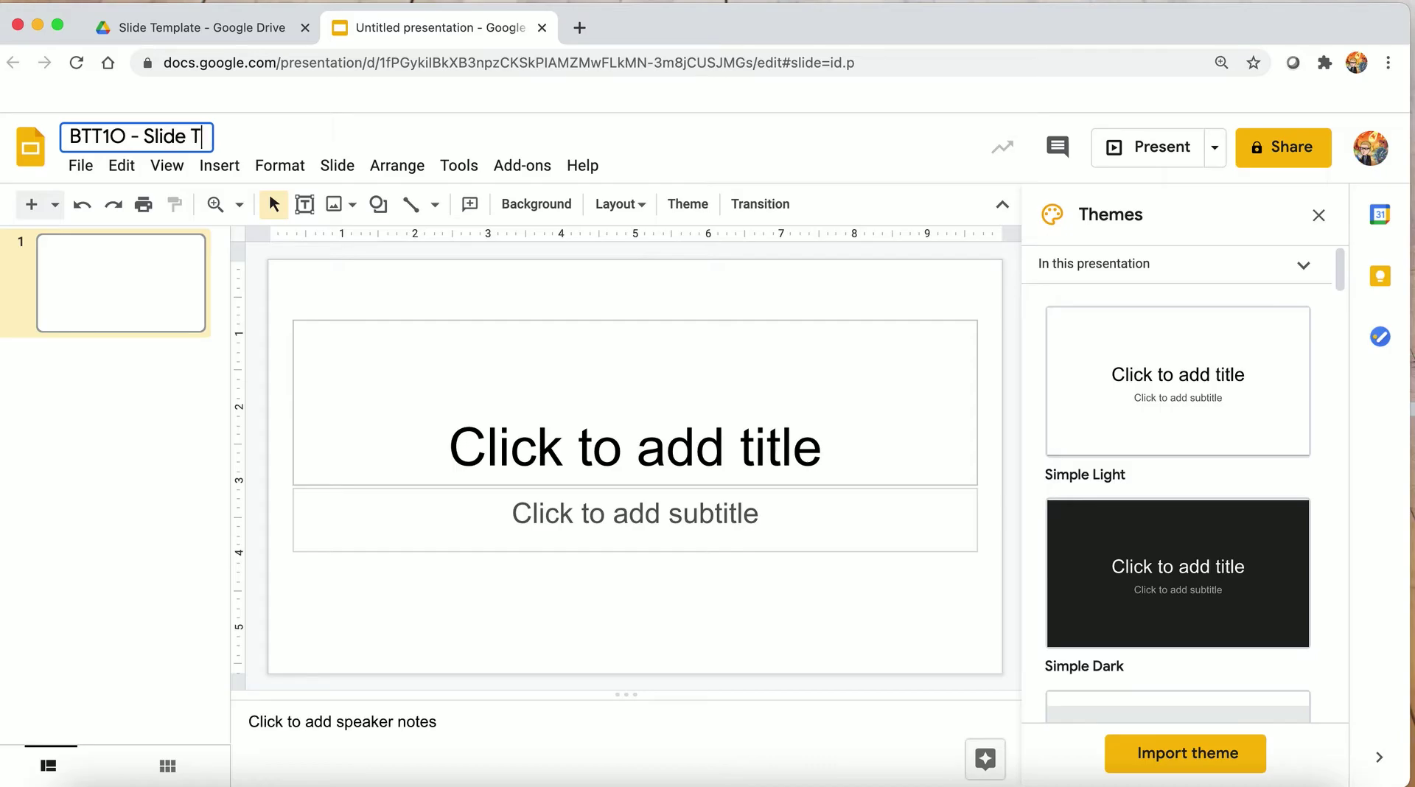
text(emplate Example)
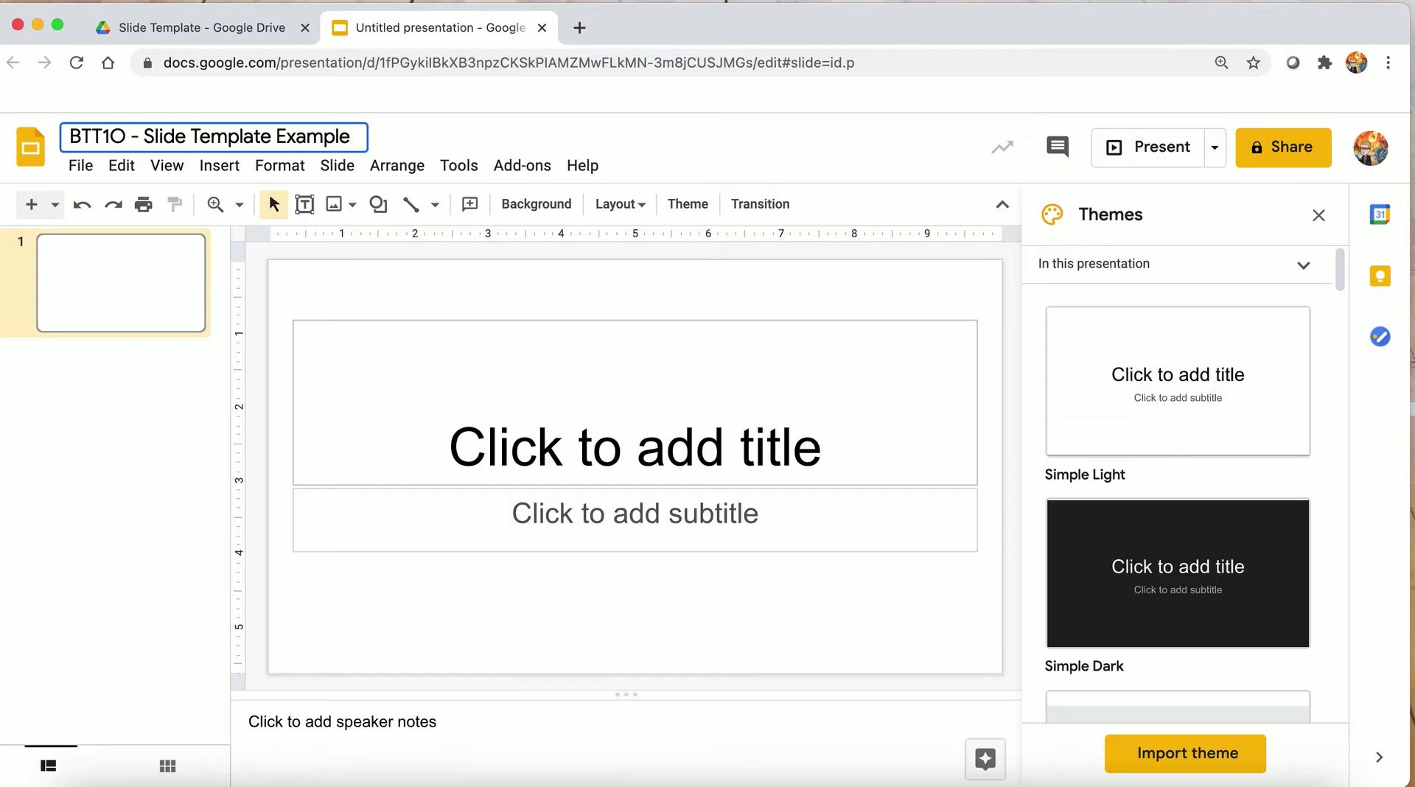
text(- Bourgase)
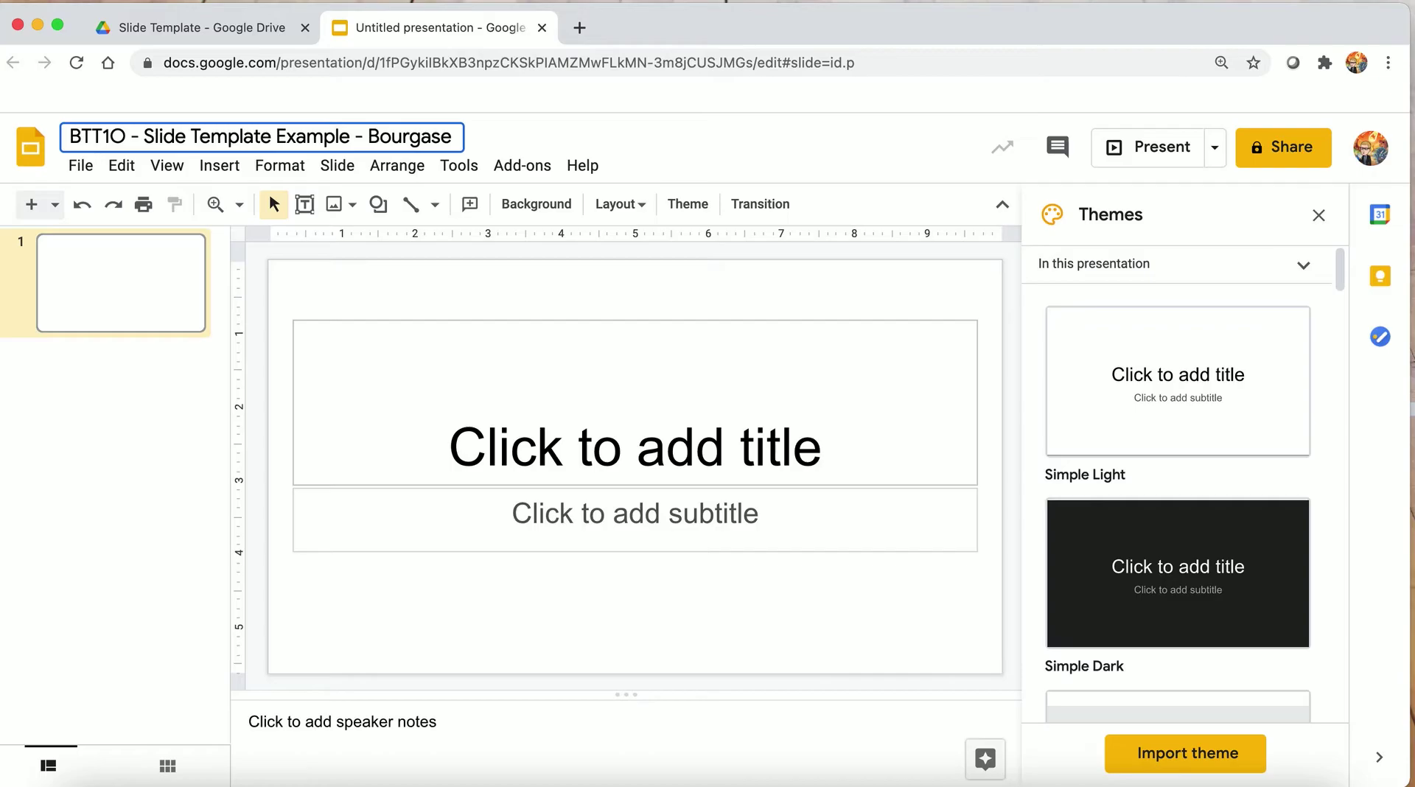
click(96, 259)
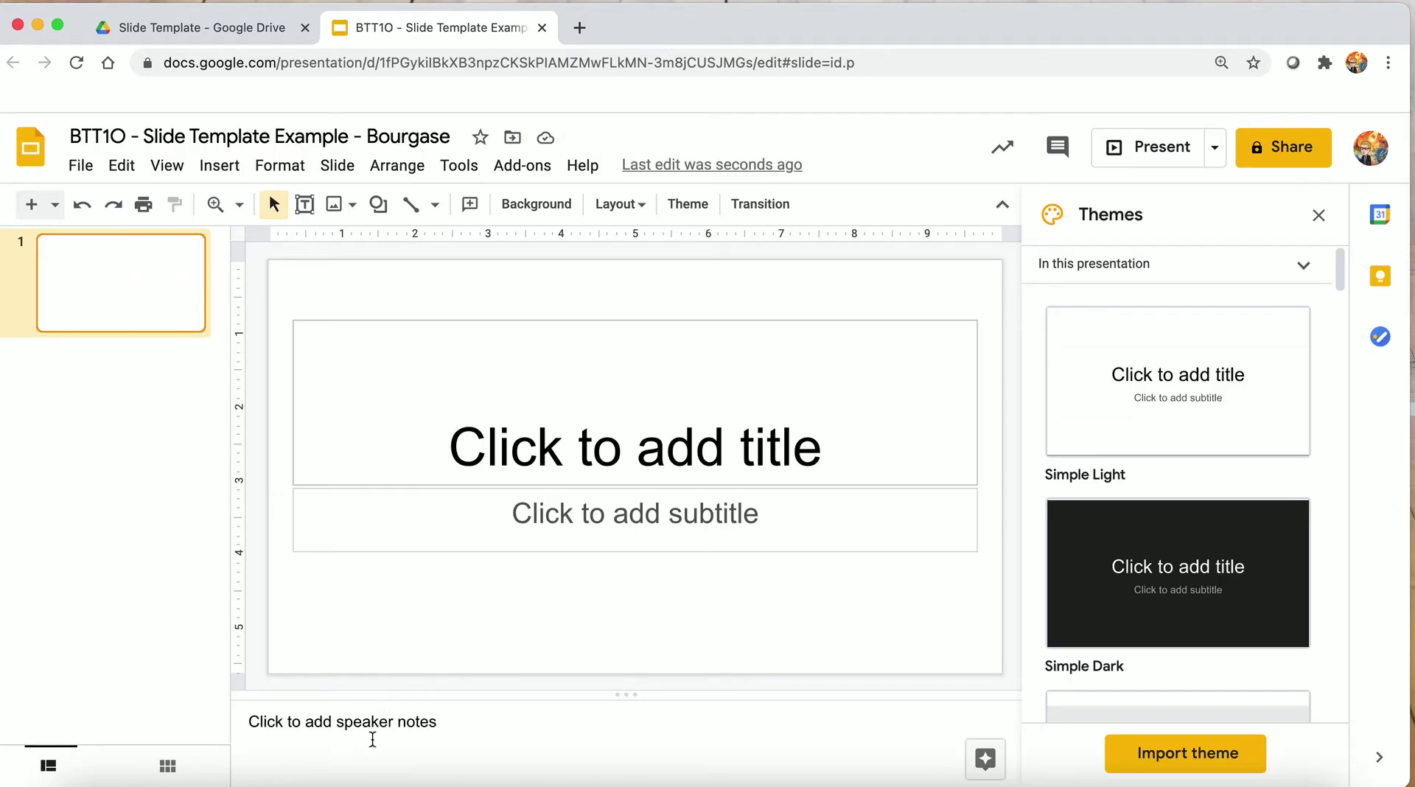
Type 'BB' into the first slide's speaker notes.
click(298, 738)
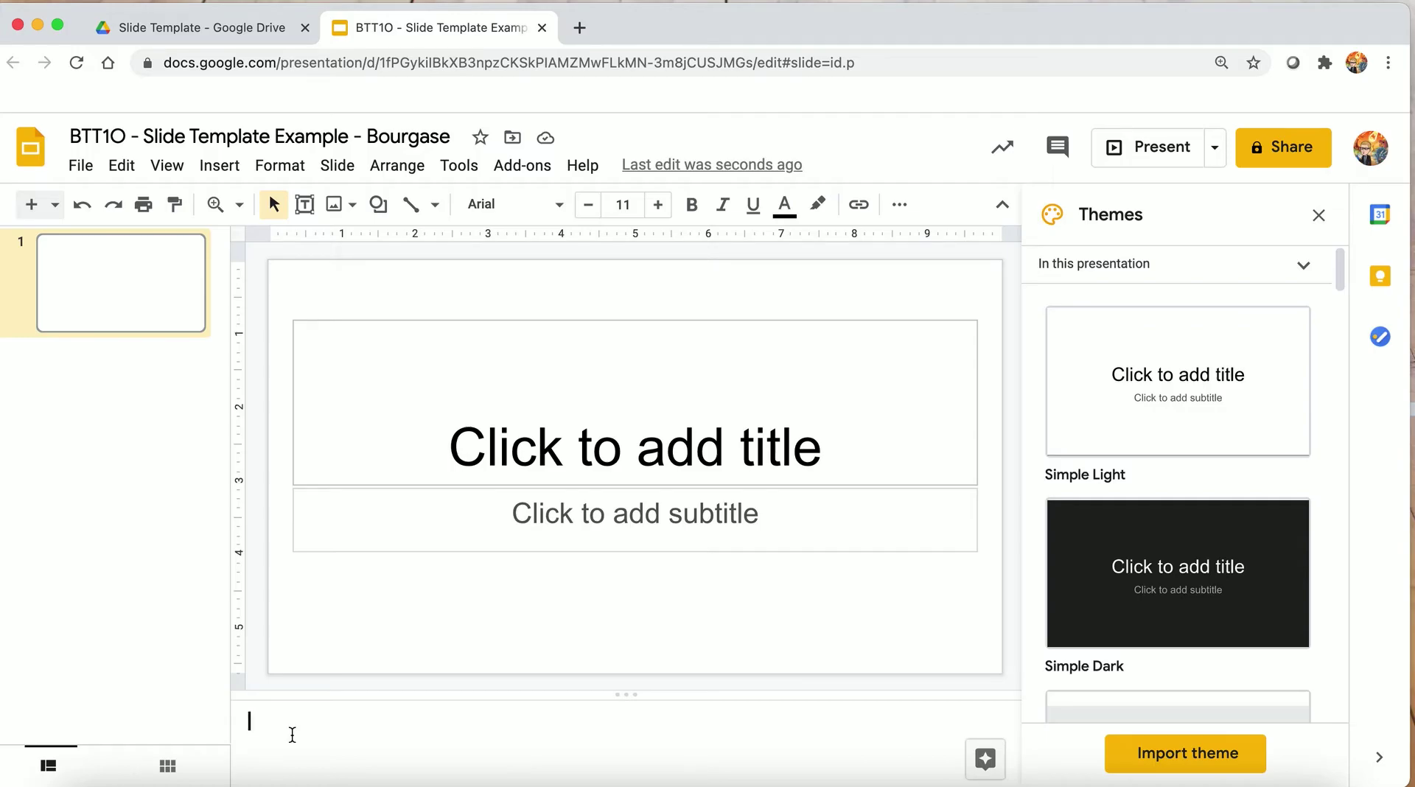
text(BB)
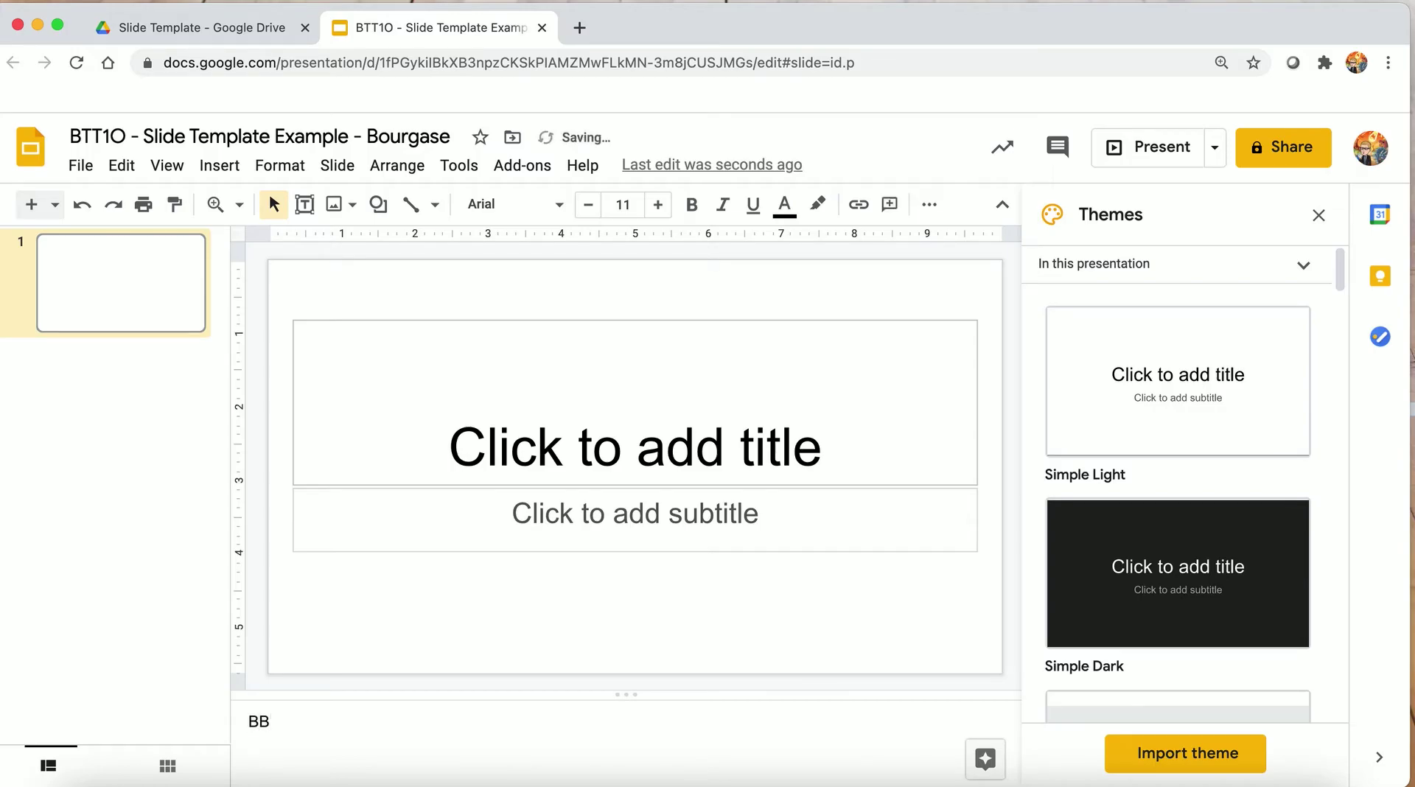
click(324, 595)
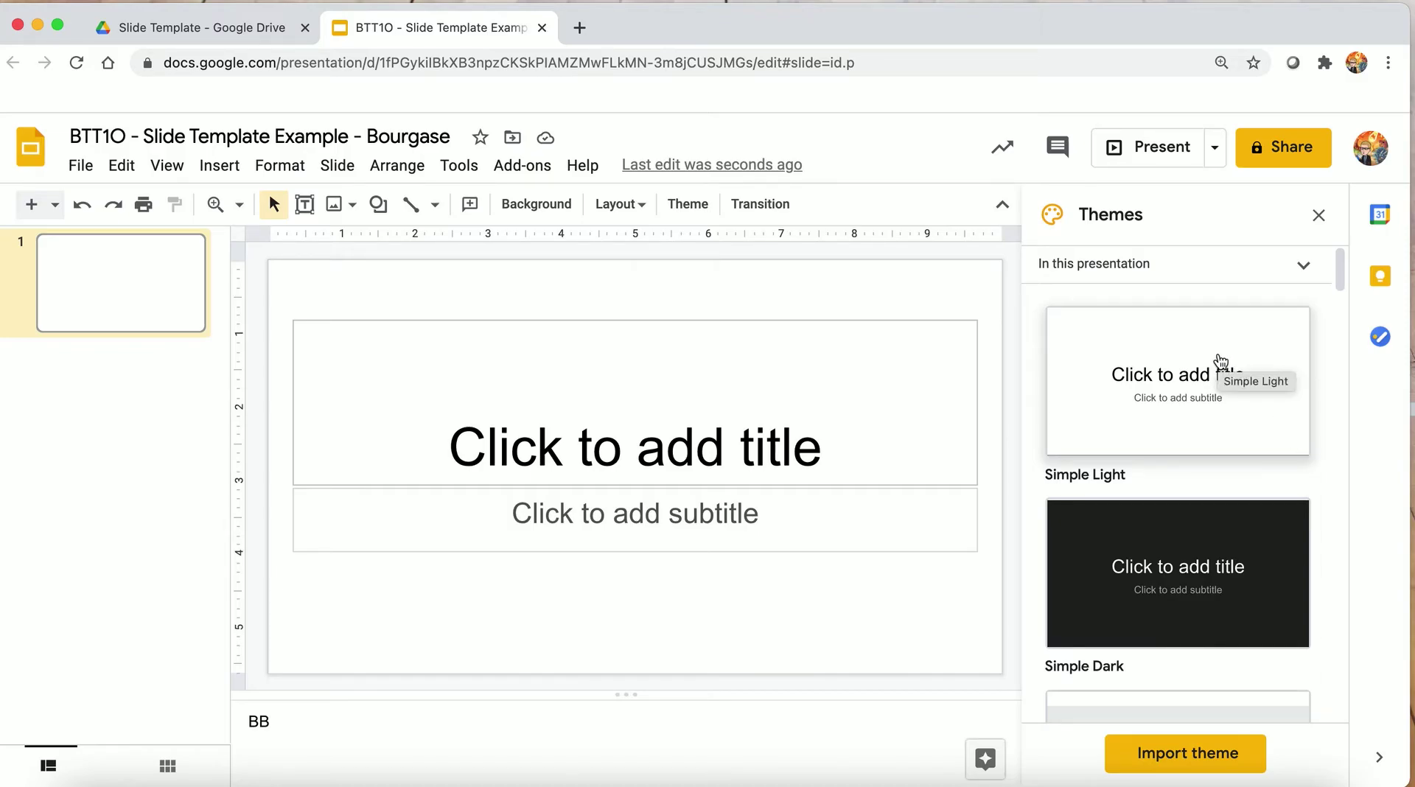
scroll(1218, 356, down, 6)
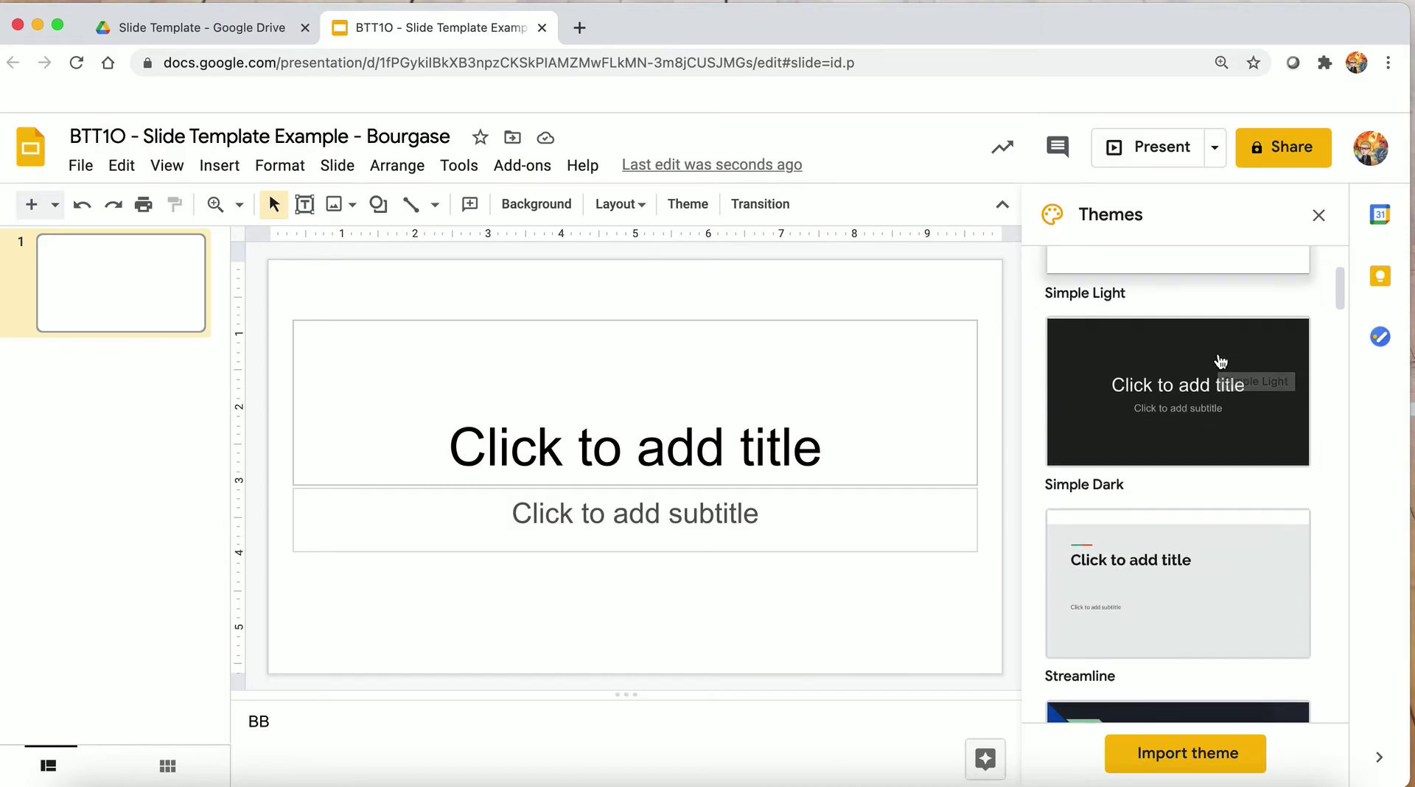
scroll(1219, 357, down, 10)
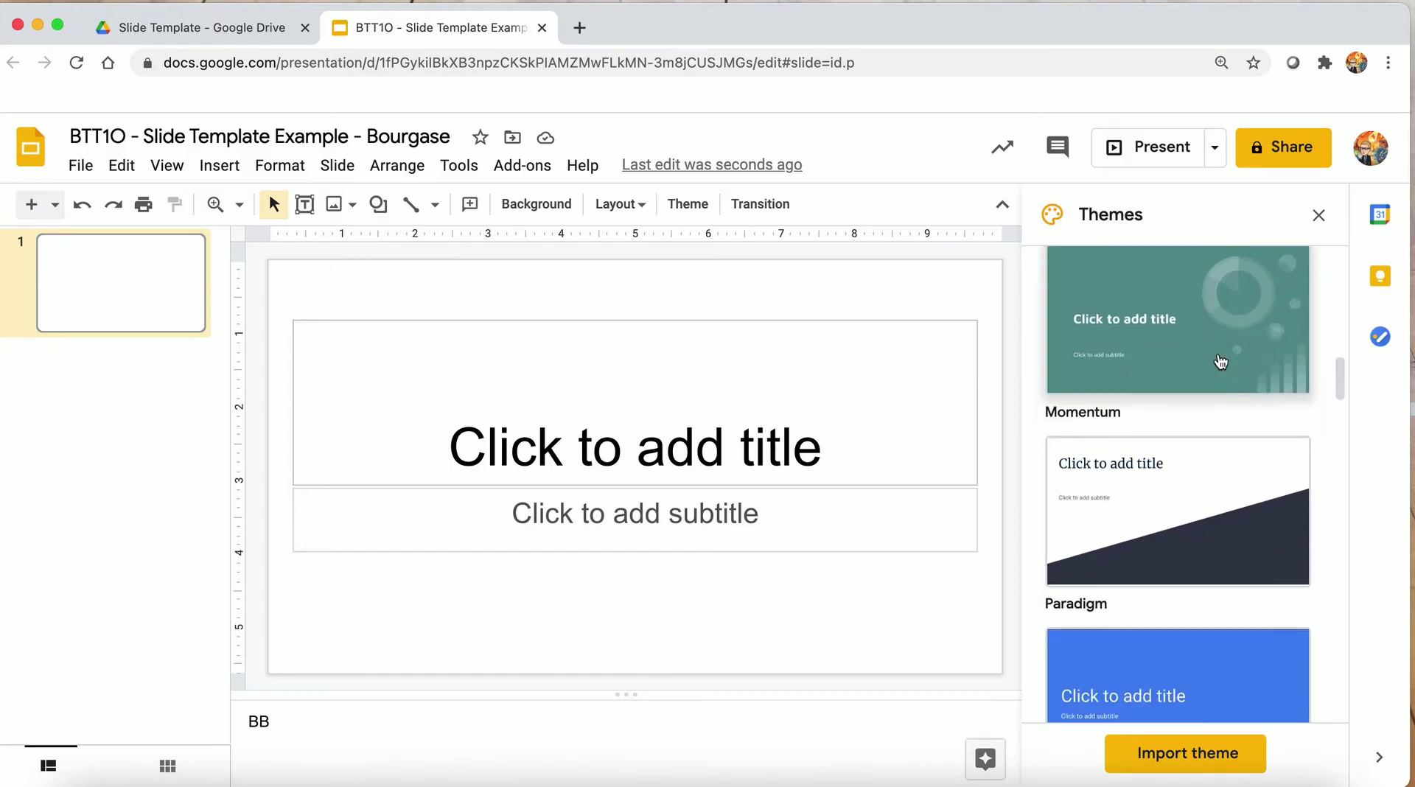
scroll(1220, 360, down, 10)
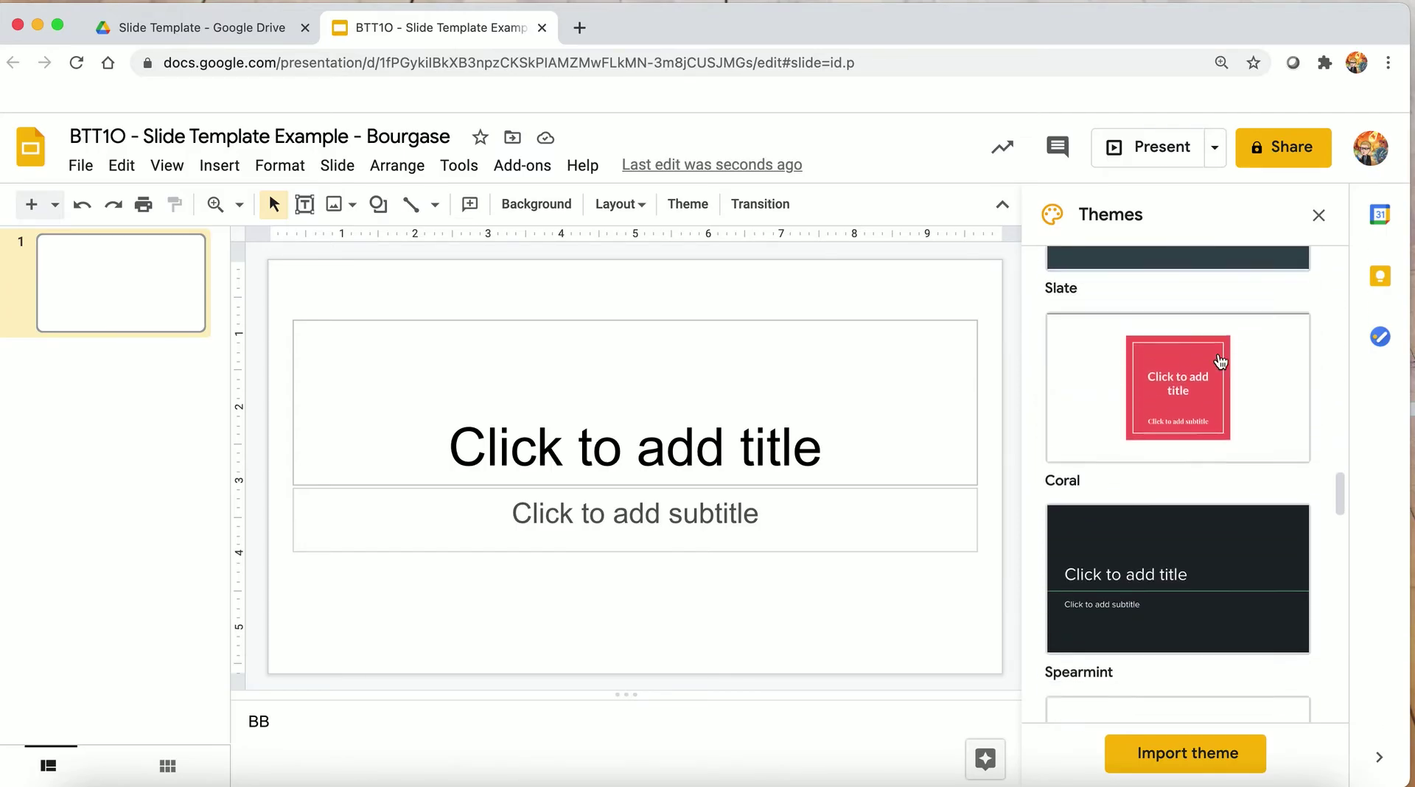
scroll(1220, 361, down, 10)
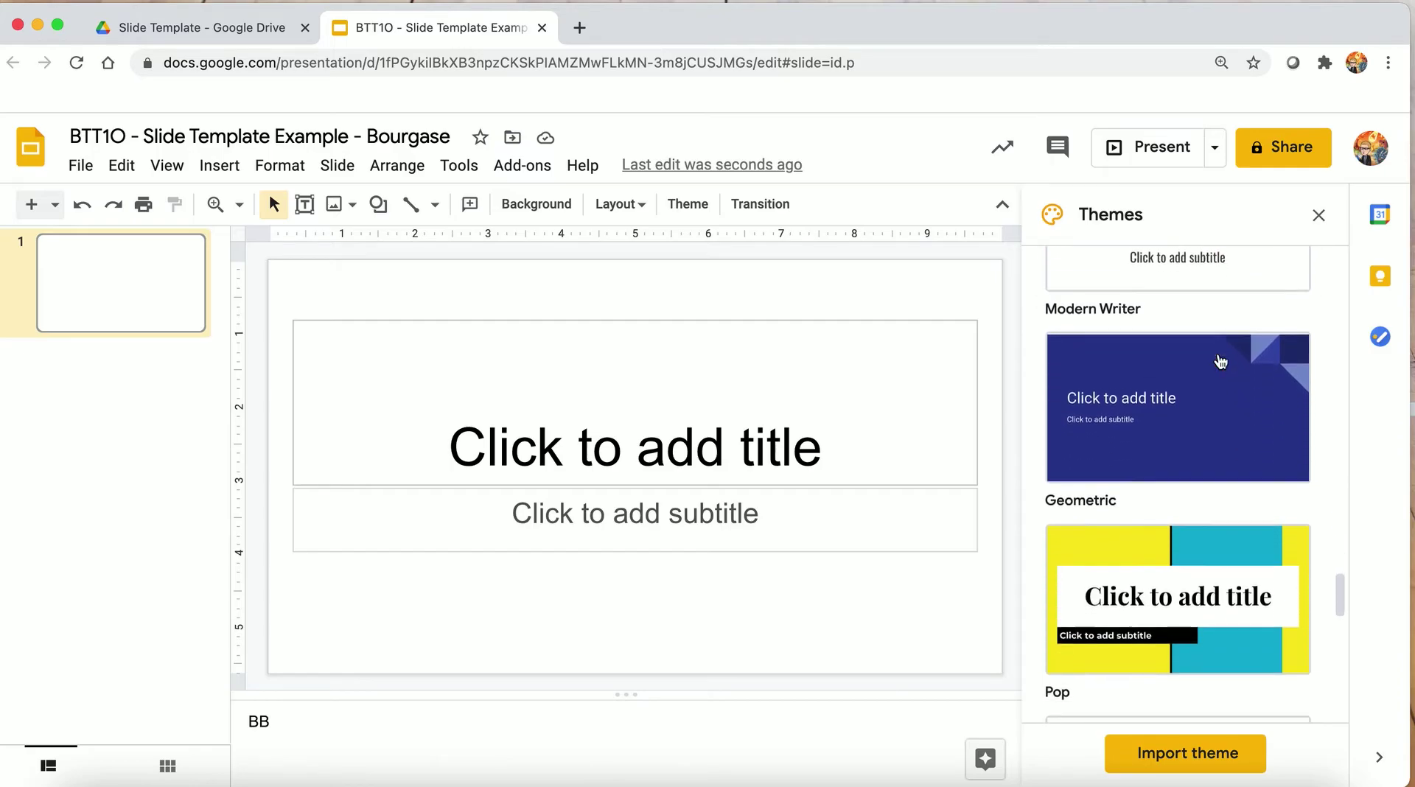
scroll(1220, 359, down, 8)
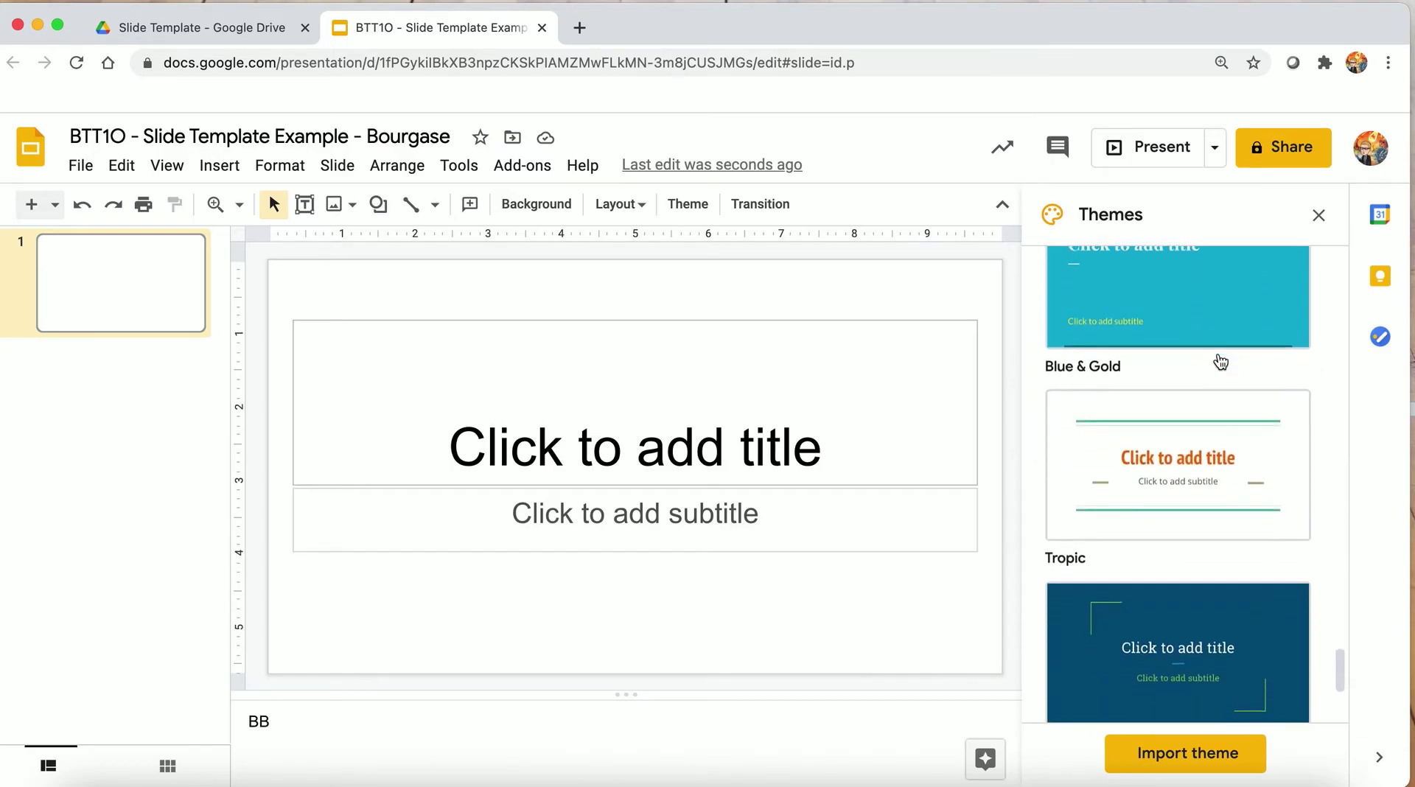
scroll(1220, 359, up, 20)
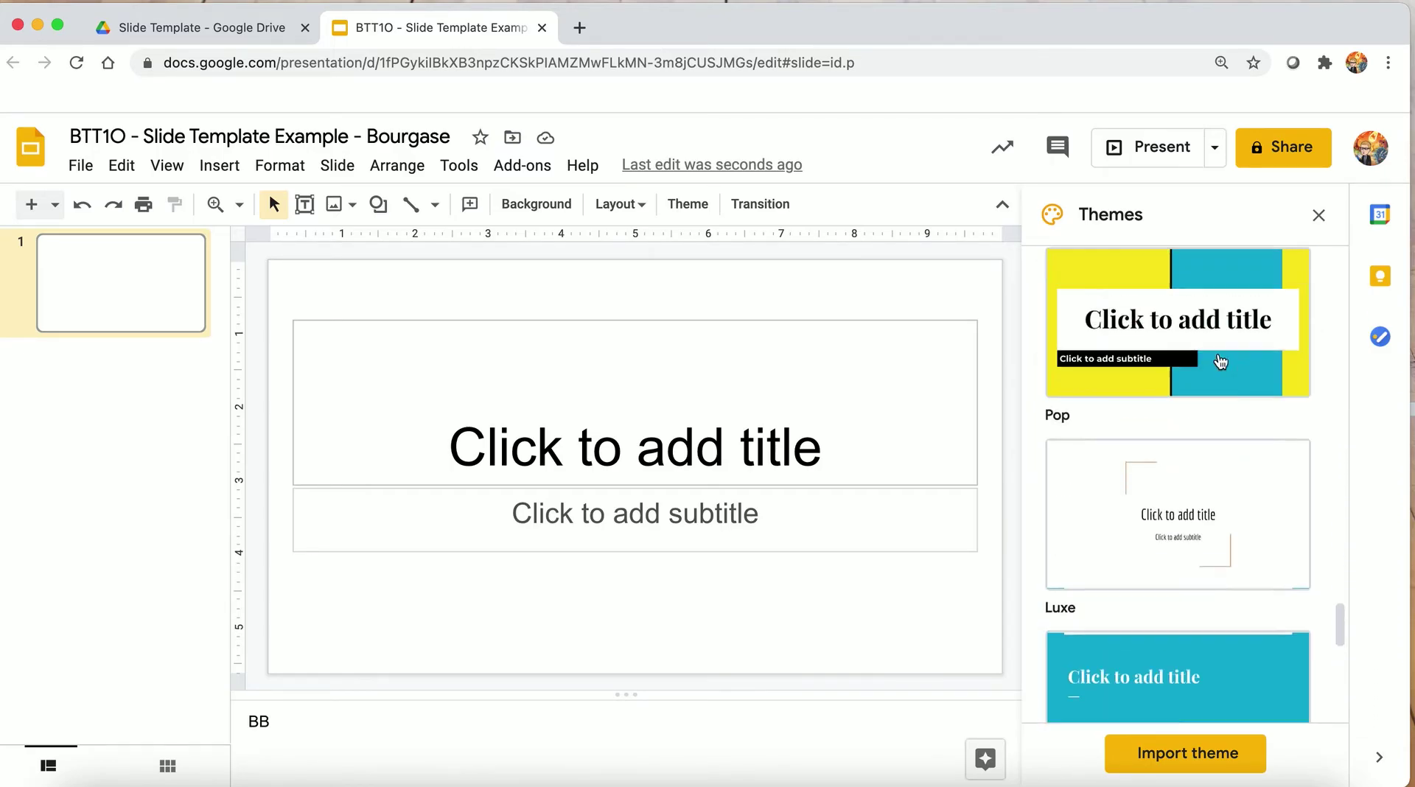
scroll(1220, 361, up, 10)
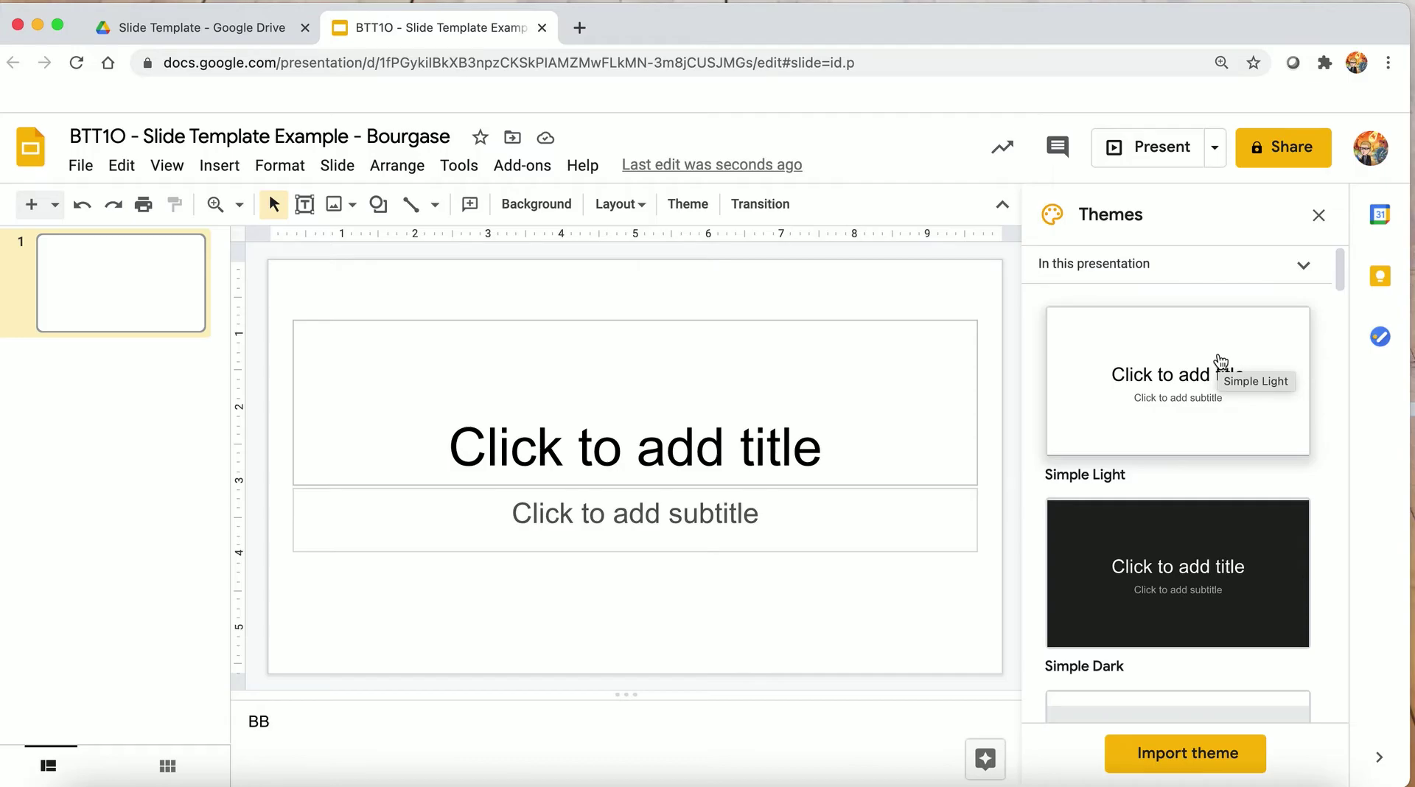
scroll(1221, 361, down, 10)
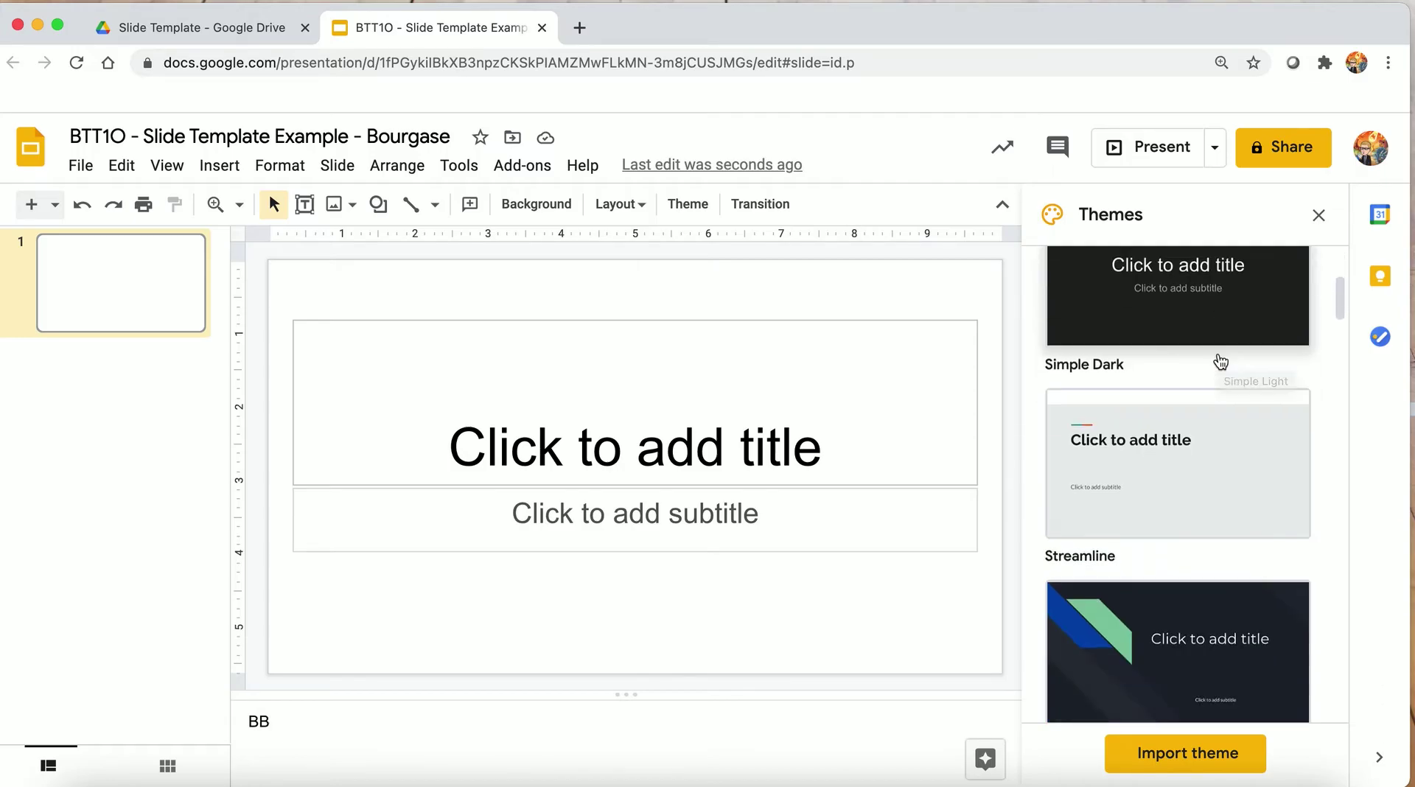
scroll(1222, 361, down, 4)
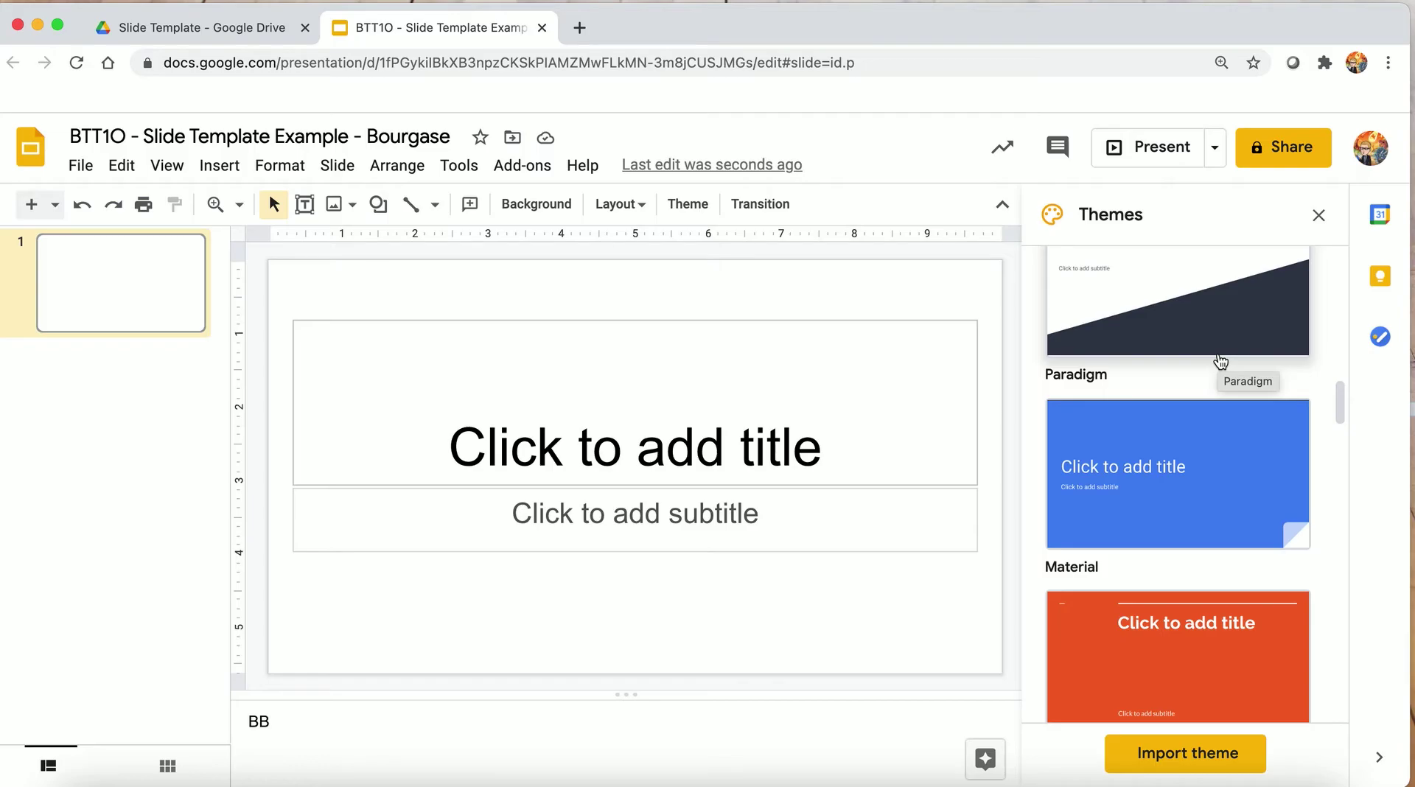
scroll(1221, 361, down, 9)
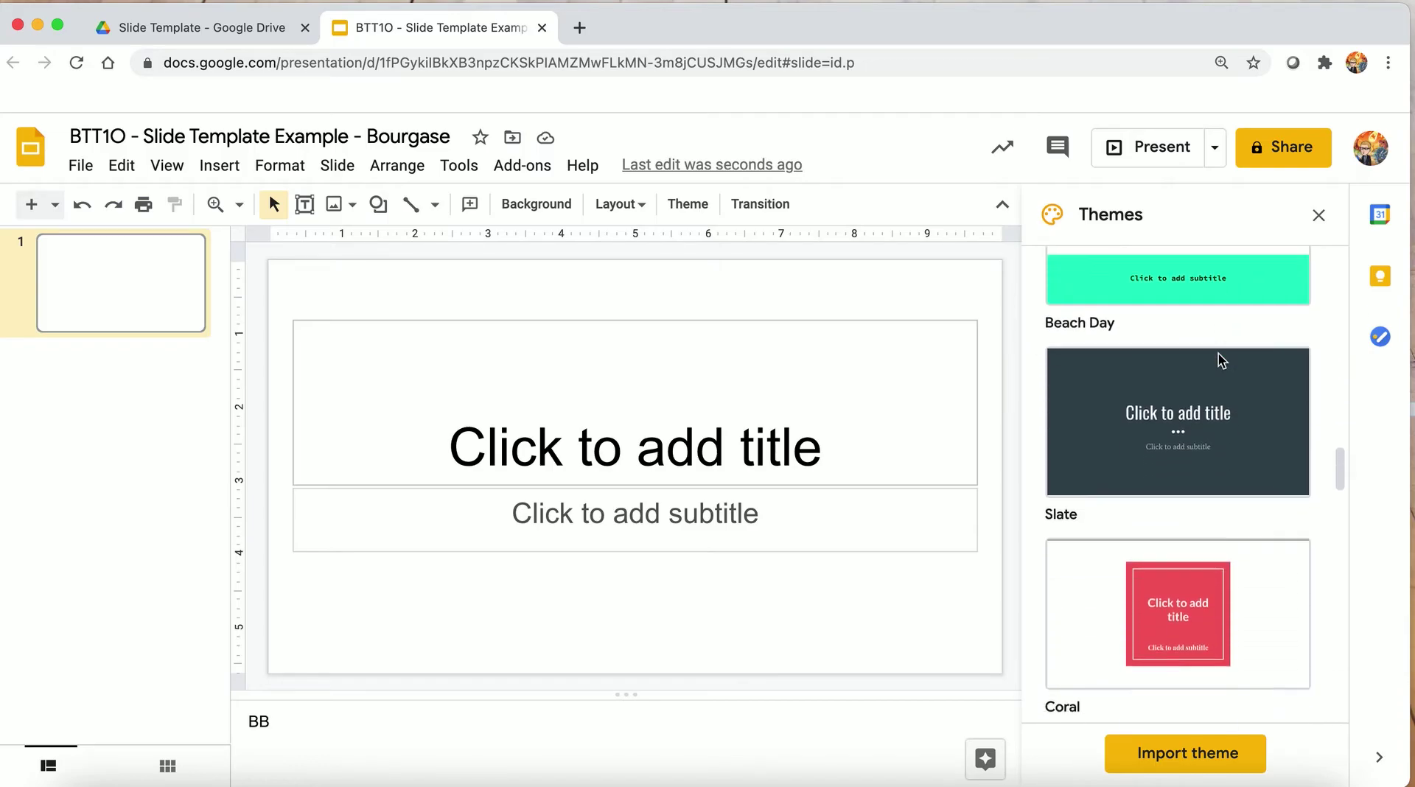
Import the Brock Template (Court) theme from the BTT1O - Google Slides - Template - Spurs presentation.
click(1195, 769)
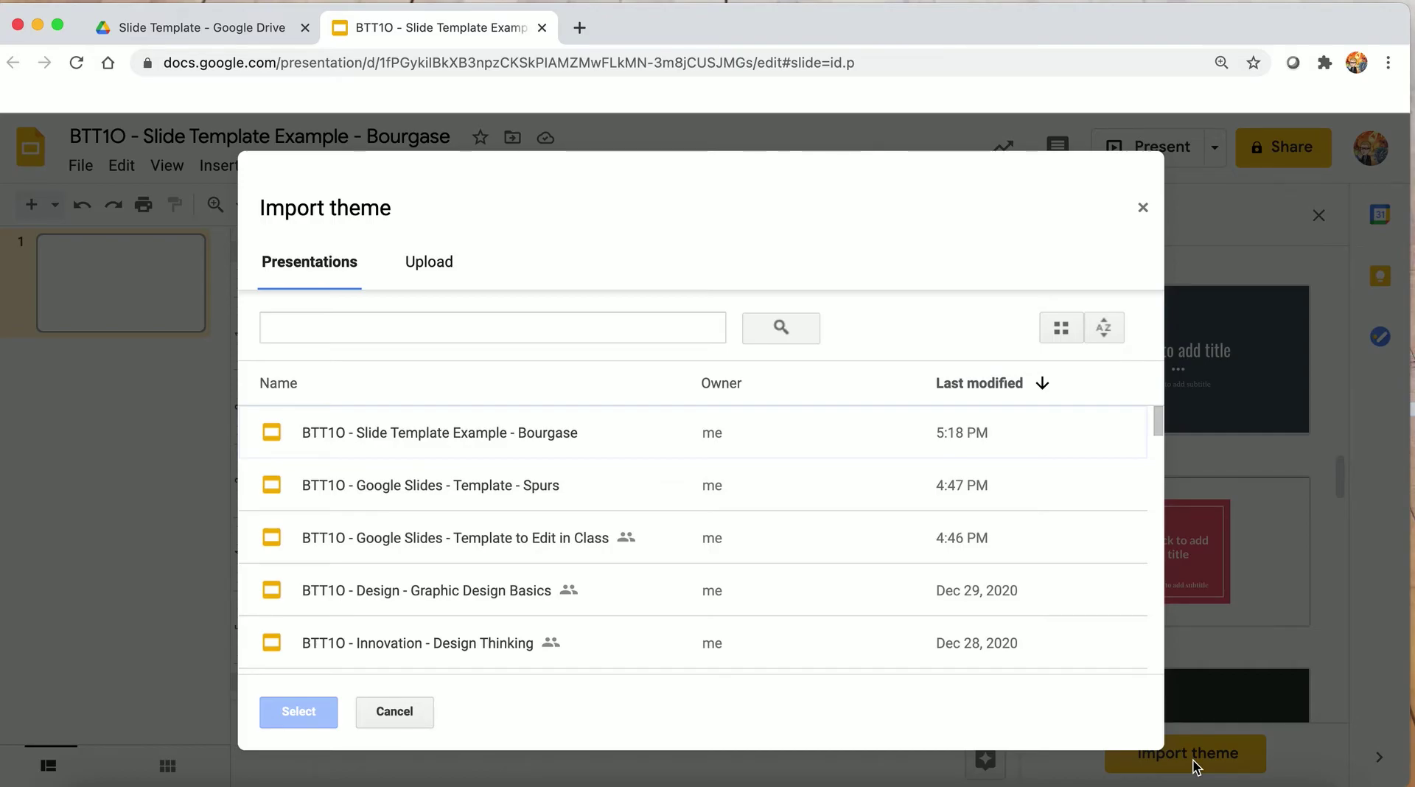
click(546, 488)
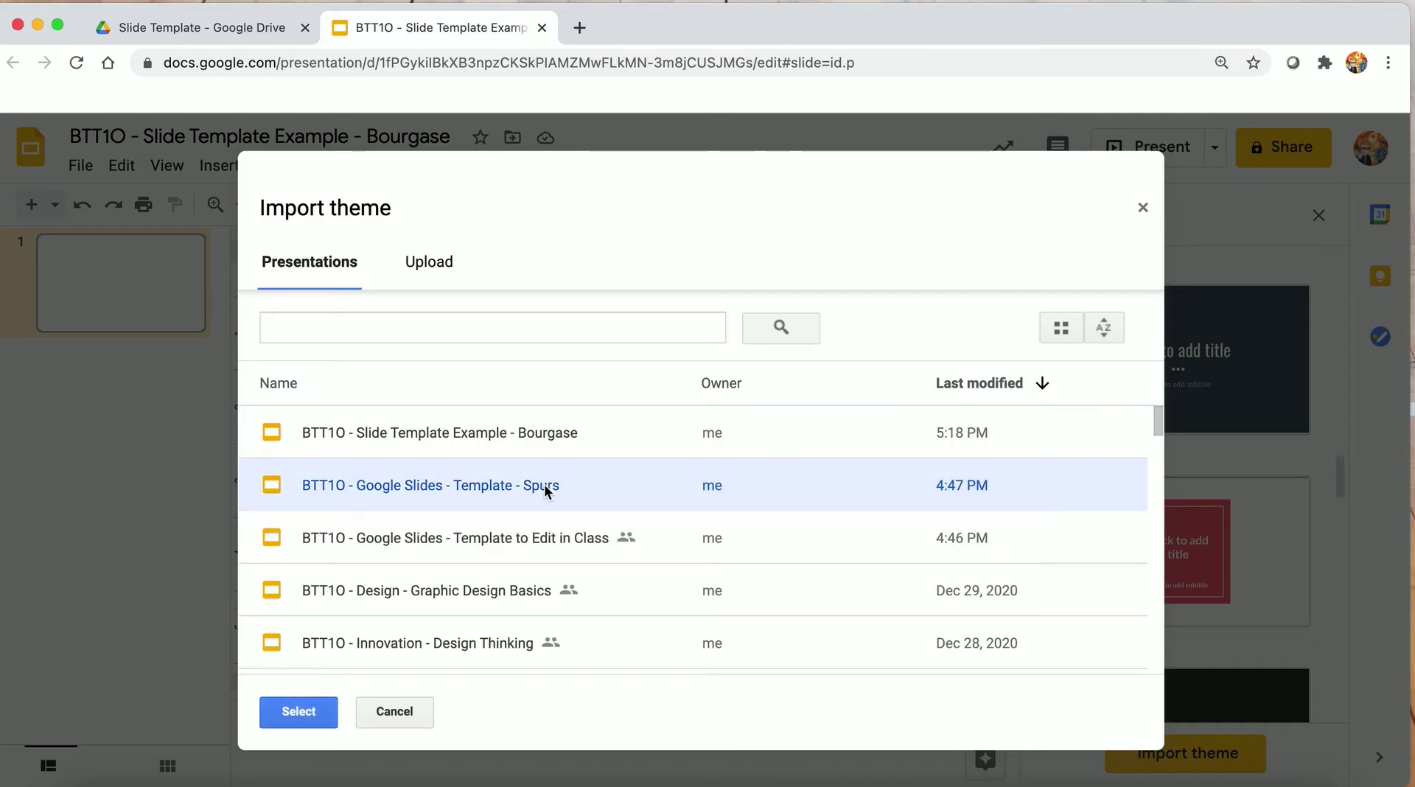
double_click(546, 488)
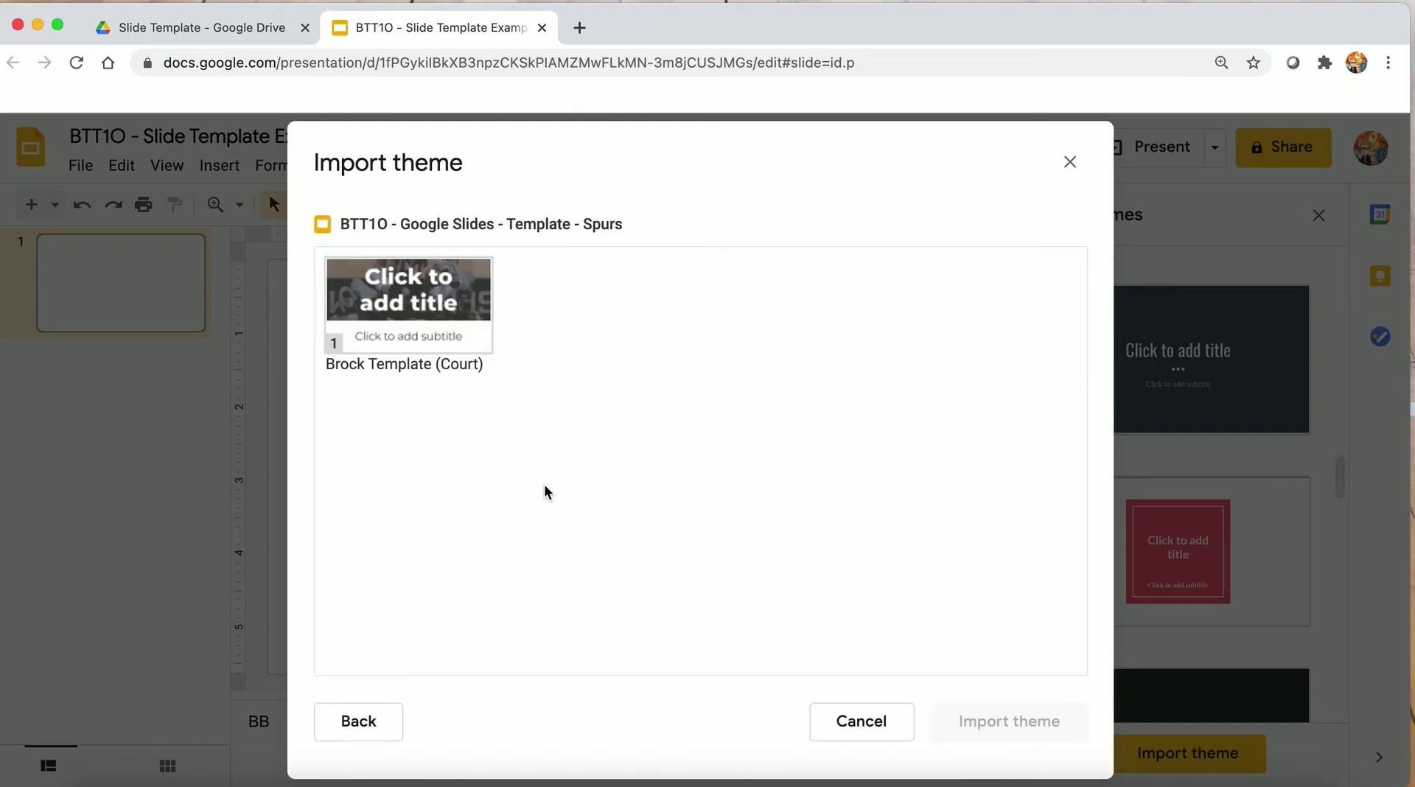
click(473, 338)
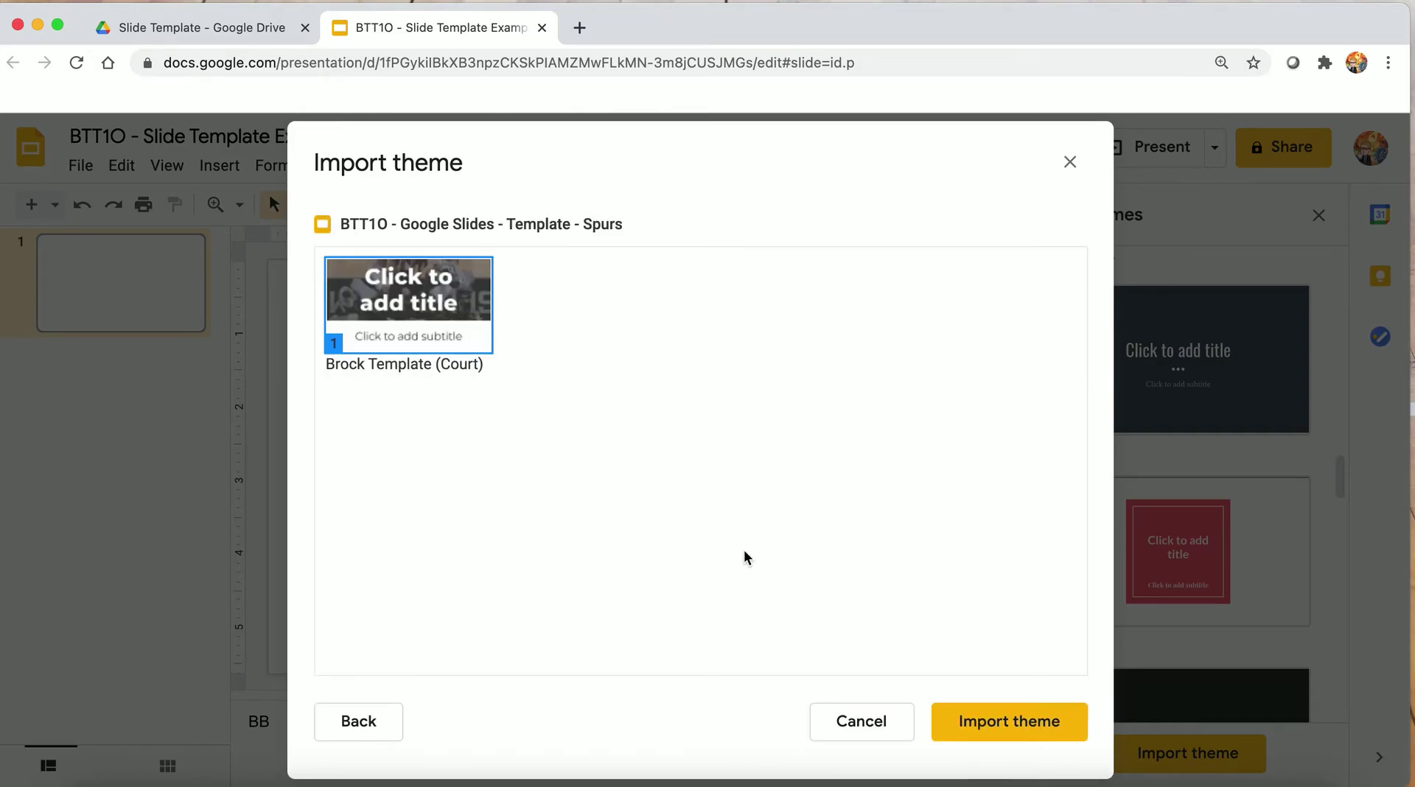
click(1036, 737)
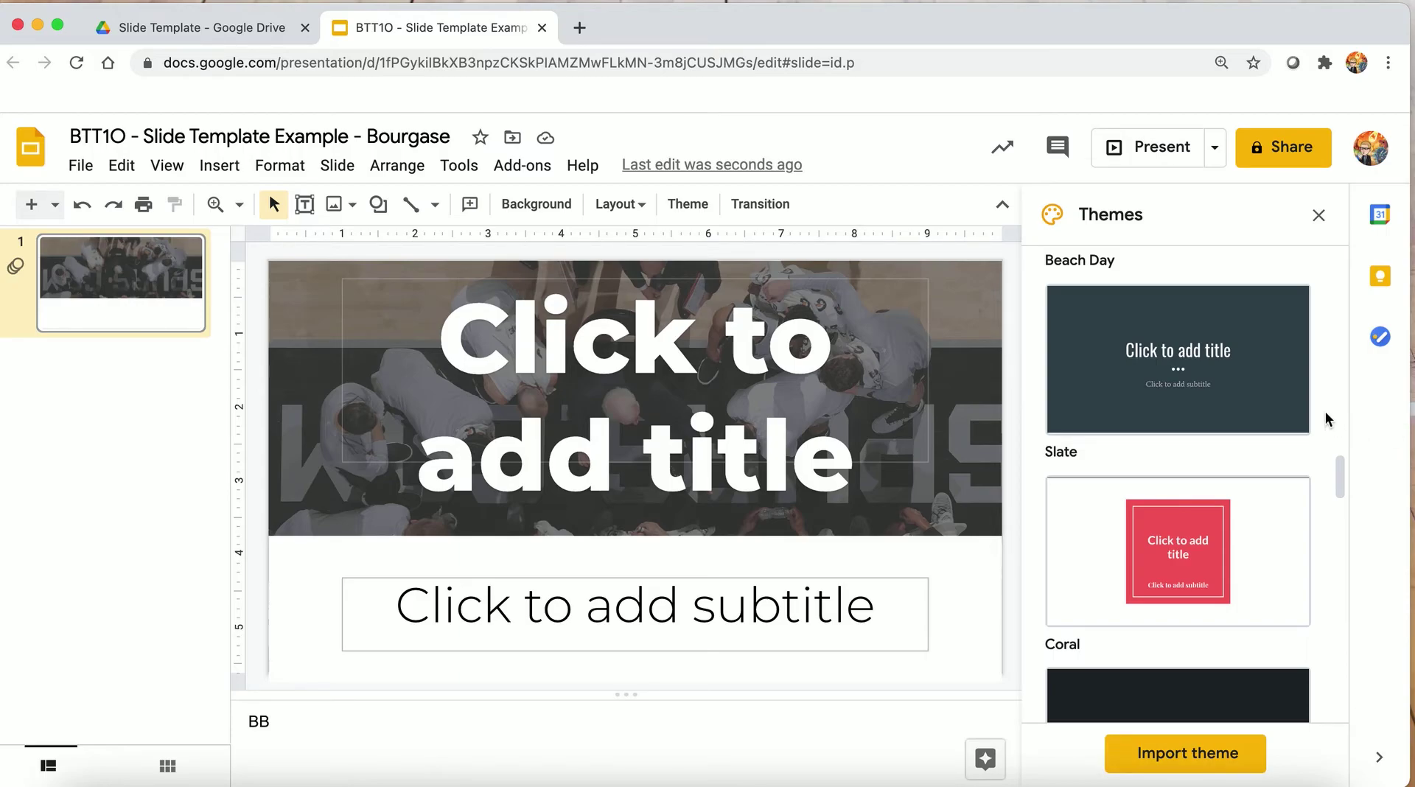
Close the Themes panel and bring up the Slide menu.
click(1318, 216)
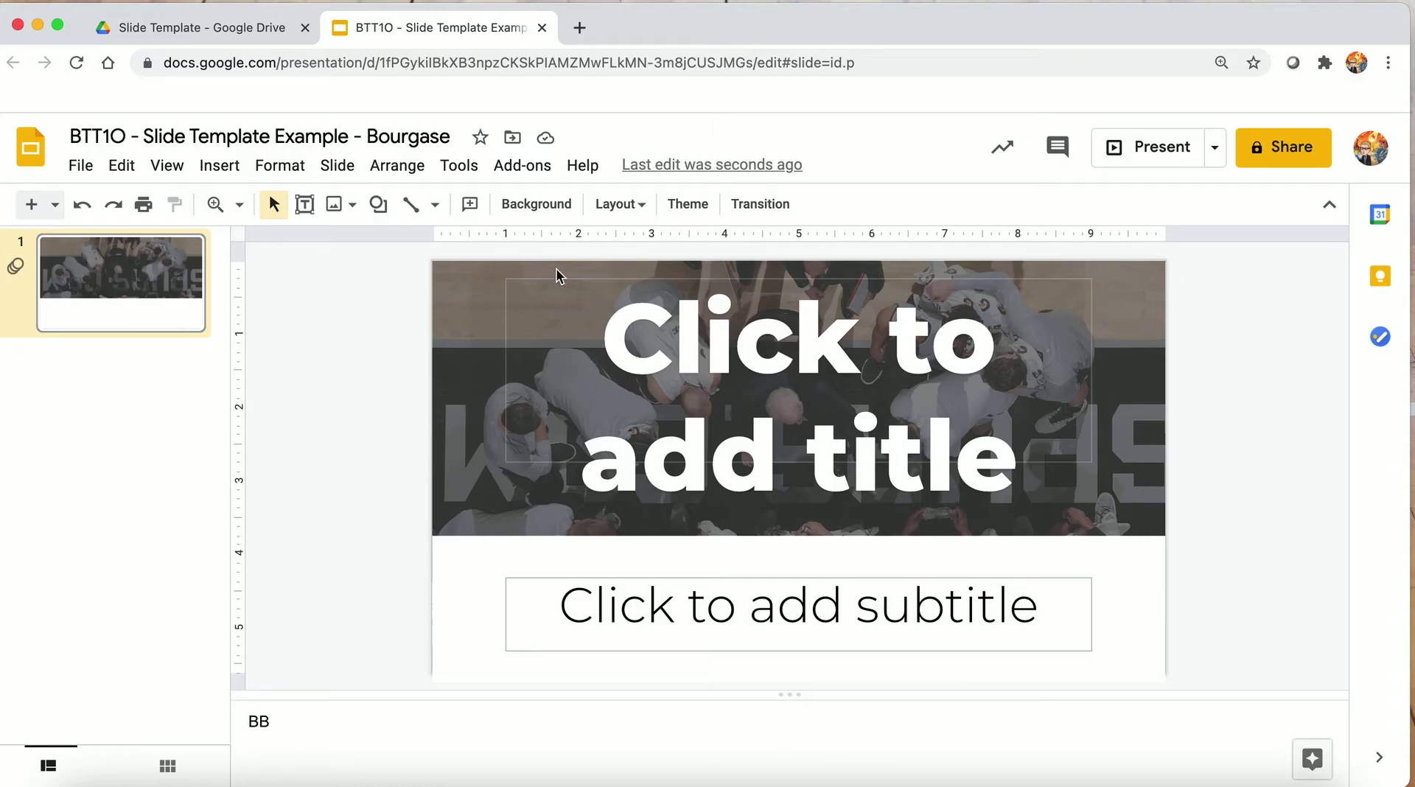
click(339, 171)
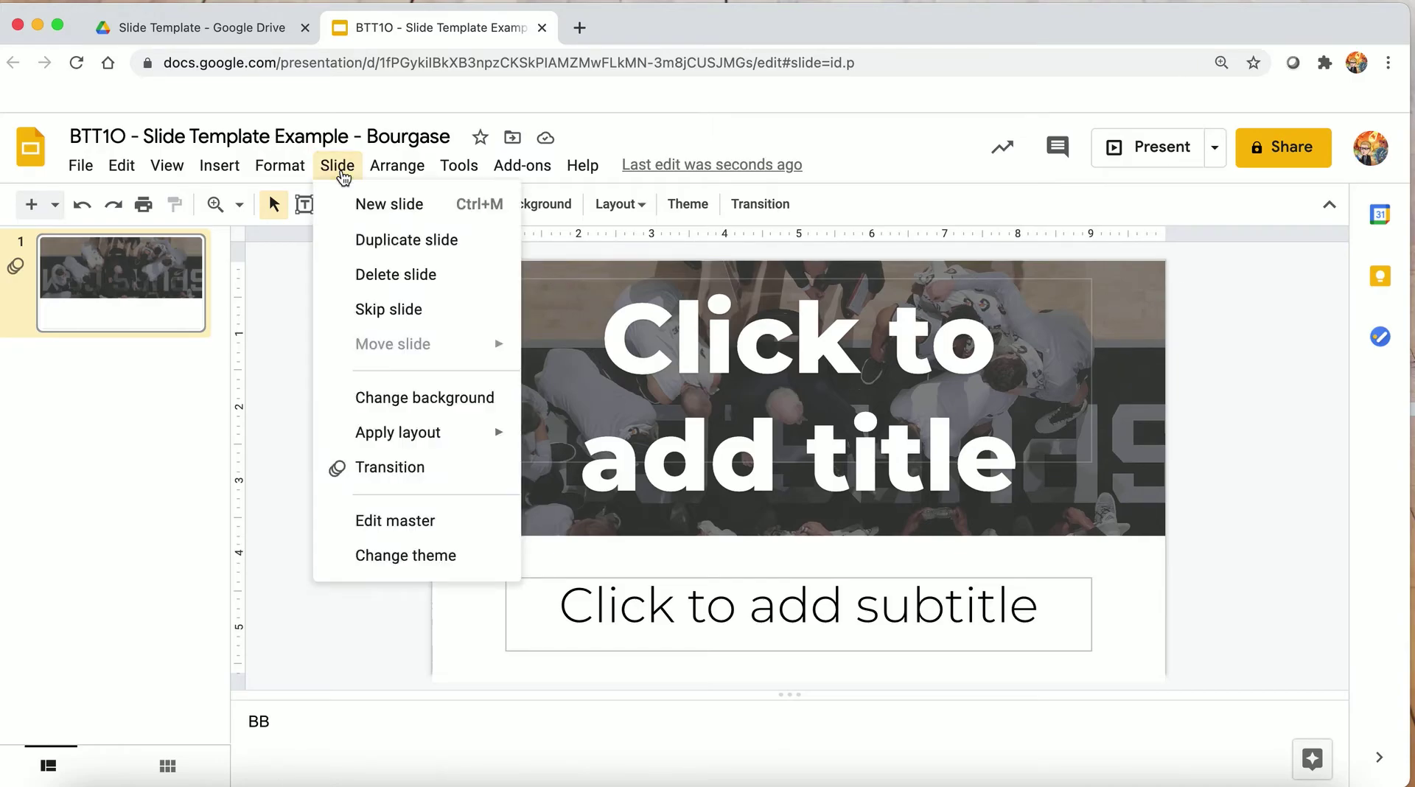
Open the theme editor and view the Section Heading and pink, green and orange Chapter Heading layouts.
click(385, 530)
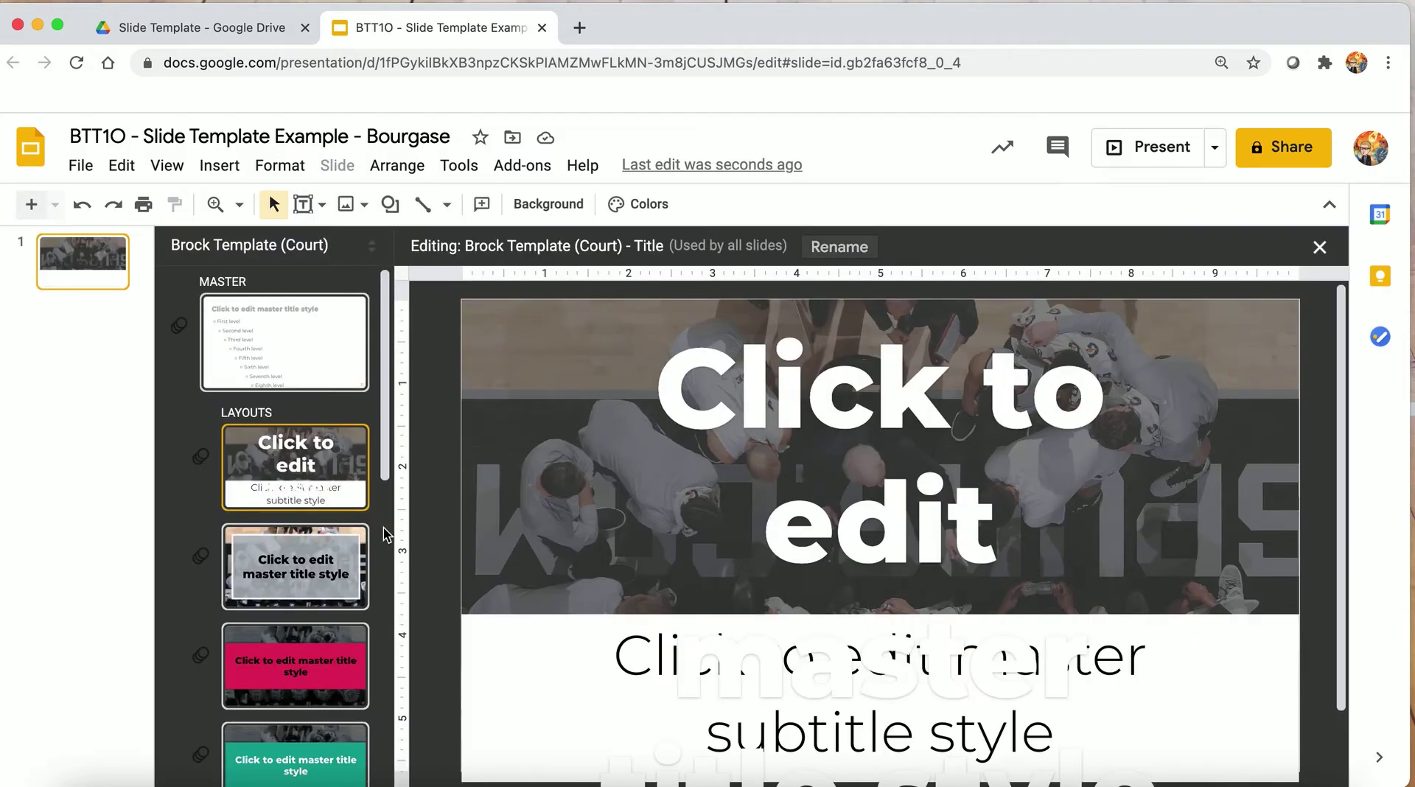
drag(386, 448, 384, 501)
click(314, 440)
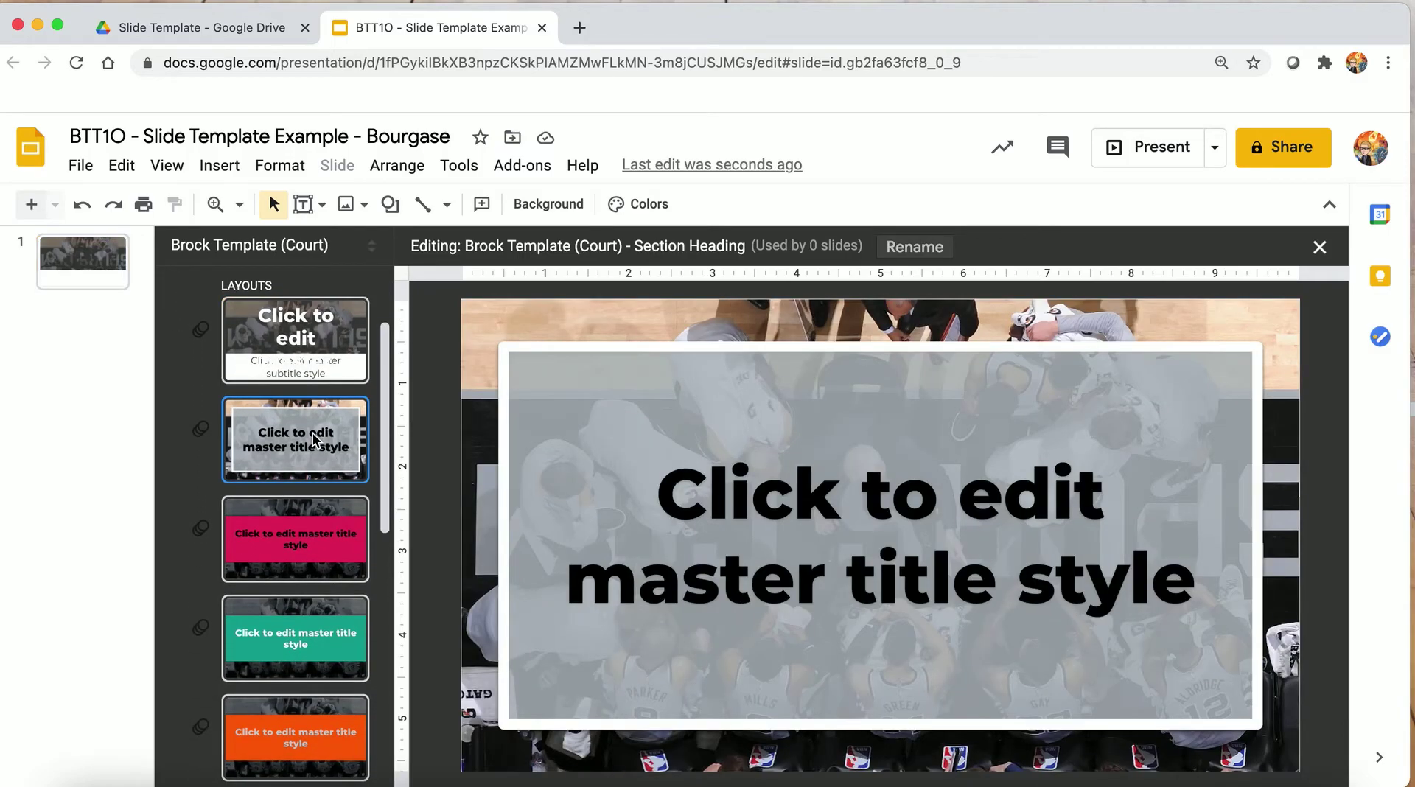
click(299, 545)
drag(386, 509, 384, 552)
click(359, 545)
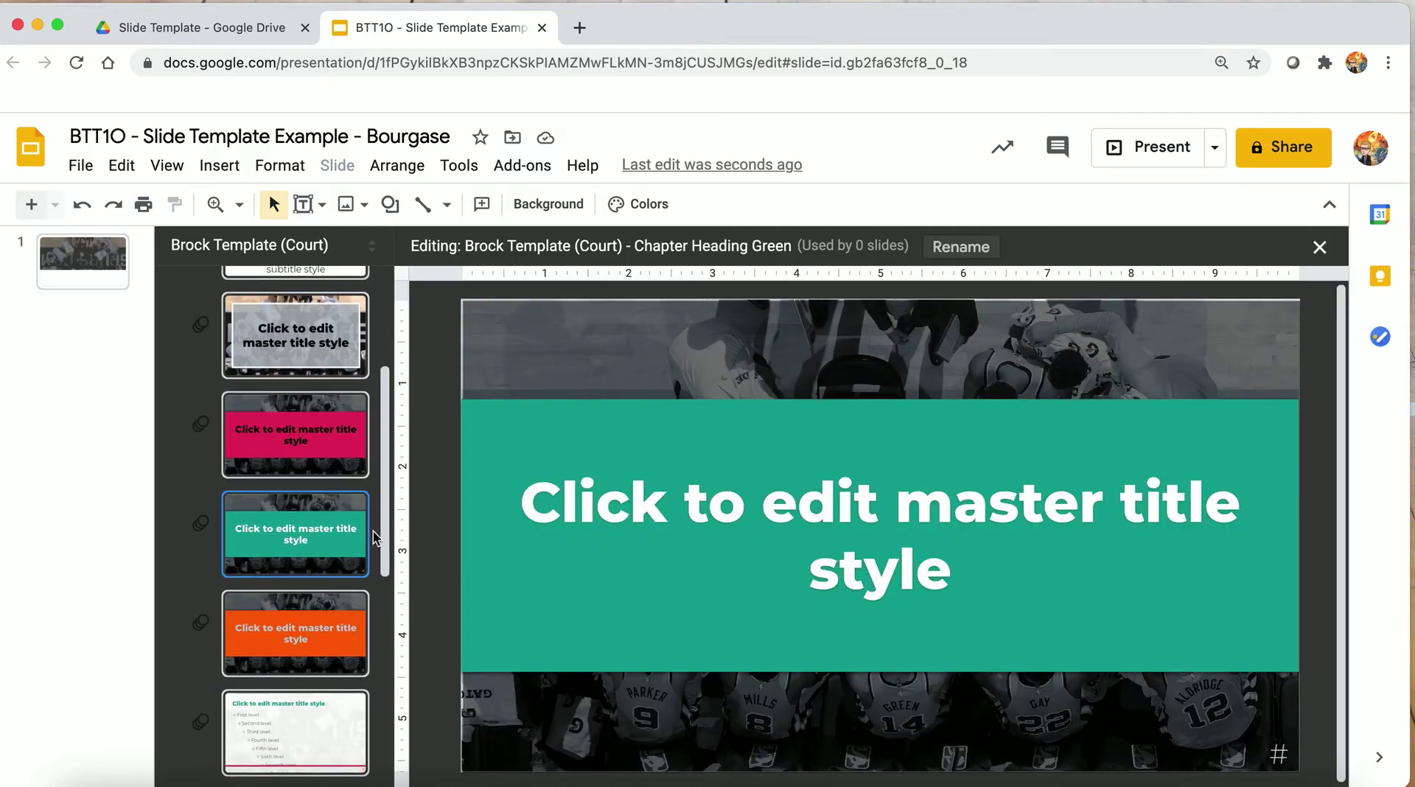
key(Down)
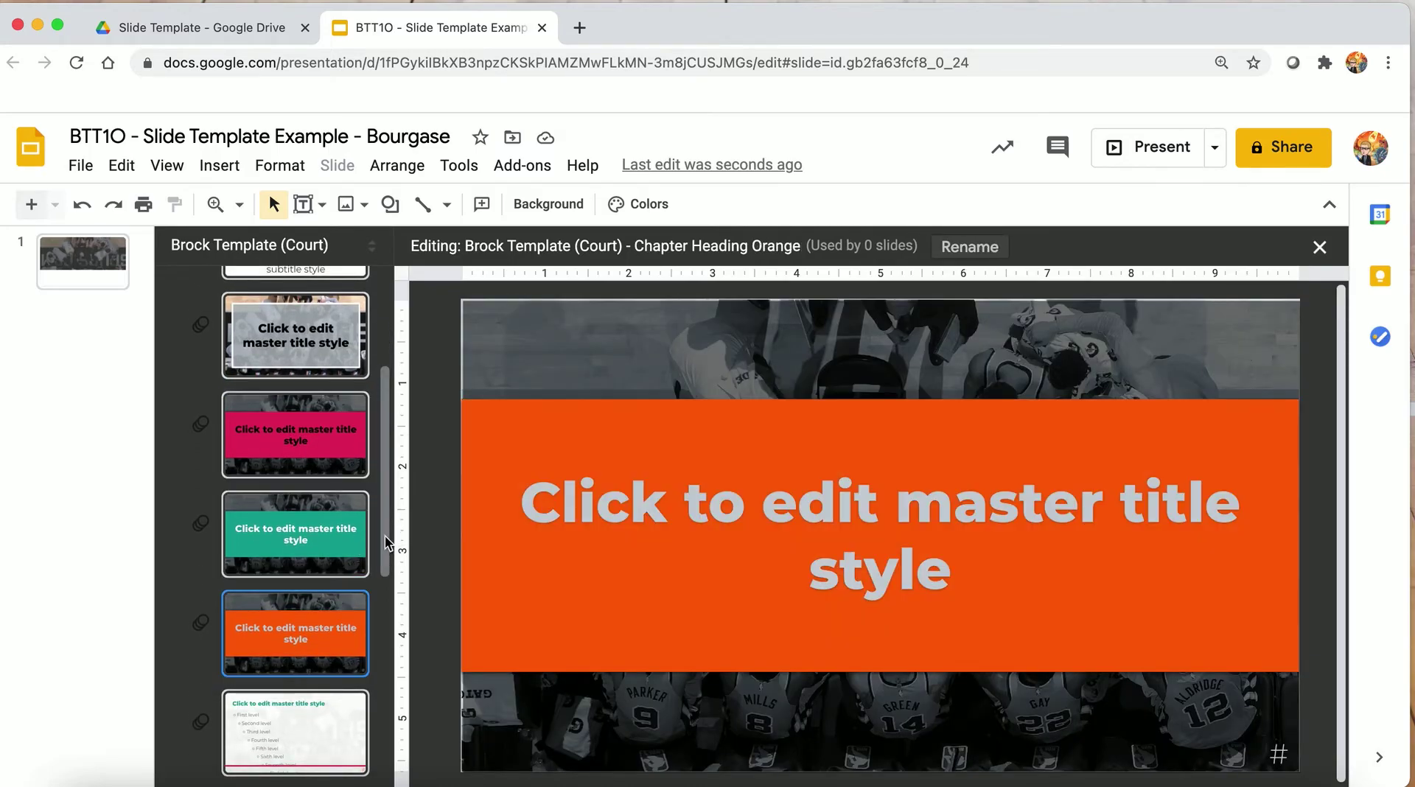
scroll(385, 535, down, 5)
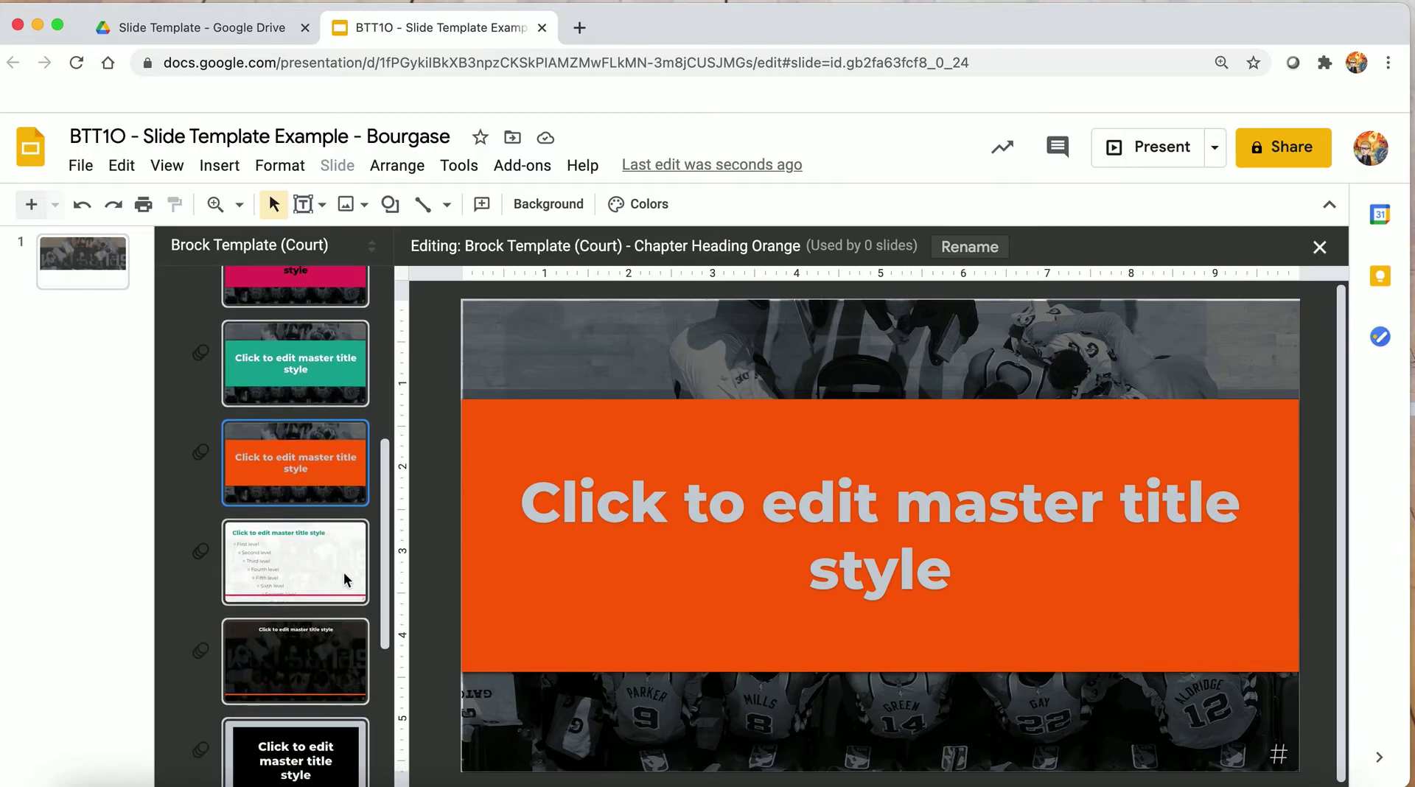
View the Title + 1 column, Video, Image Small Caption and Half layouts.
click(345, 579)
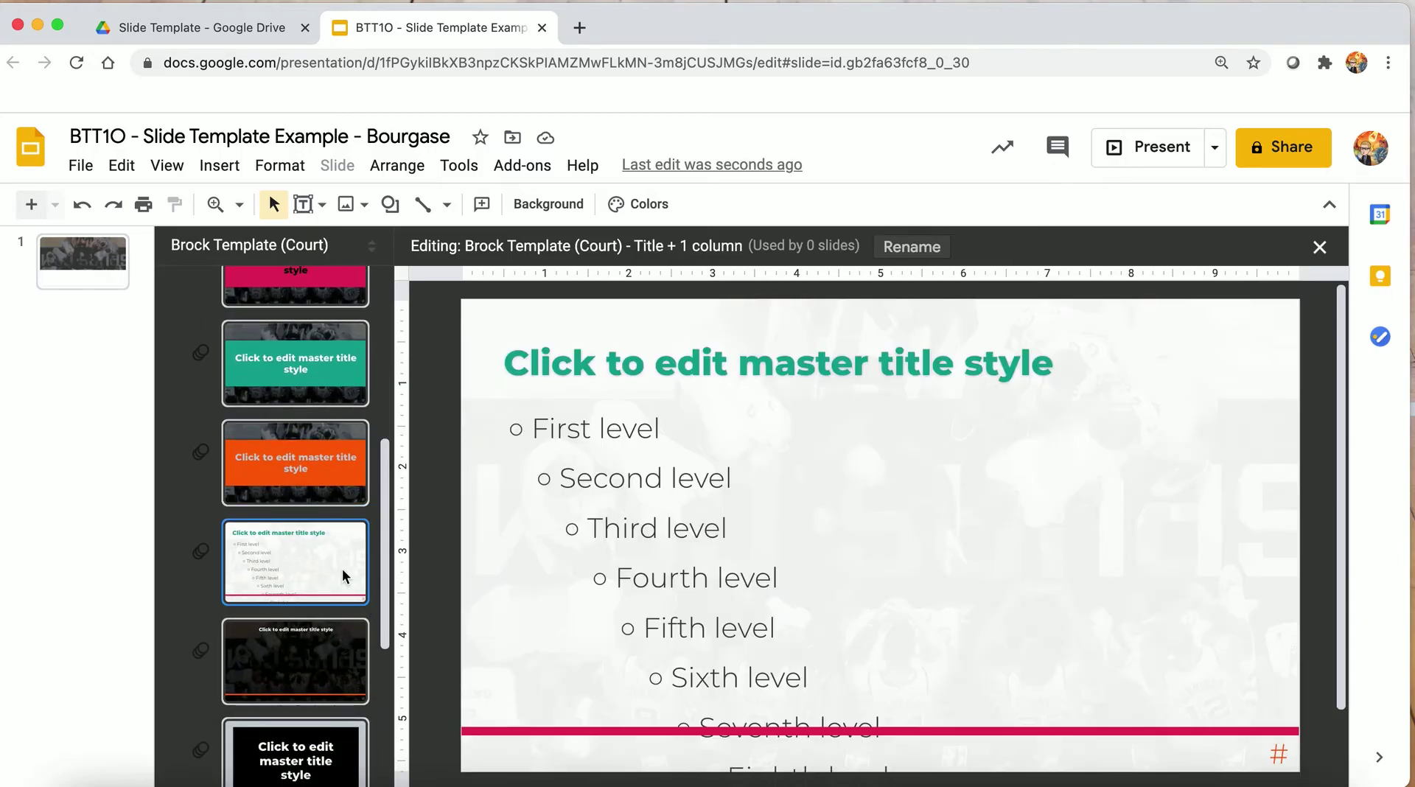
click(311, 669)
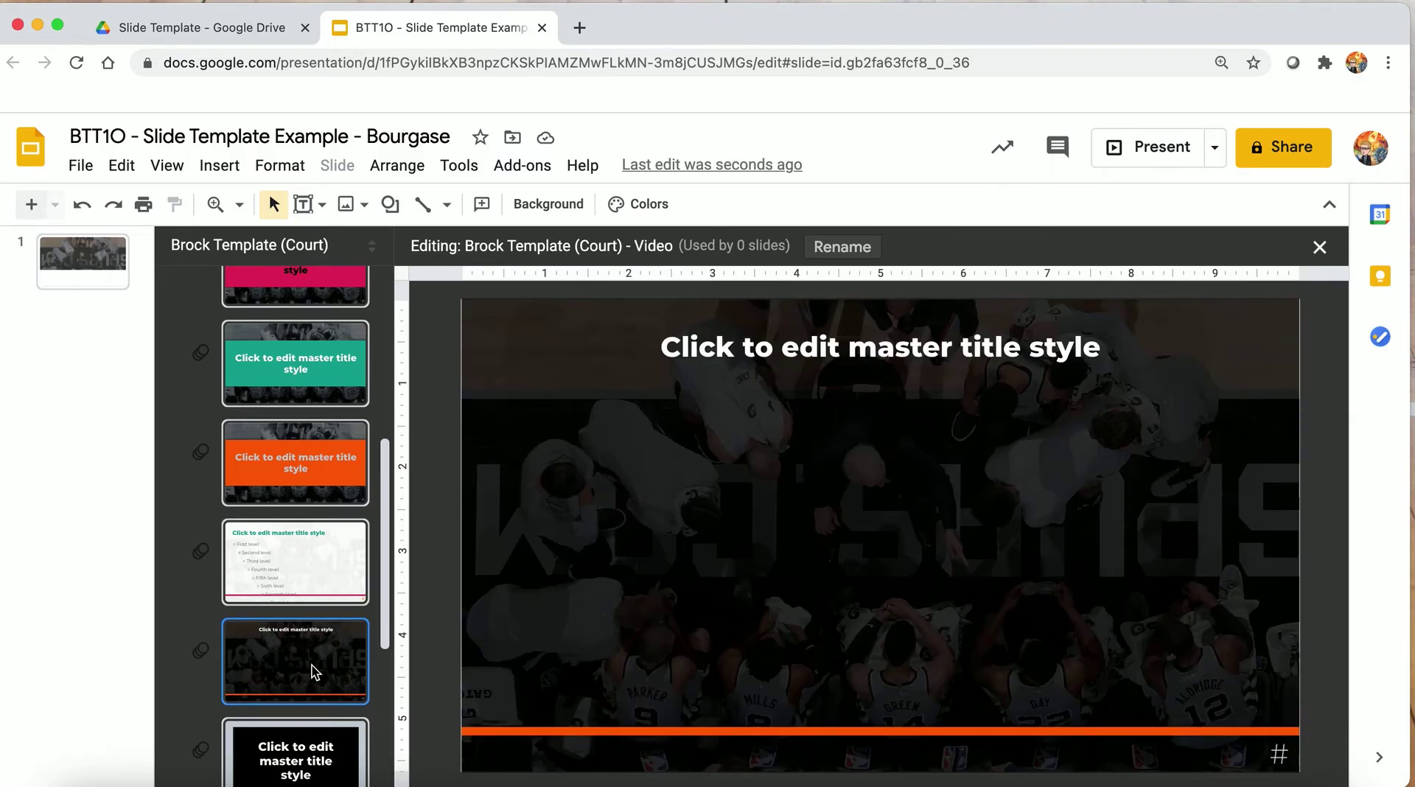
drag(382, 591, 374, 679)
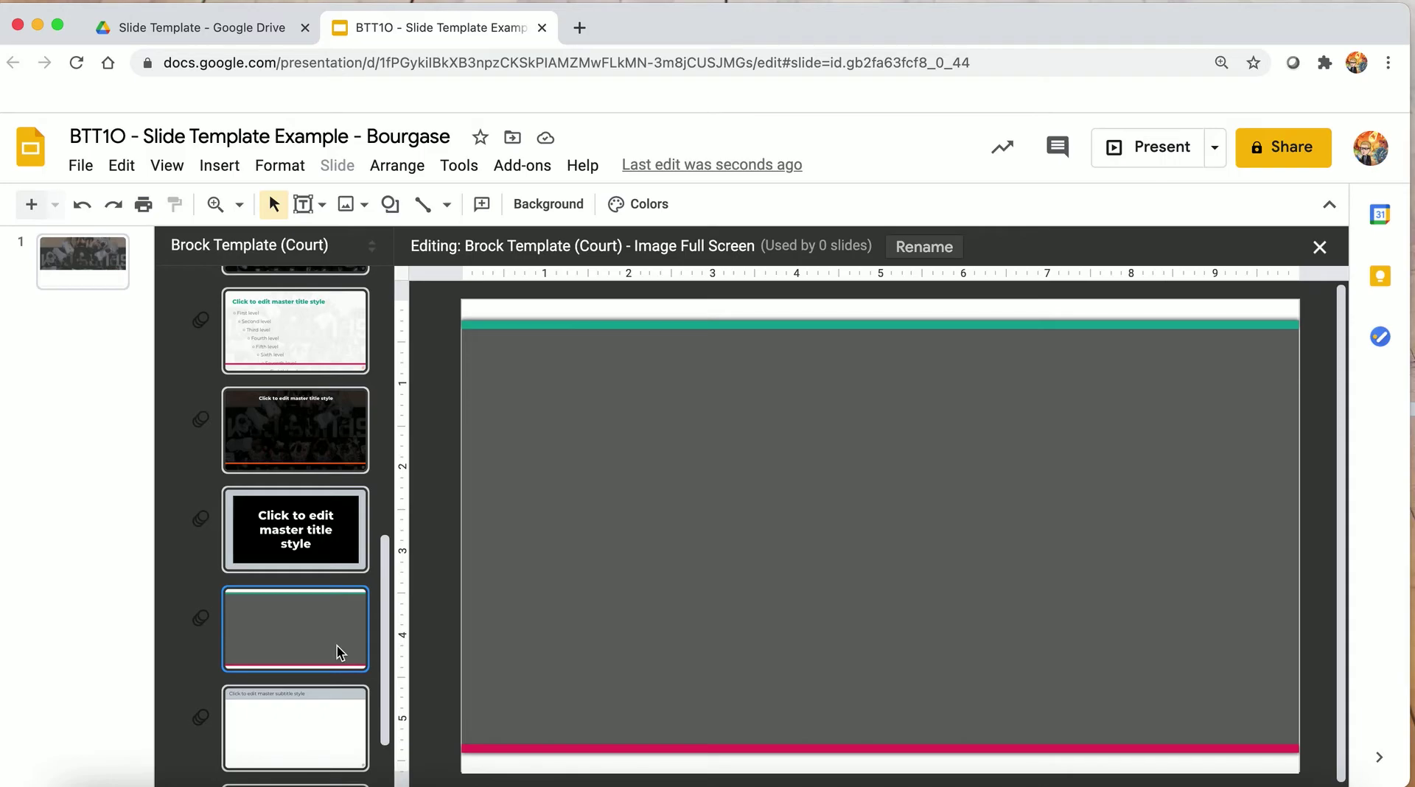
click(332, 700)
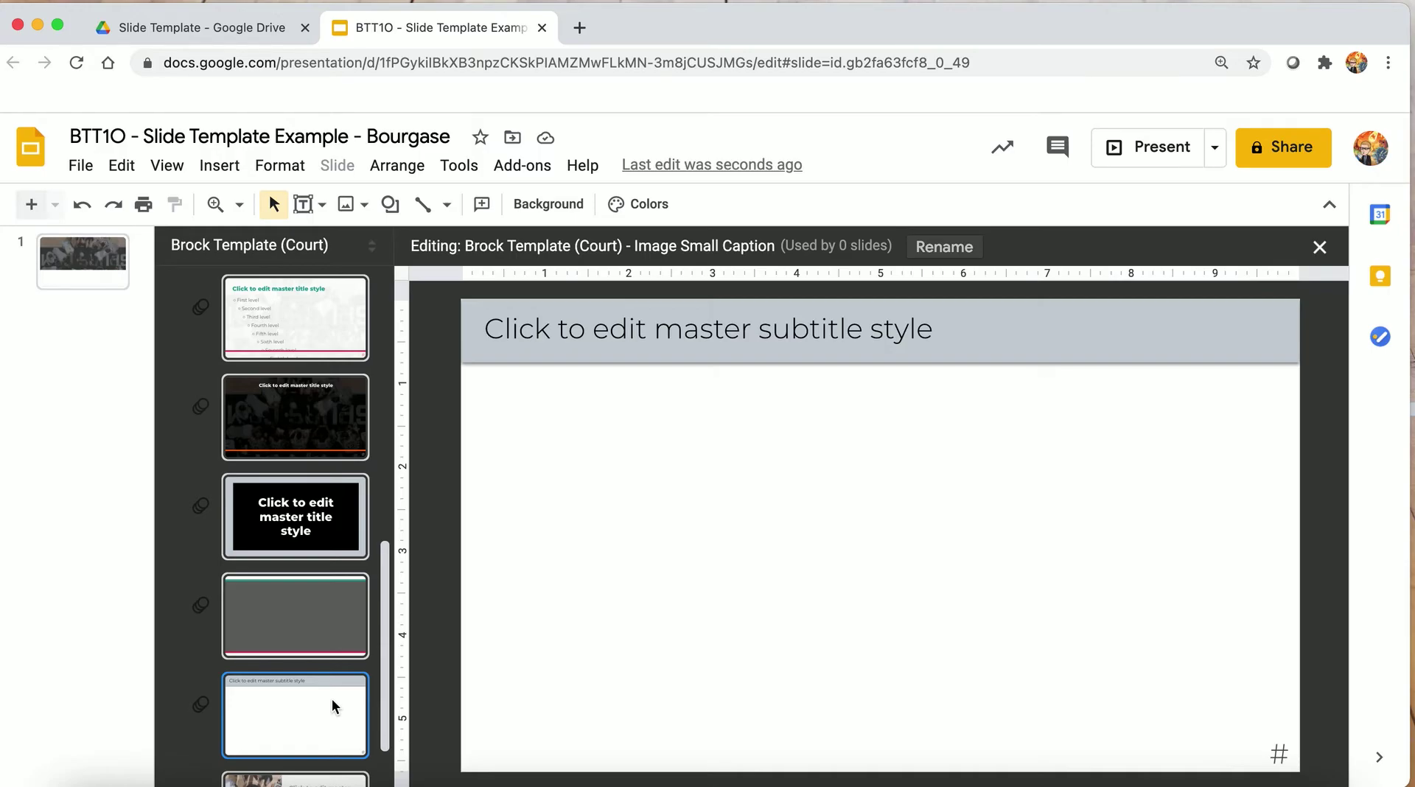
scroll(332, 705, down, 1)
click(331, 699)
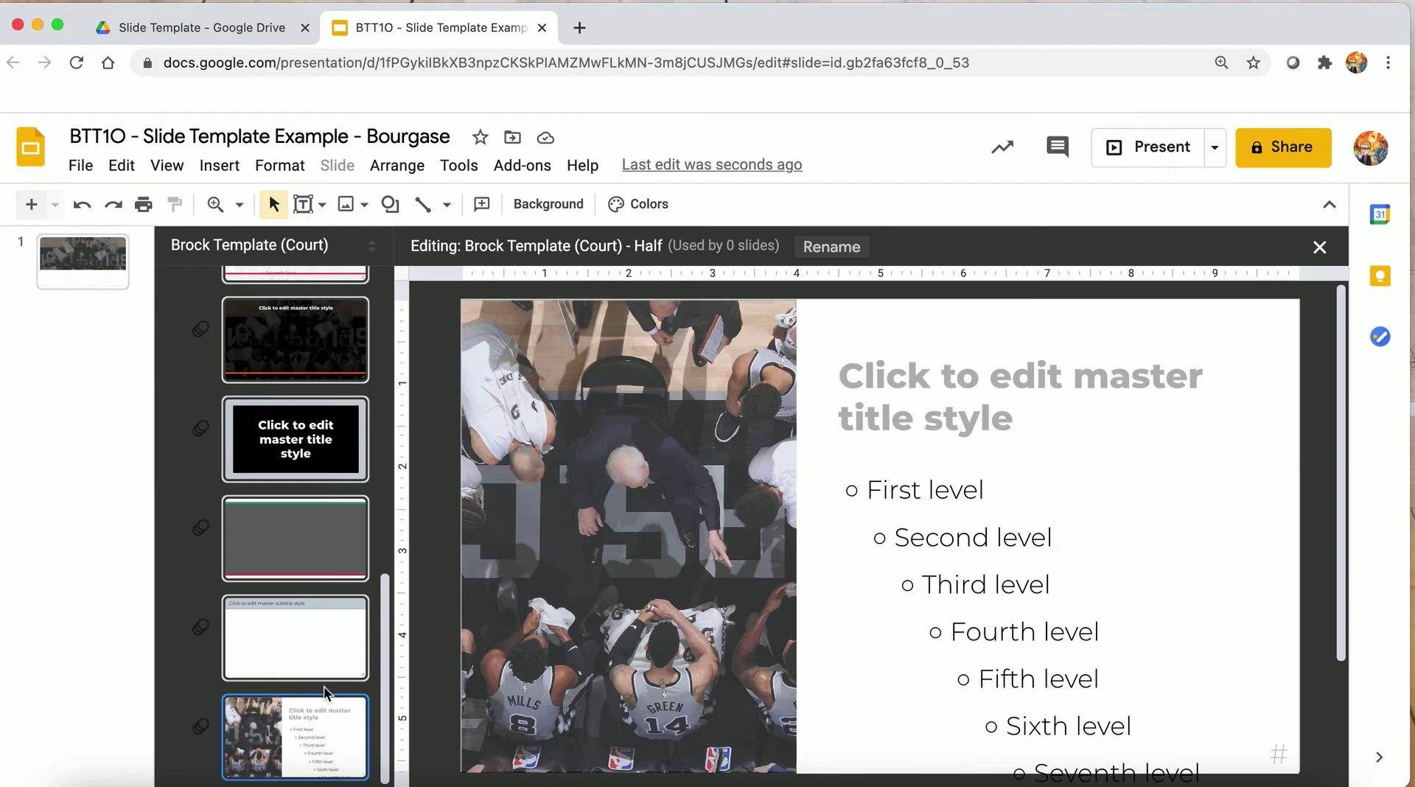
scroll(325, 687, up, 10)
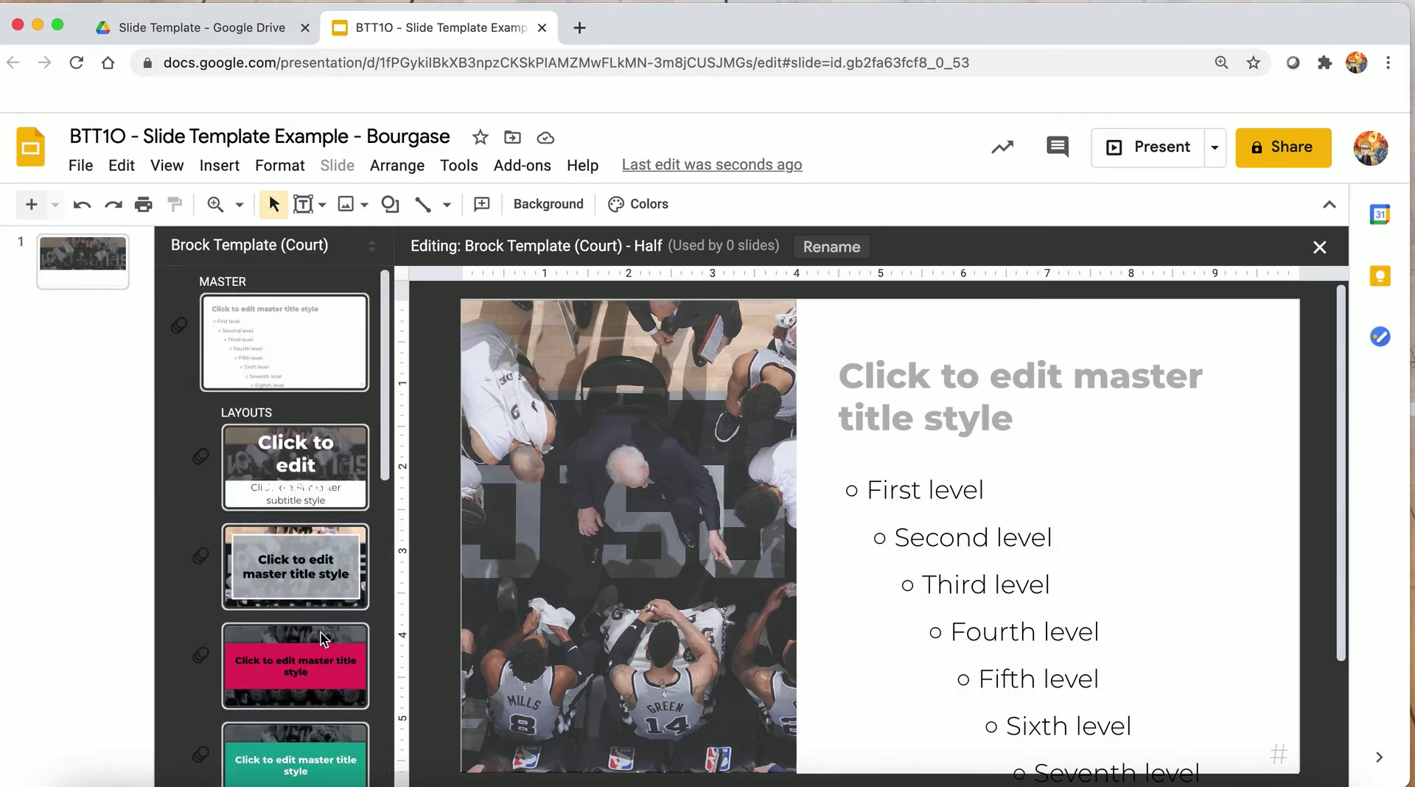
Delete the Section Heading, Chapter Heading Green and Chapter Heading Orange layouts.
click(293, 488)
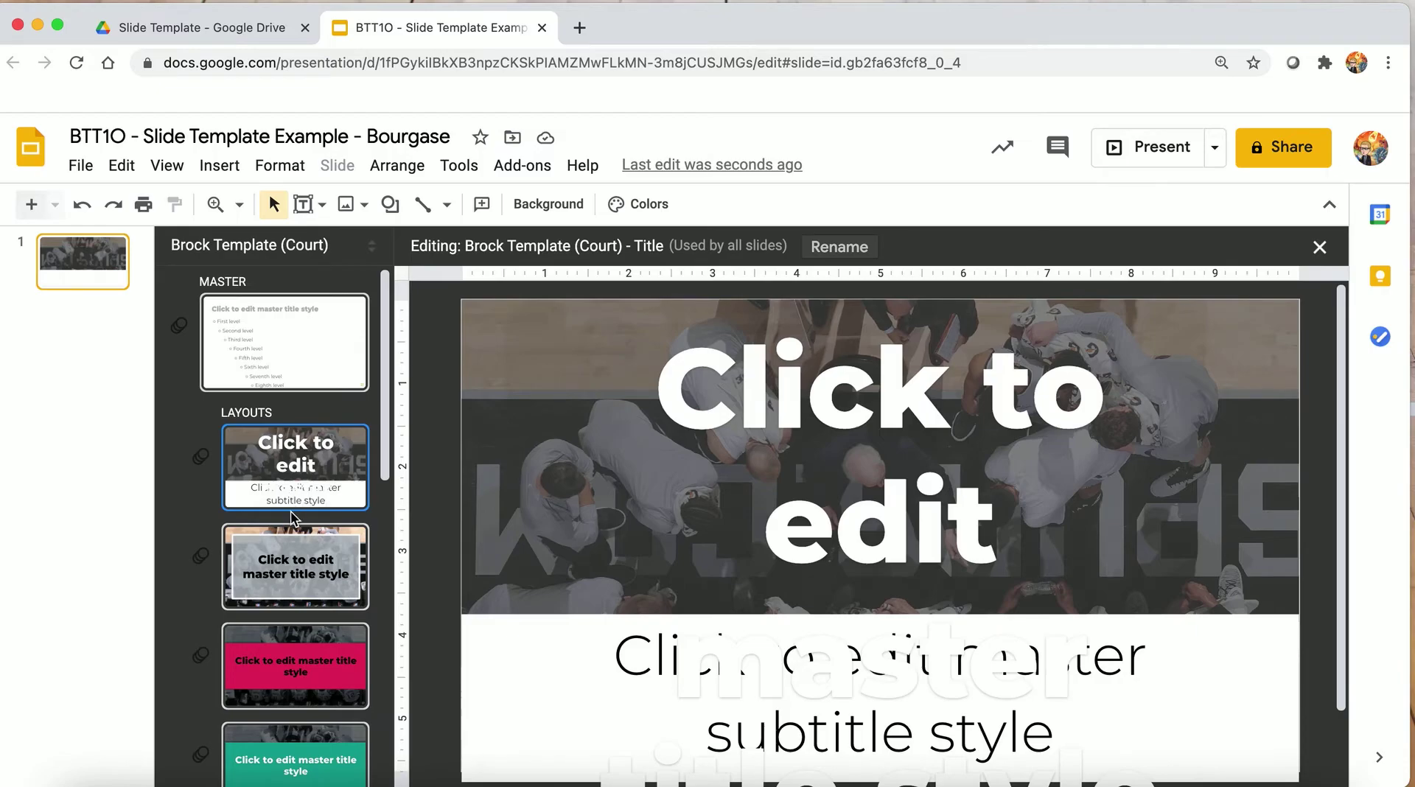
scroll(294, 519, down, 3)
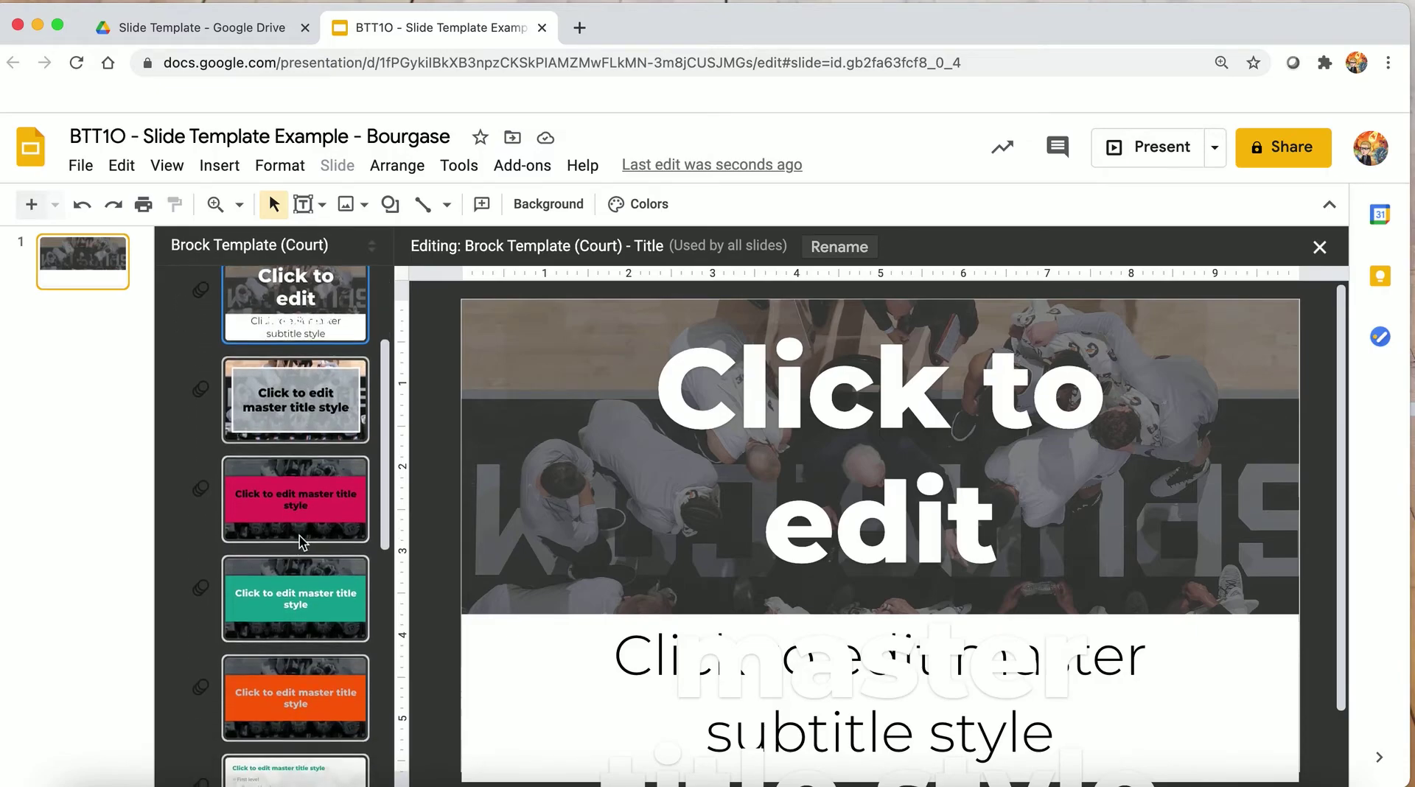
click(298, 433)
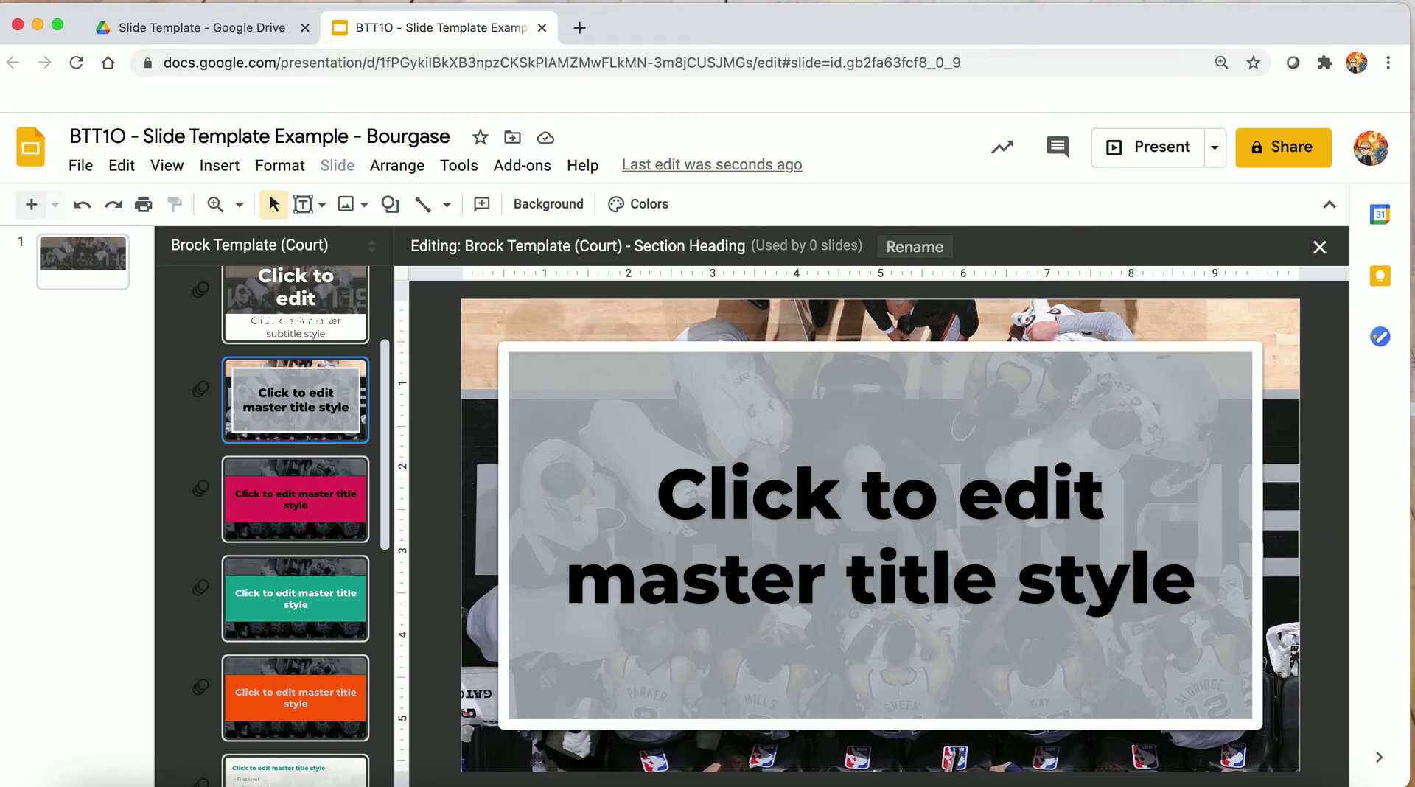
key(Delete)
click(277, 479)
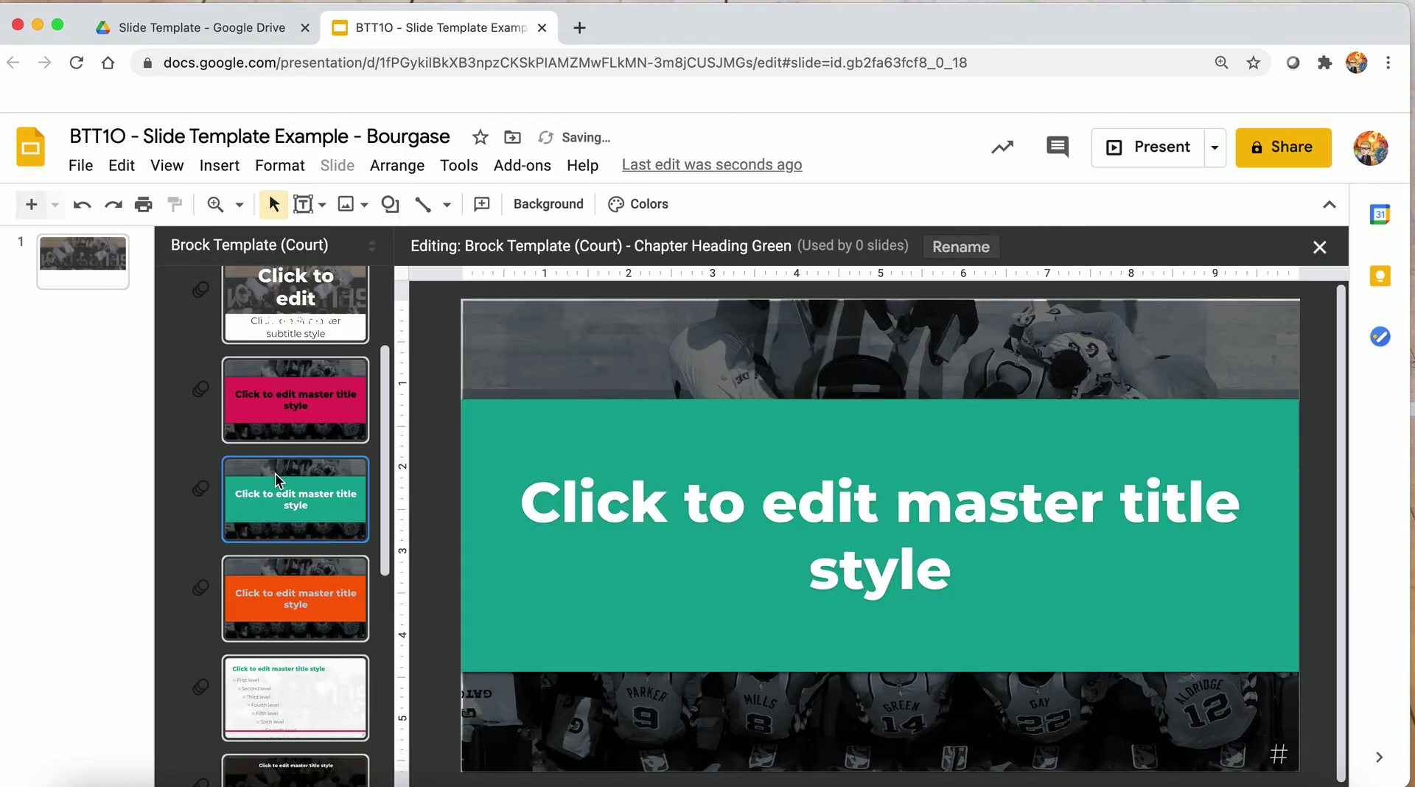
key(Delete)
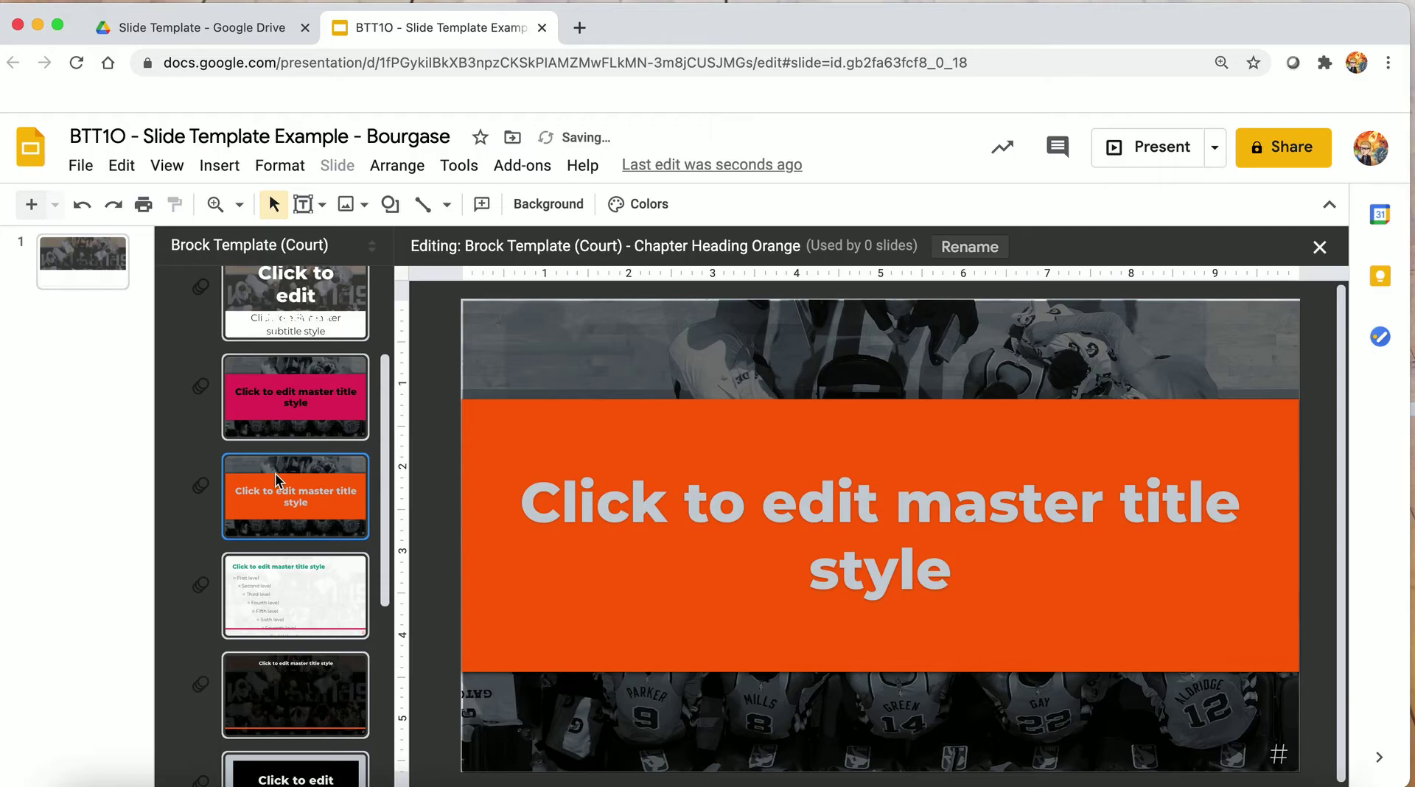
key(Delete)
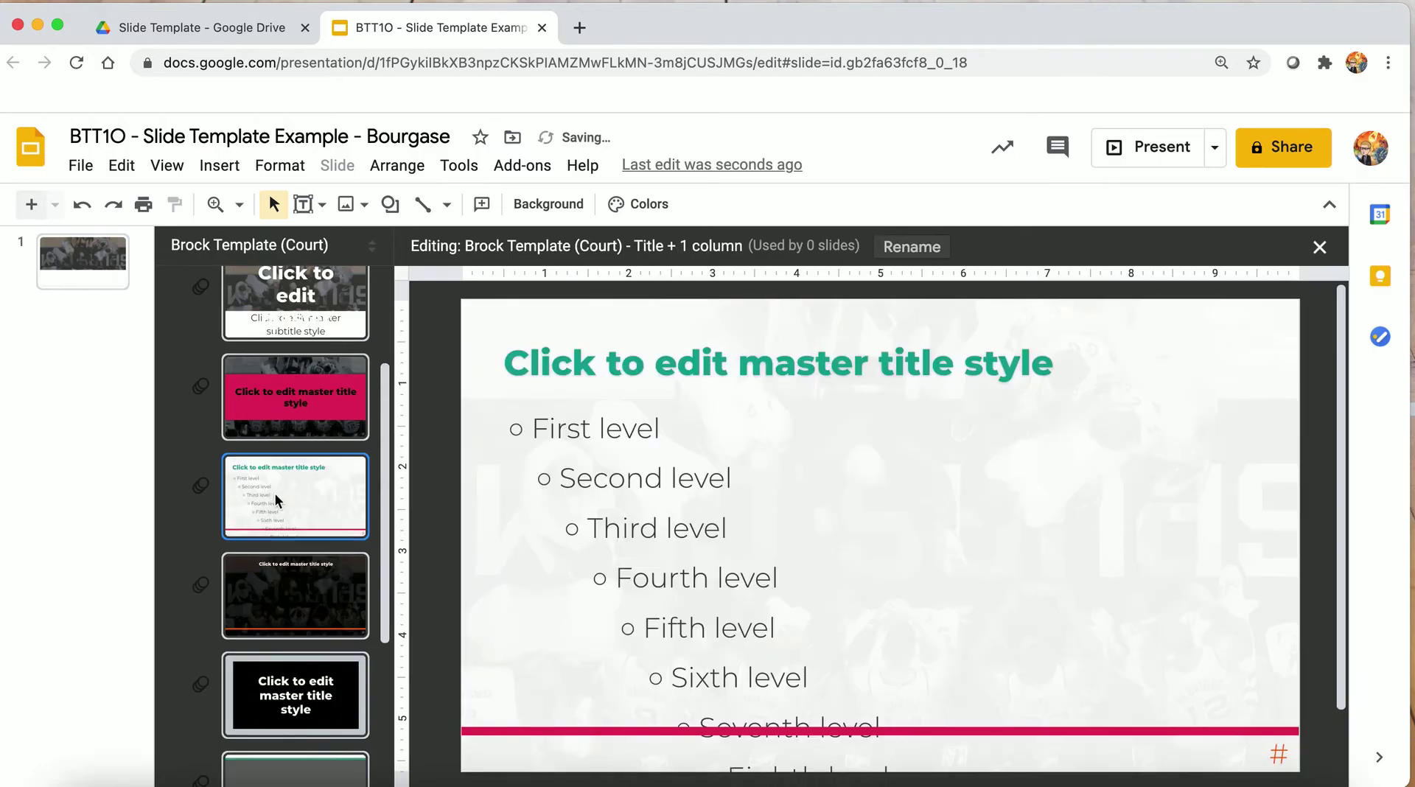
Delete the Blank Card layout.
click(295, 590)
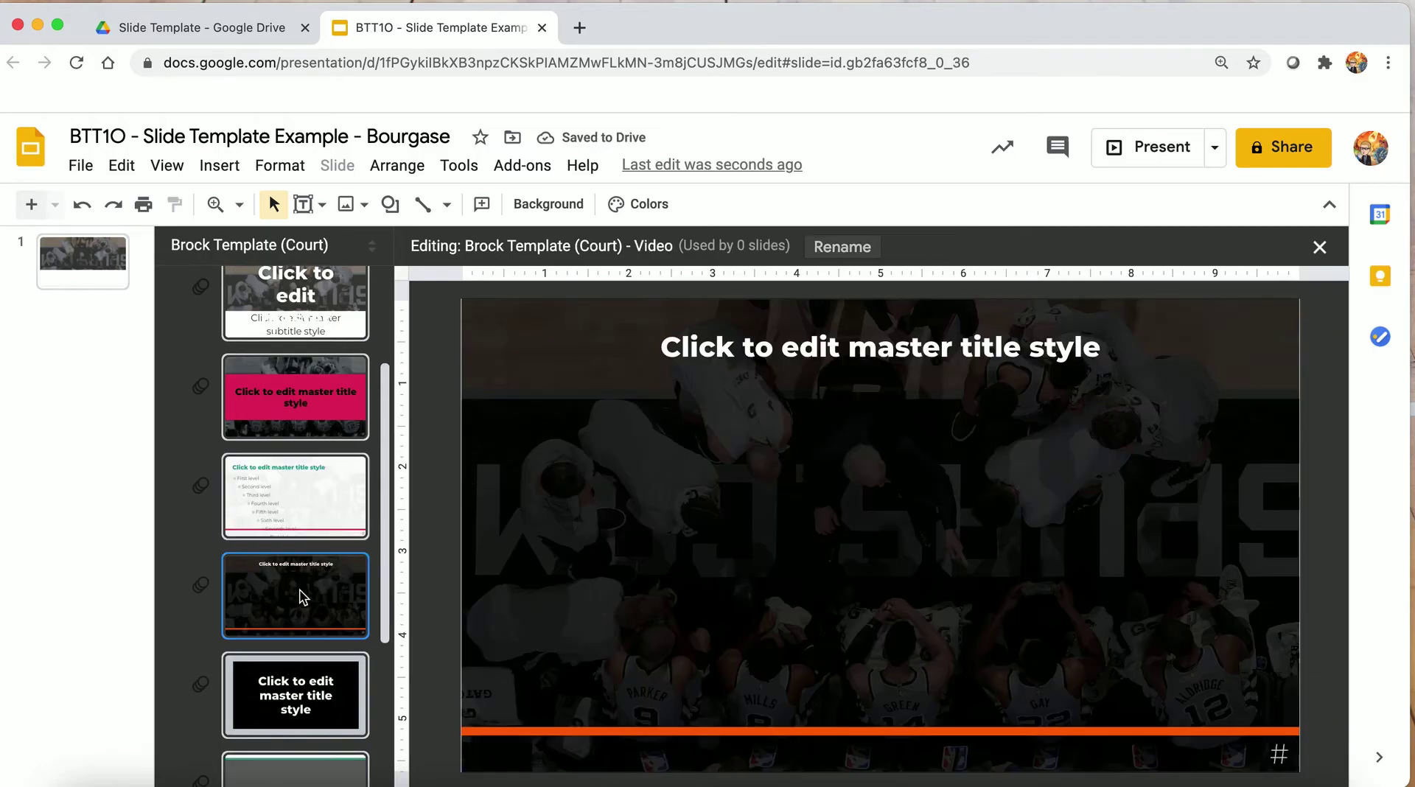
scroll(298, 582, down, 1)
scroll(300, 581, down, 2)
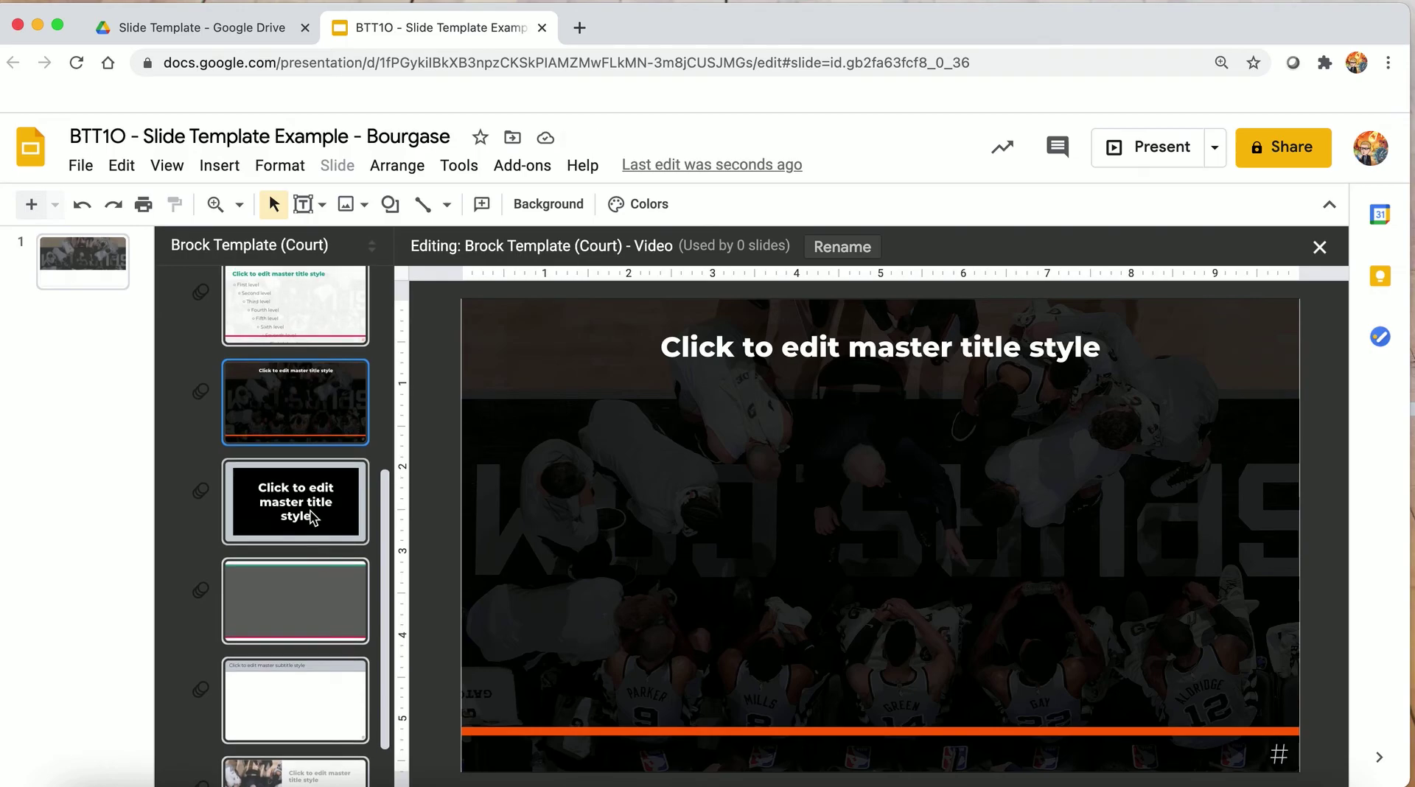
click(314, 517)
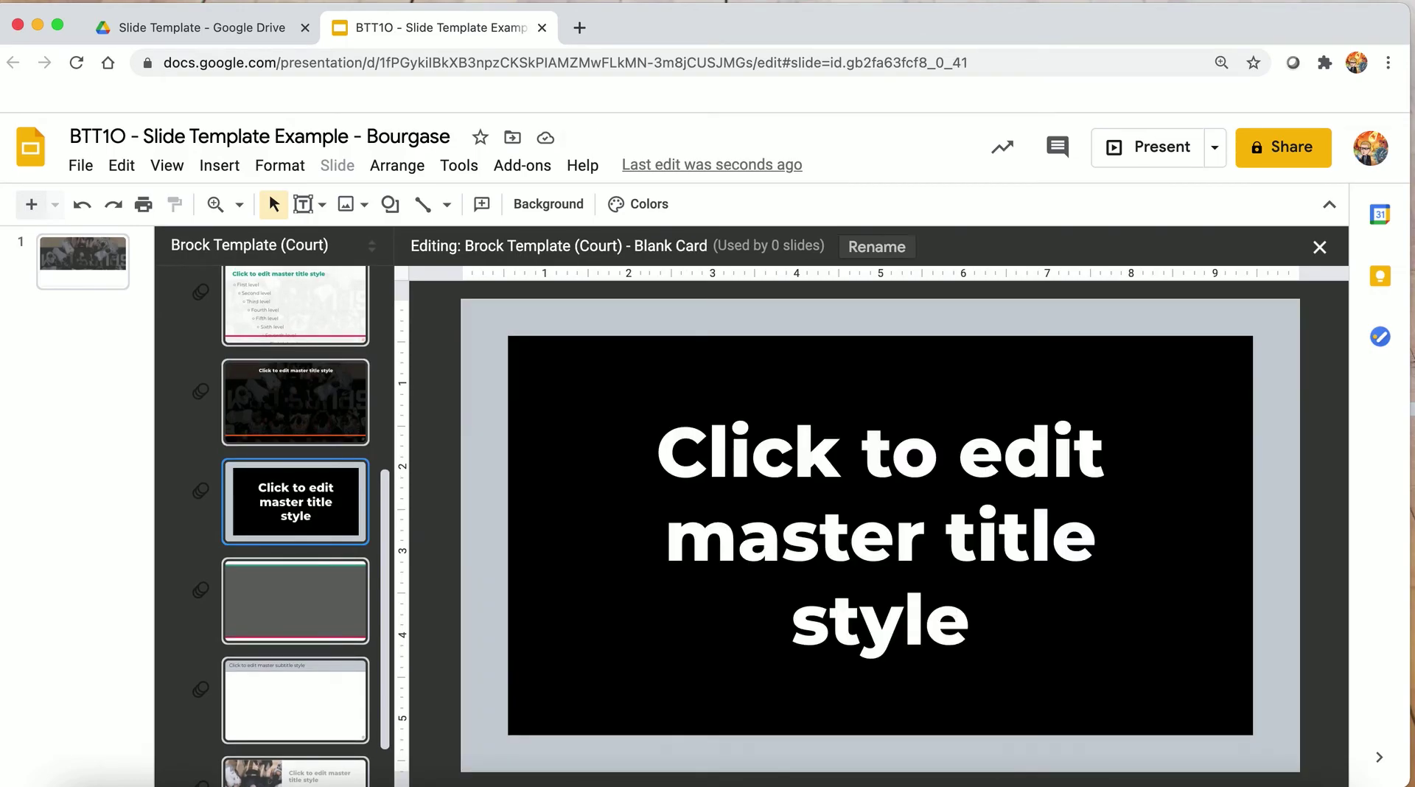
key(Down)
Delete the Half layout from the end of the layout list.
click(310, 462)
click(299, 516)
click(299, 607)
click(281, 716)
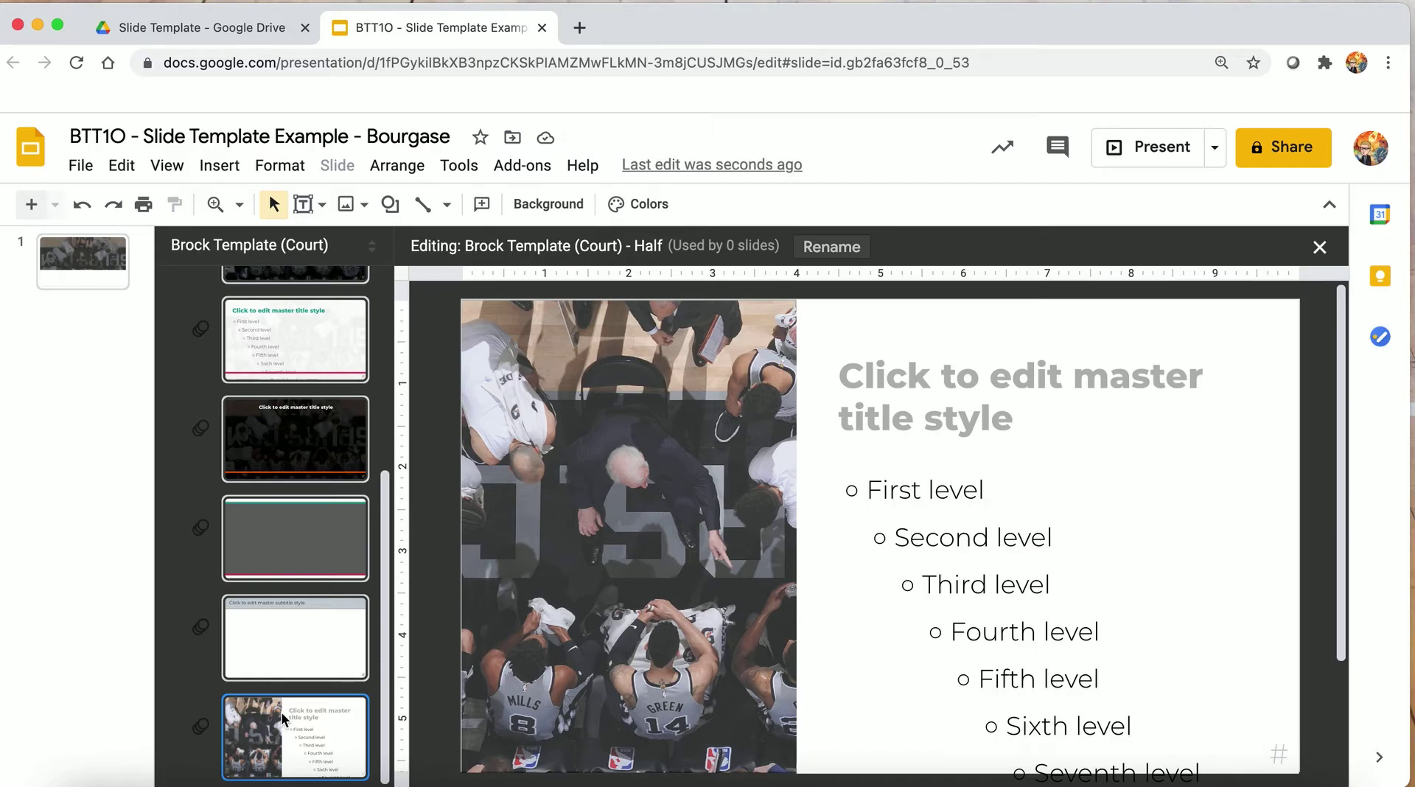
scroll(281, 711, up, 2)
scroll(281, 711, down, 2)
key(Delete)
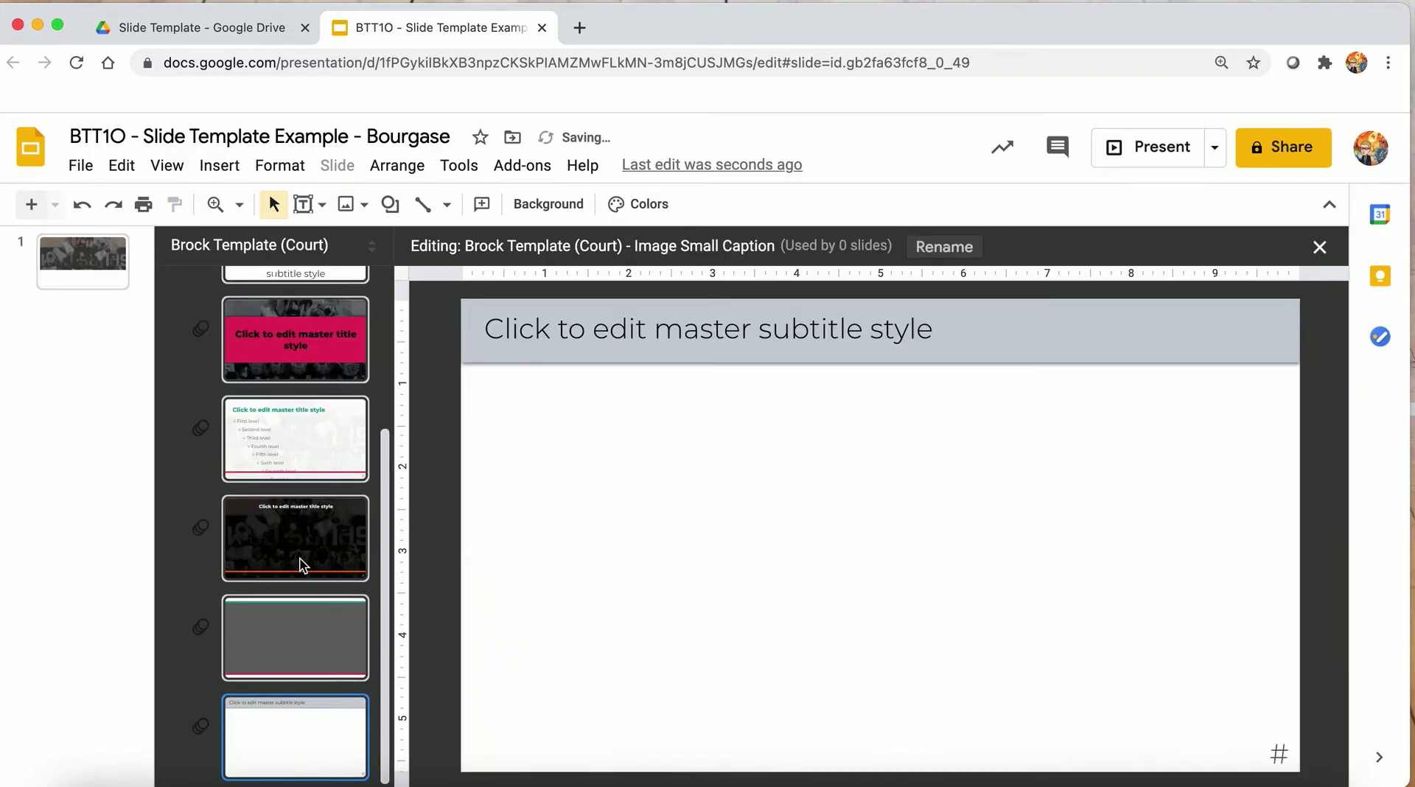
scroll(299, 558, up, 5)
scroll(299, 558, up, 2)
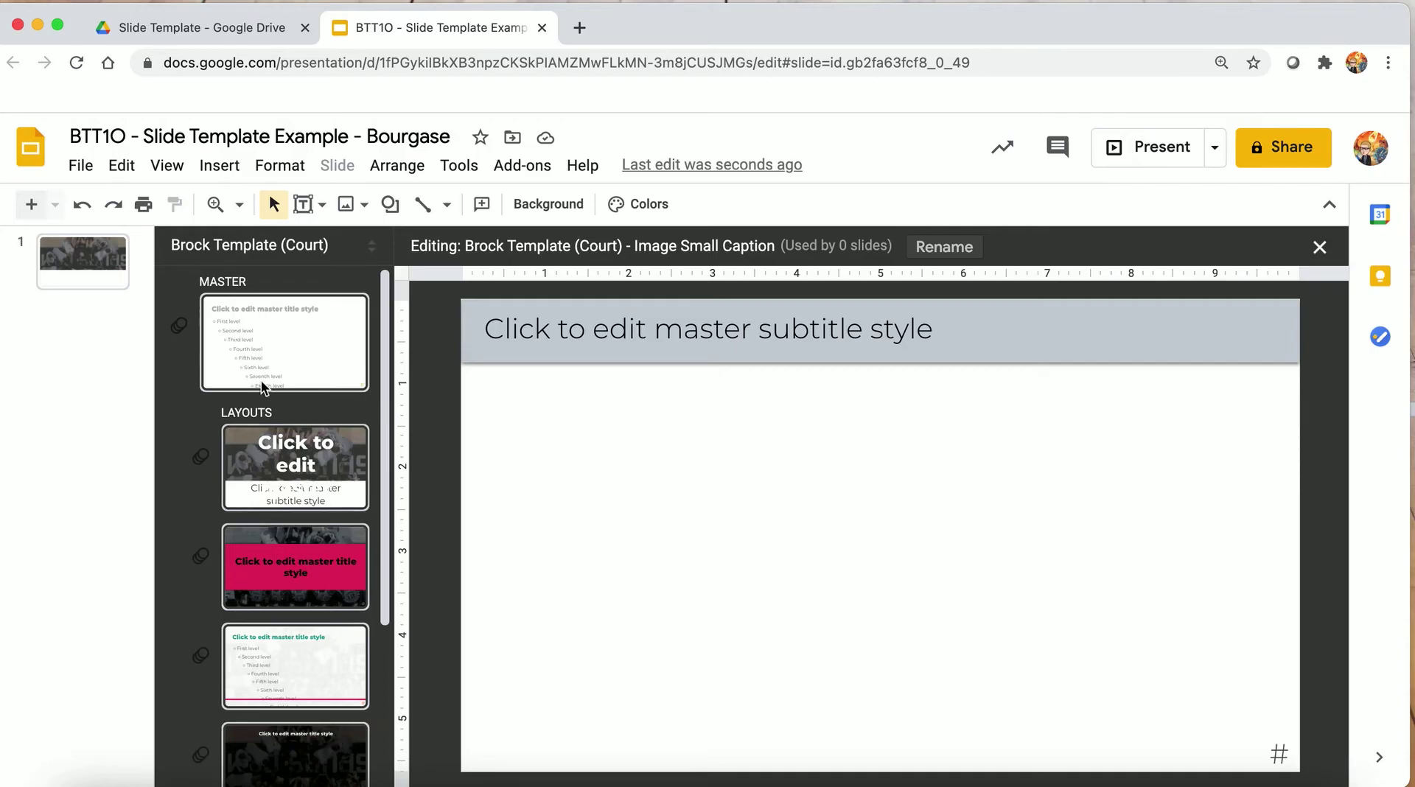
Select the master slide's title text and open its text colour choices.
click(259, 360)
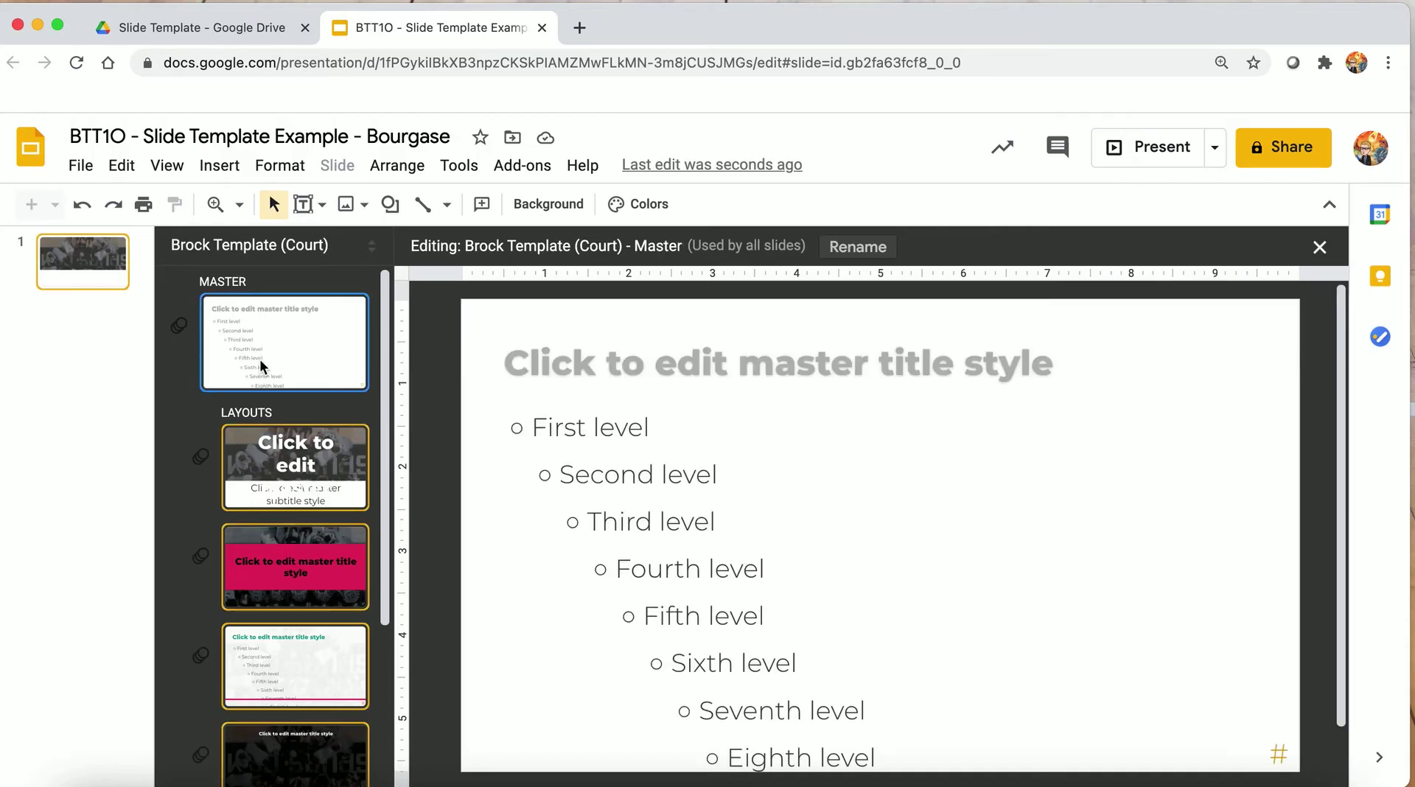
triple_click(515, 372)
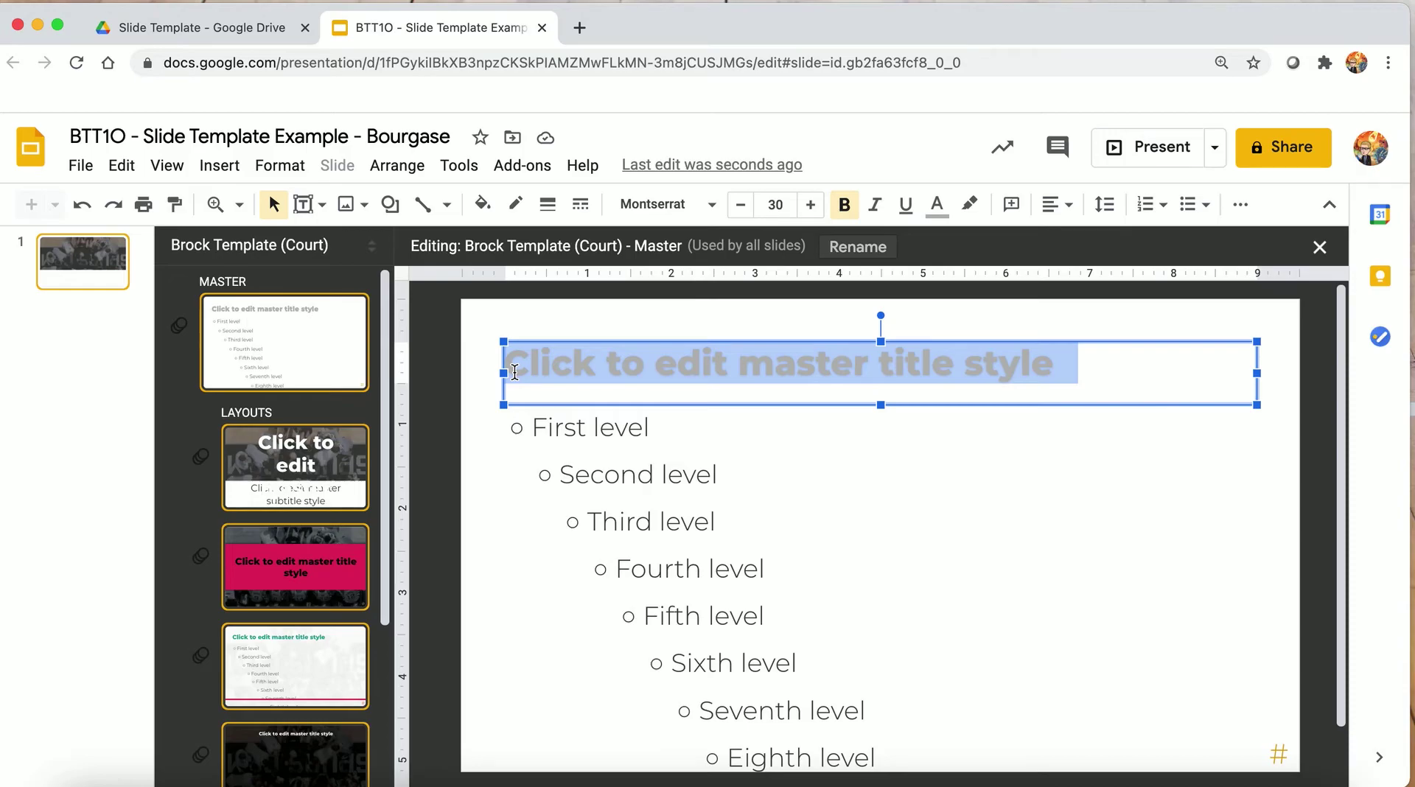
click(941, 207)
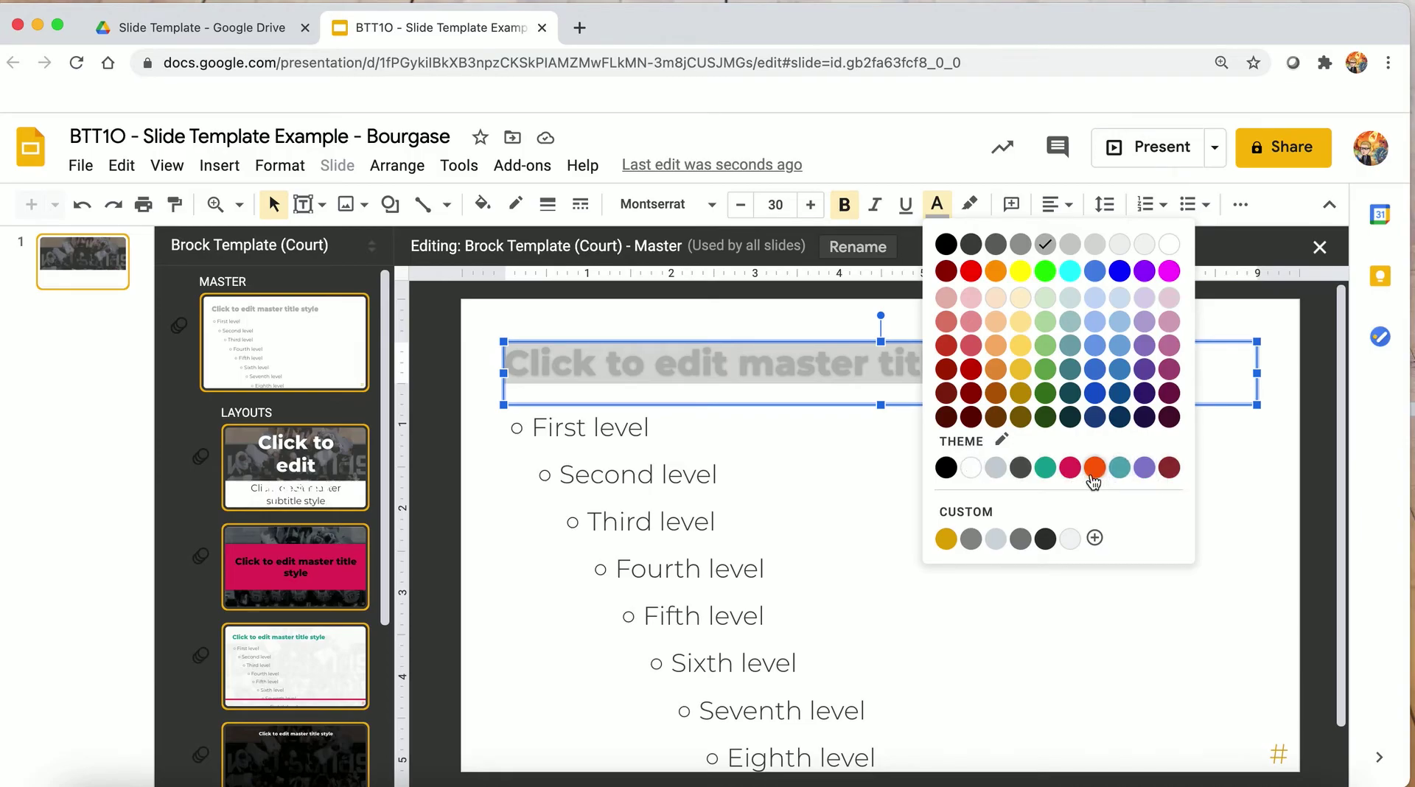
Set the theme's Accent 1 colour to pure red #ff0000.
click(1004, 441)
click(1124, 336)
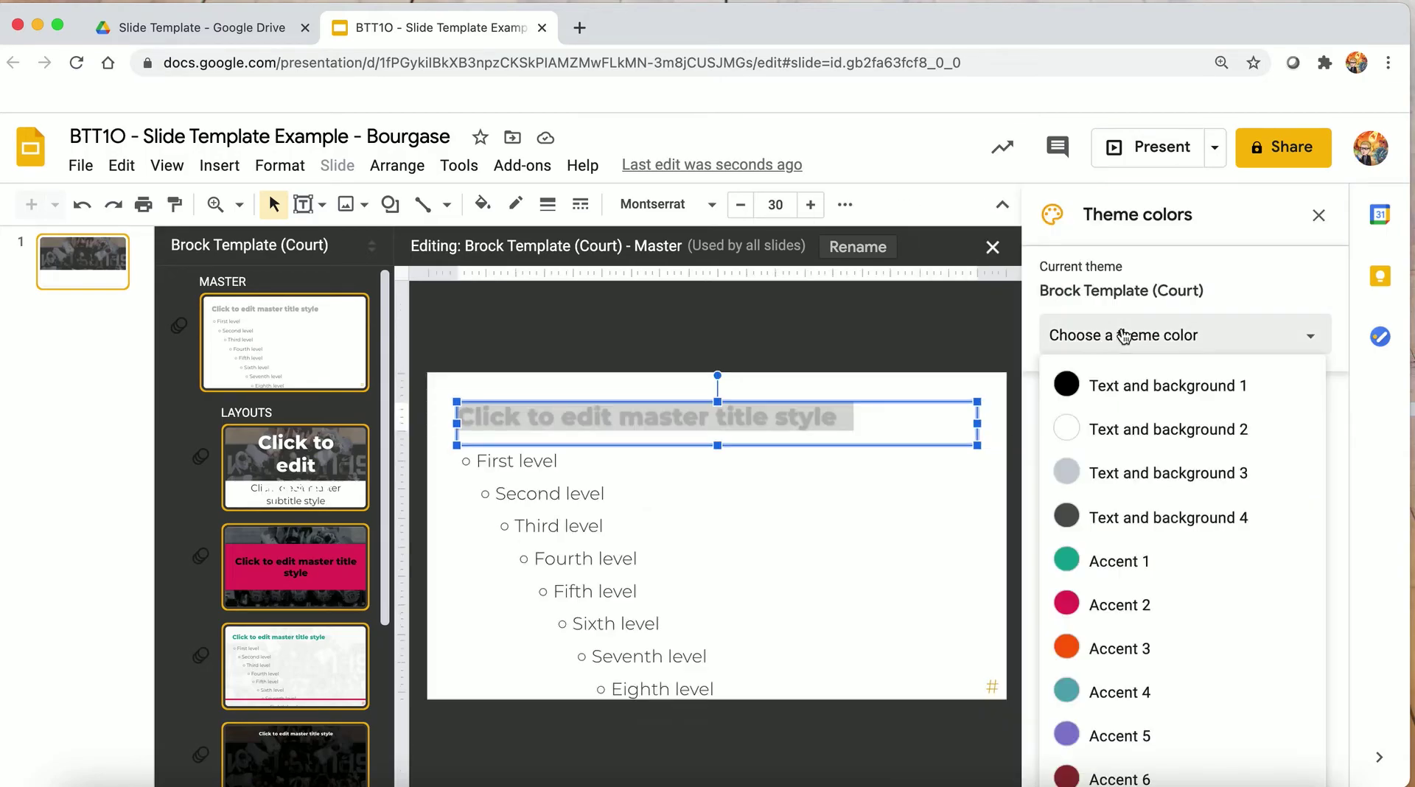
click(1129, 557)
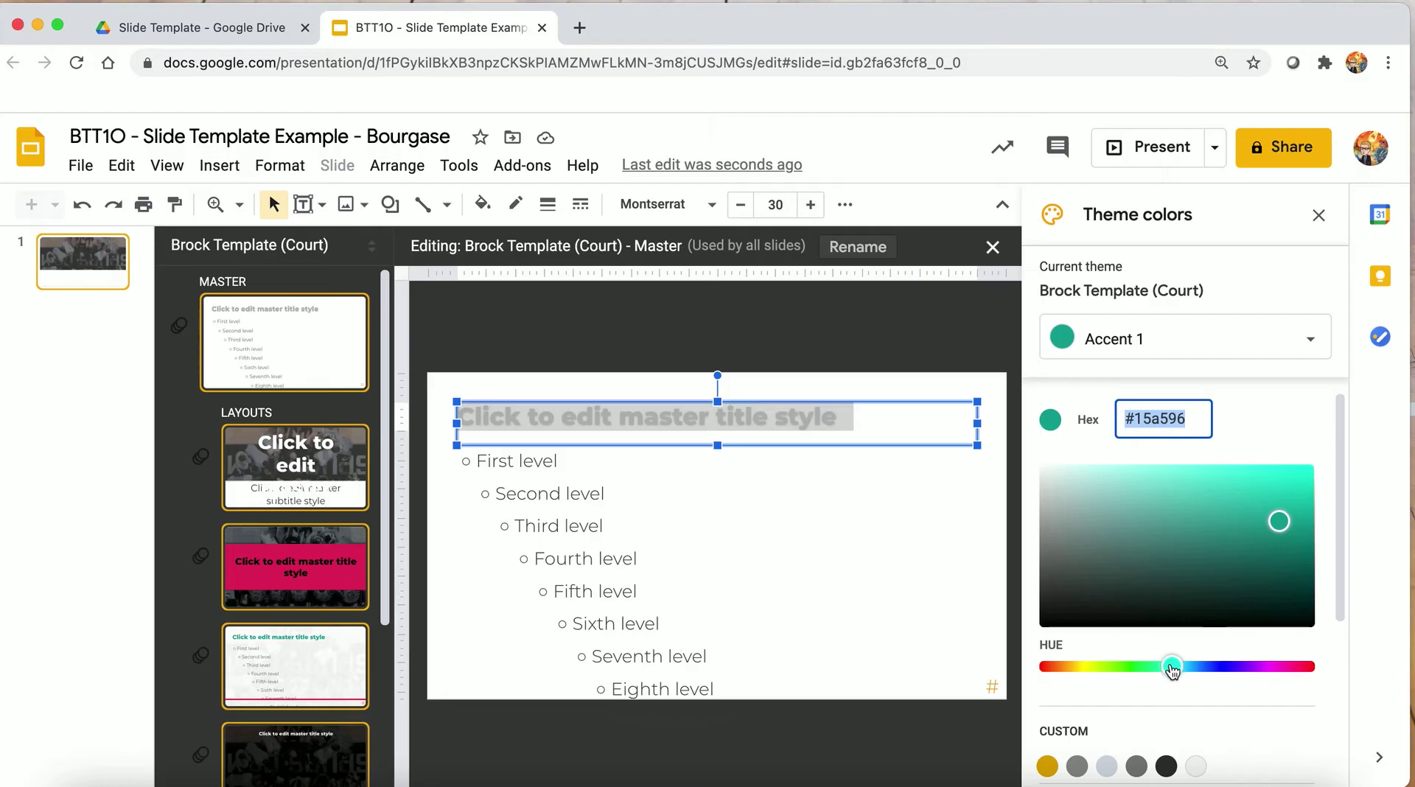
click(1038, 665)
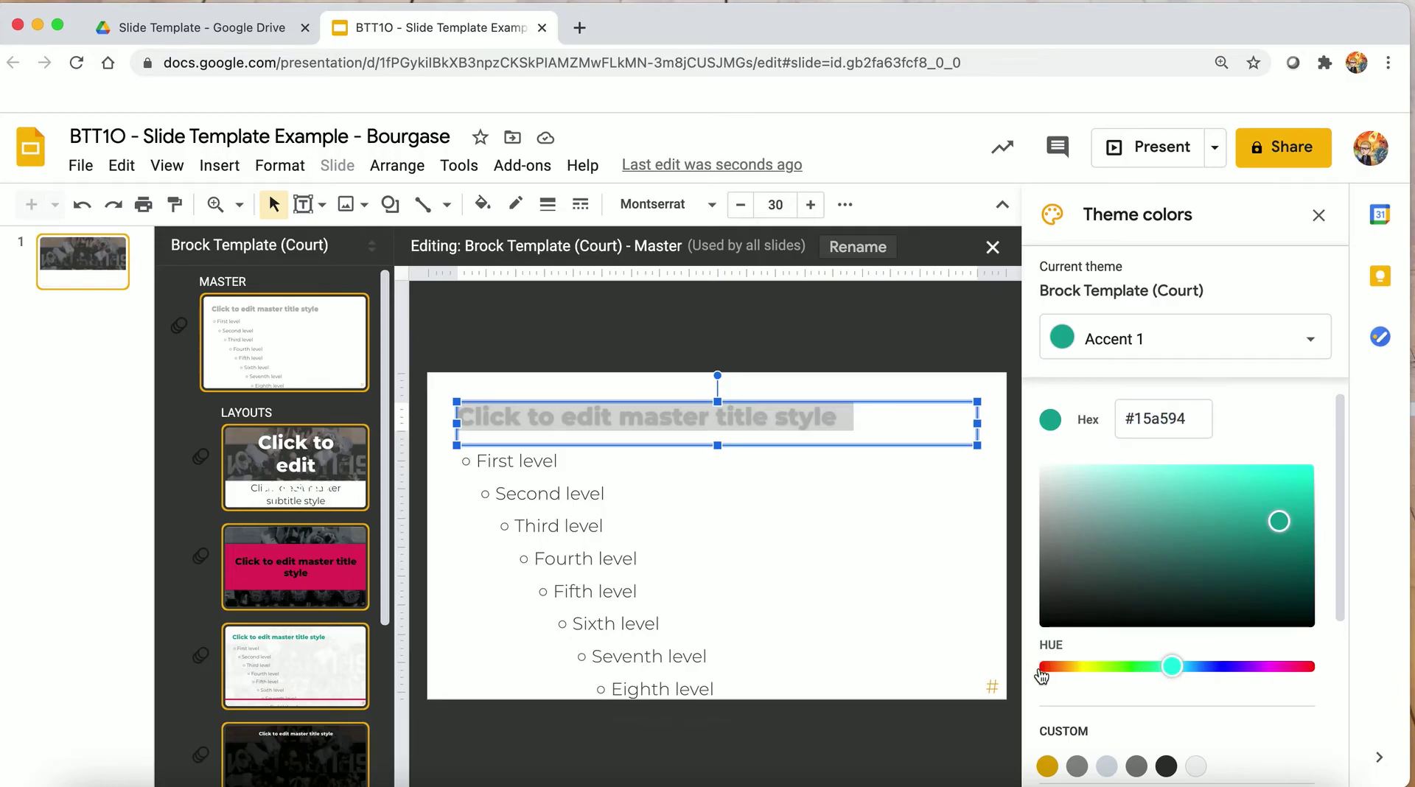
click(1040, 667)
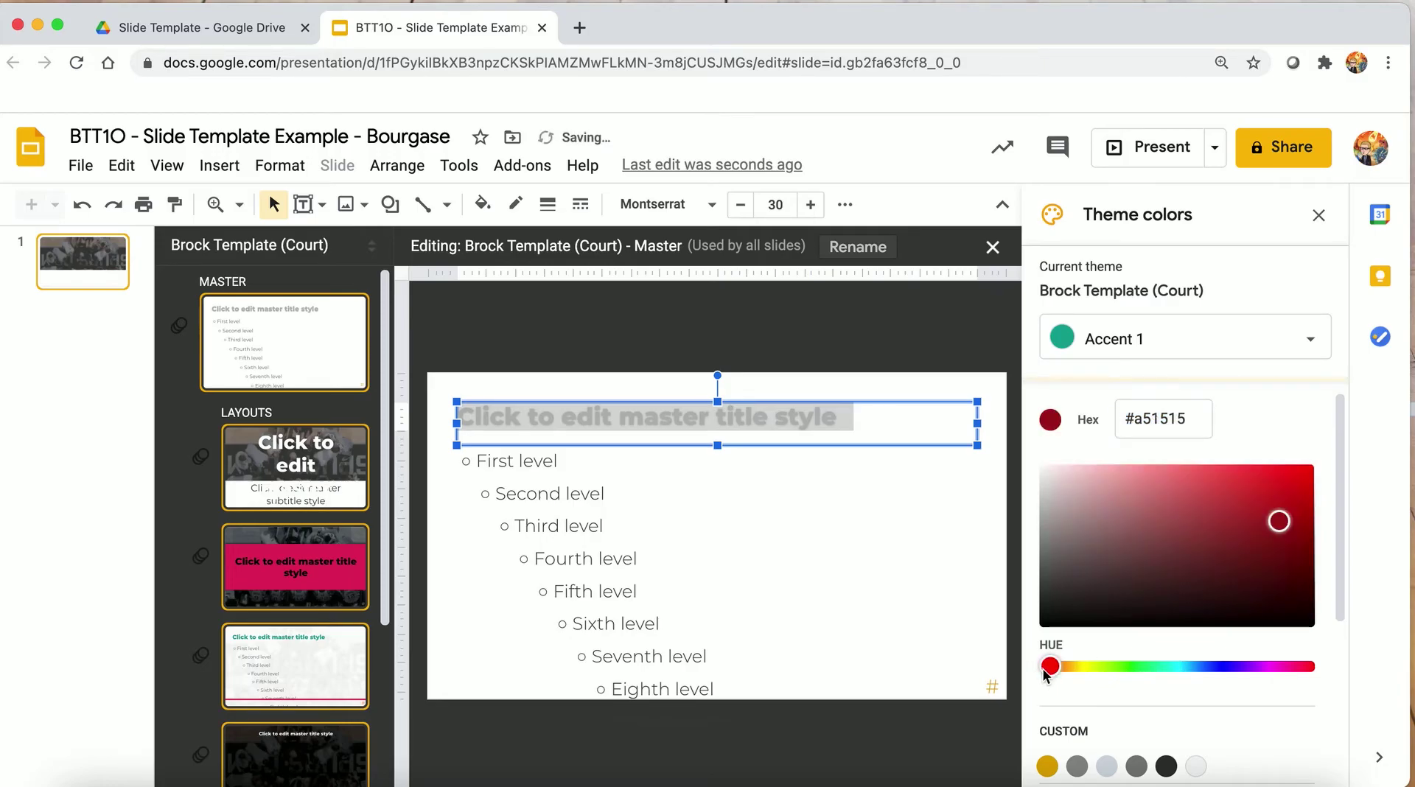
click(1316, 464)
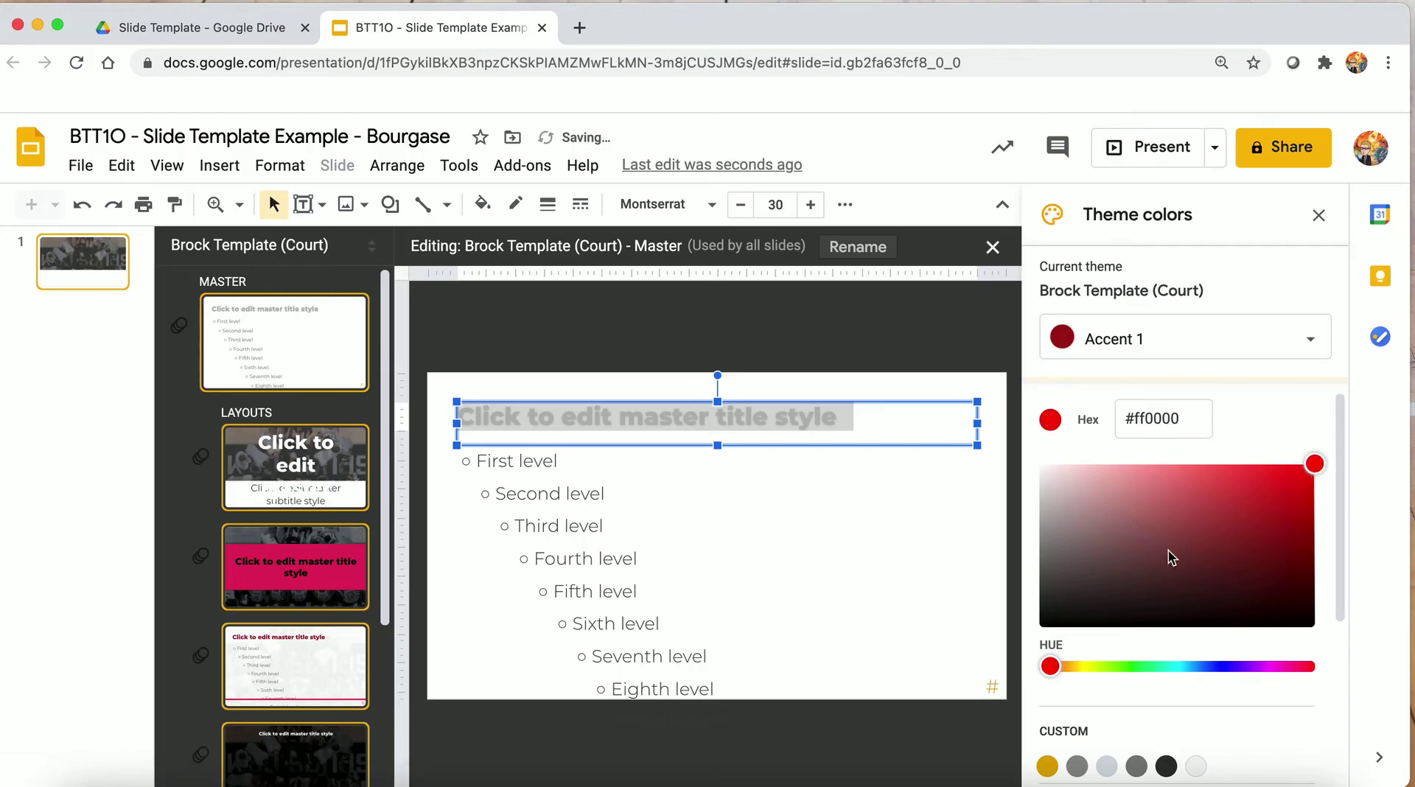
scroll(1237, 455, down, 2)
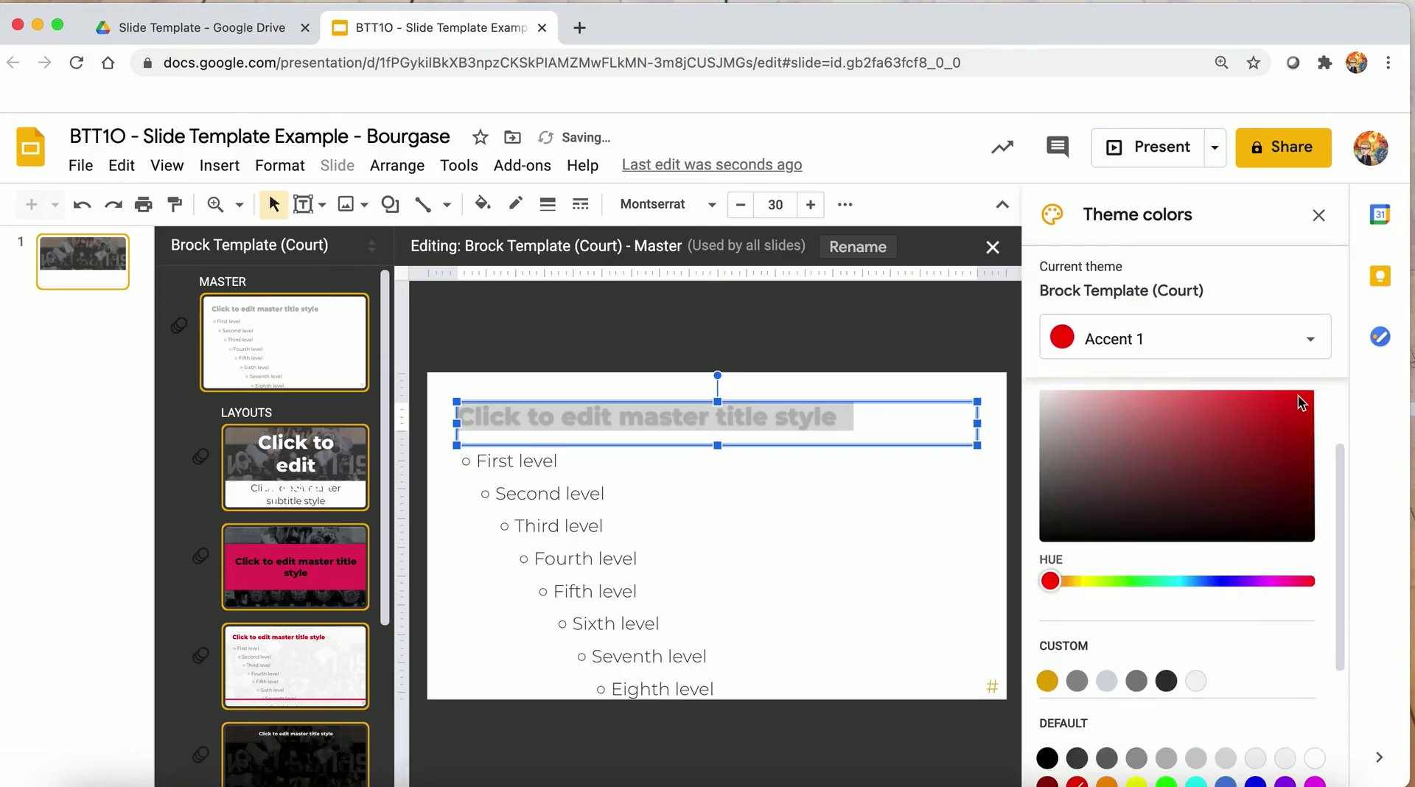
Replace Accent 2's hex value with grey 666666.
click(1232, 348)
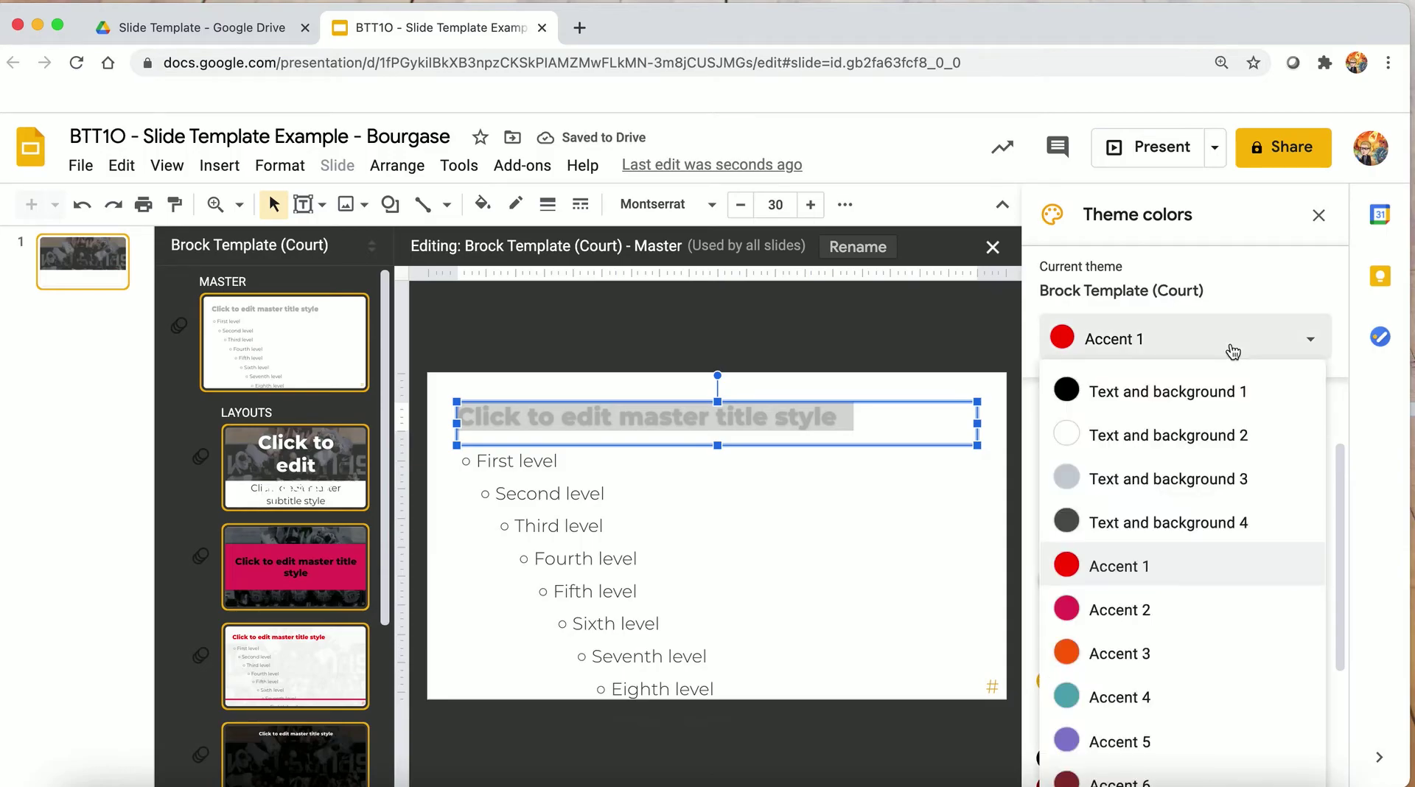
click(1194, 596)
click(1138, 424)
drag(1138, 425, 1195, 422)
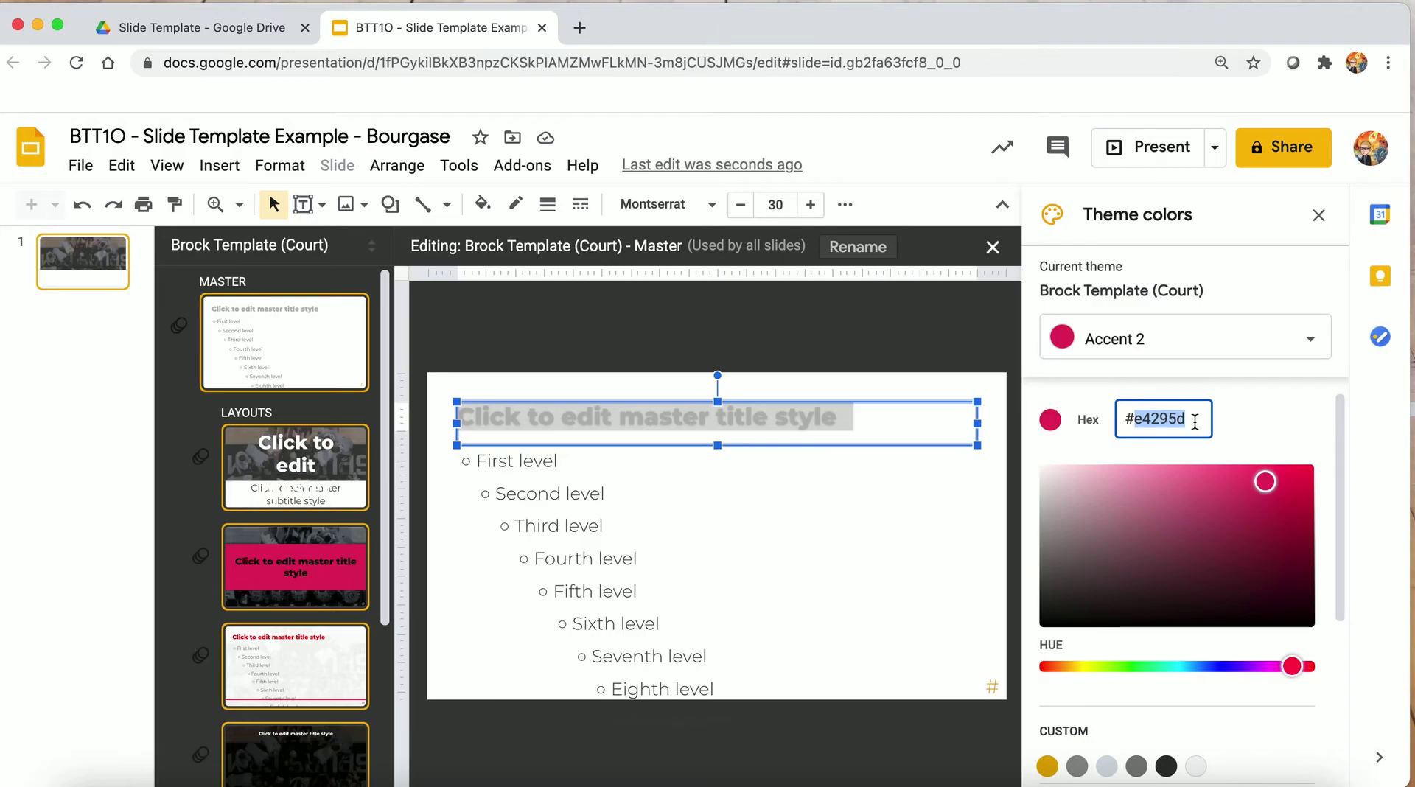
text(666666)
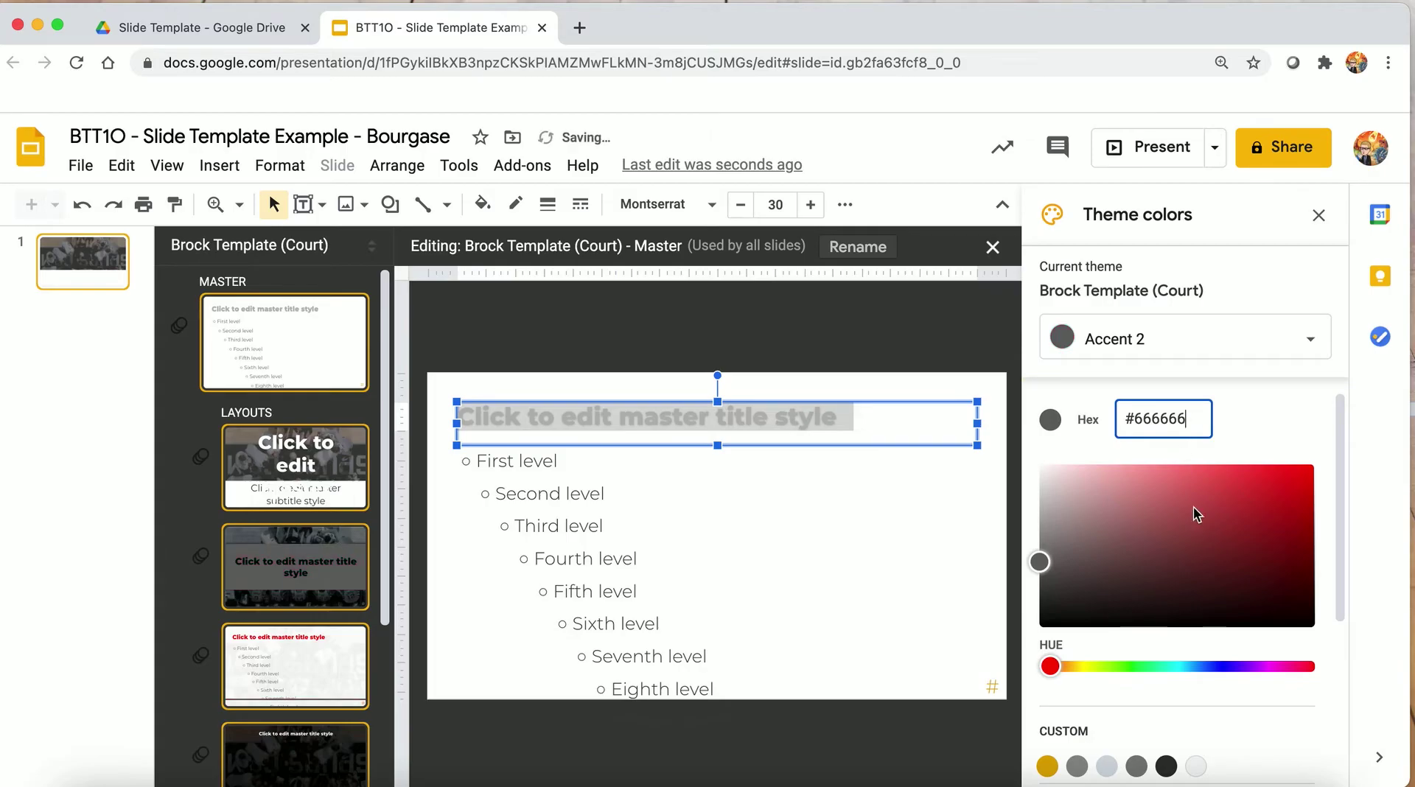
Enter #990000 as the Accent 3 hex value, making it dark red.
click(1209, 343)
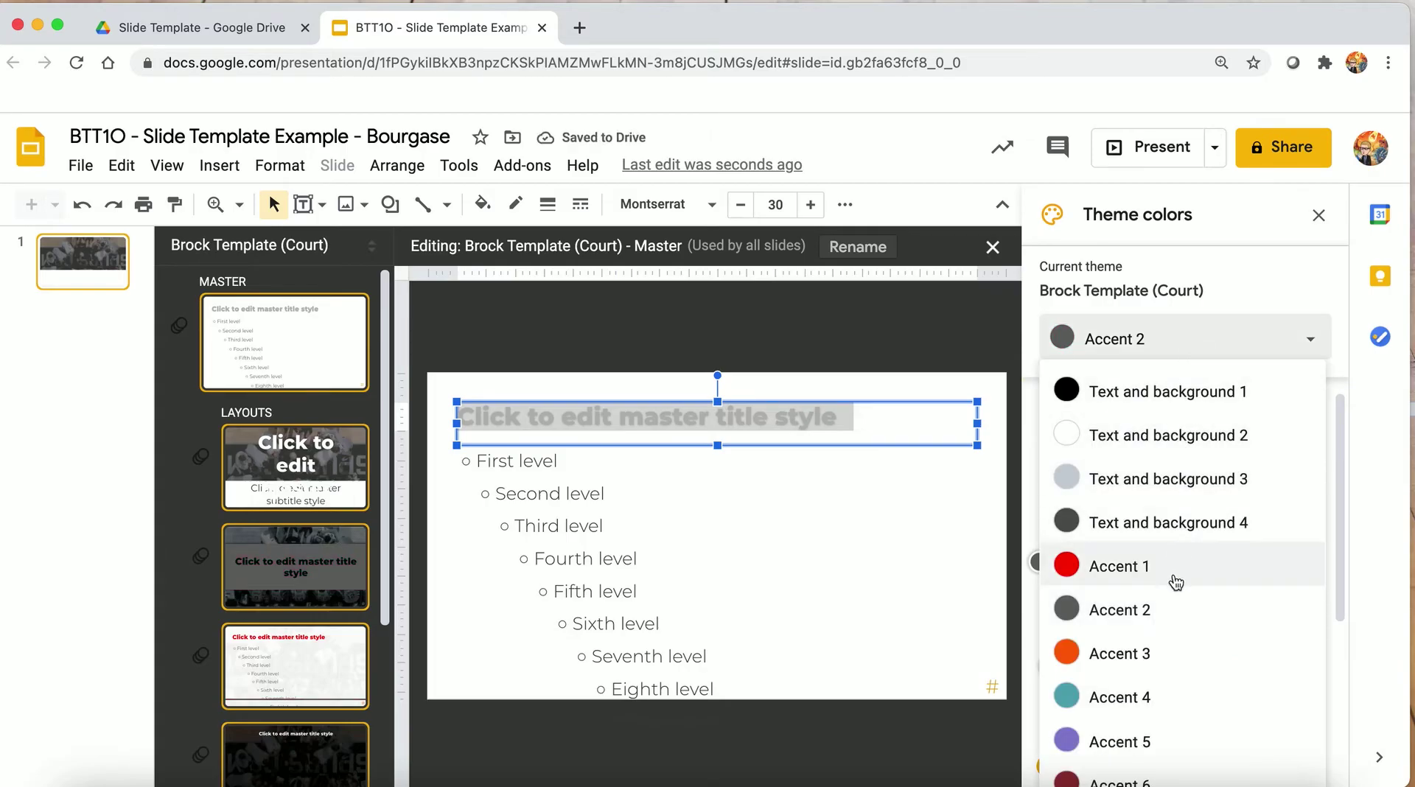
click(1157, 648)
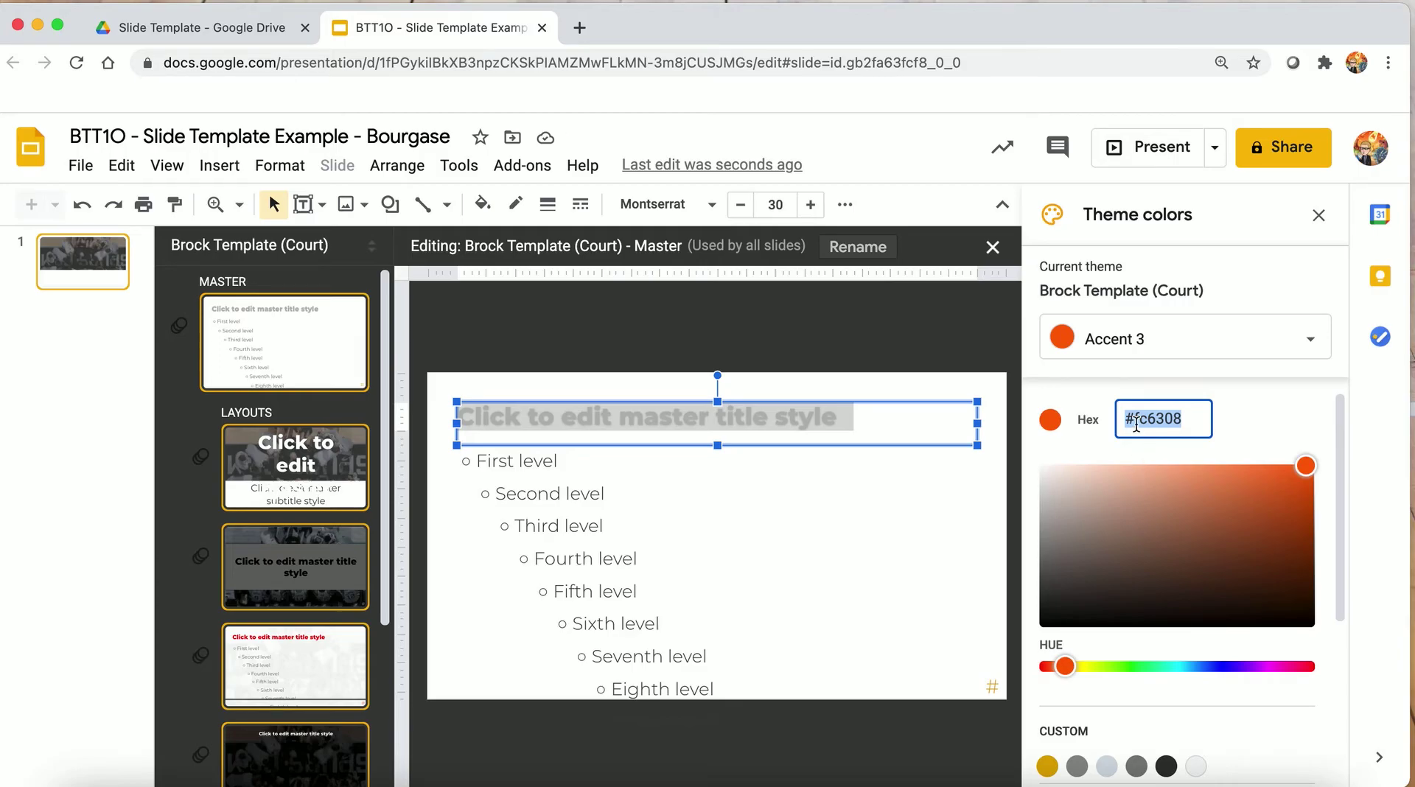
text(#)
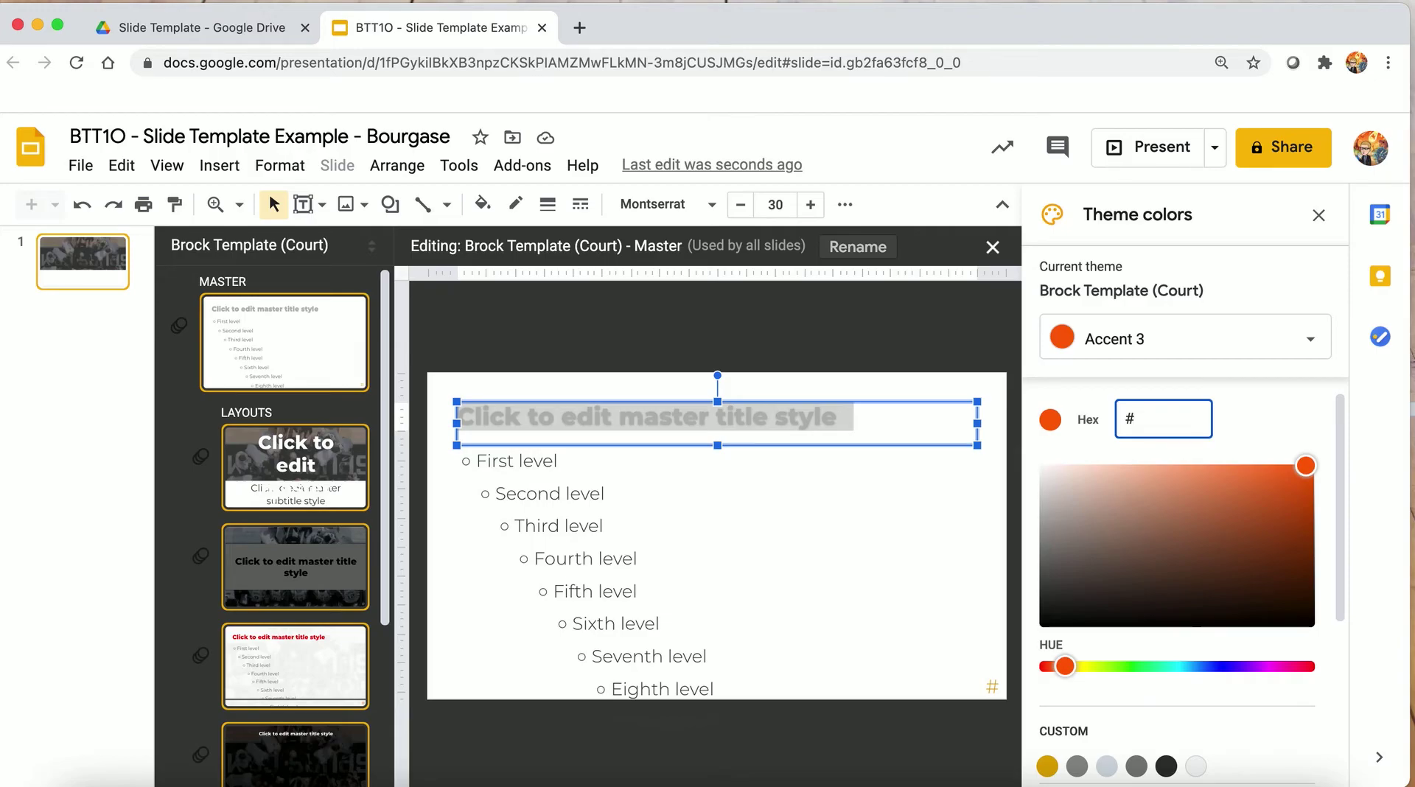
text(990000)
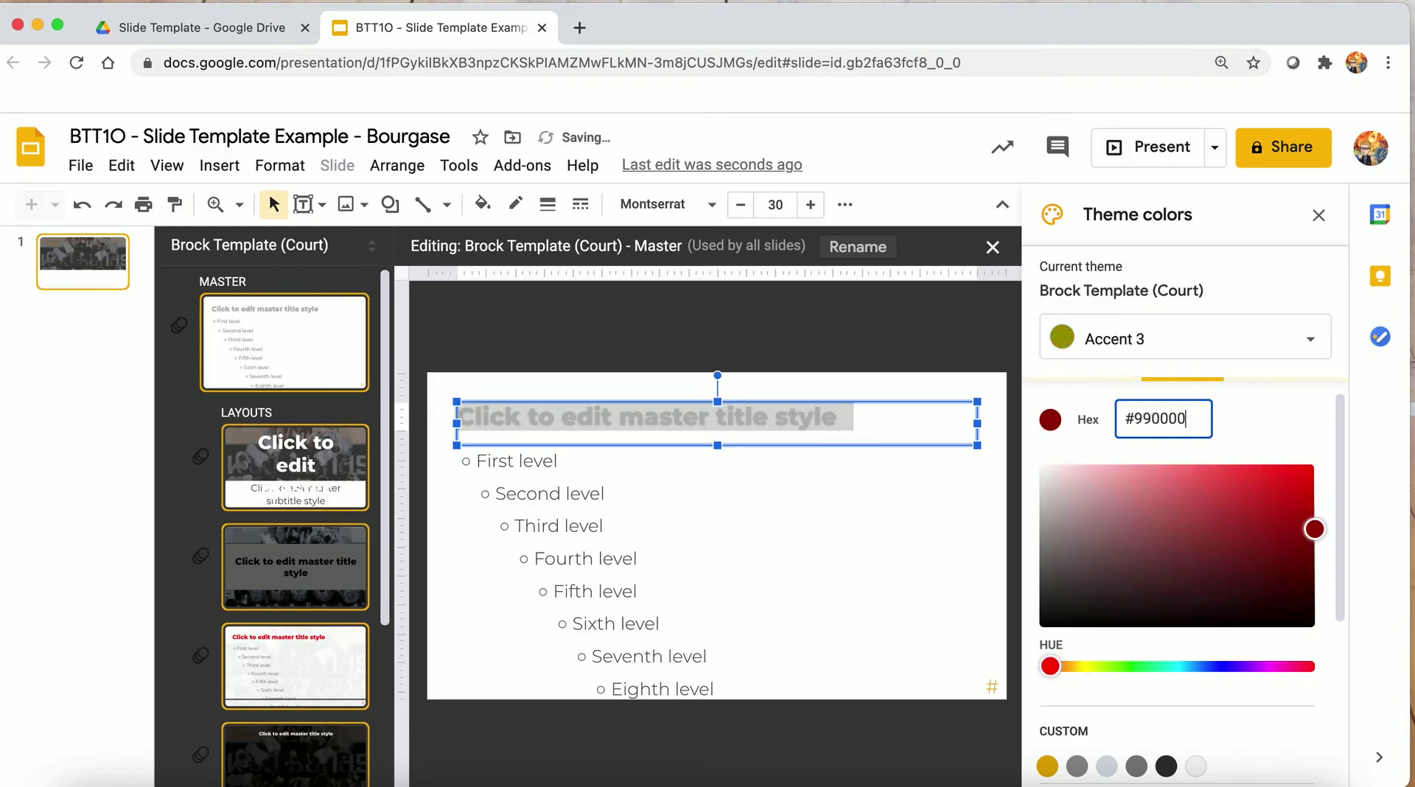
click(1290, 339)
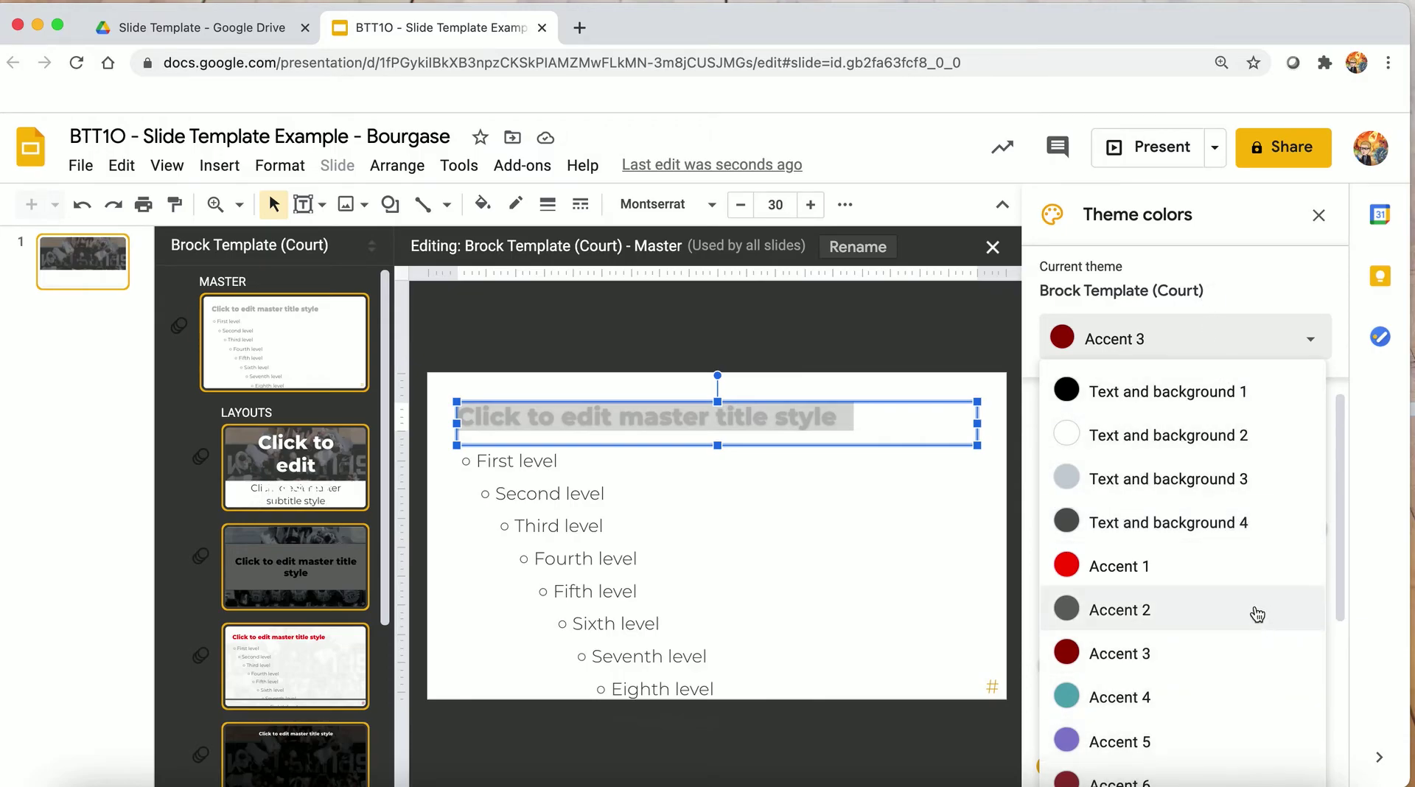
click(1249, 333)
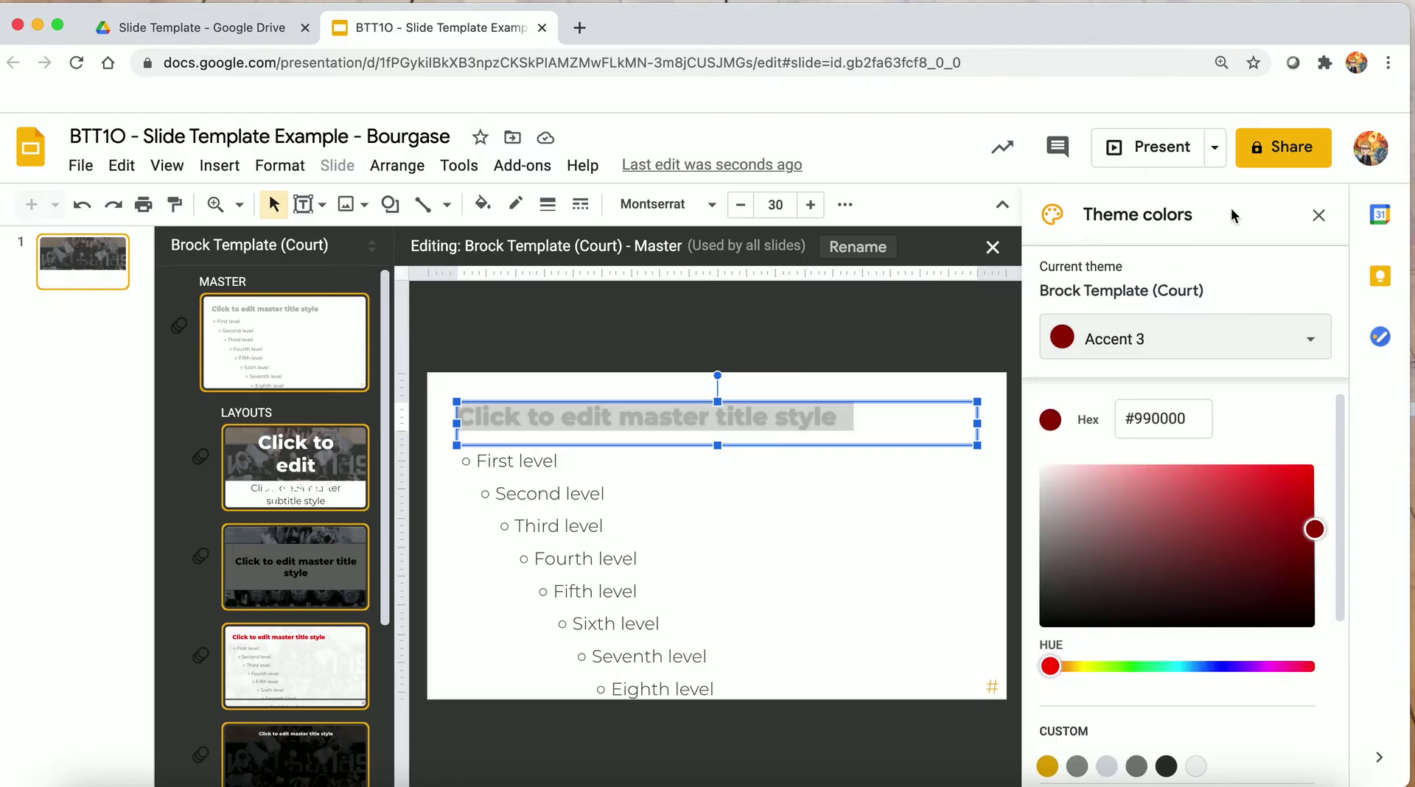
Zoom the browser page out to 80% or less so the colour panel fits.
click(1389, 63)
click(1249, 279)
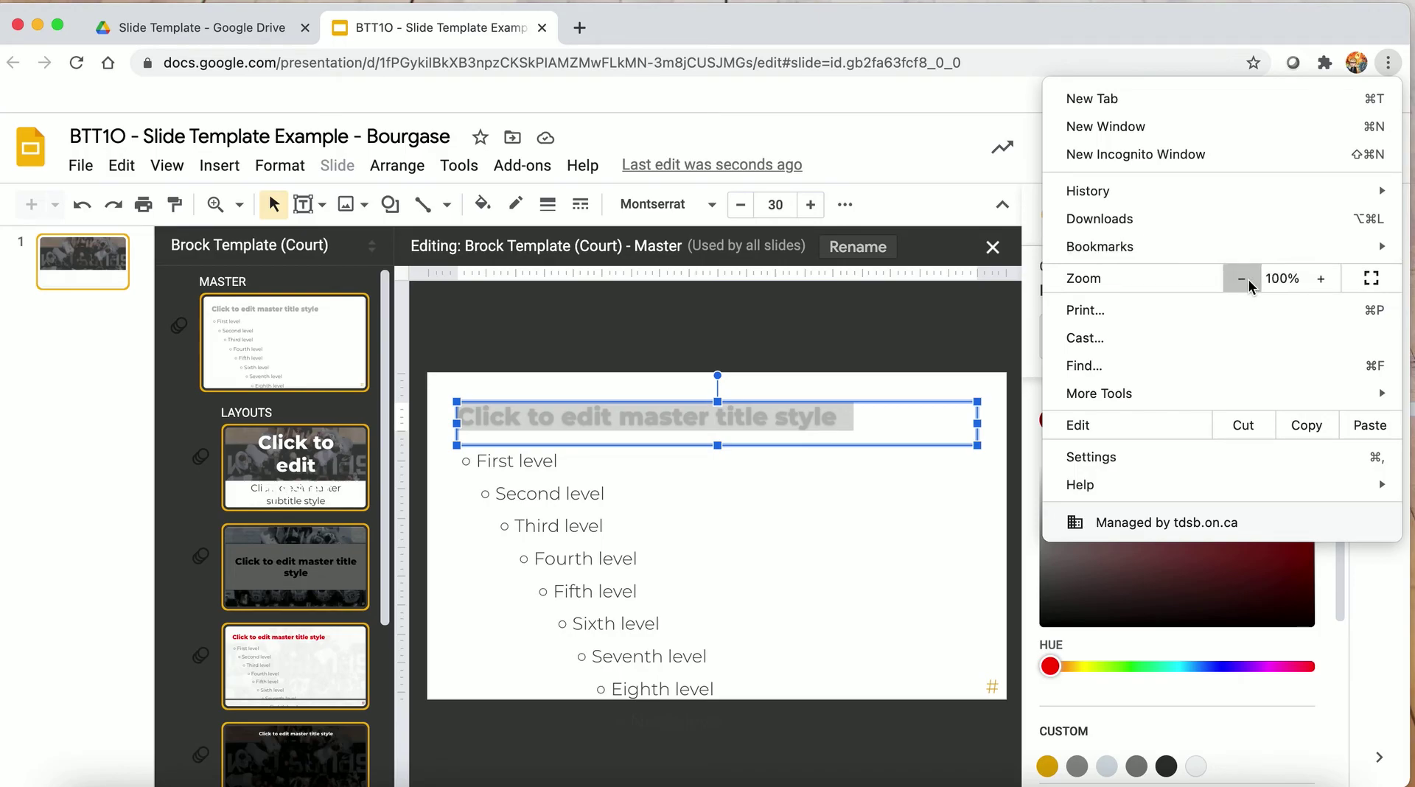
click(1249, 279)
click(1249, 279)
click(1249, 279)
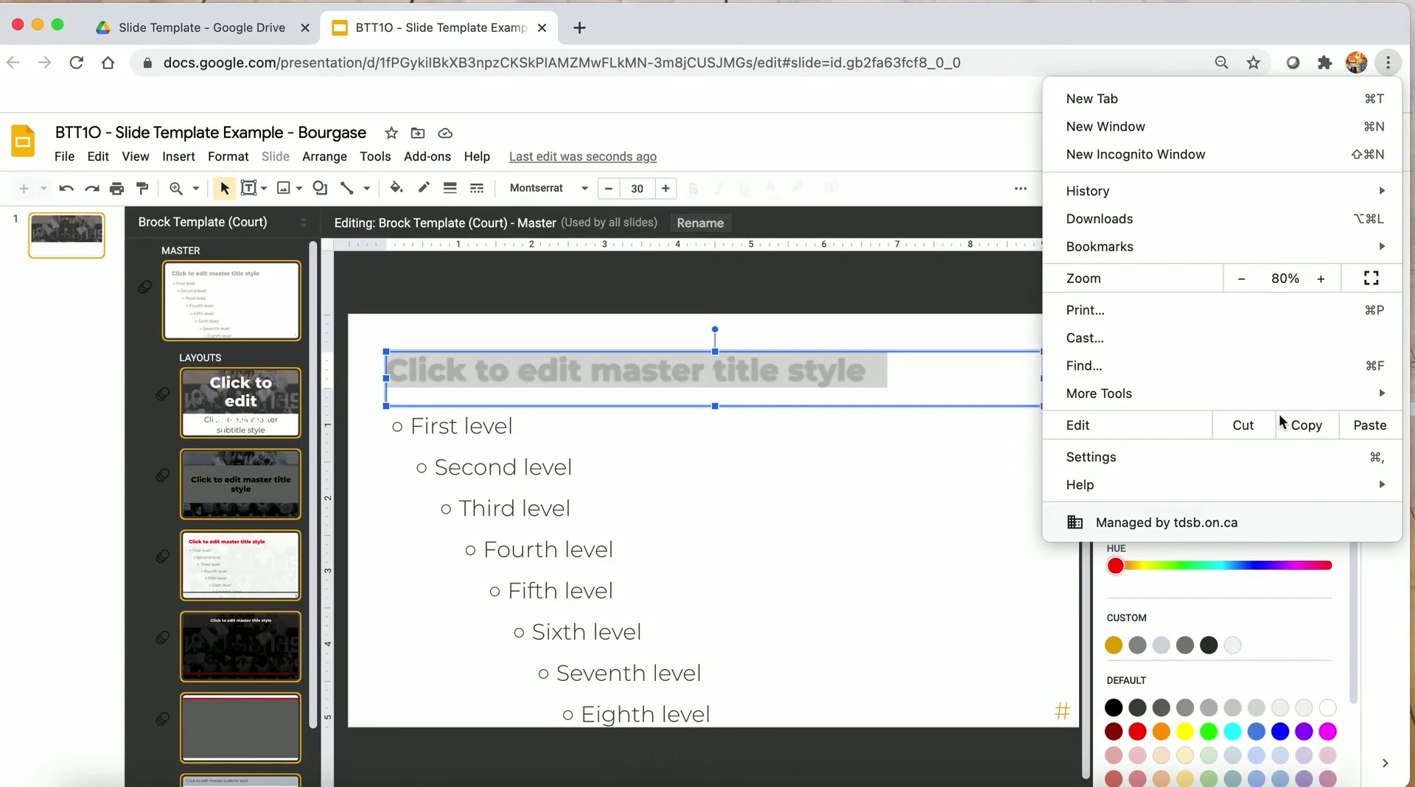
click(1369, 575)
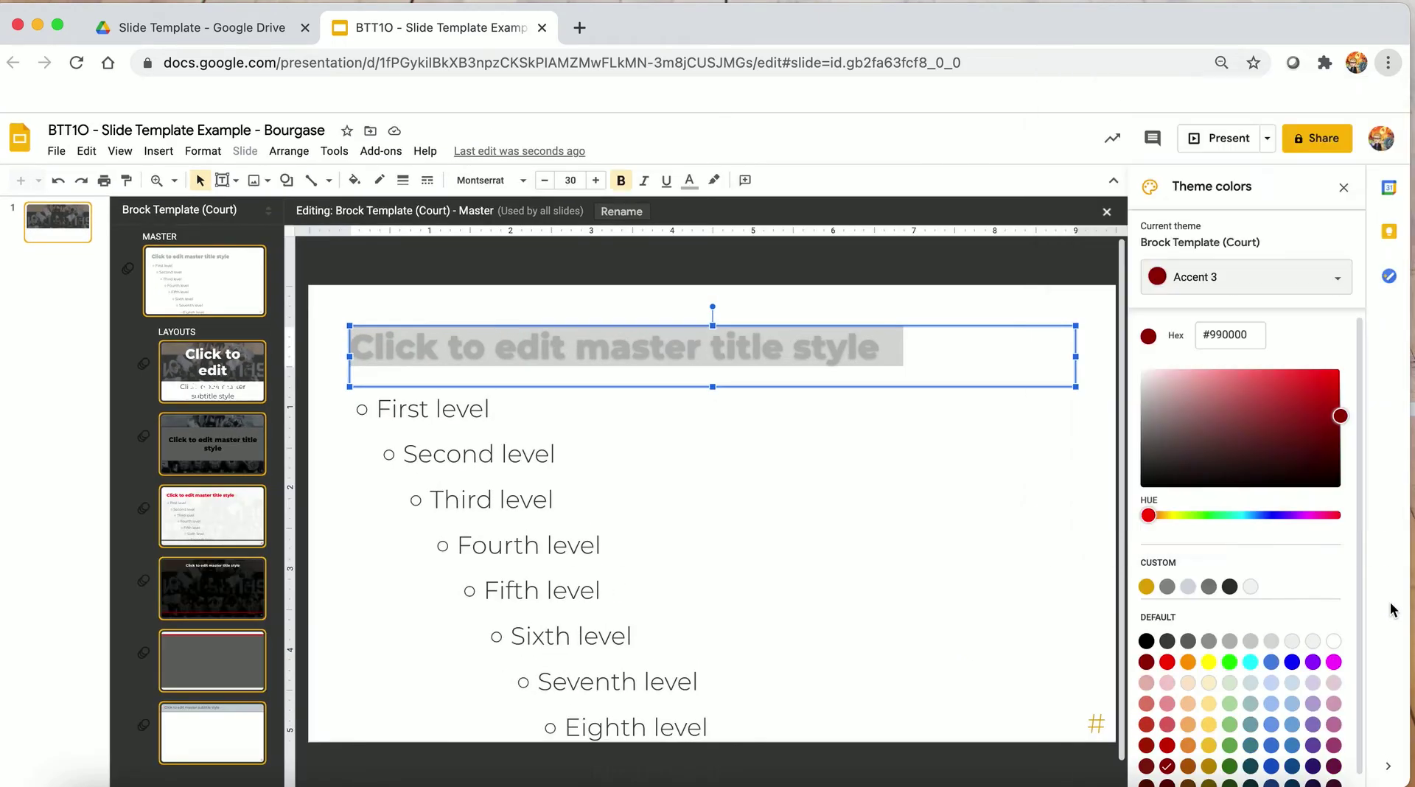
Set the Link colour to red #ff0000, close the panel, and restore browser zoom to 100%.
click(1298, 286)
click(1218, 656)
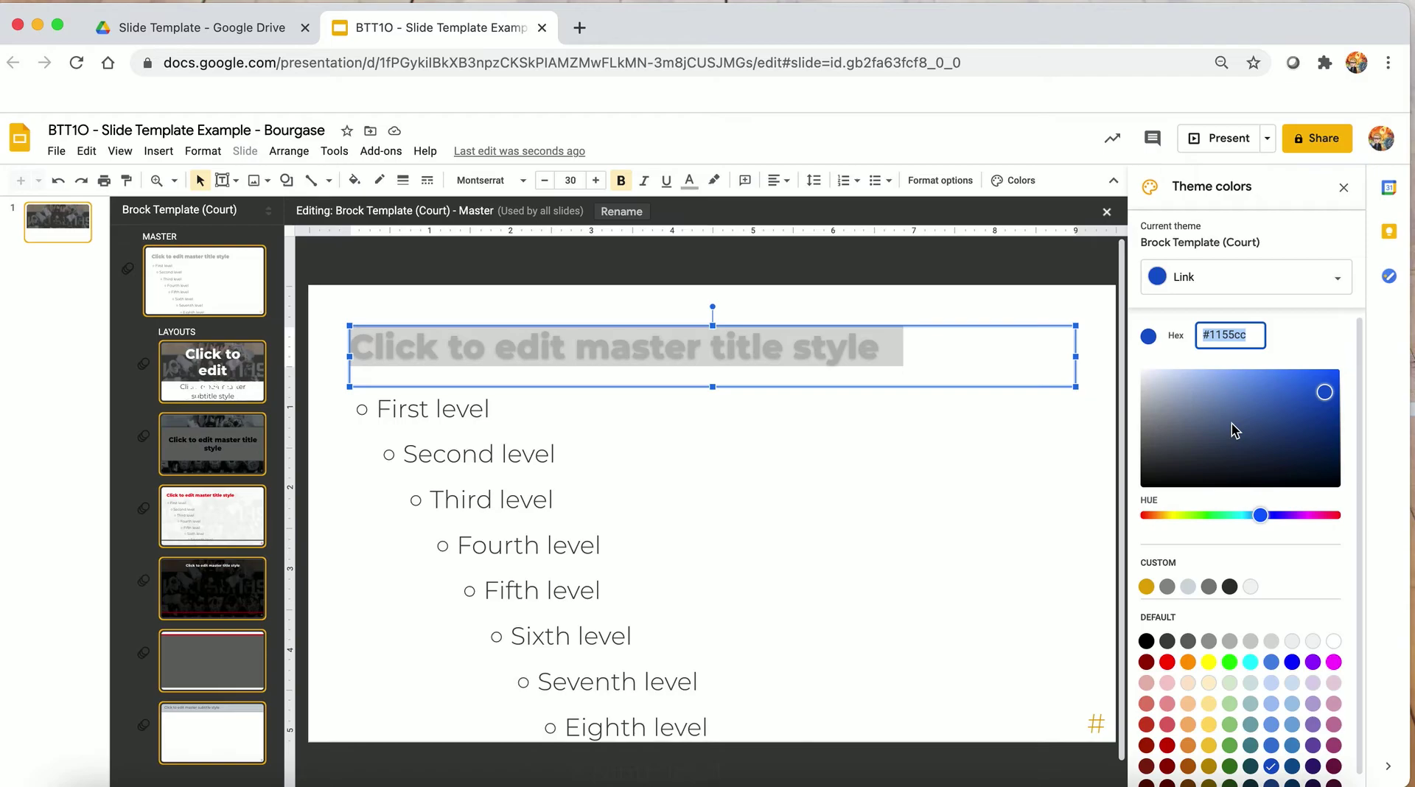
click(1169, 665)
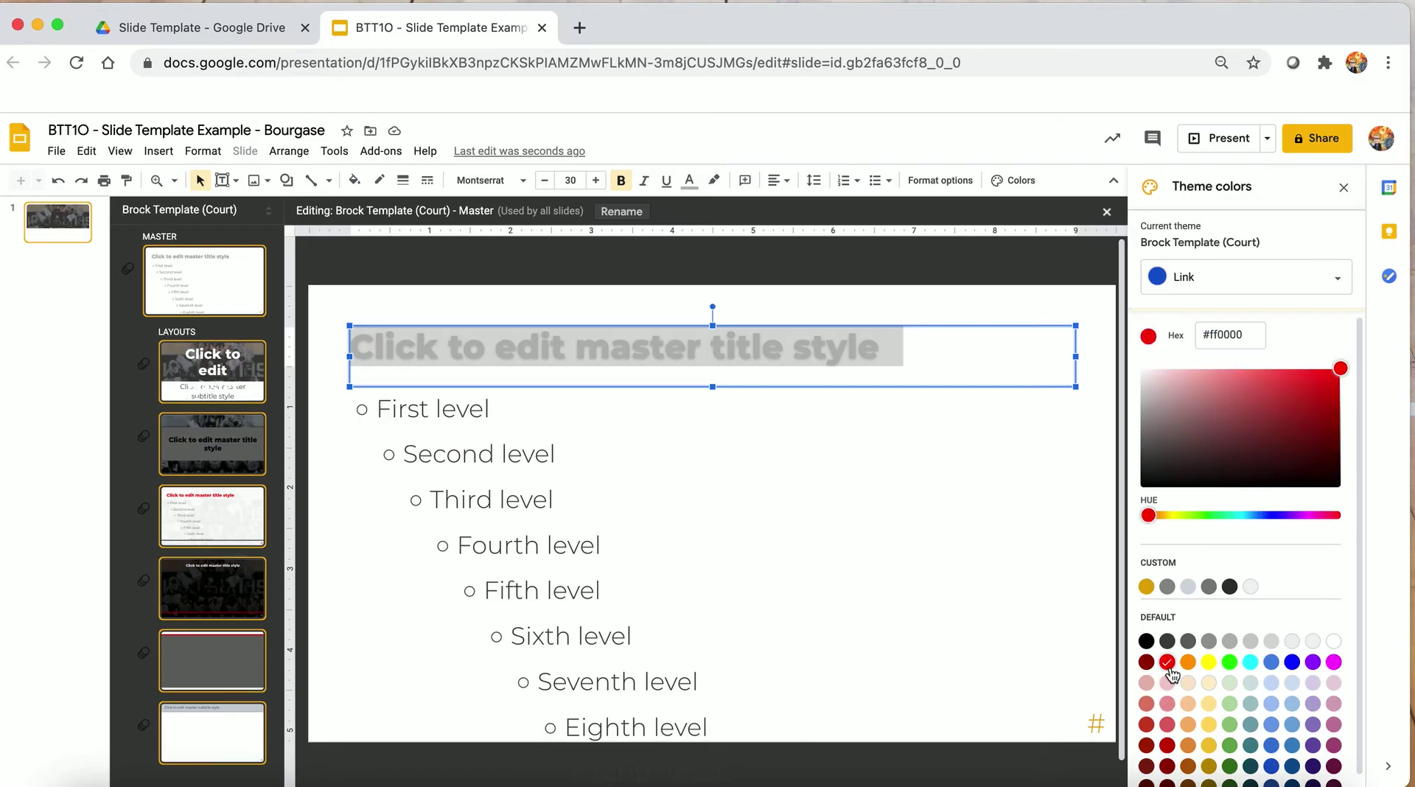
click(1210, 288)
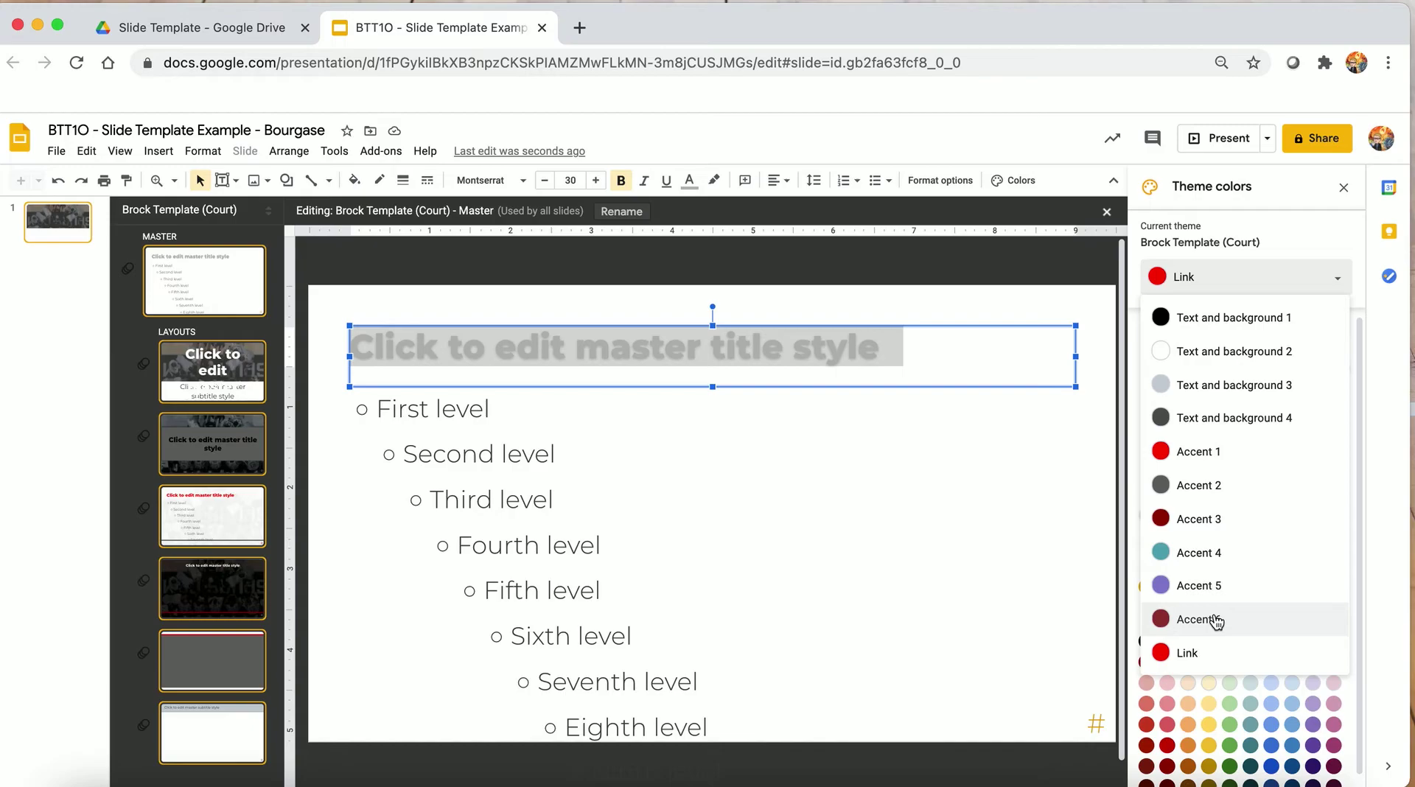
click(1242, 284)
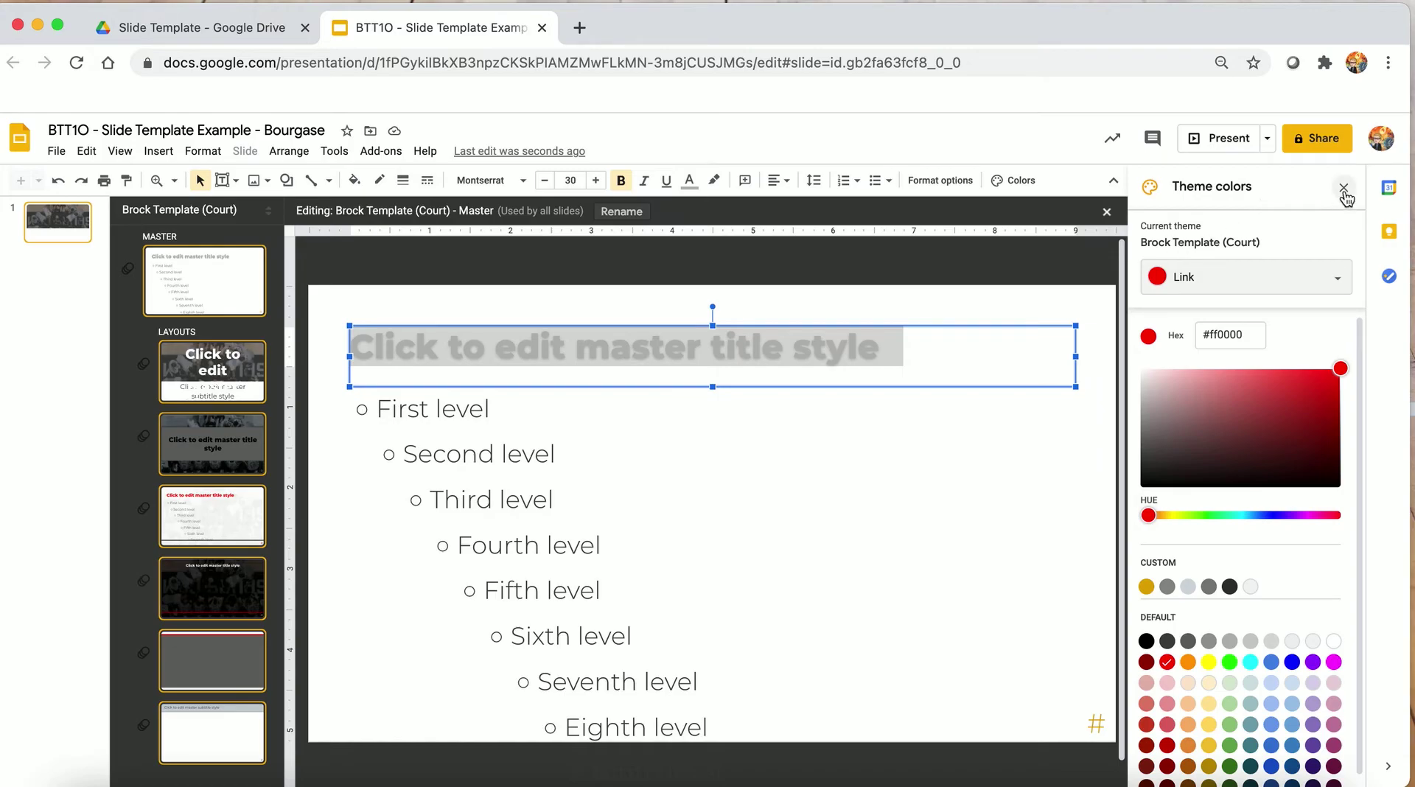
click(1389, 63)
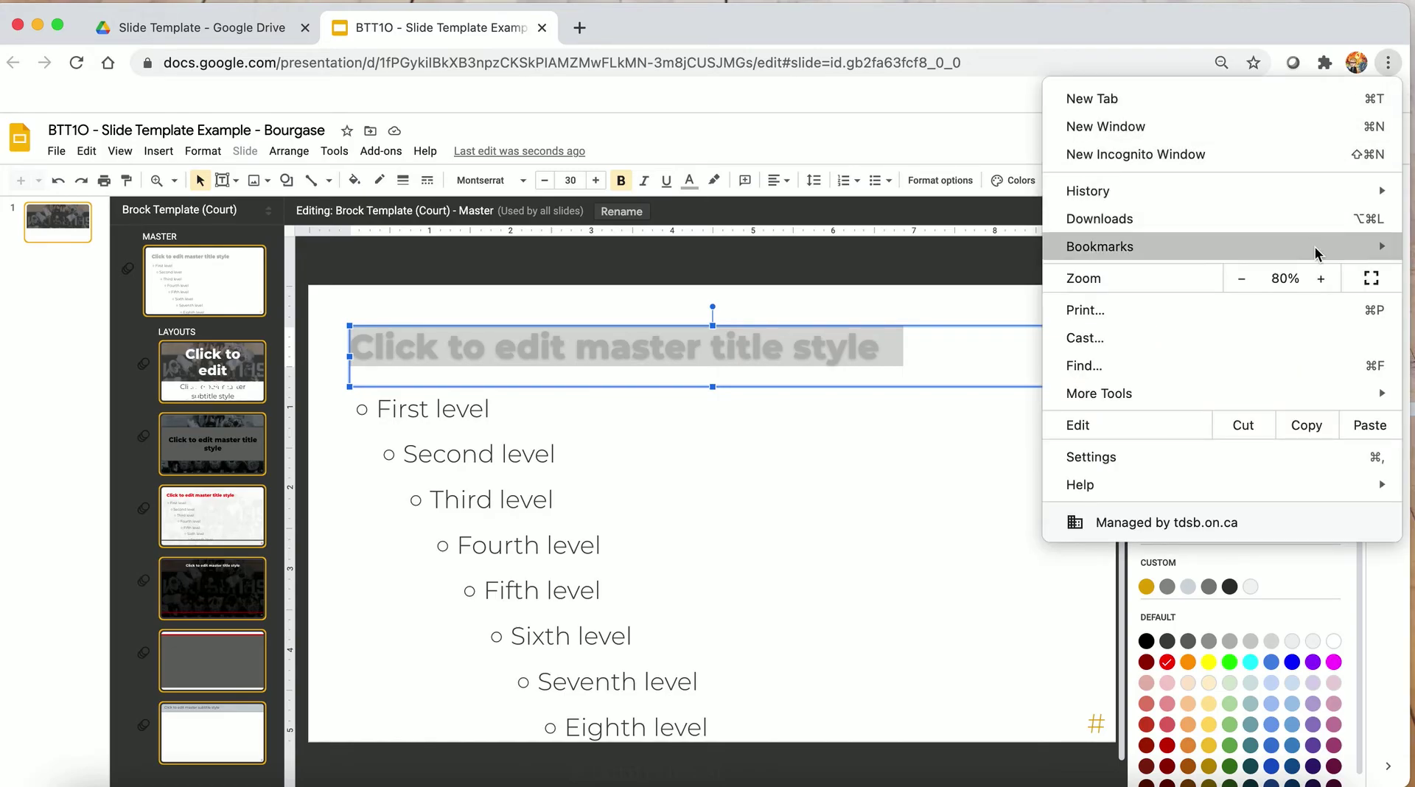
click(1332, 285)
click(1007, 130)
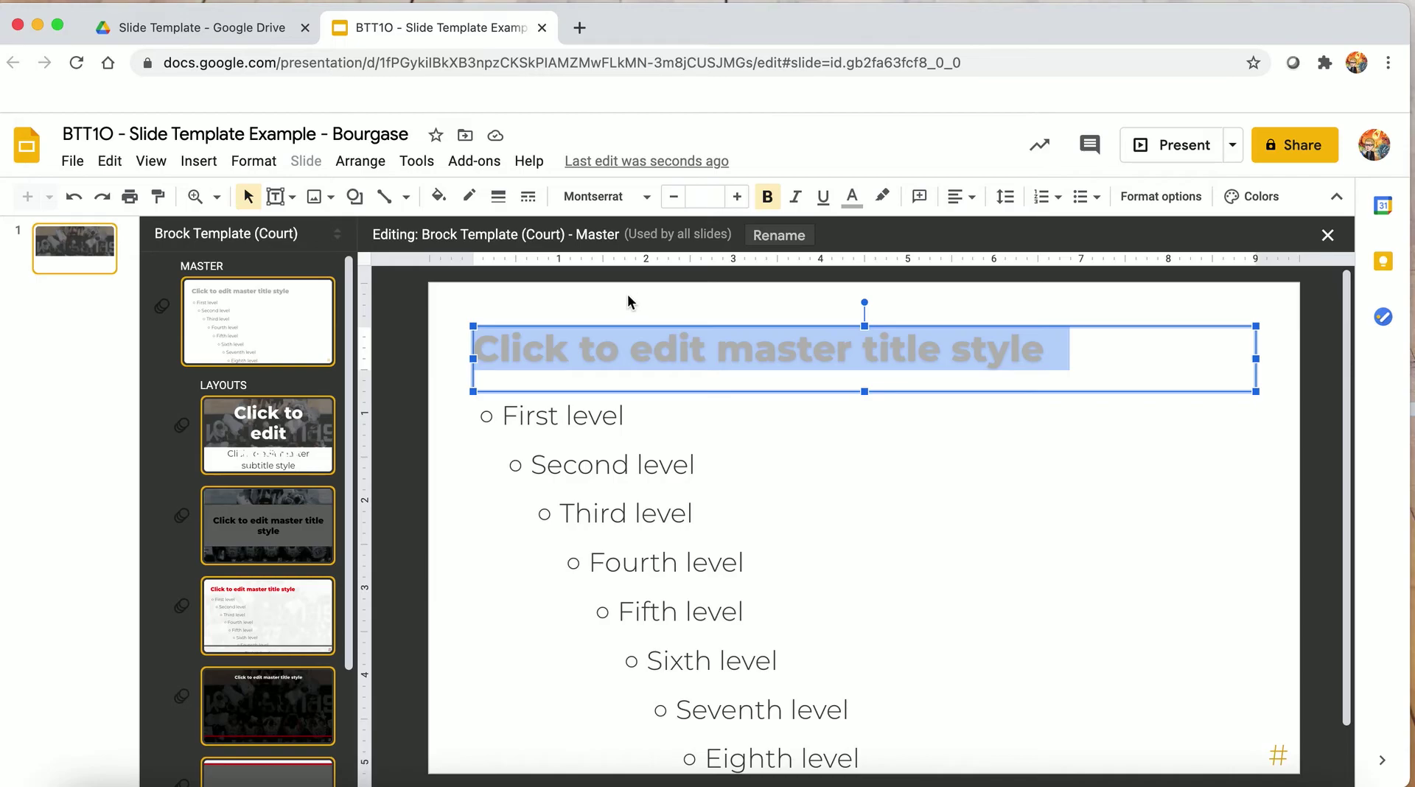
Select every placeholder on the Brock Template (Court) master and change its font from Montserrat to Lexend Deca.
click(574, 508)
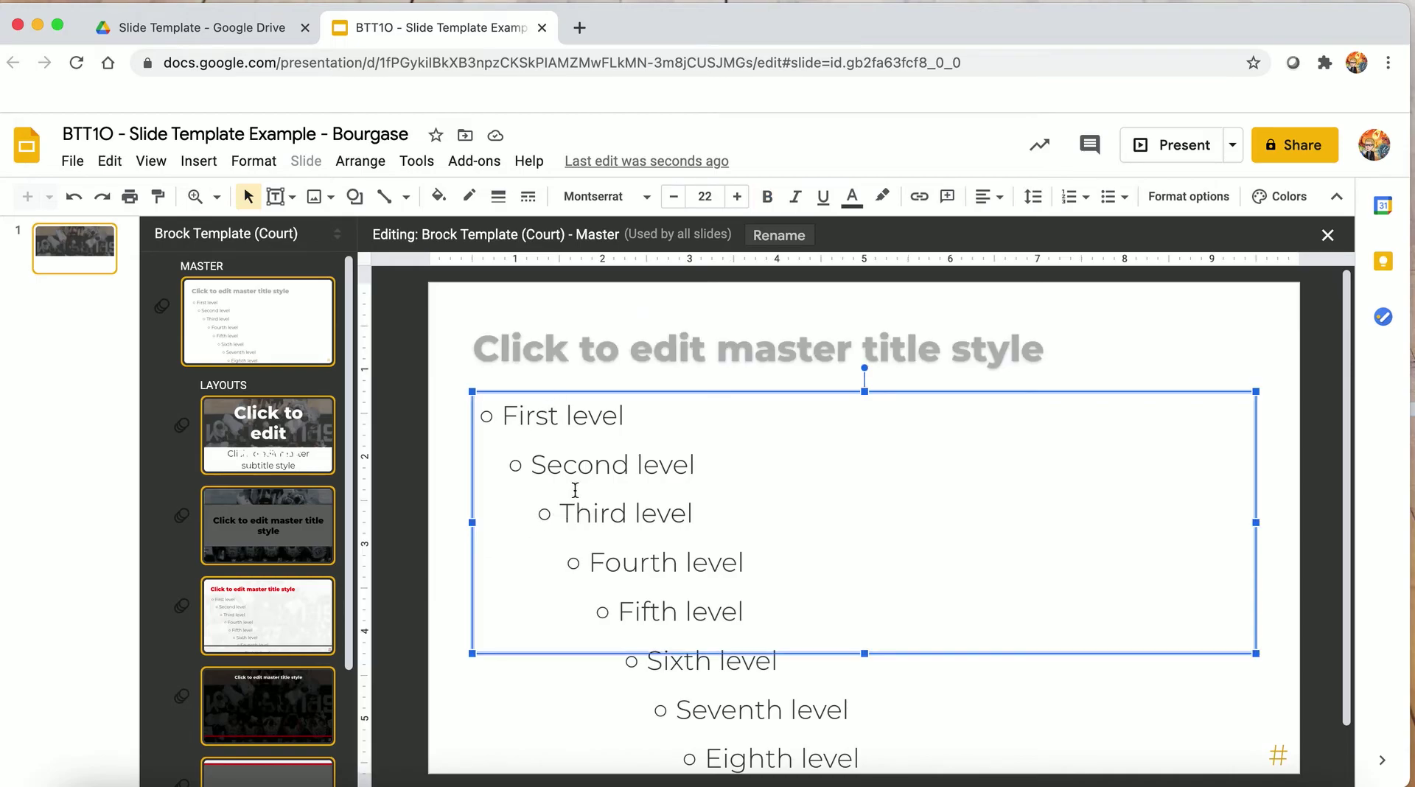
key(super+a)
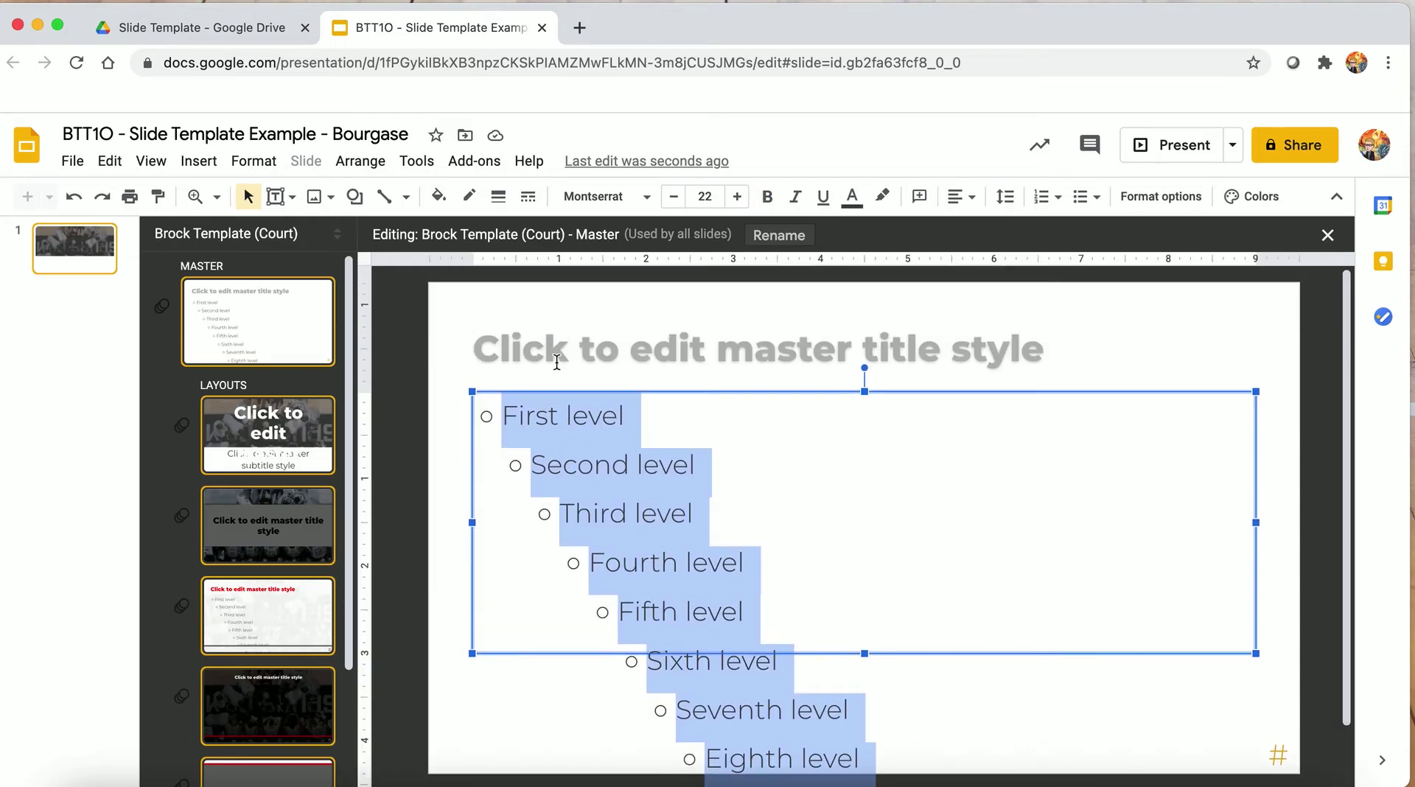
click(458, 353)
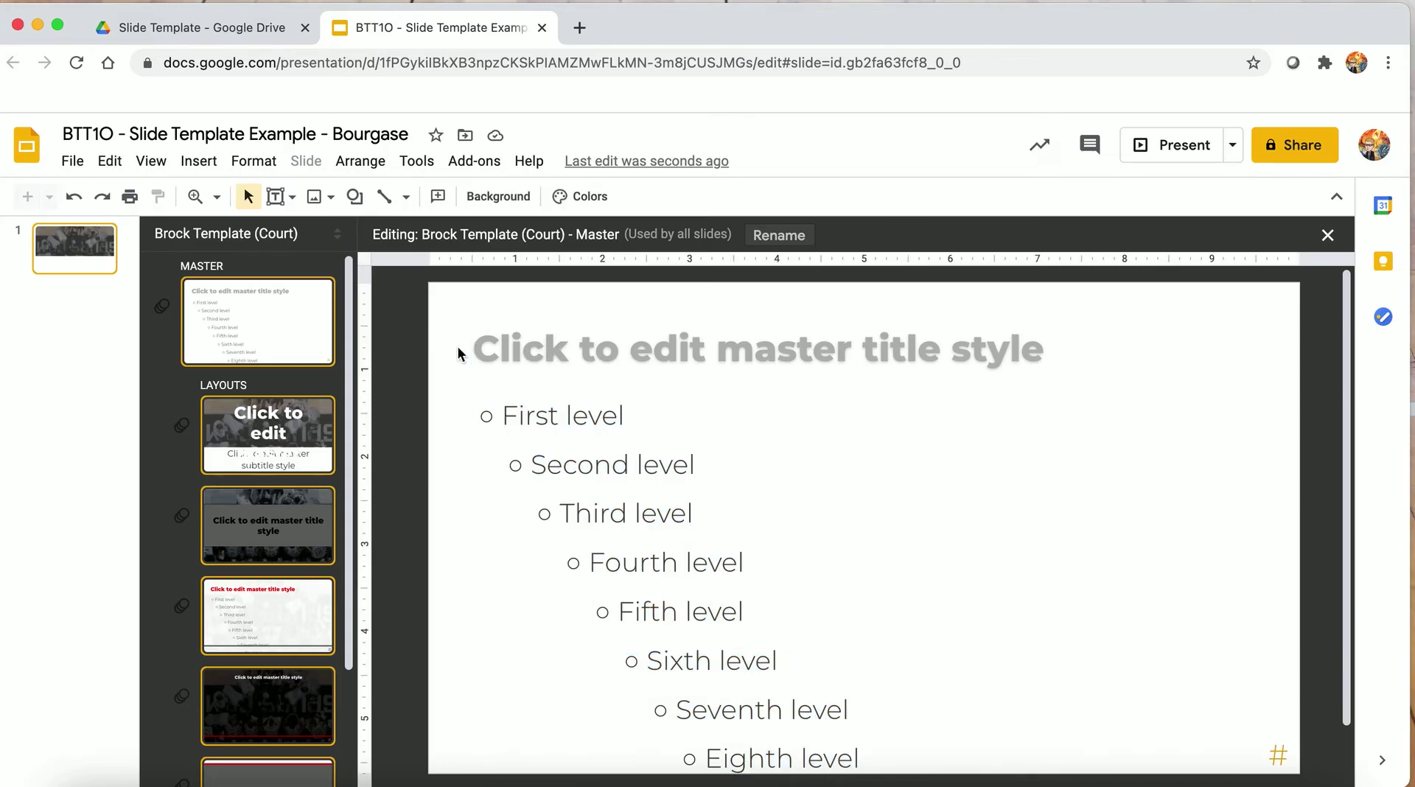
key(super+a)
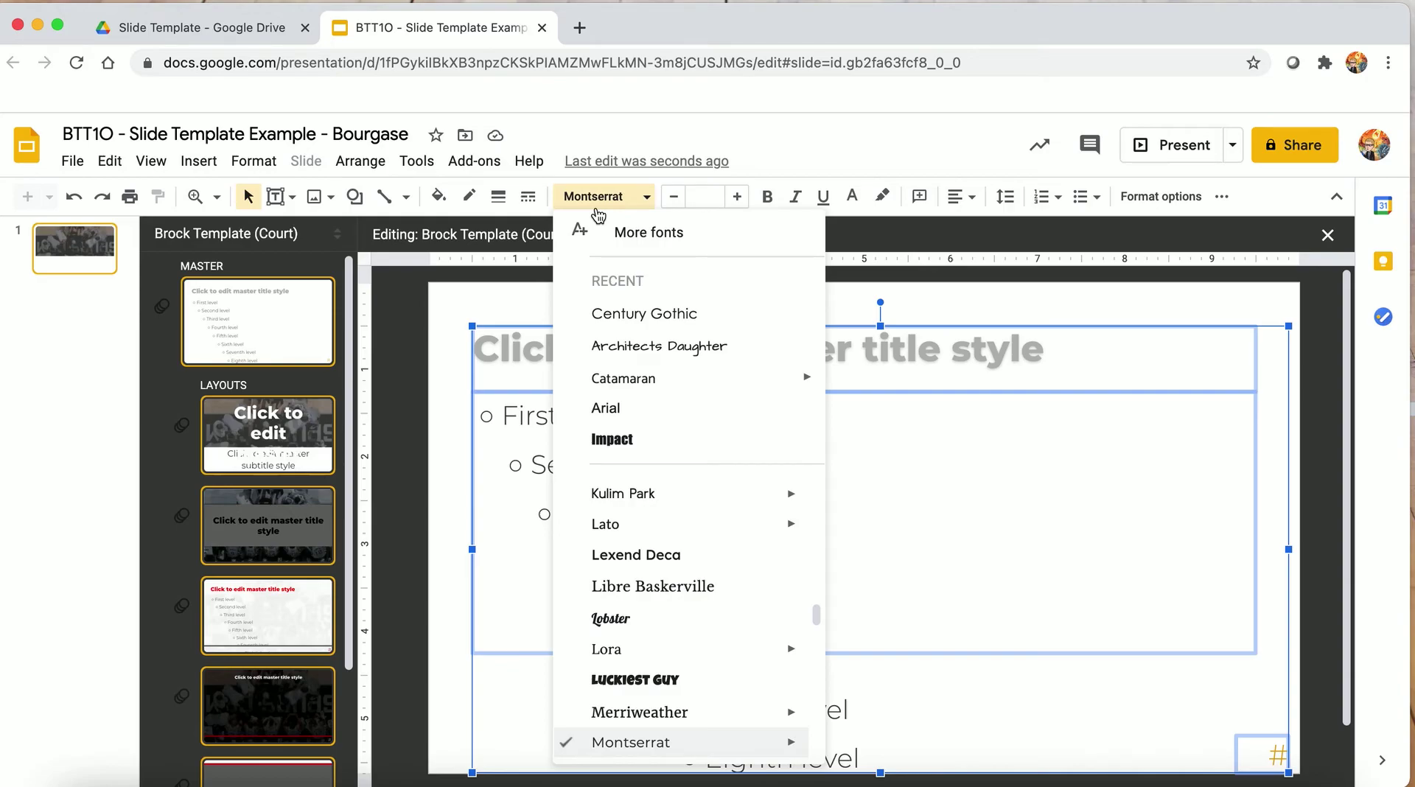
scroll(600, 516, up, 1)
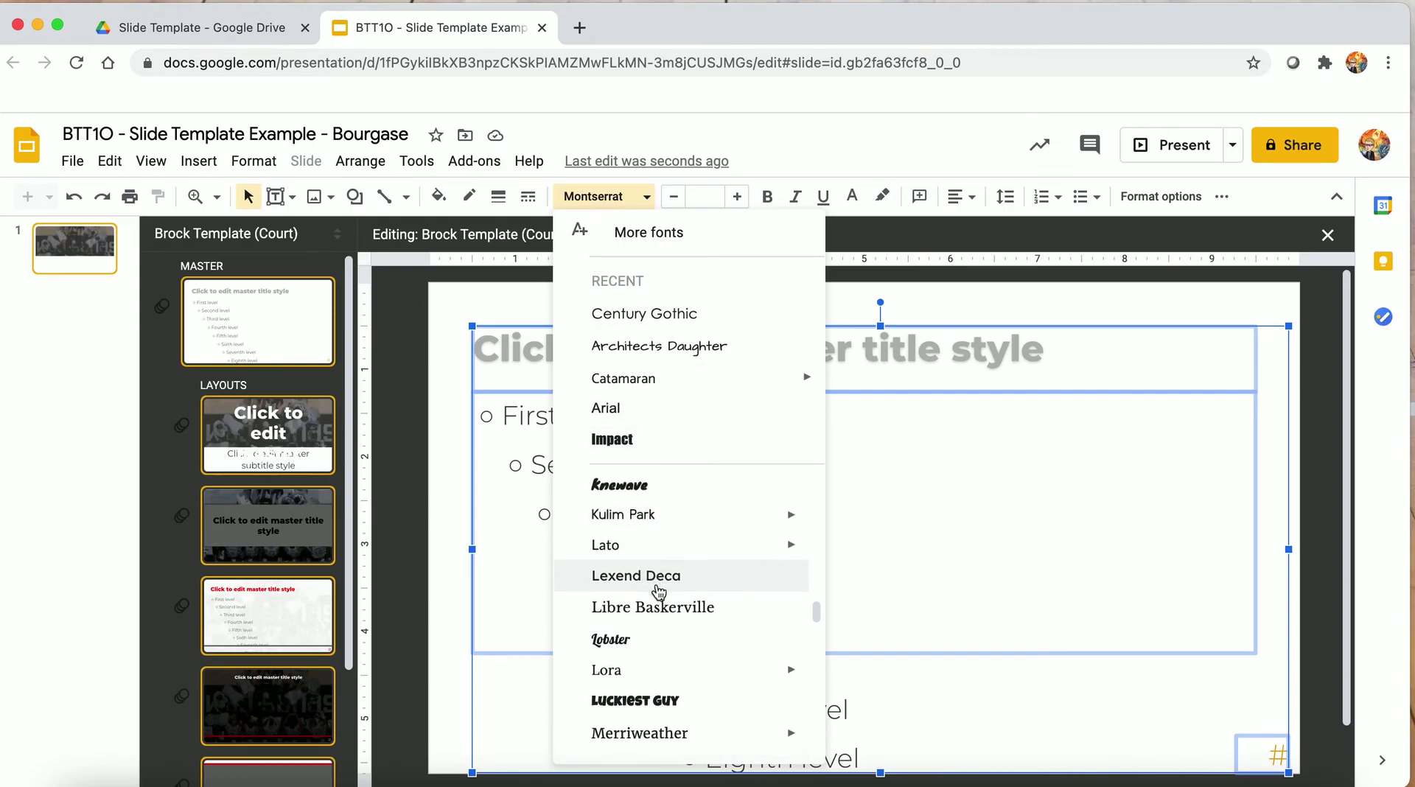
scroll(658, 592, down, 5)
scroll(659, 592, down, 3)
scroll(658, 592, up, 5)
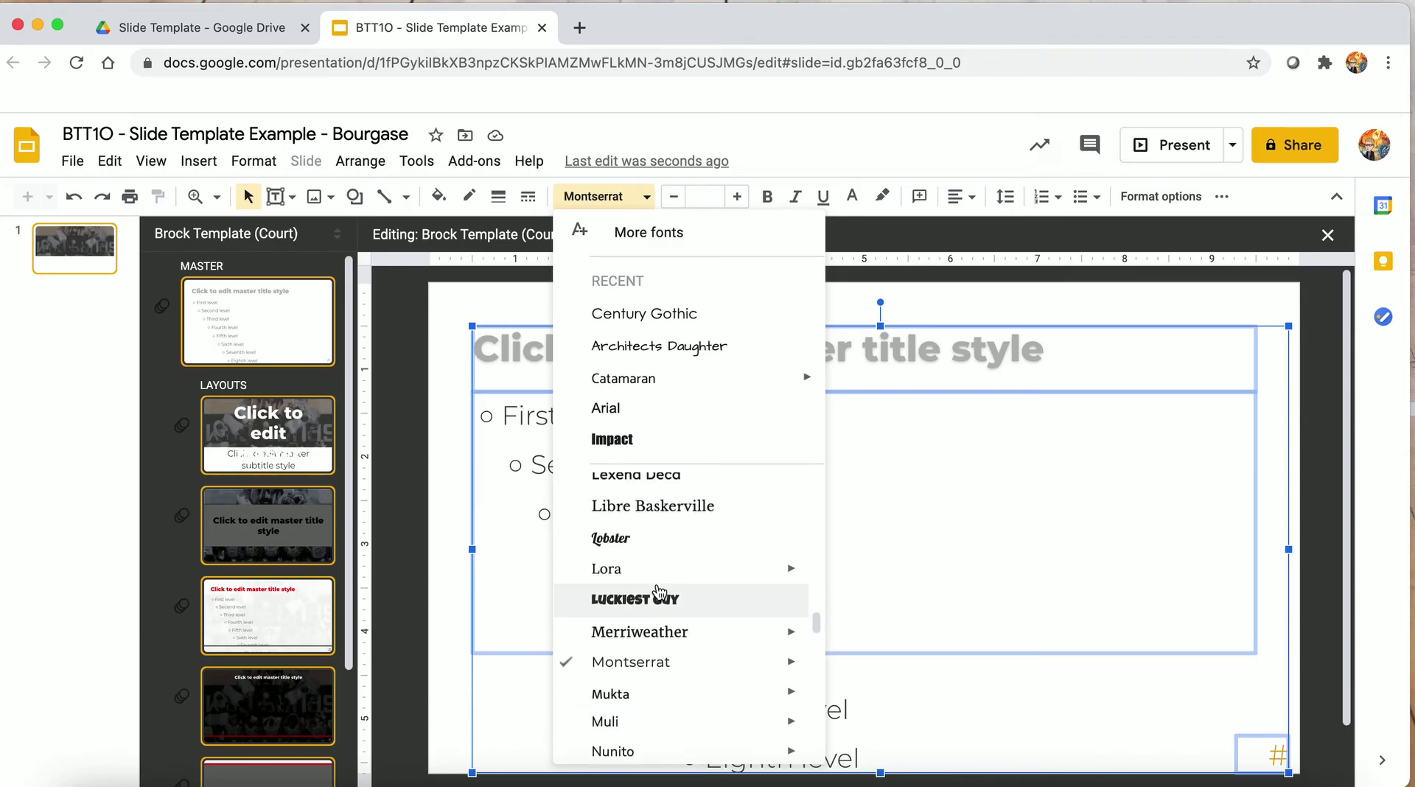
scroll(658, 593, up, 1)
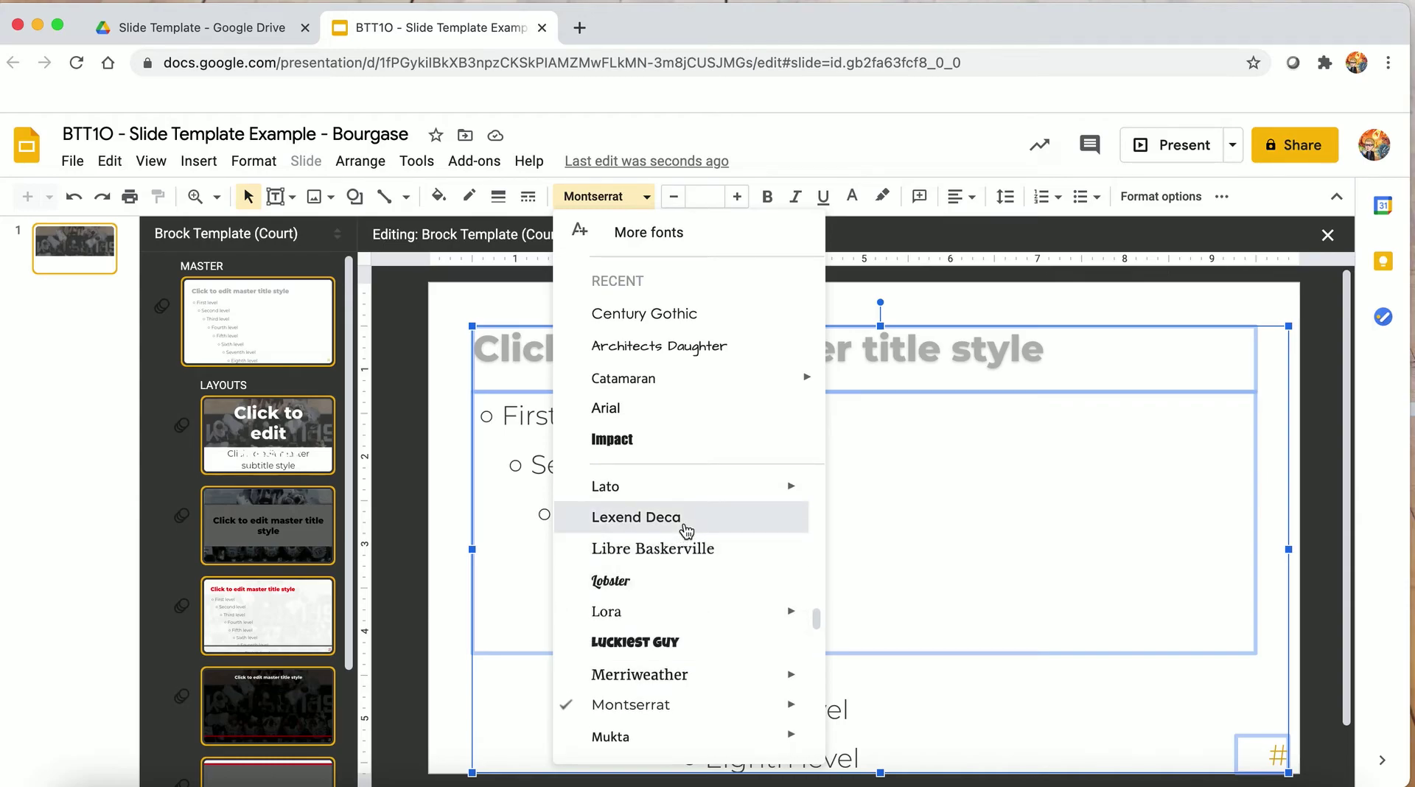
click(685, 523)
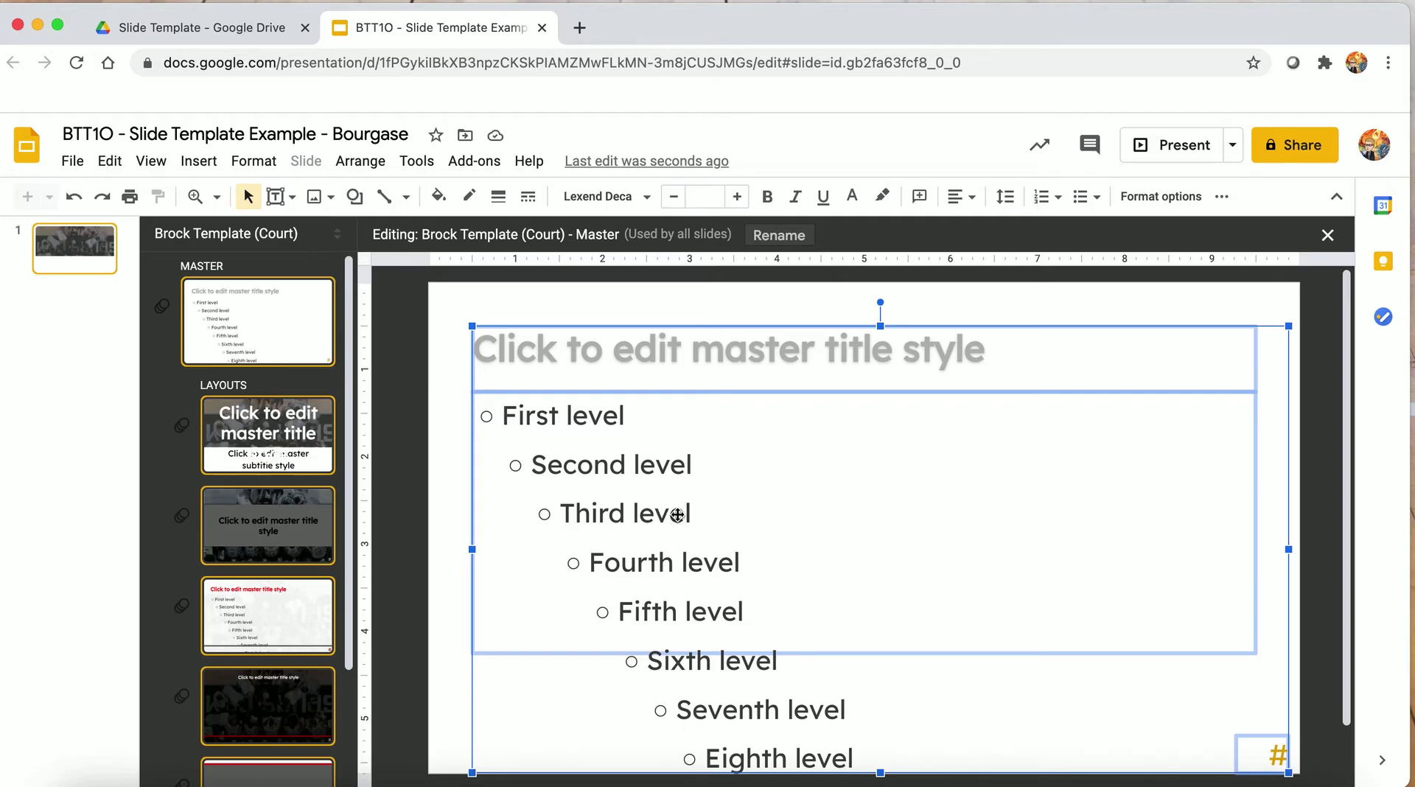
Set the Title layout's title to Bebas Neue, then select the master slide's title text.
click(306, 442)
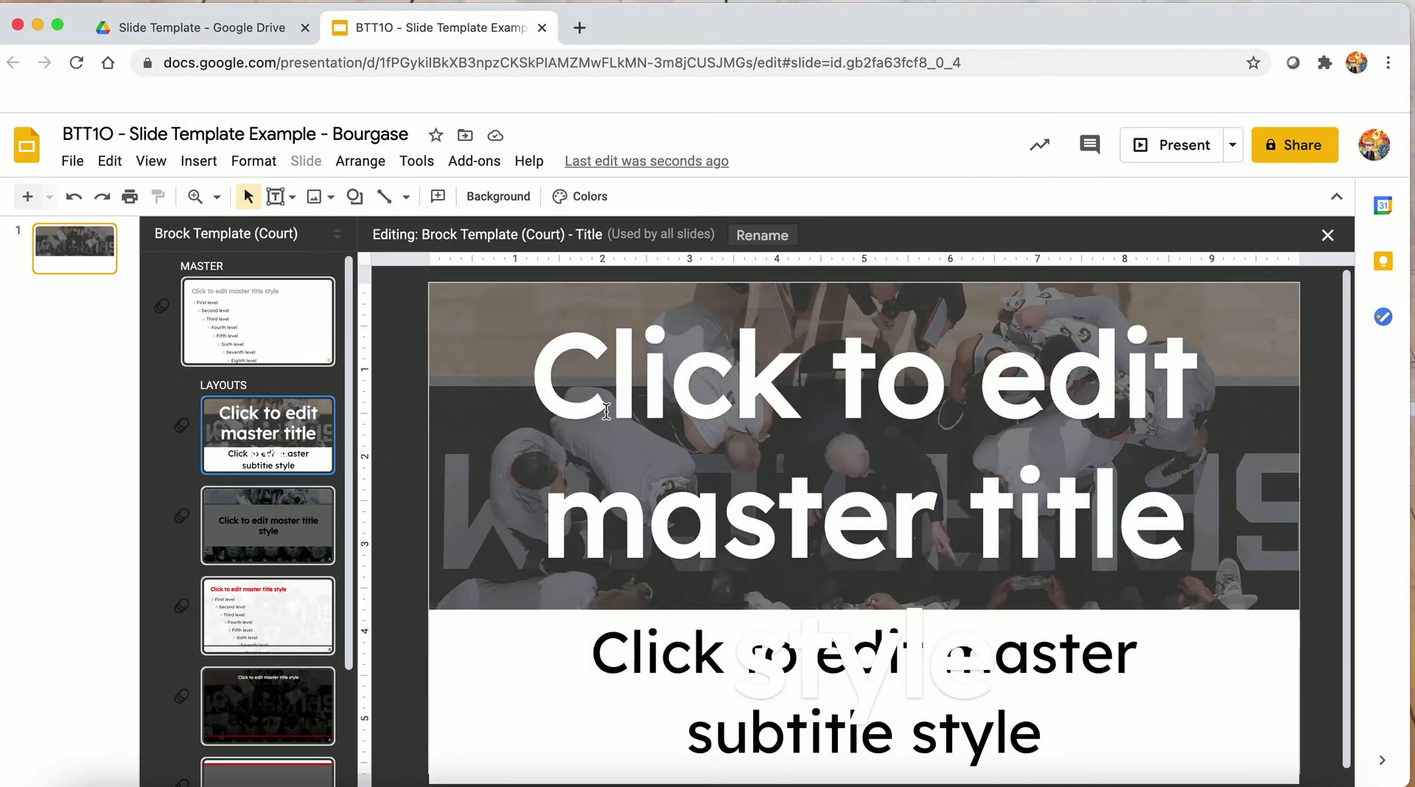
triple_click(606, 412)
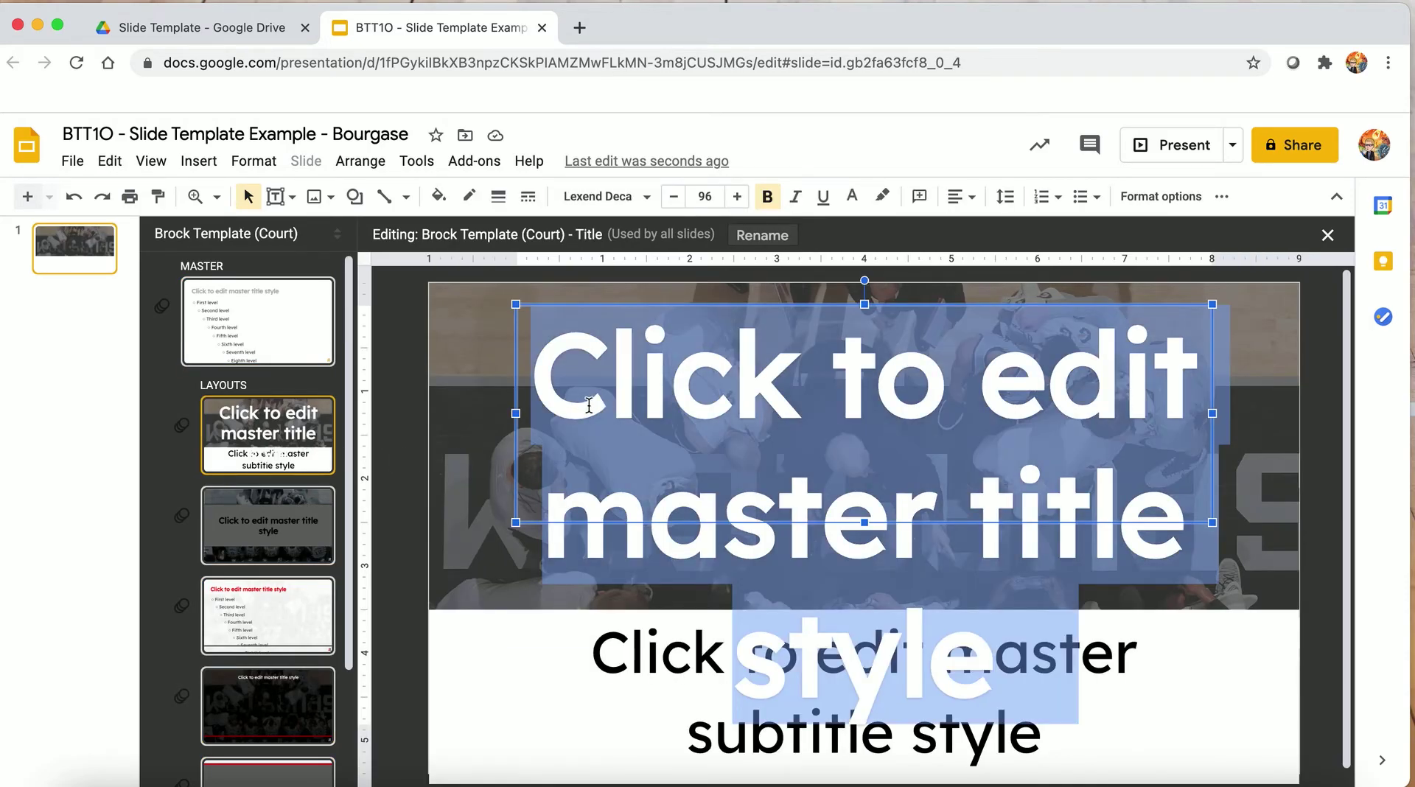
click(637, 207)
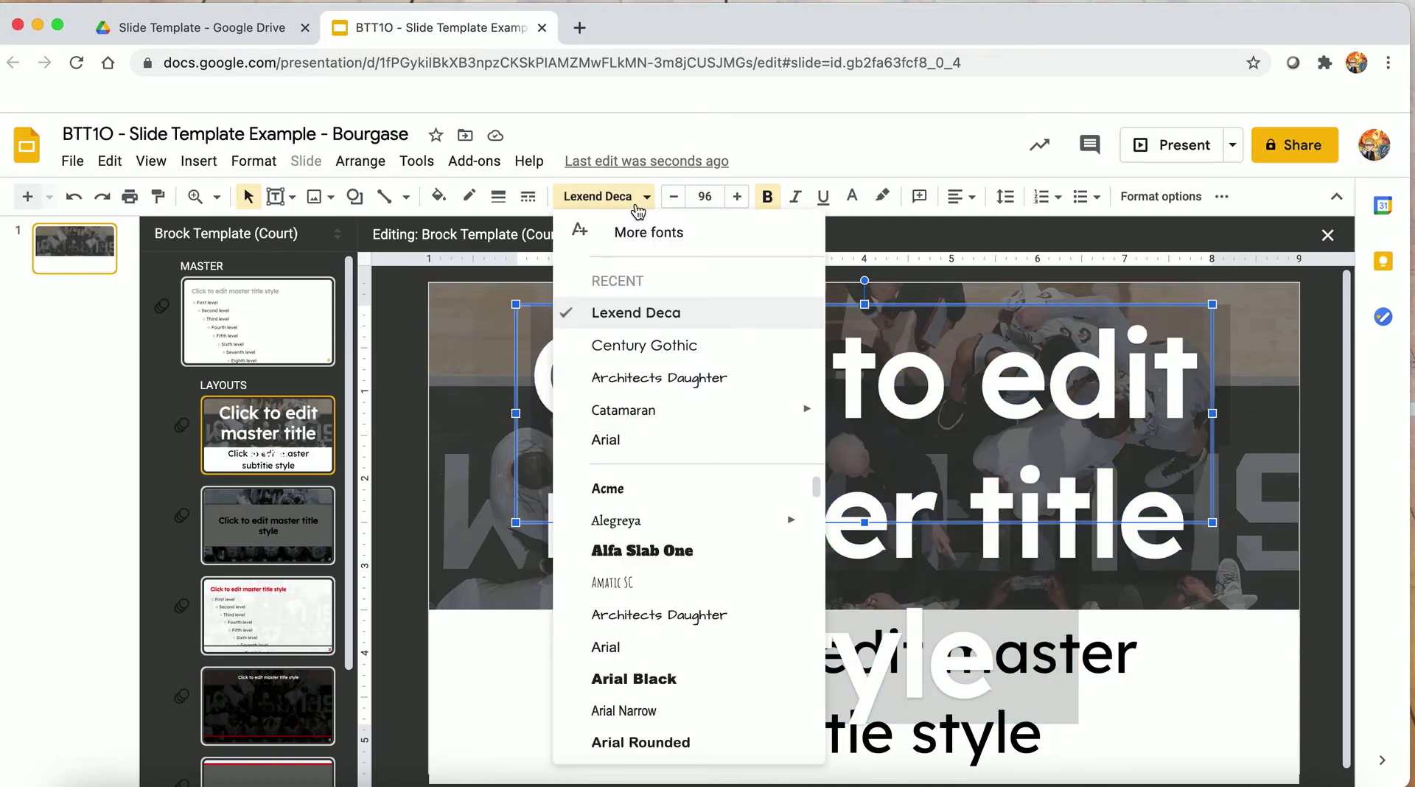
scroll(657, 600, down, 5)
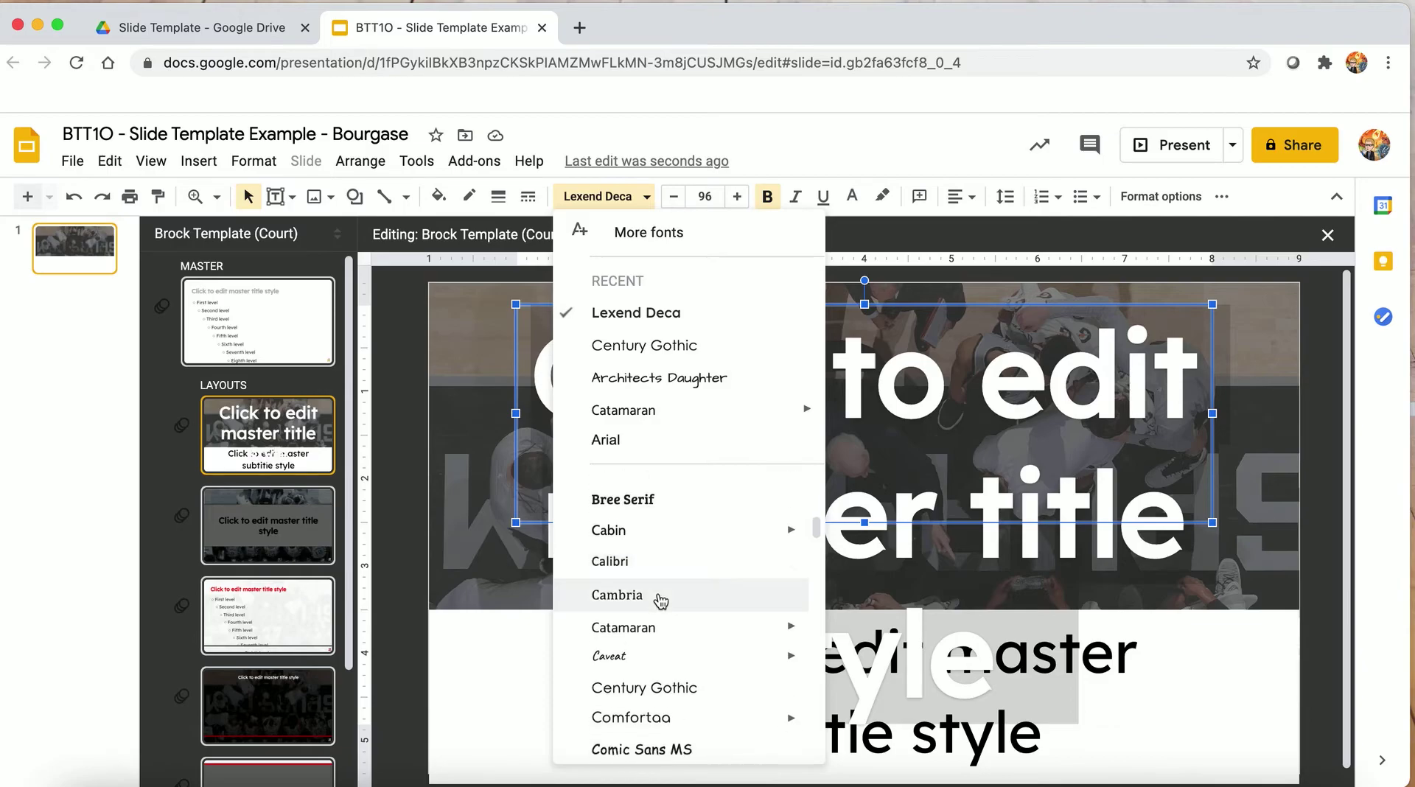
scroll(660, 600, up, 2)
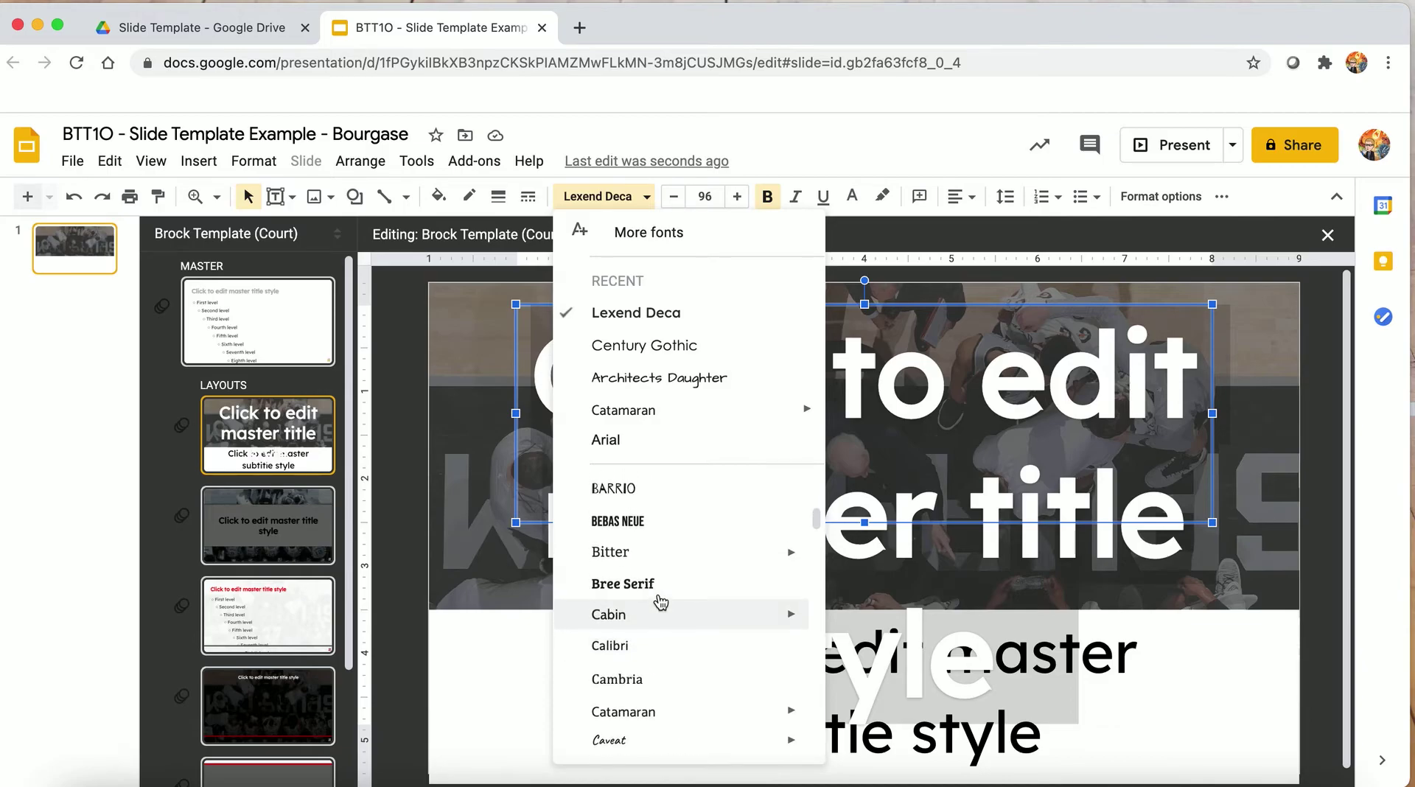
click(661, 522)
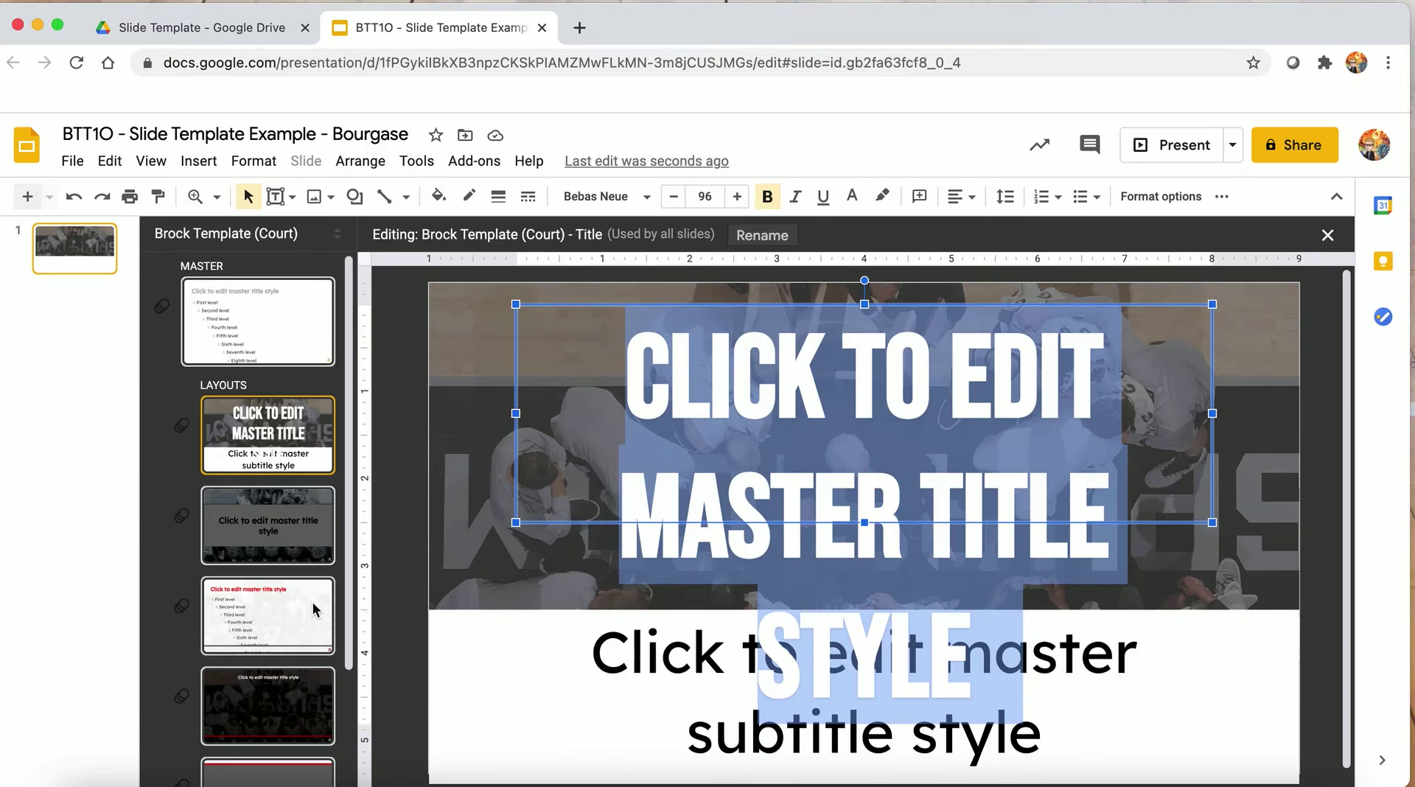
click(265, 360)
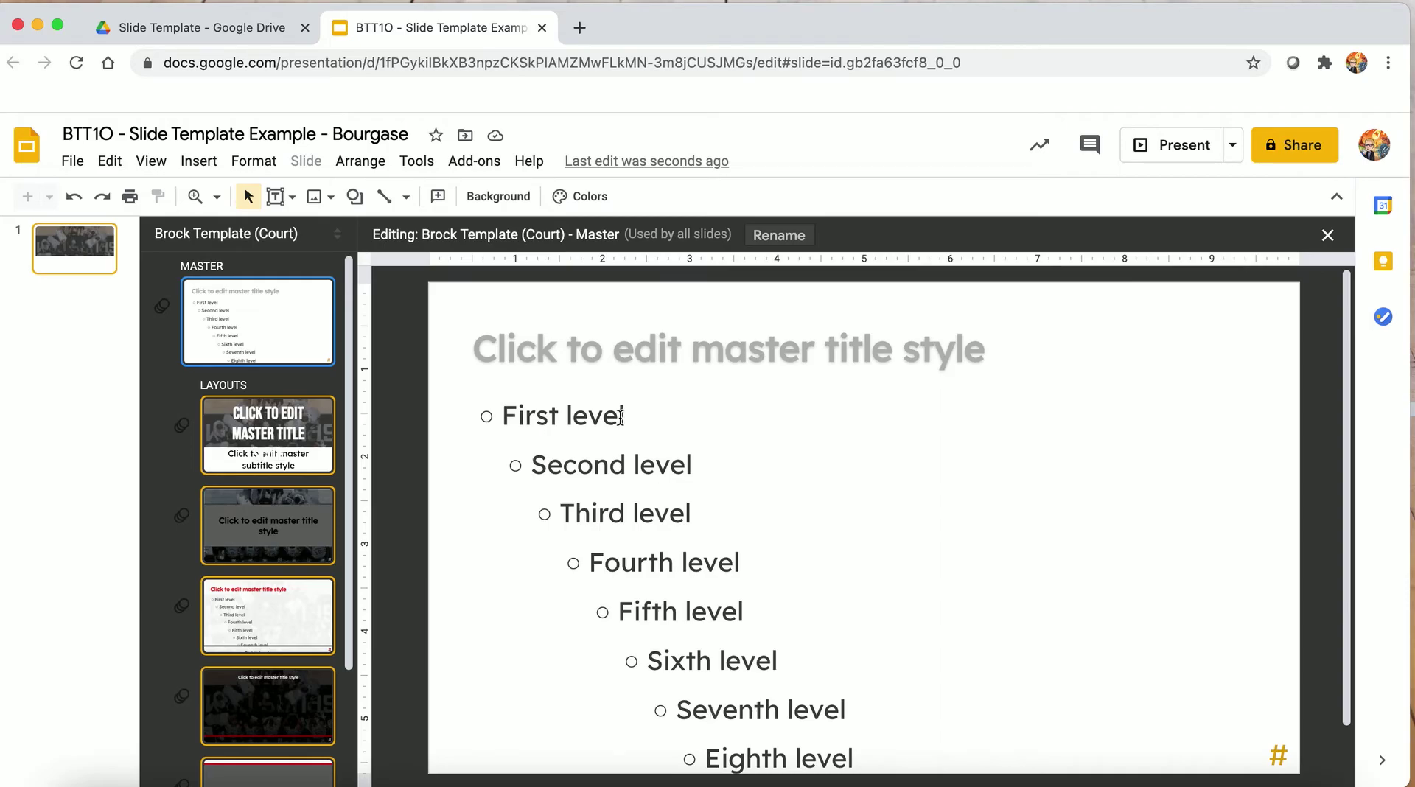
triple_click(544, 358)
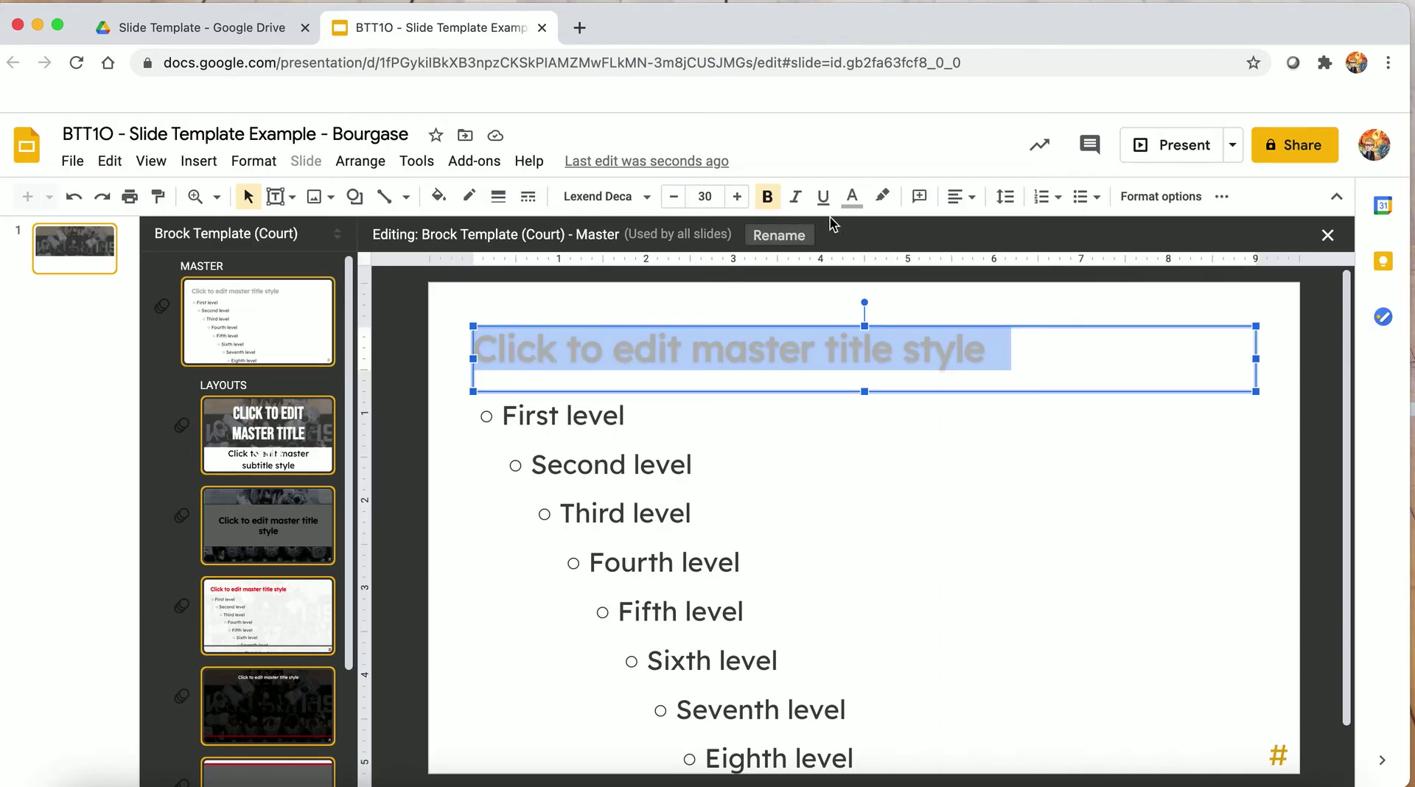
Color the master title text with the red theme swatch, then reopen the Title layout.
click(852, 197)
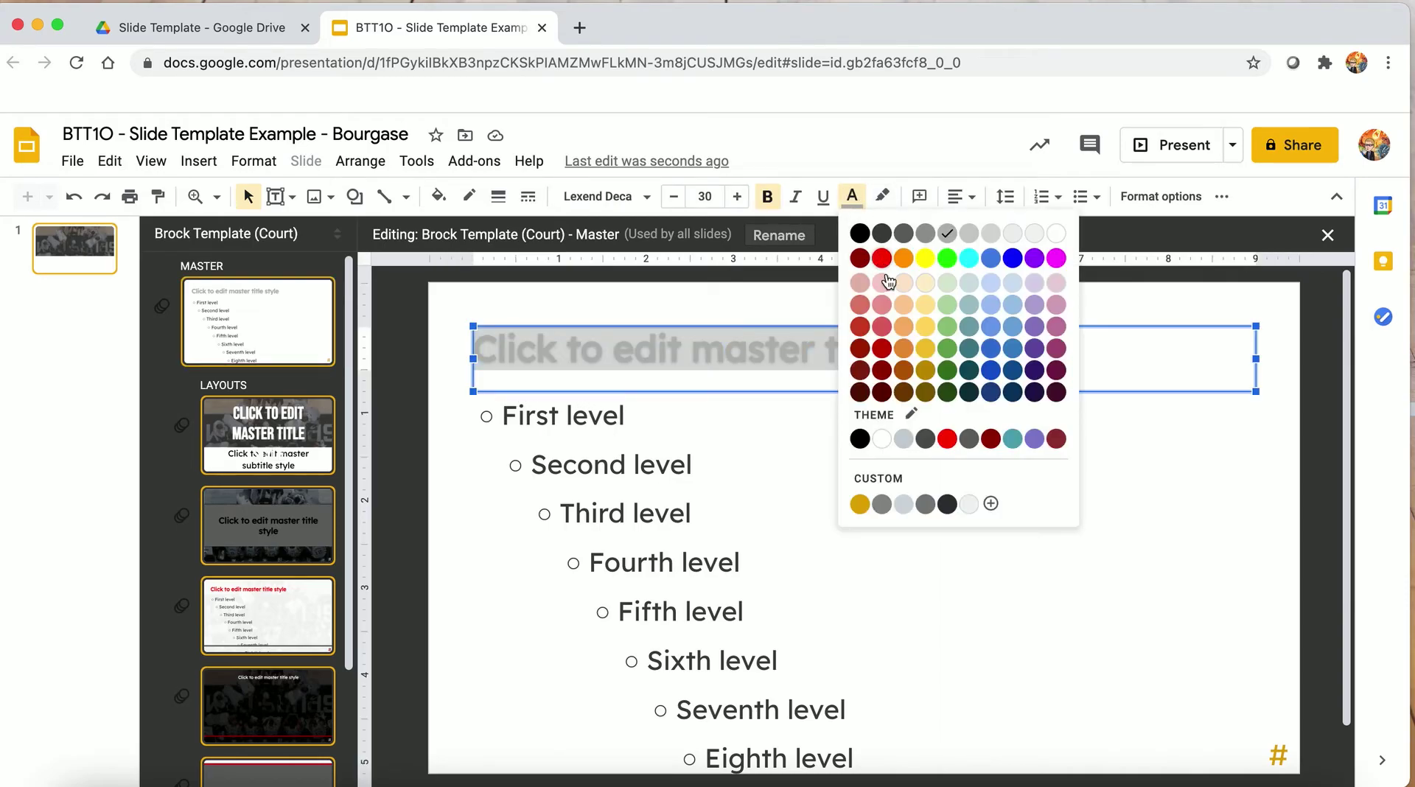
click(947, 438)
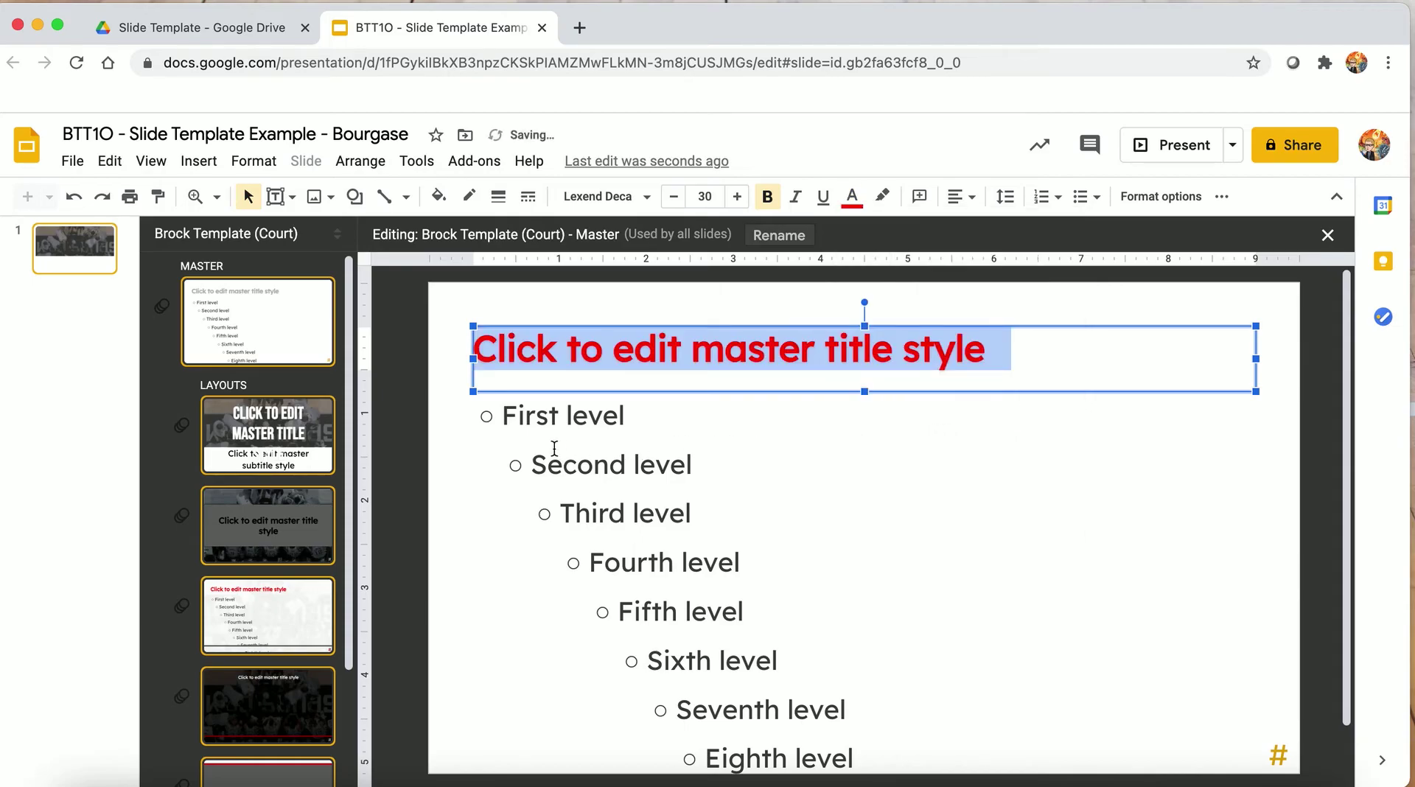
click(322, 446)
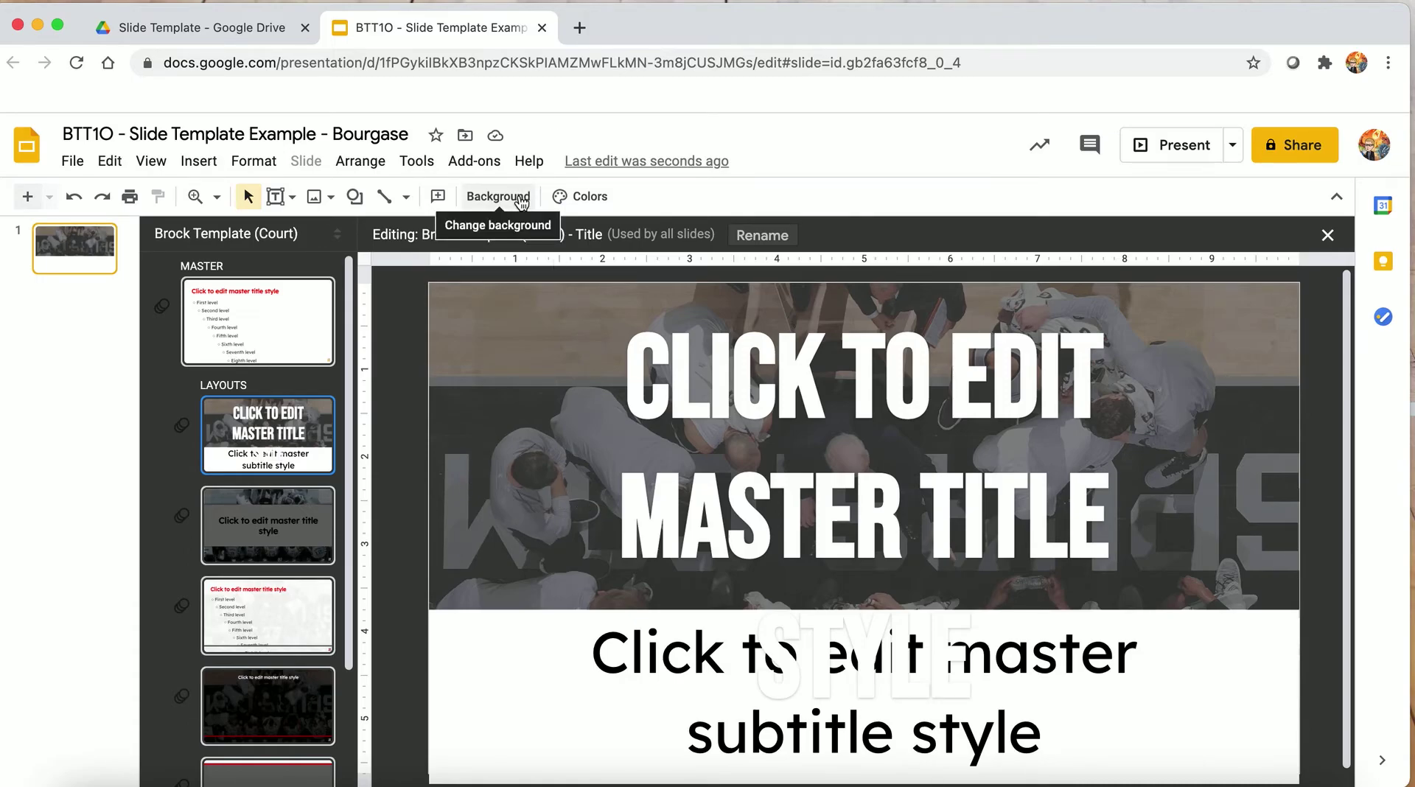
Set the Title layout background to the Drive photo NTCI - Image 2 from Recent files.
click(522, 199)
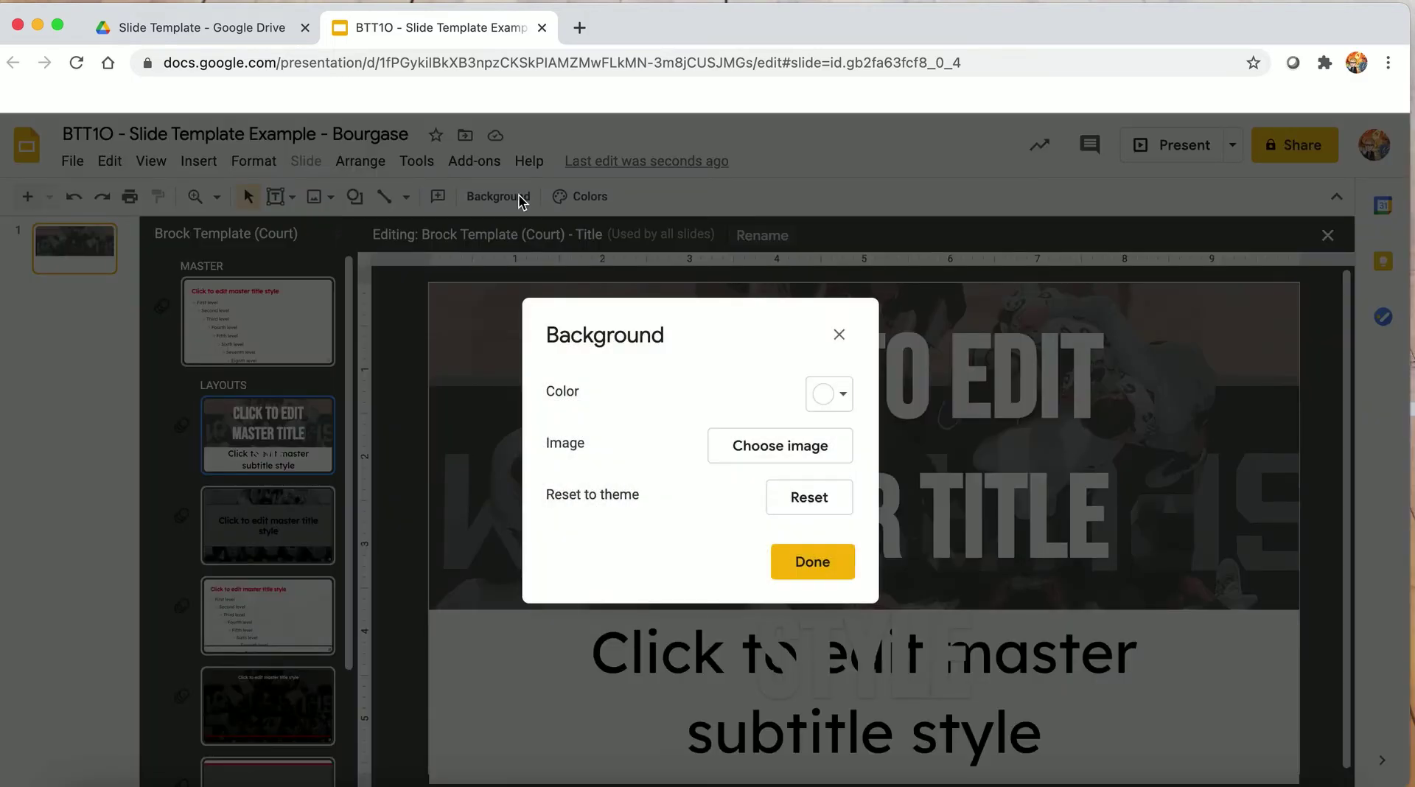
click(838, 396)
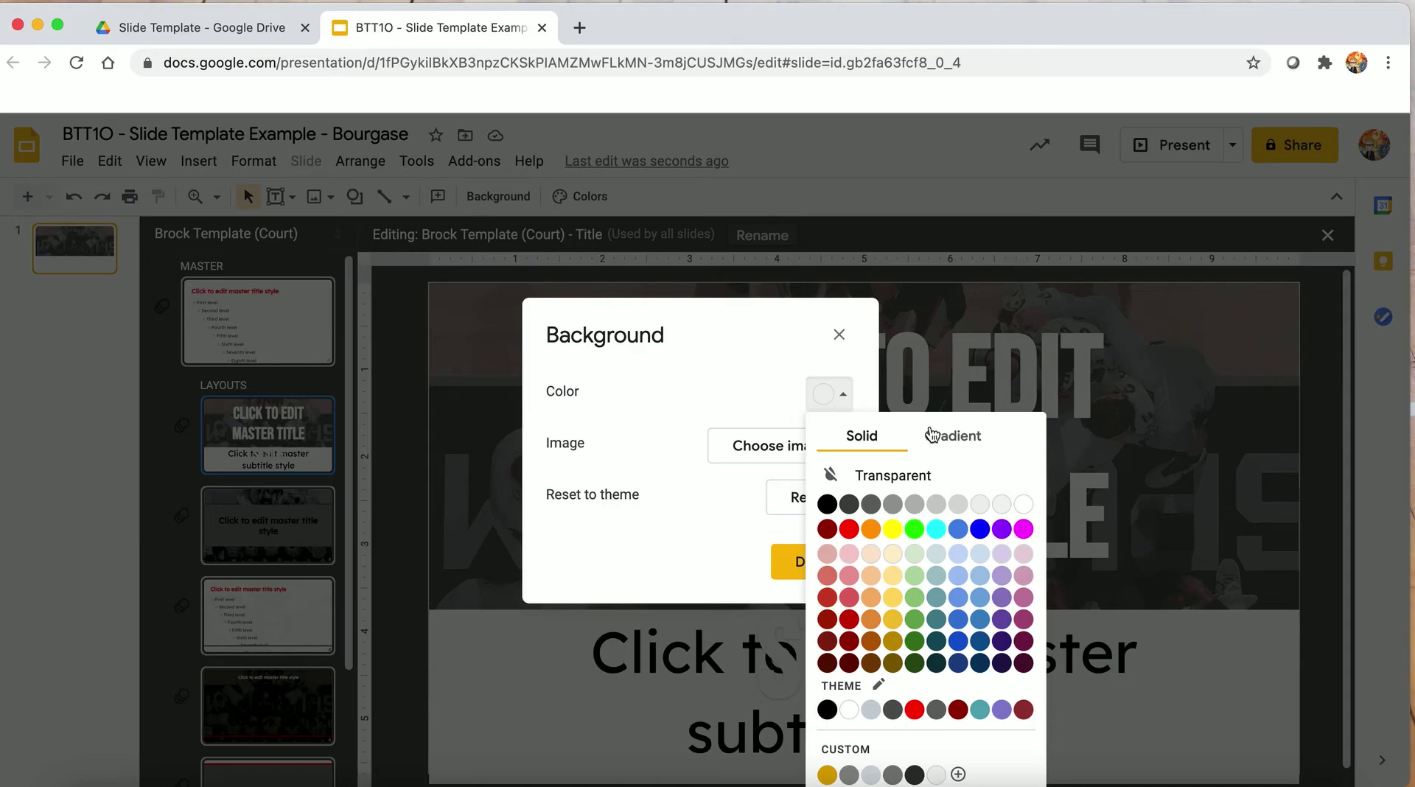
click(789, 388)
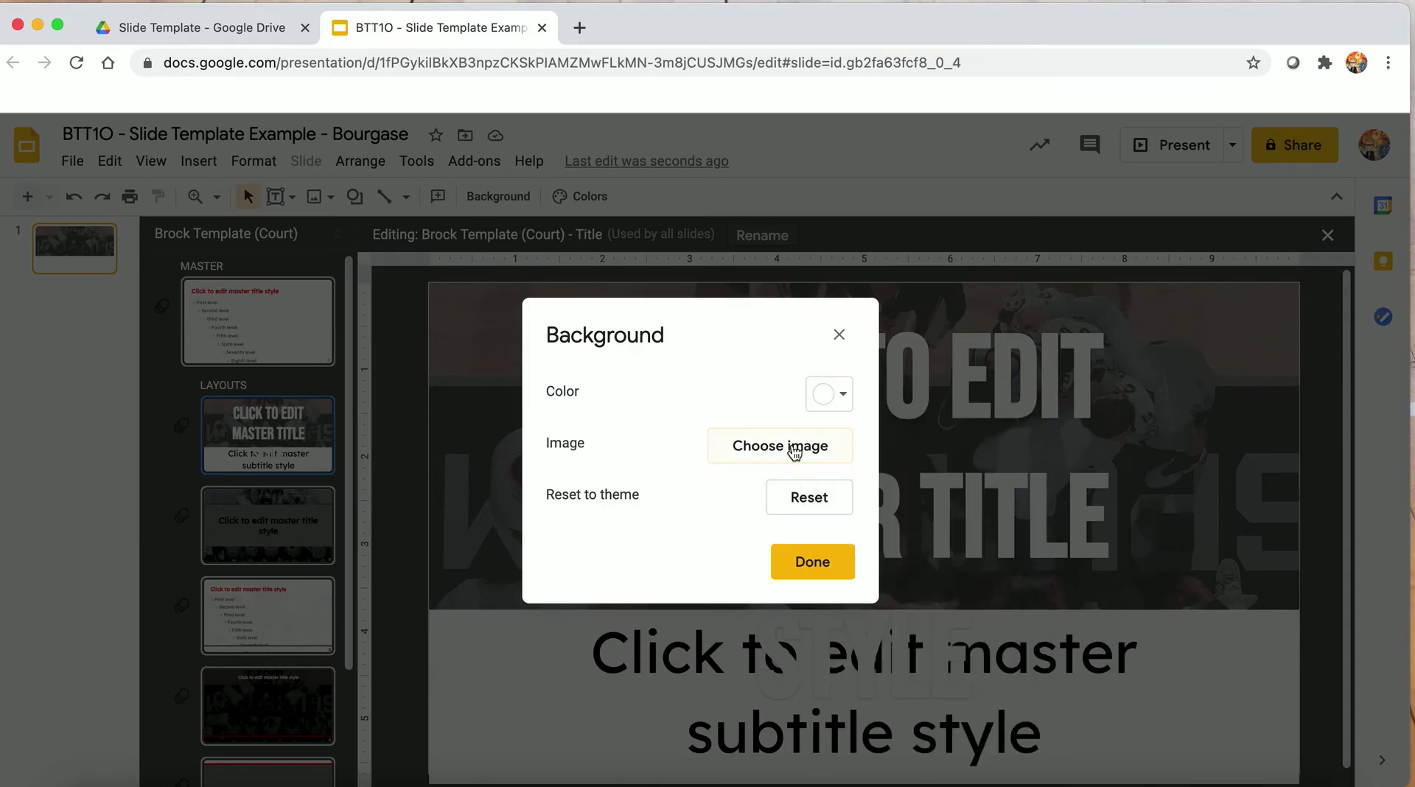
click(793, 448)
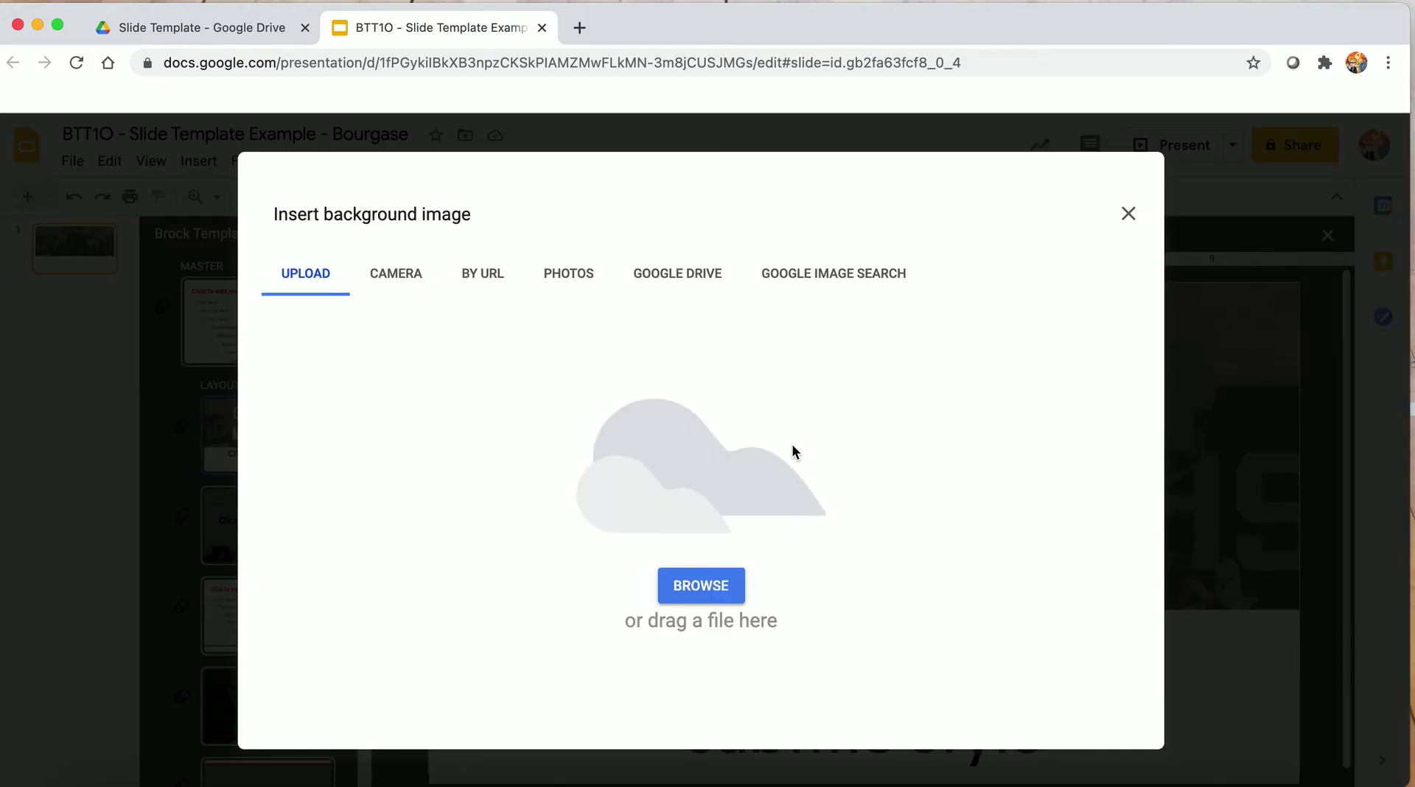
click(668, 283)
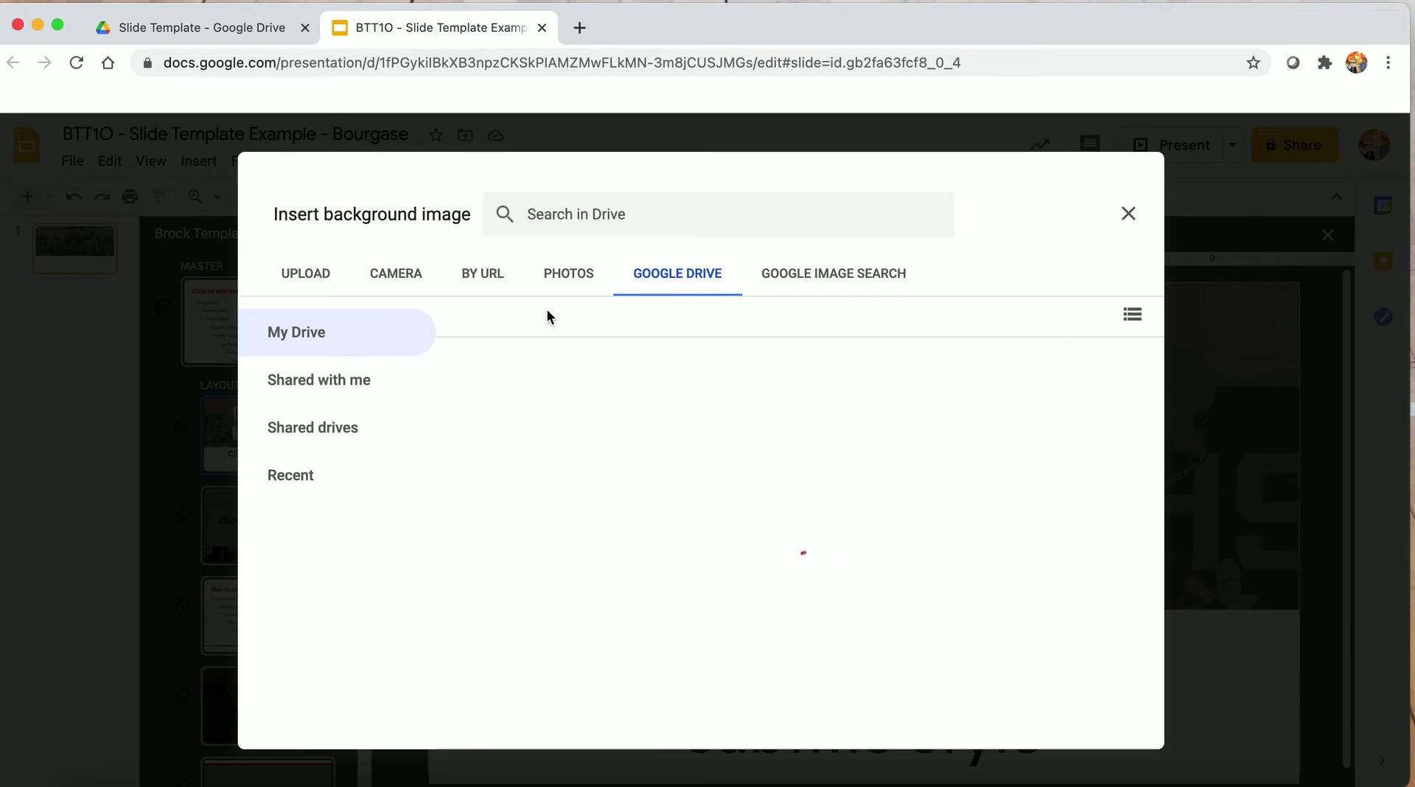
click(336, 471)
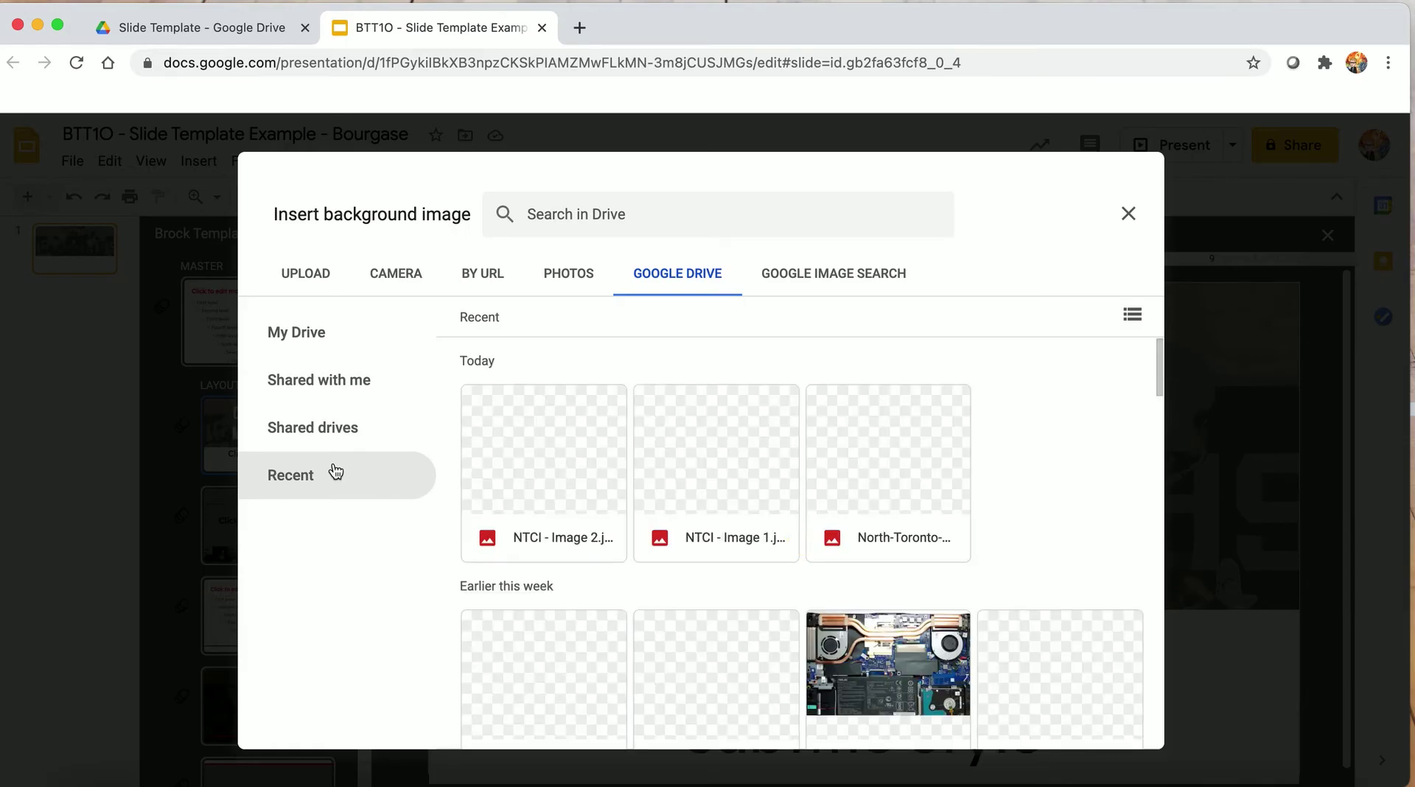
click(591, 465)
click(1115, 725)
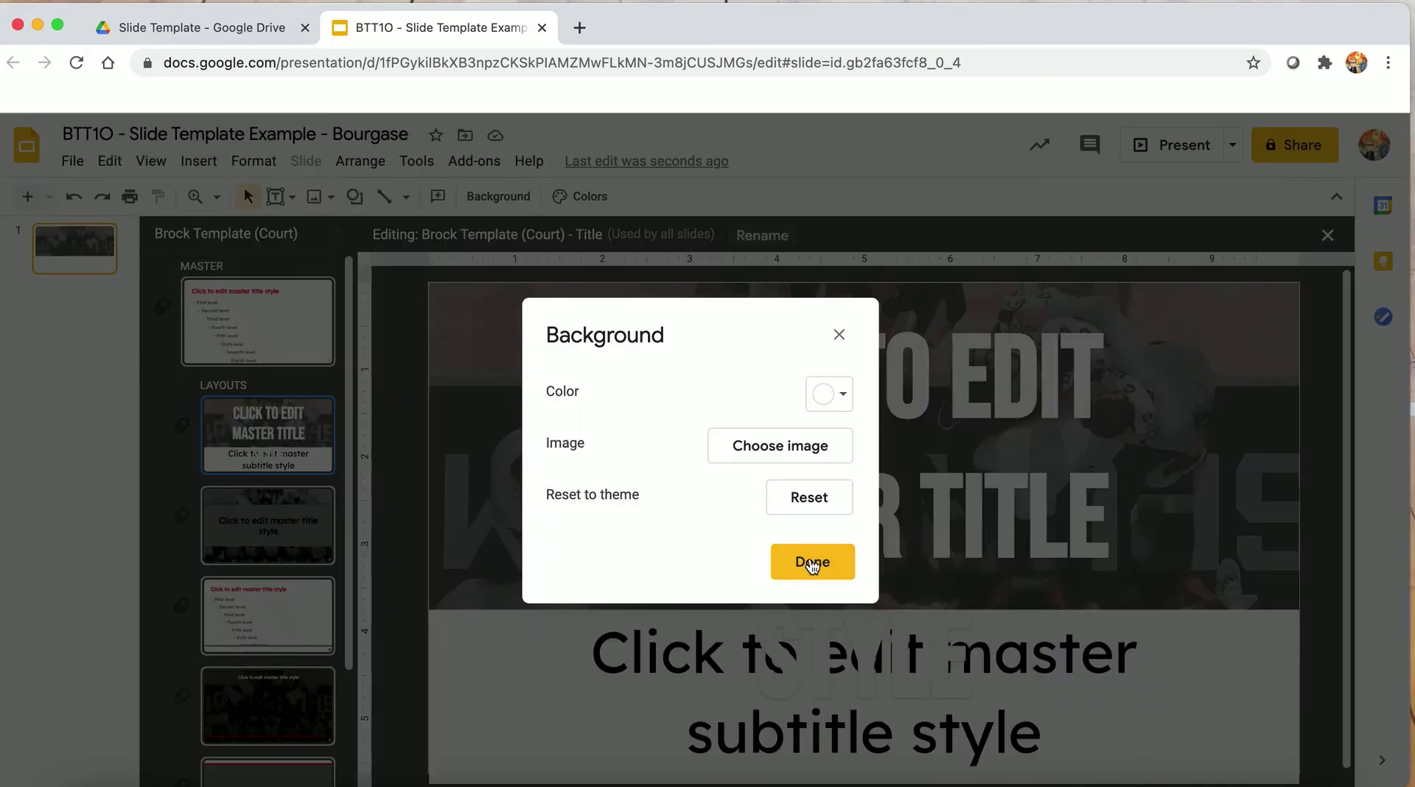
click(812, 561)
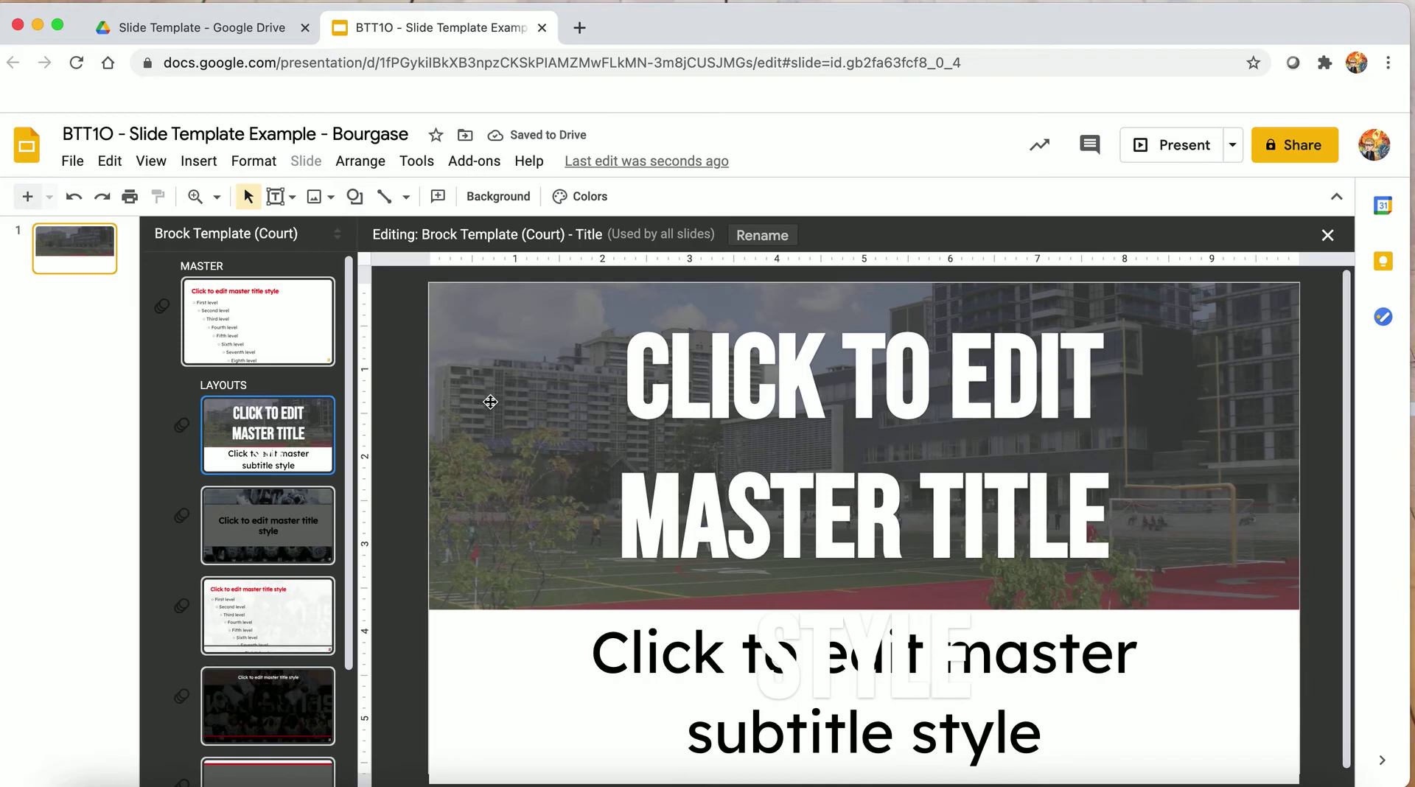
Remove the dark overlay shape from the Title layout's sports-field photo.
mouse_move(499, 410)
mouse_down()
mouse_move(506, 420)
mouse_move(492, 397)
mouse_up()
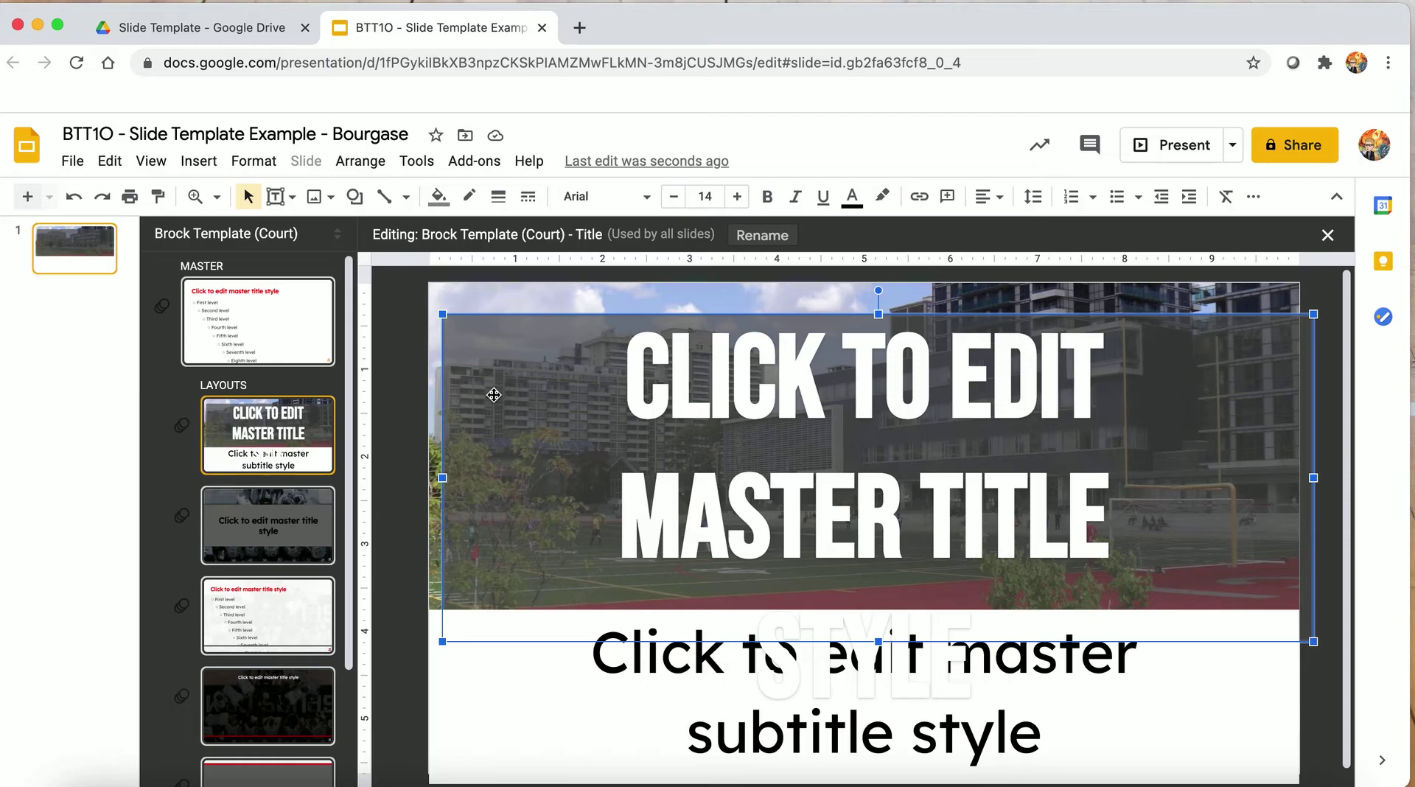
key(ctrl+z)
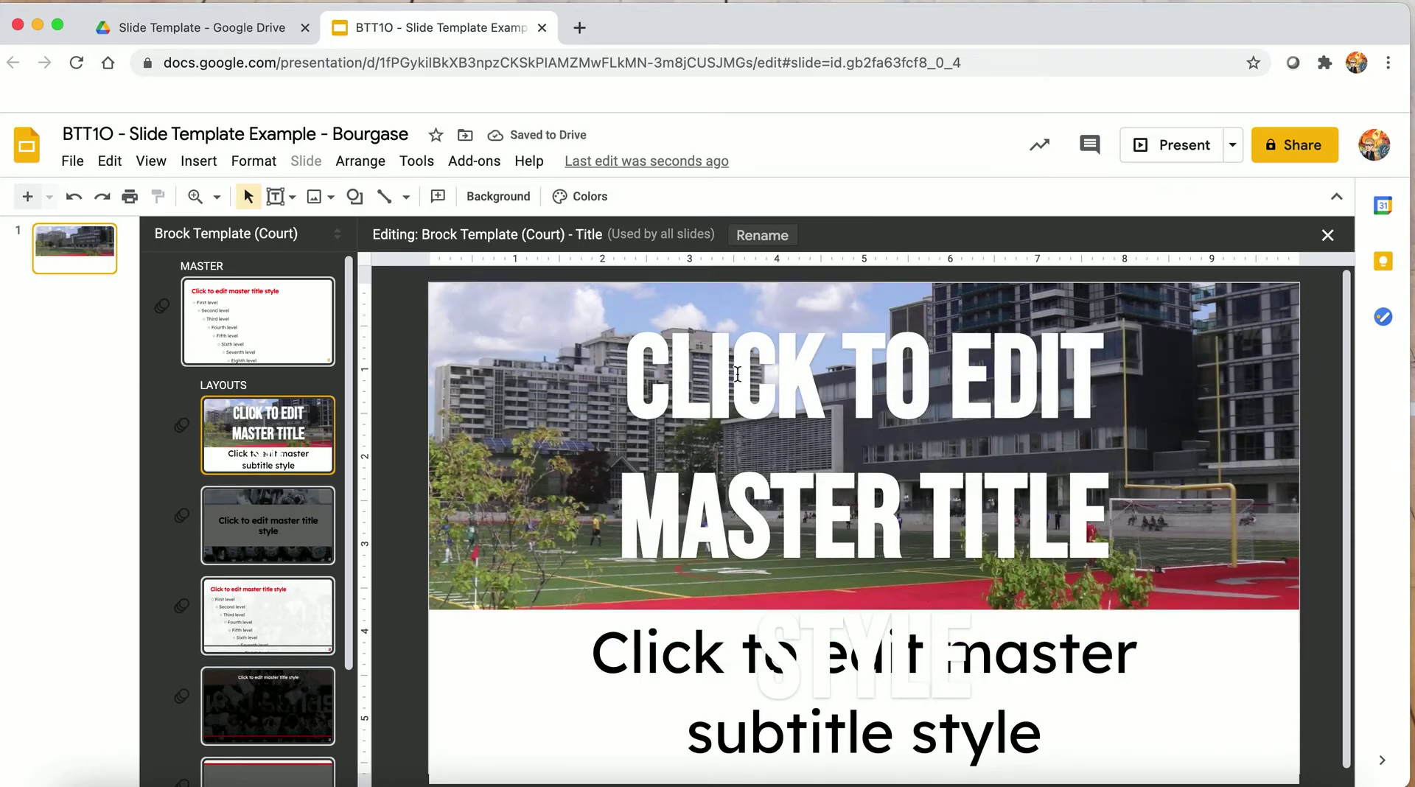
click(746, 373)
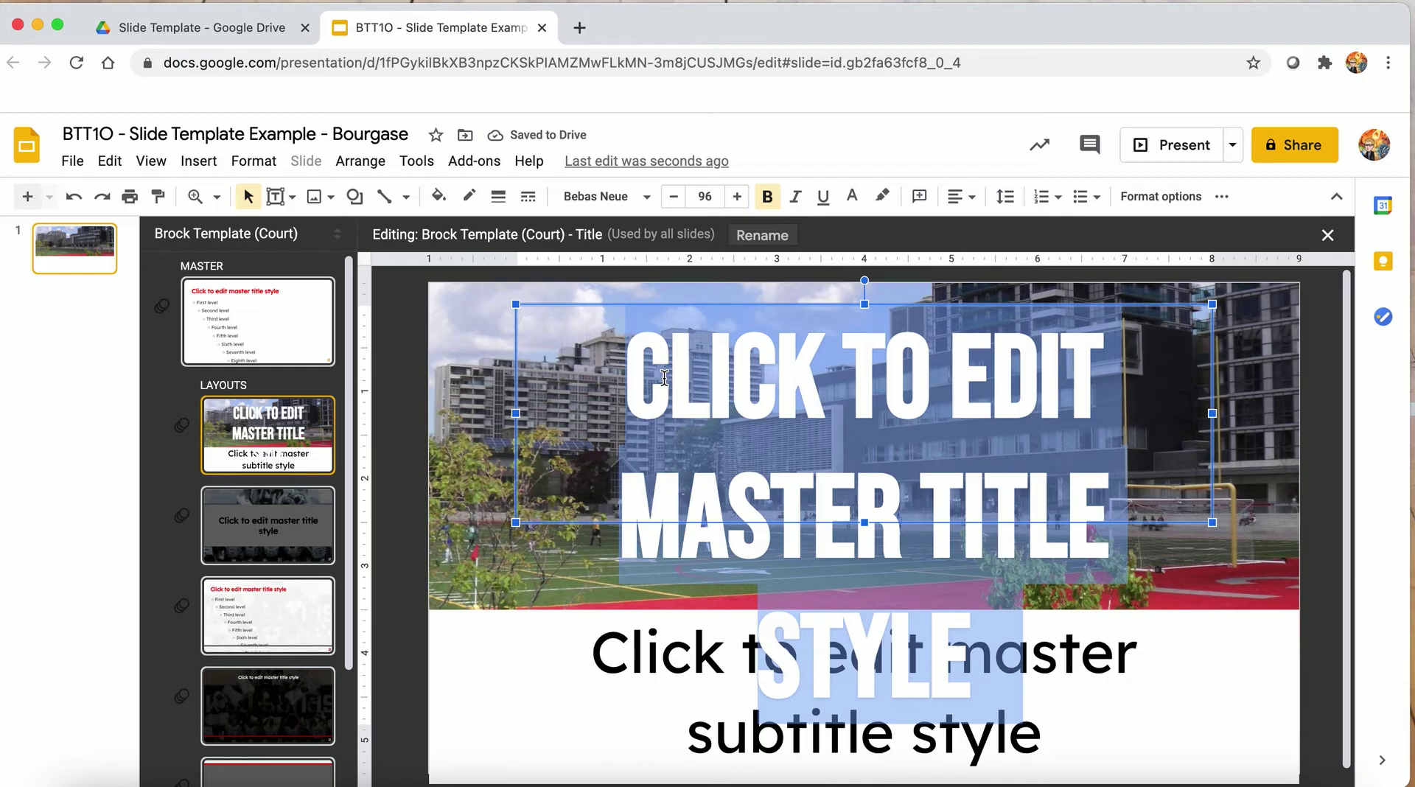
click(479, 387)
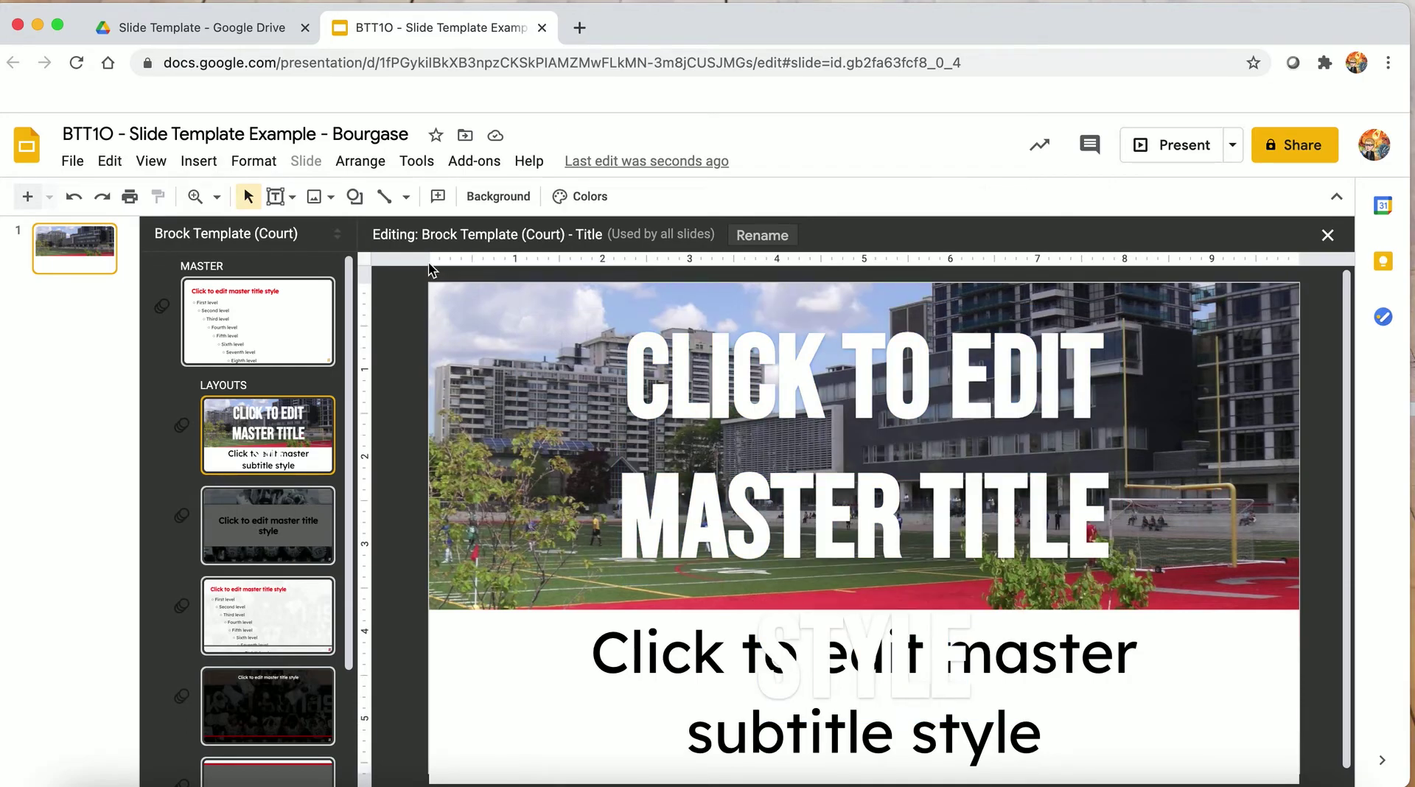
Pick the Rectangle shape from the Insert menu's shapes.
click(193, 160)
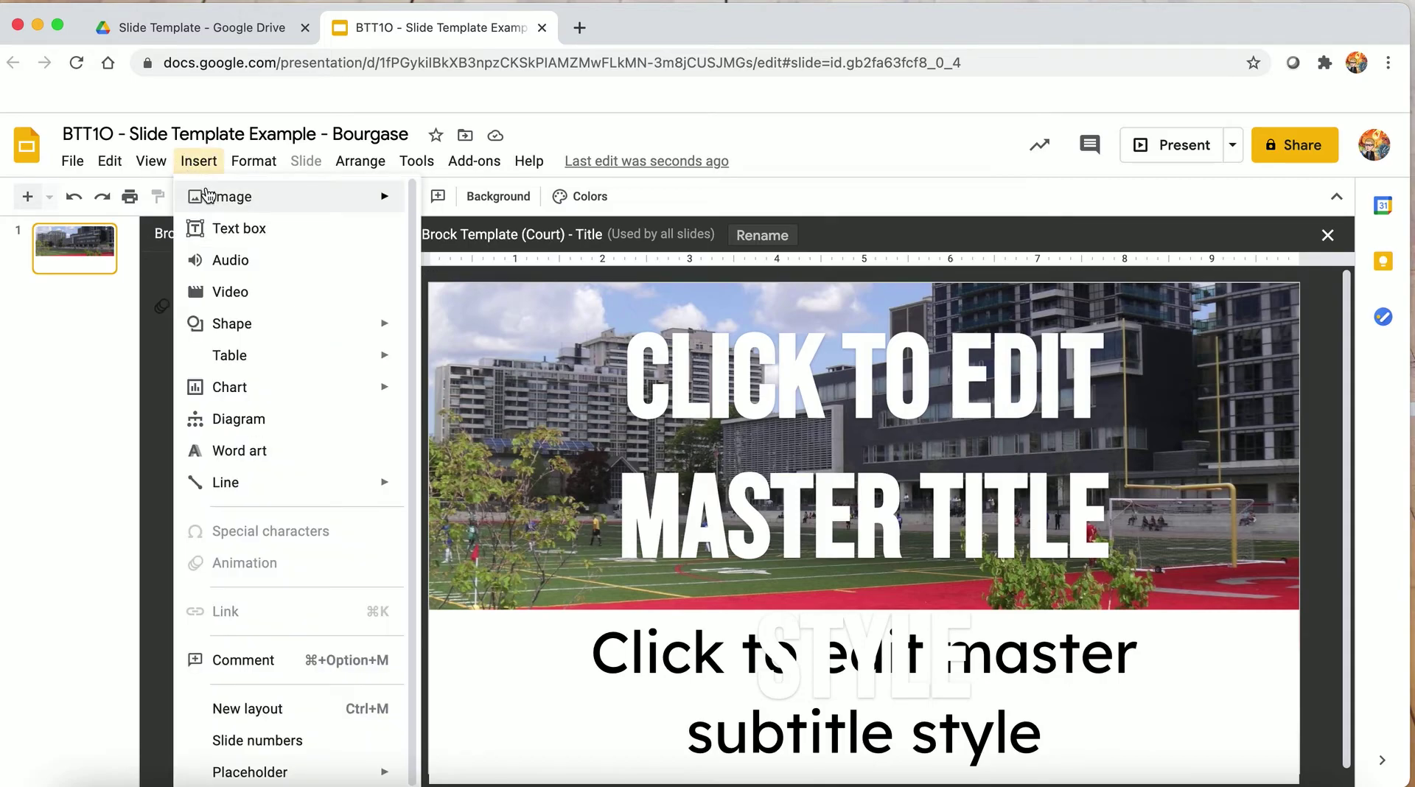
mouse_move(239, 324)
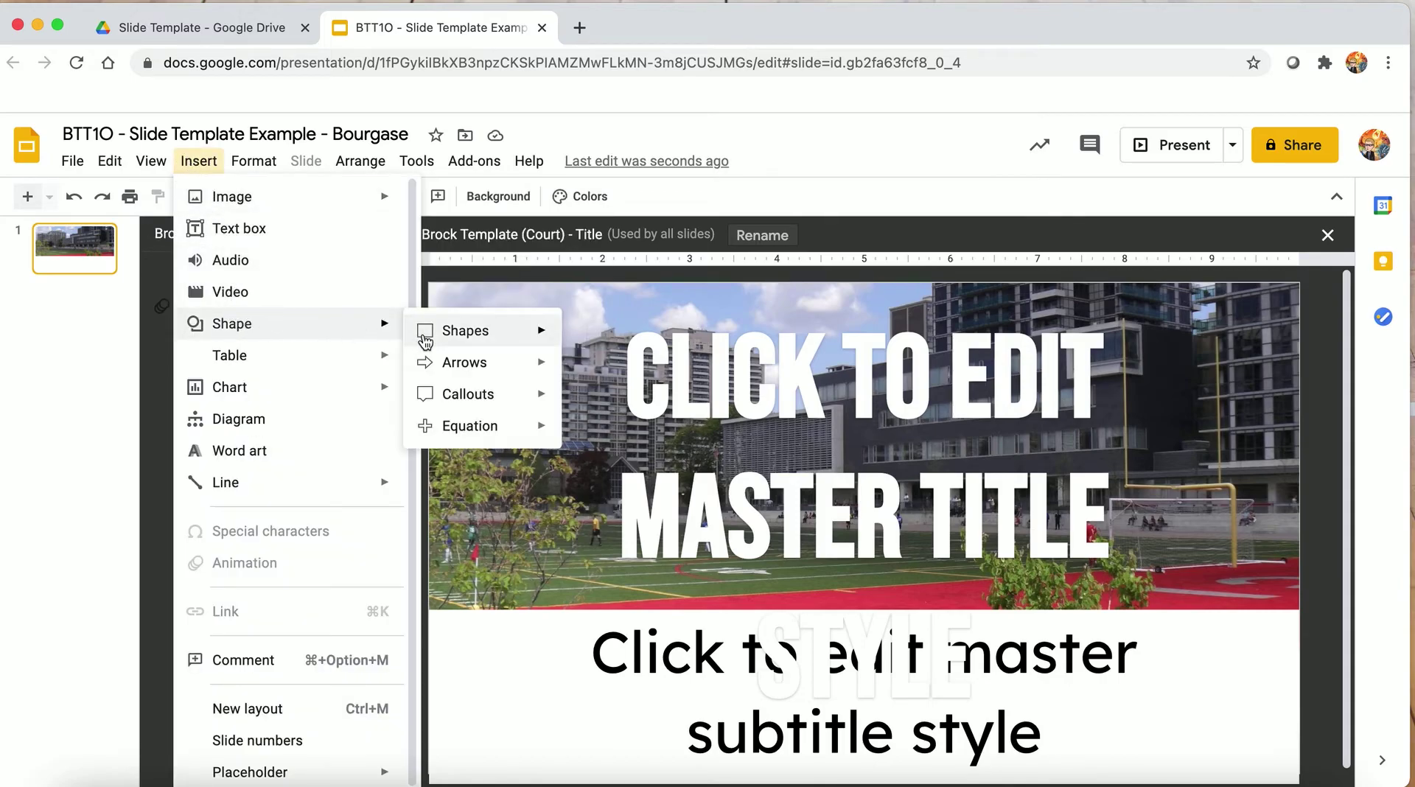
mouse_move(516, 343)
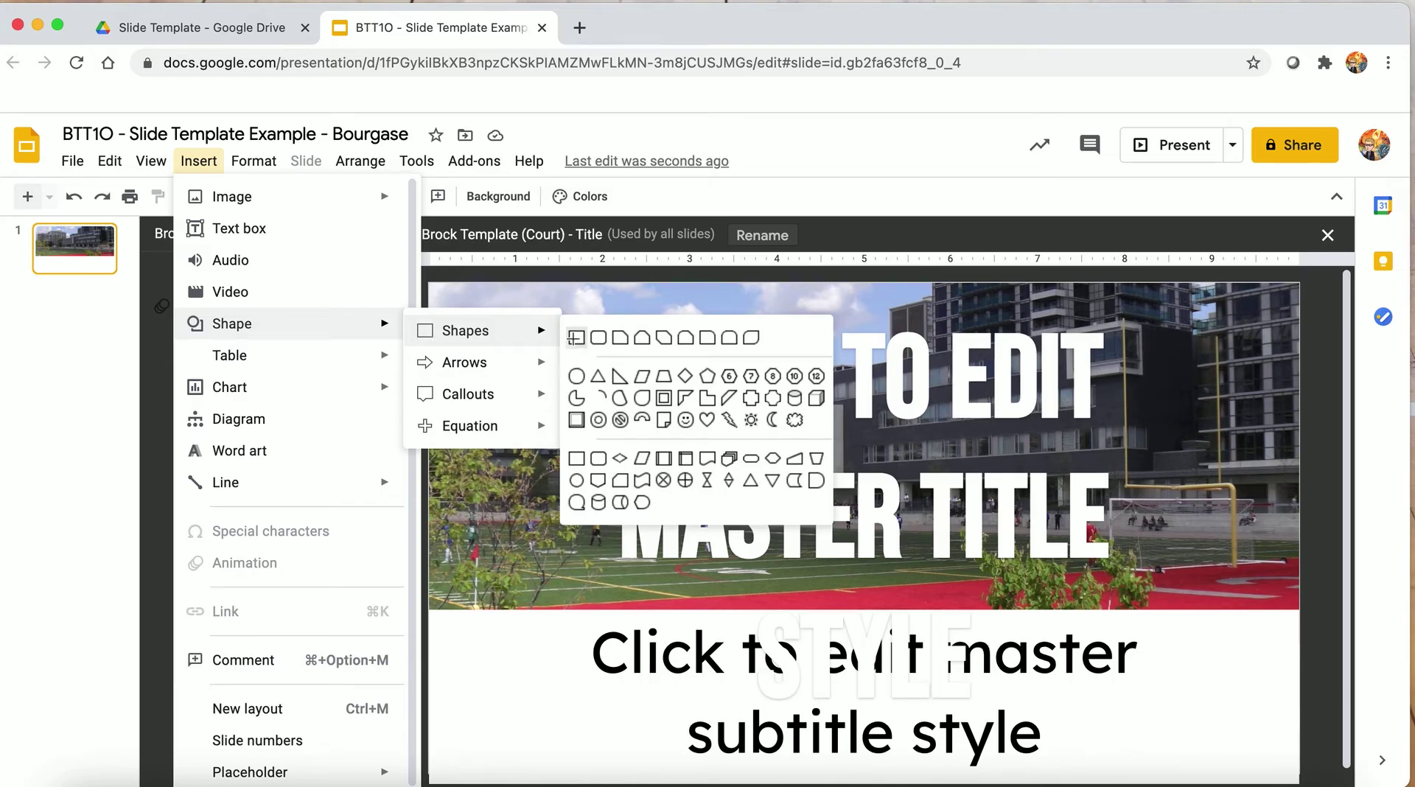
click(577, 339)
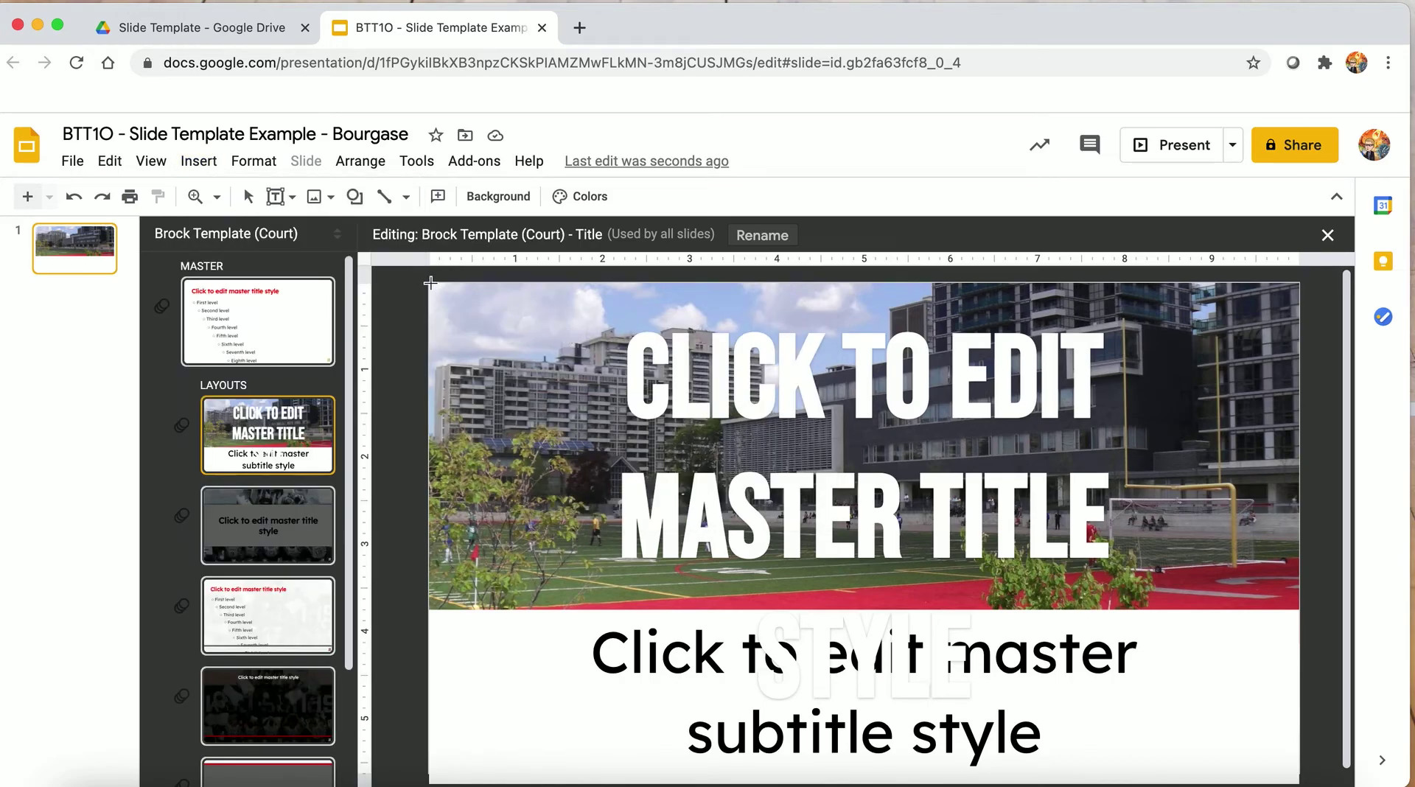
Draw a rectangle over the photo with a transparent border and semi-transparent #555555 grey fill.
drag(429, 283, 1301, 610)
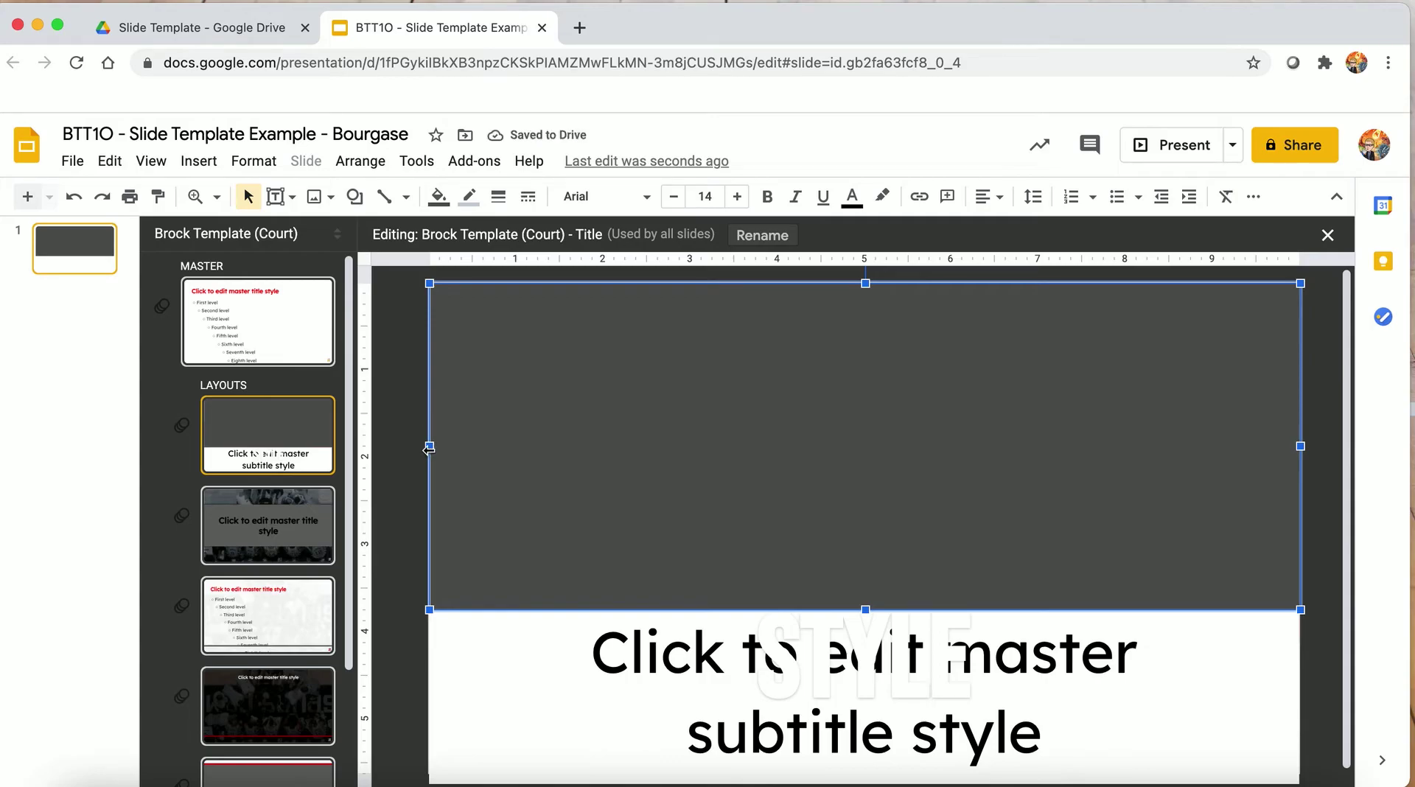
click(469, 197)
click(495, 235)
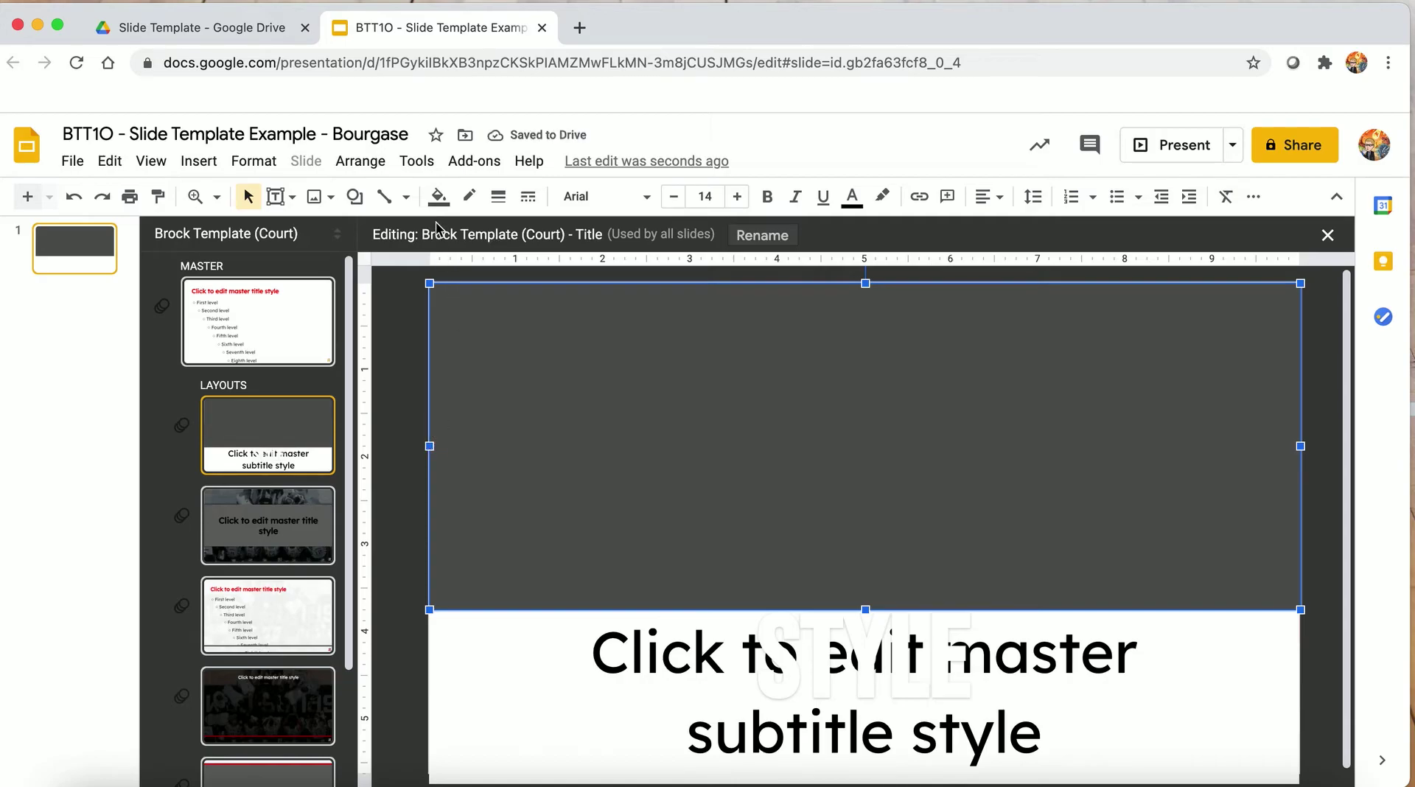
click(438, 197)
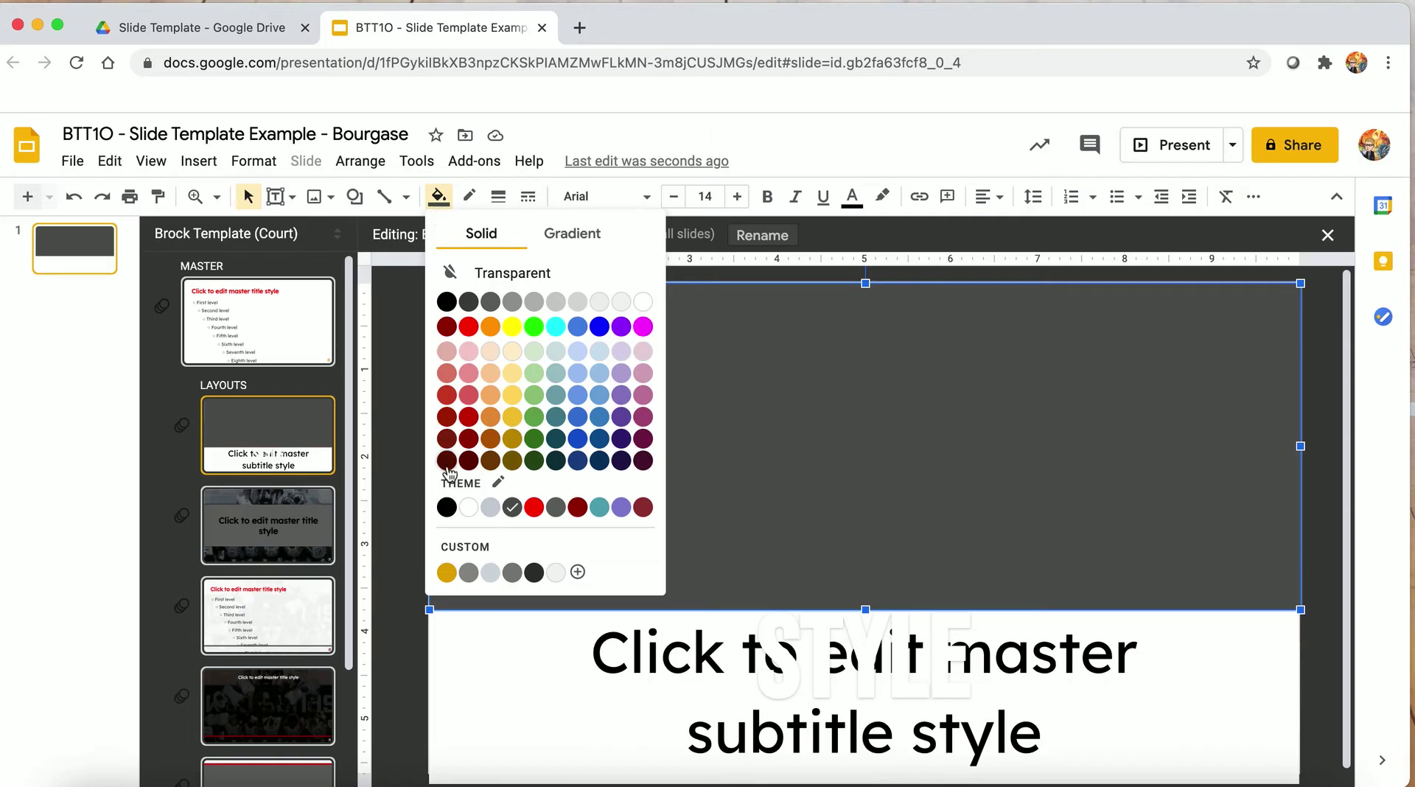
click(471, 552)
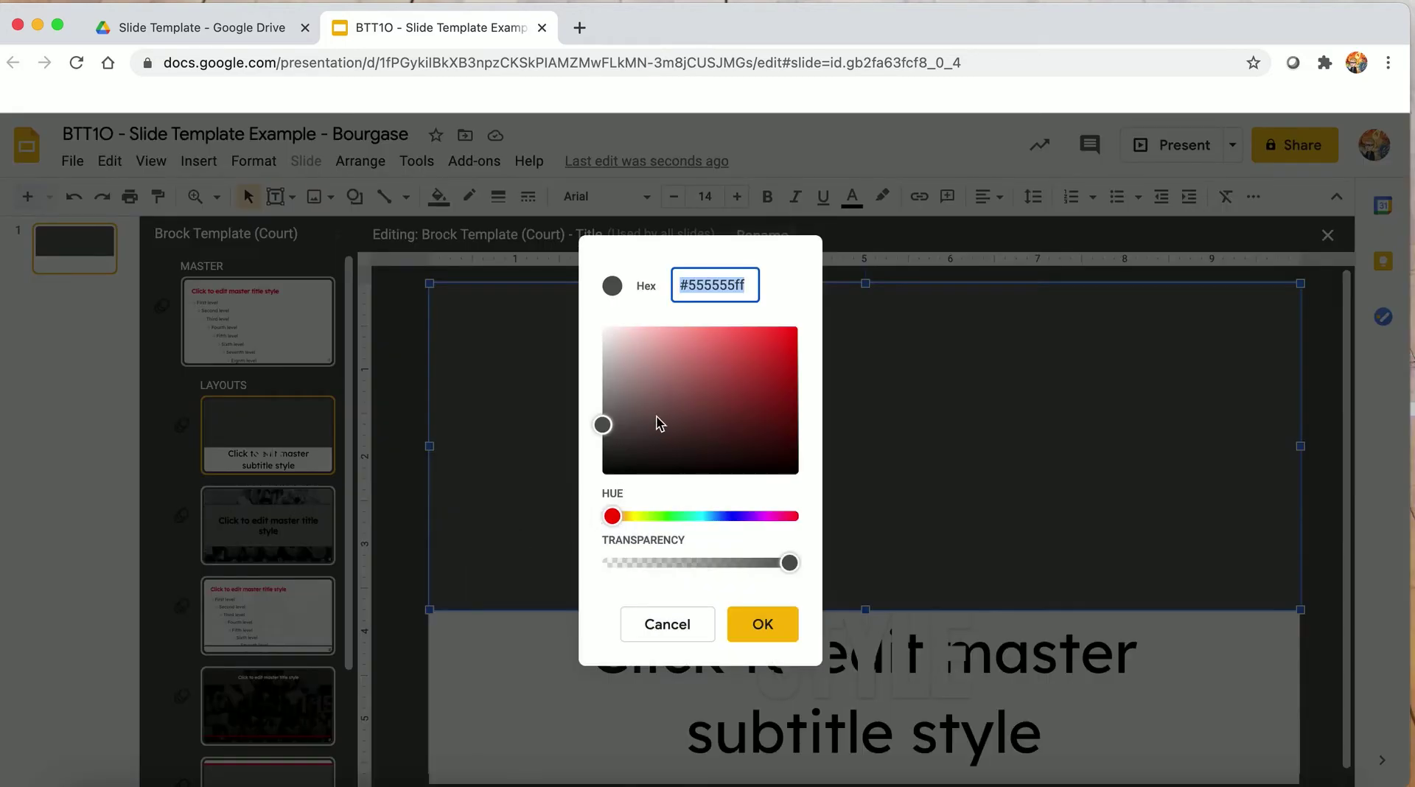
drag(787, 564, 668, 568)
click(763, 626)
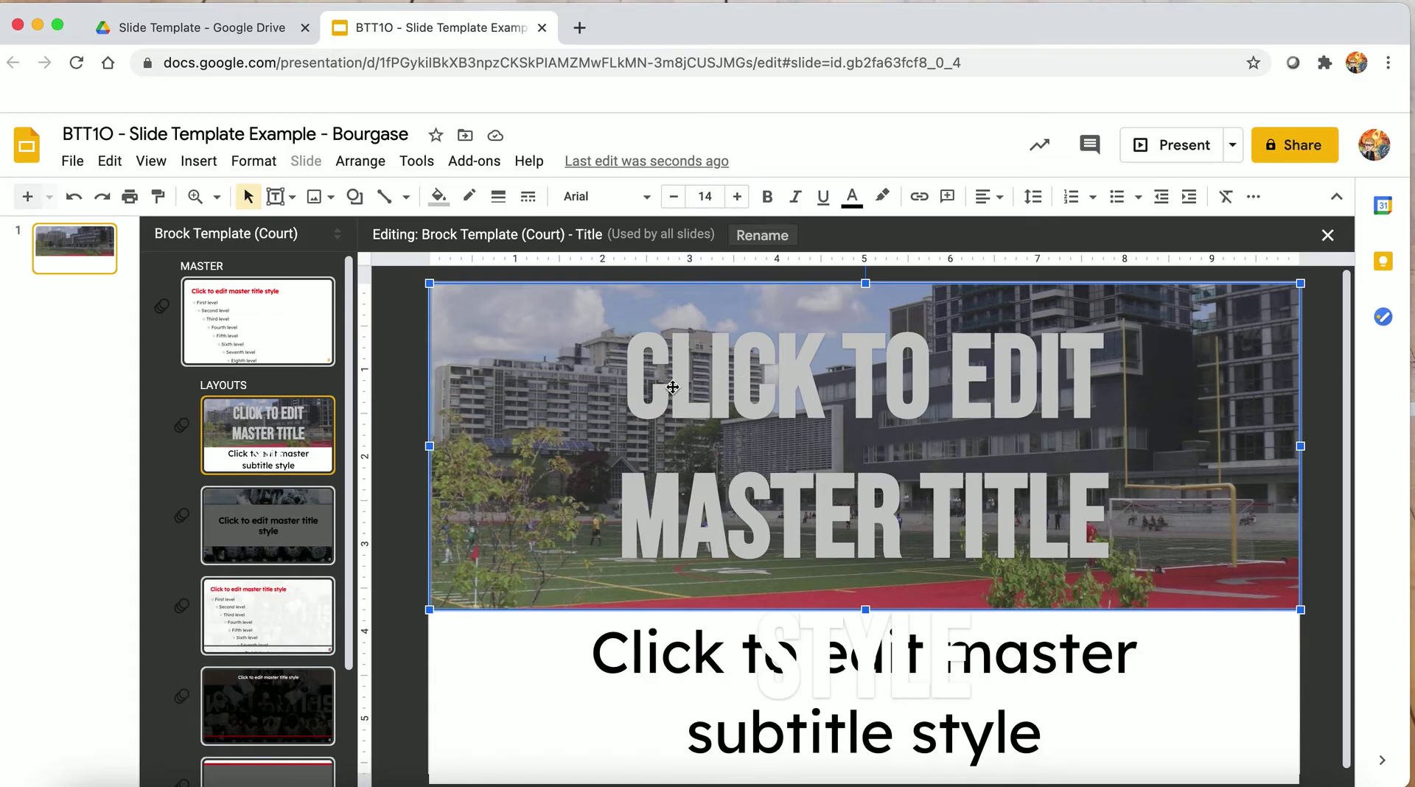
Send the grey rectangle to the back, behind the title text.
right_click(505, 369)
mouse_move(730, 578)
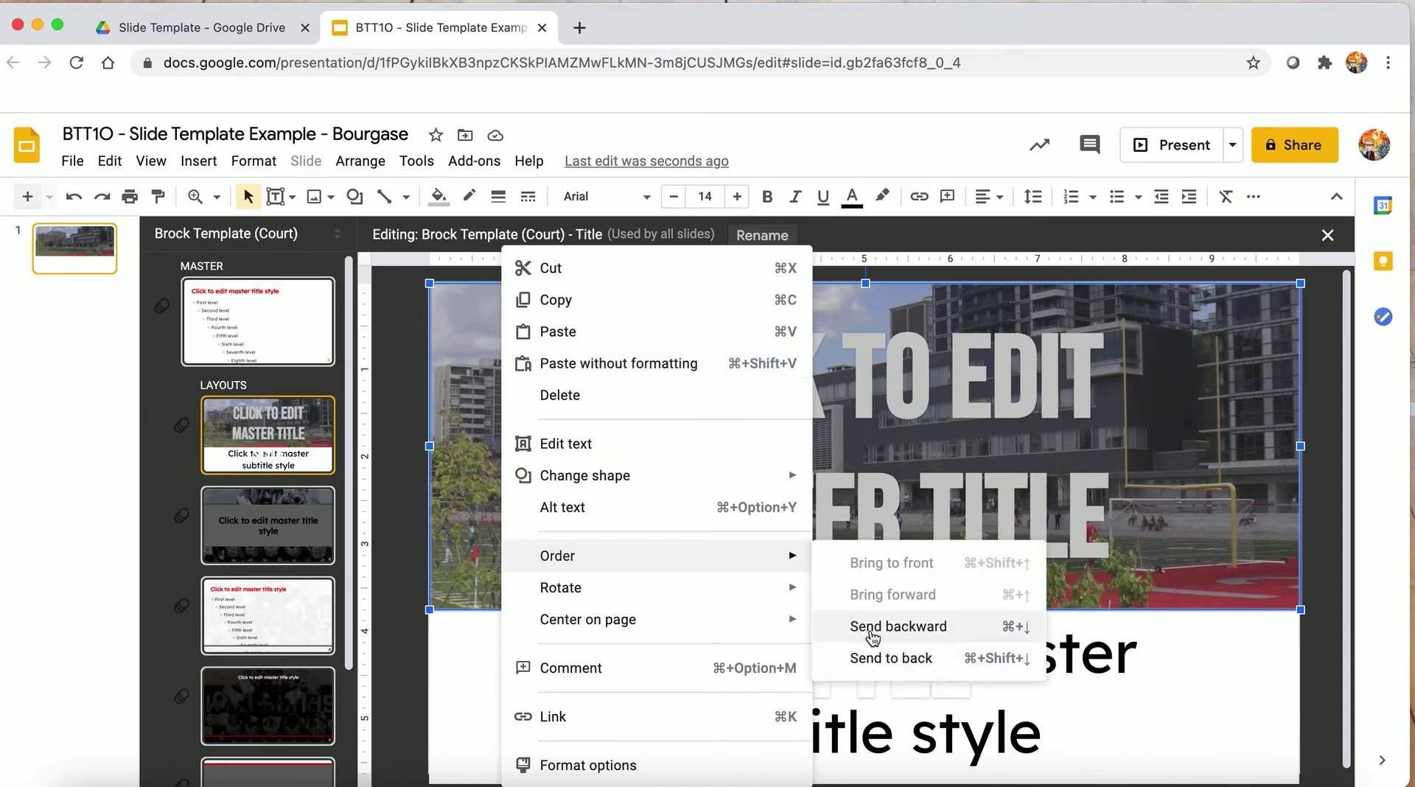
click(871, 658)
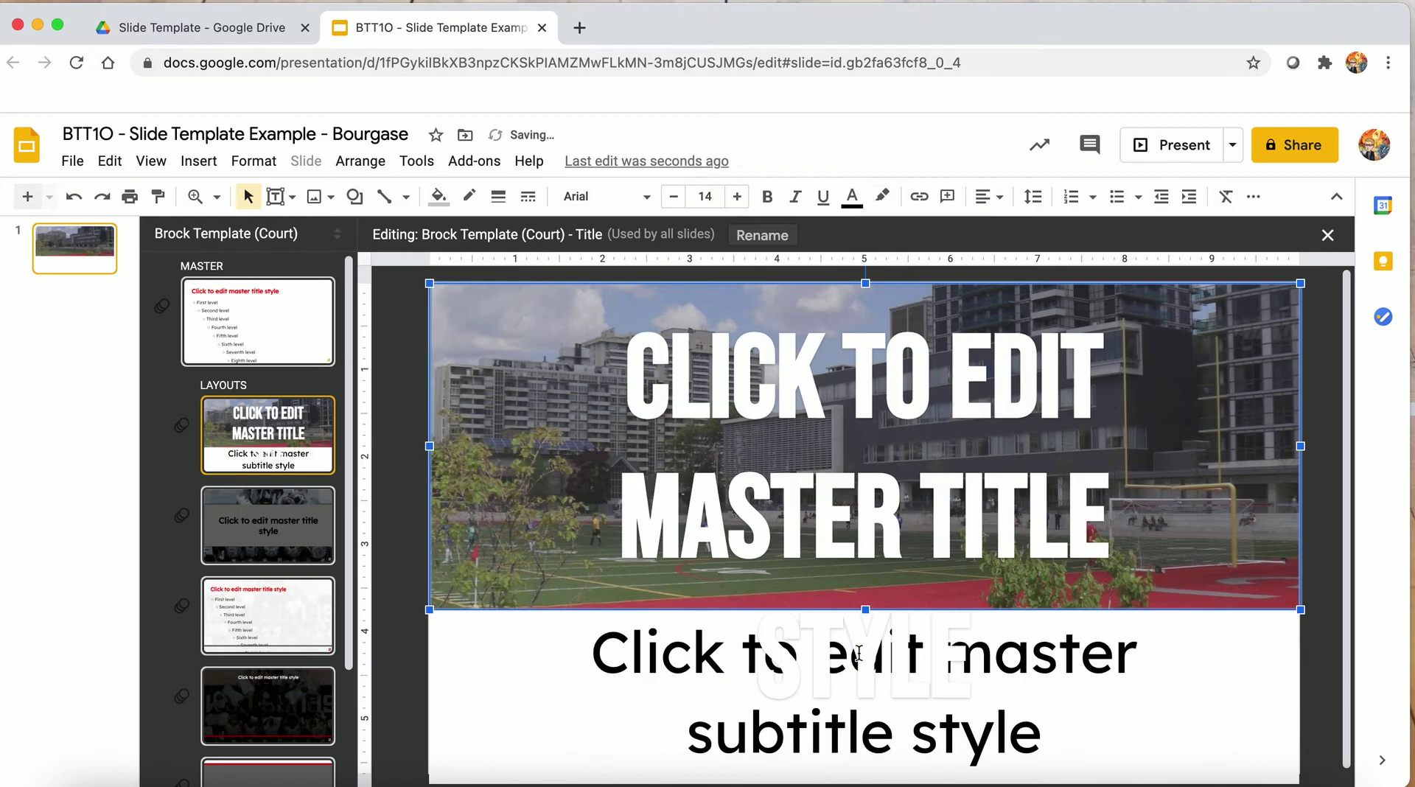
click(526, 640)
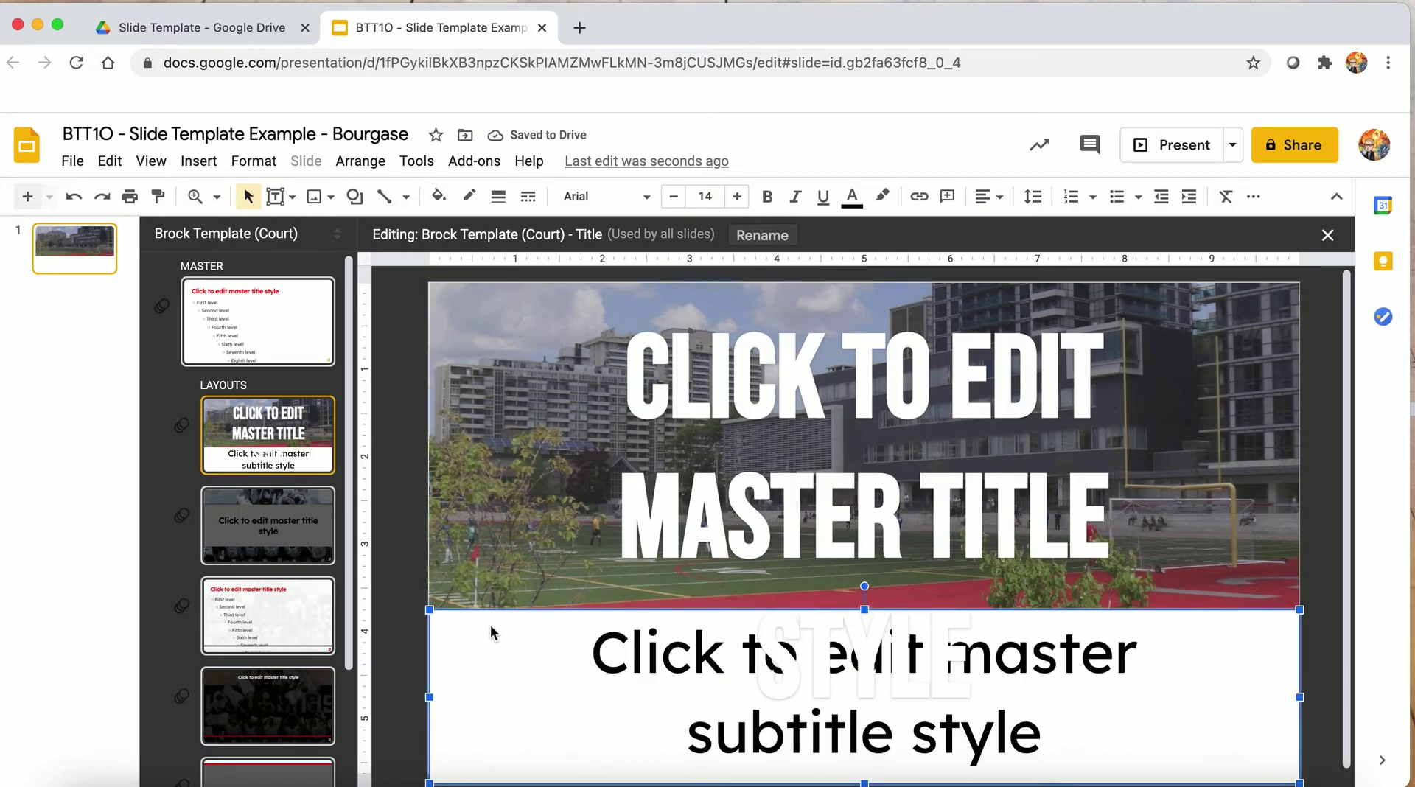
Color the Title layout's subtitle text dark red, then select the title photo box above it.
double_click(606, 659)
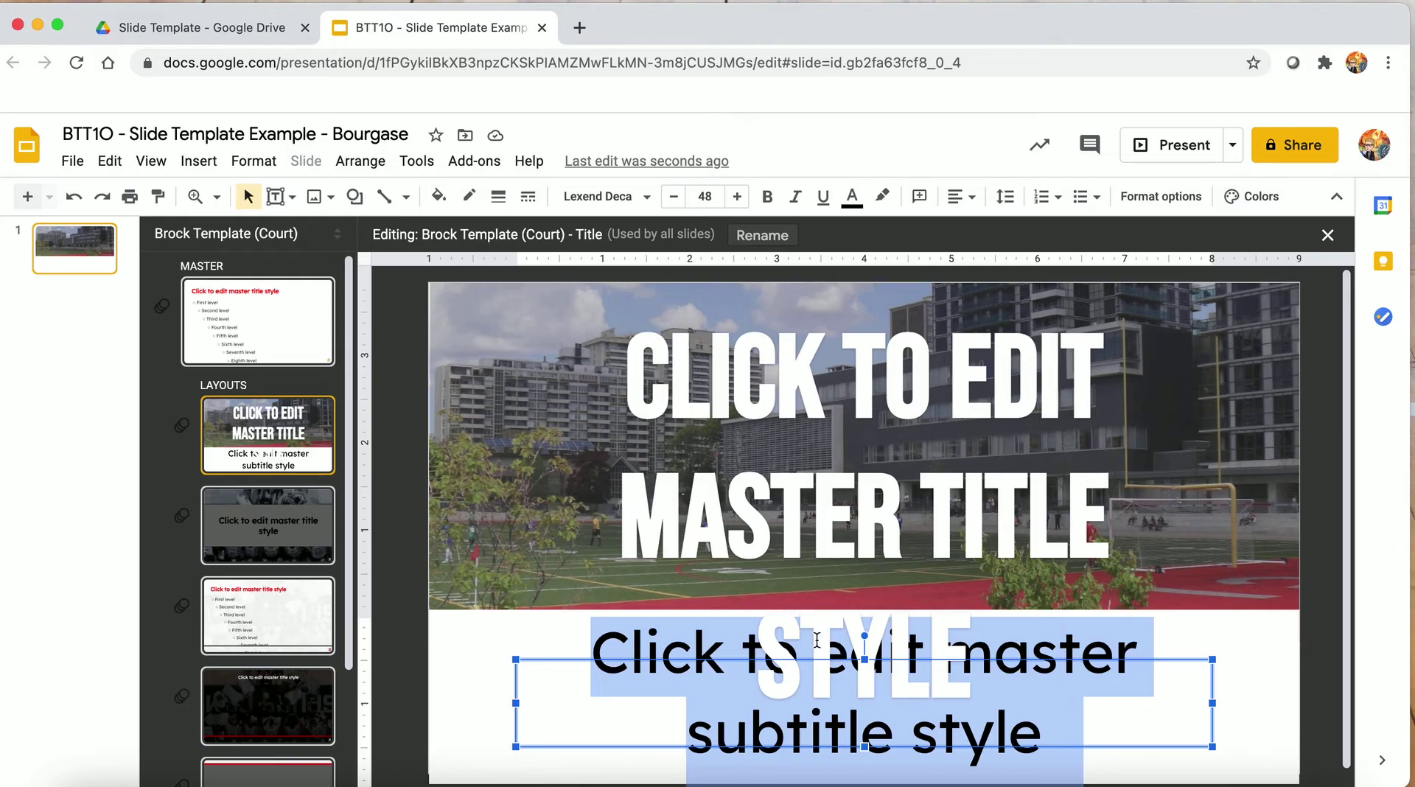
click(860, 200)
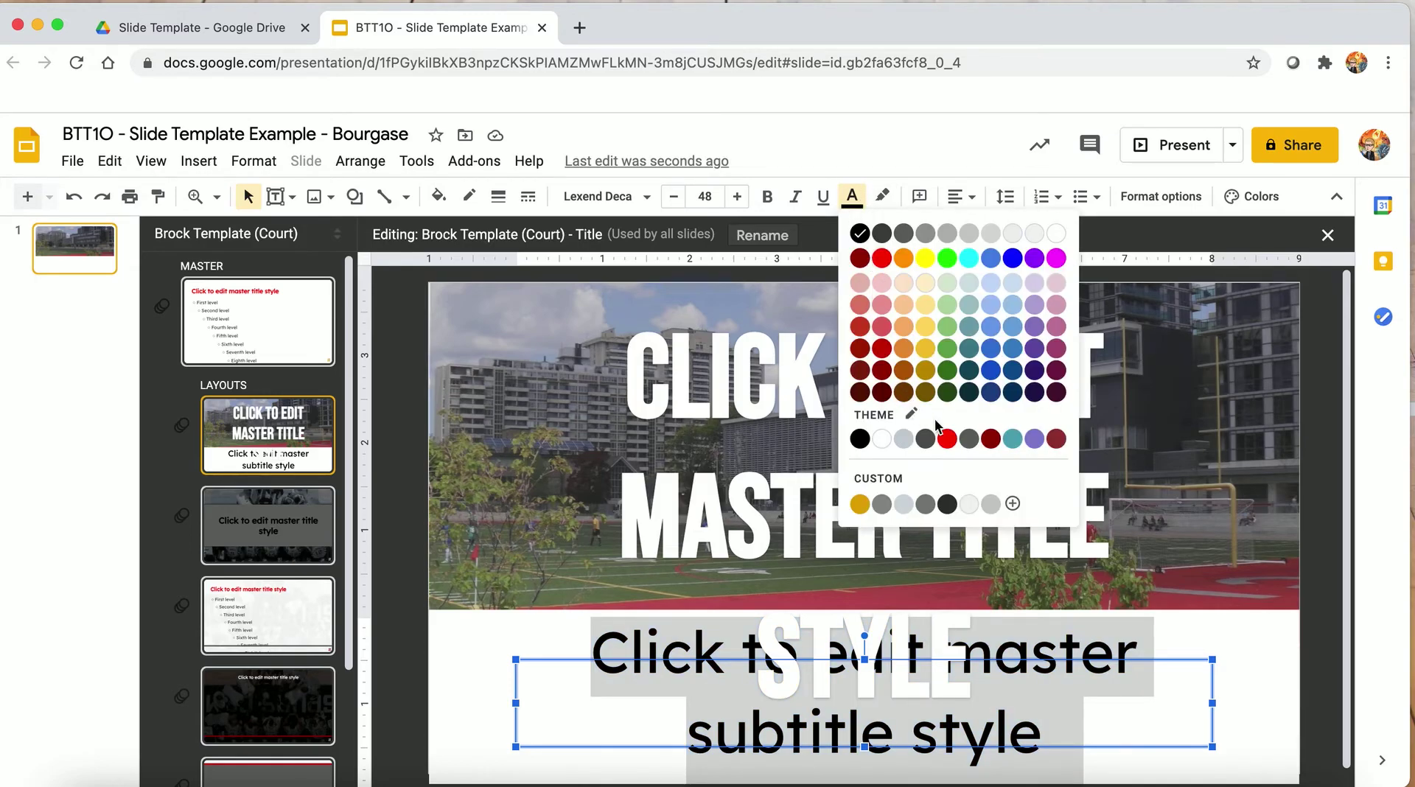
click(991, 439)
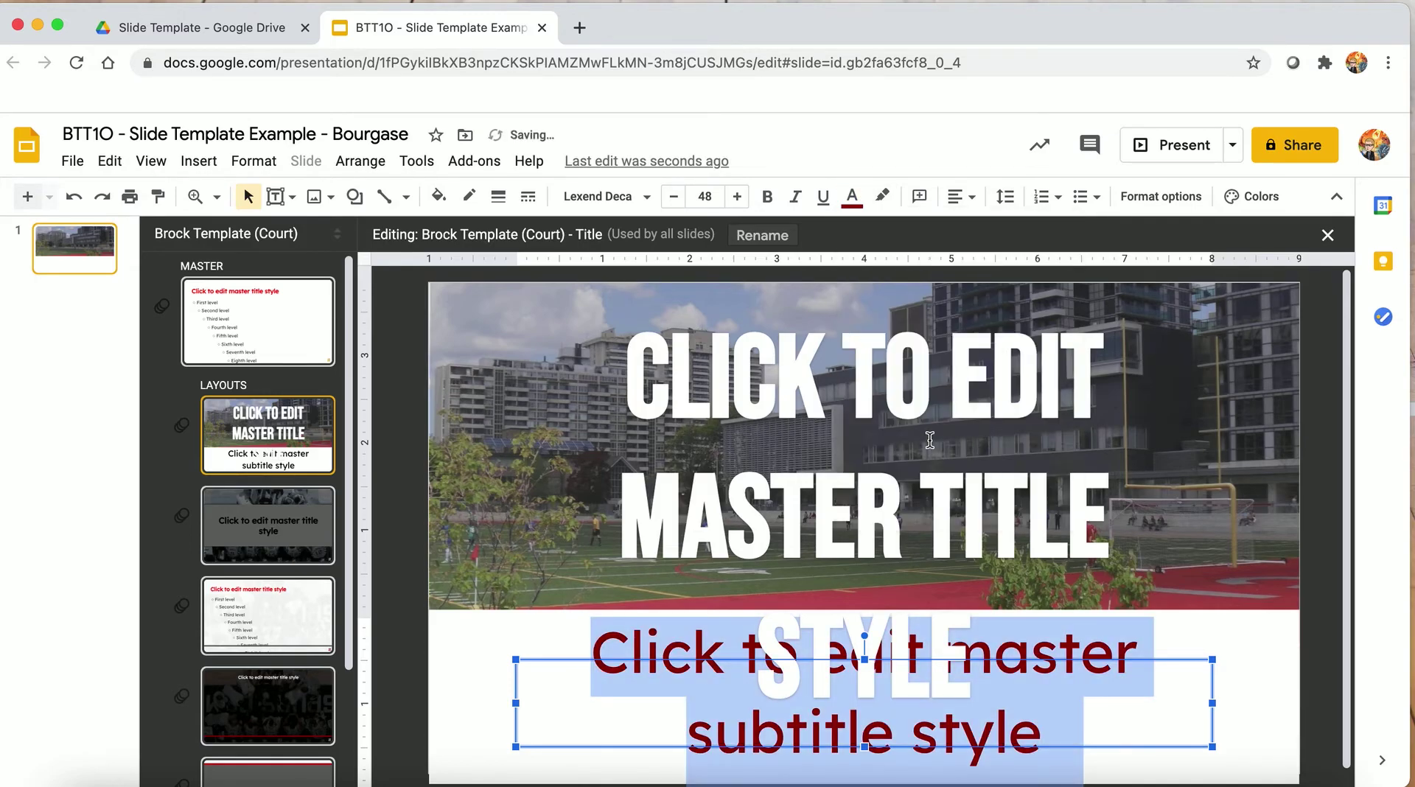
click(485, 376)
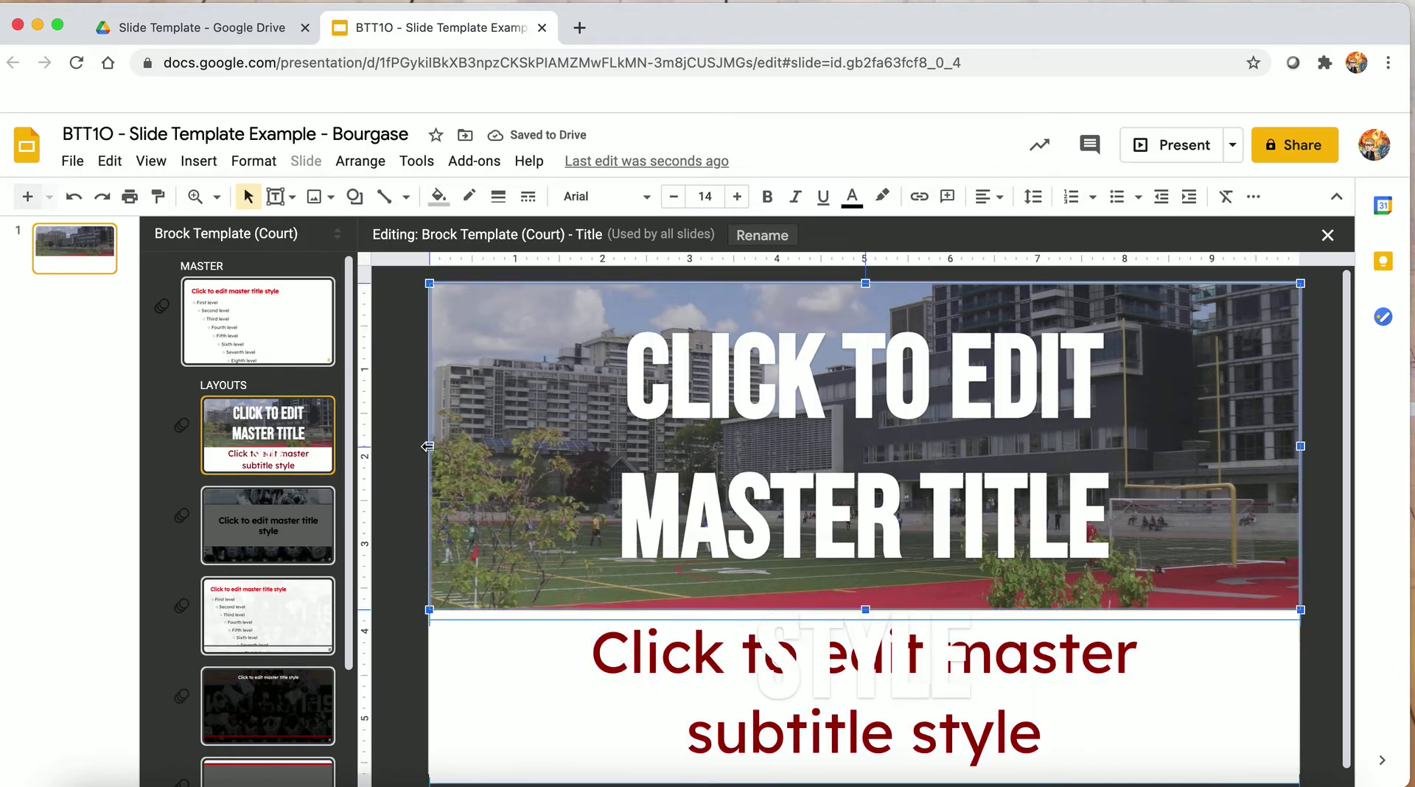
click(476, 670)
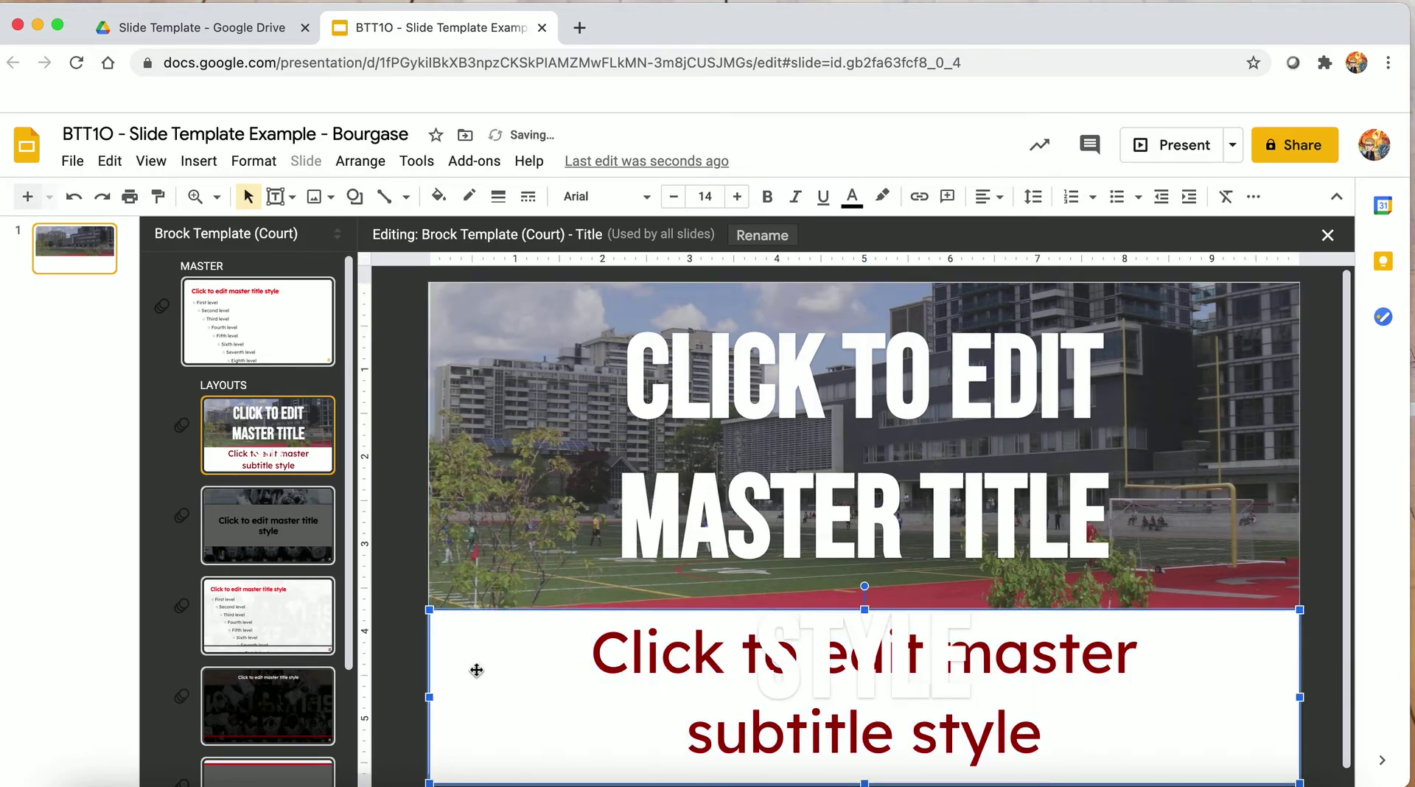
click(486, 540)
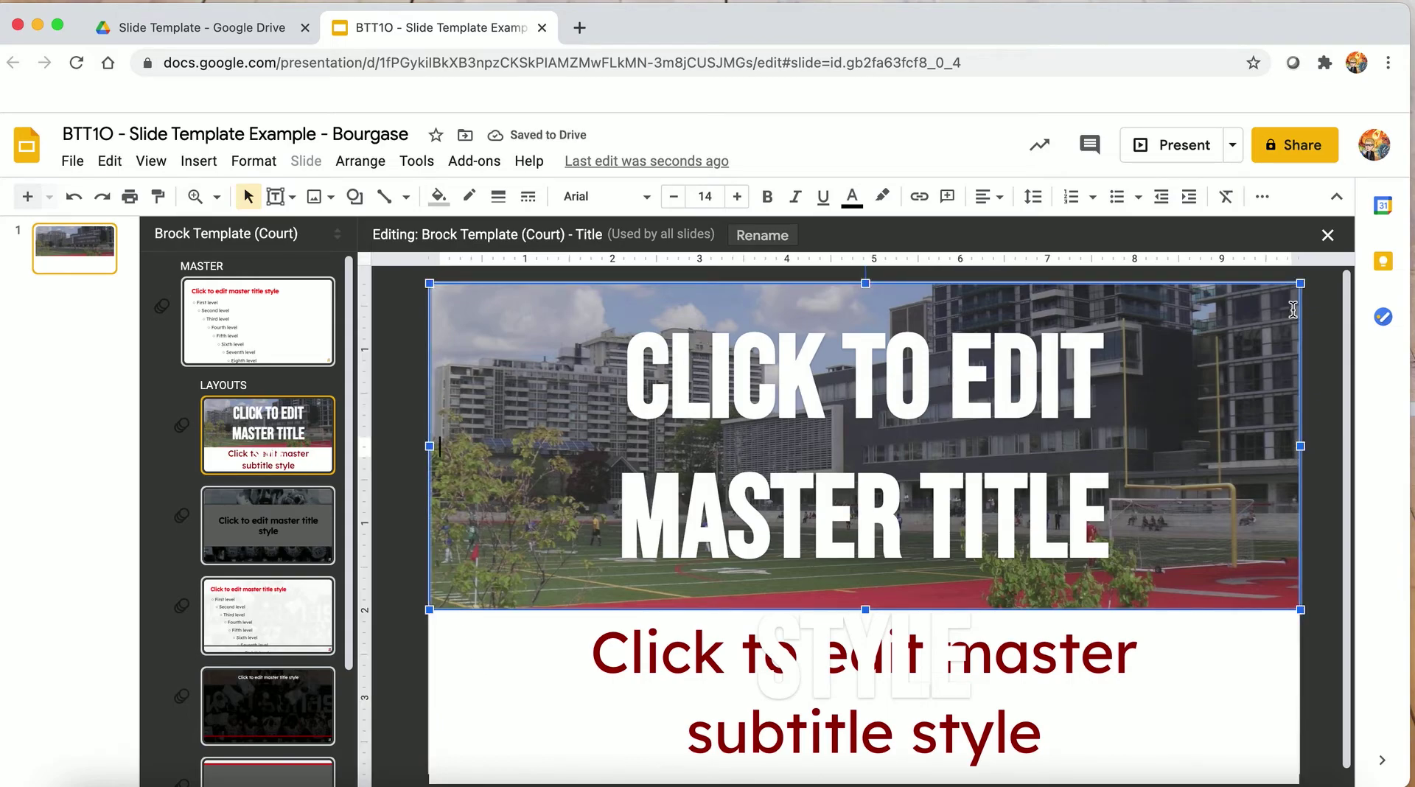
In Format options, set the photo box's X position to 0 and check its 10-inch width.
click(1264, 199)
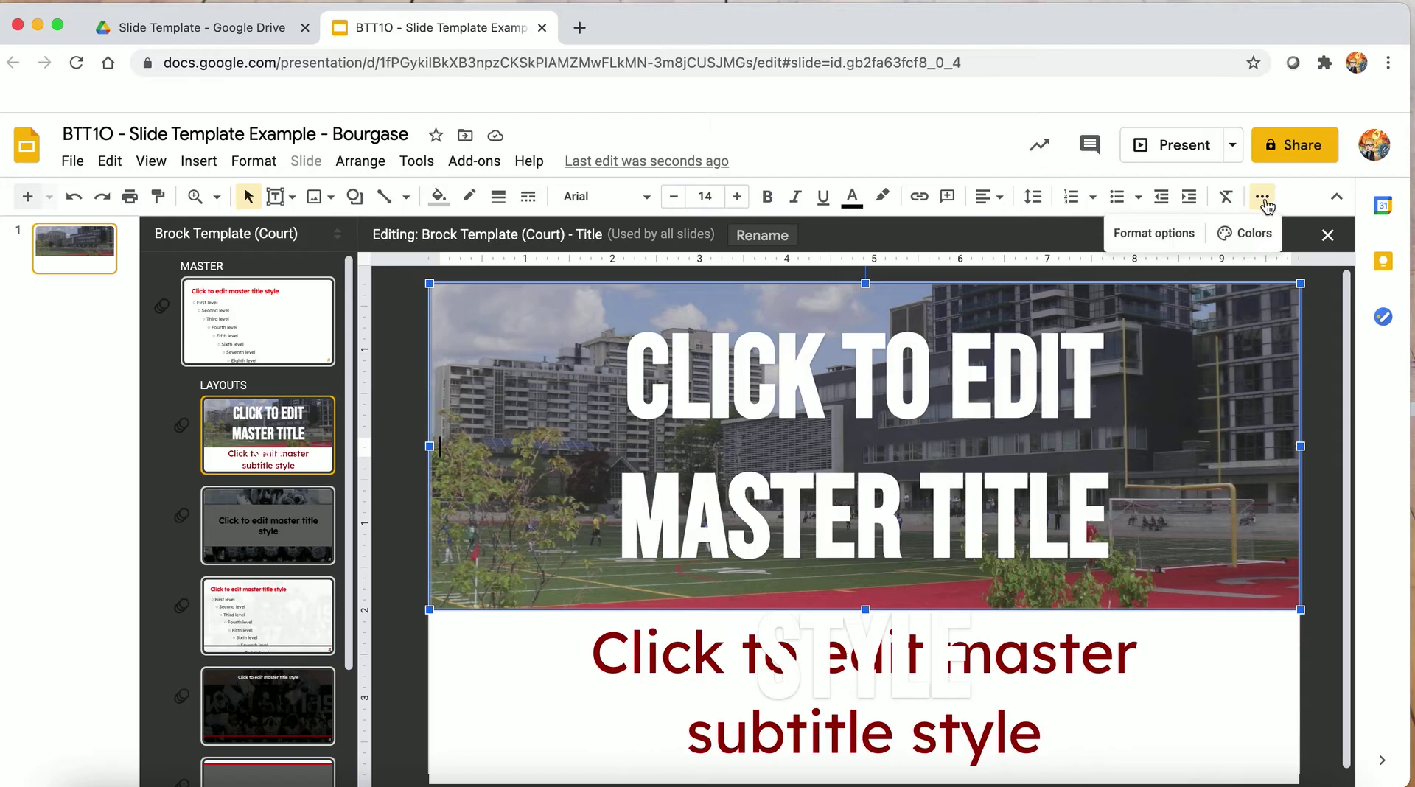
click(1159, 235)
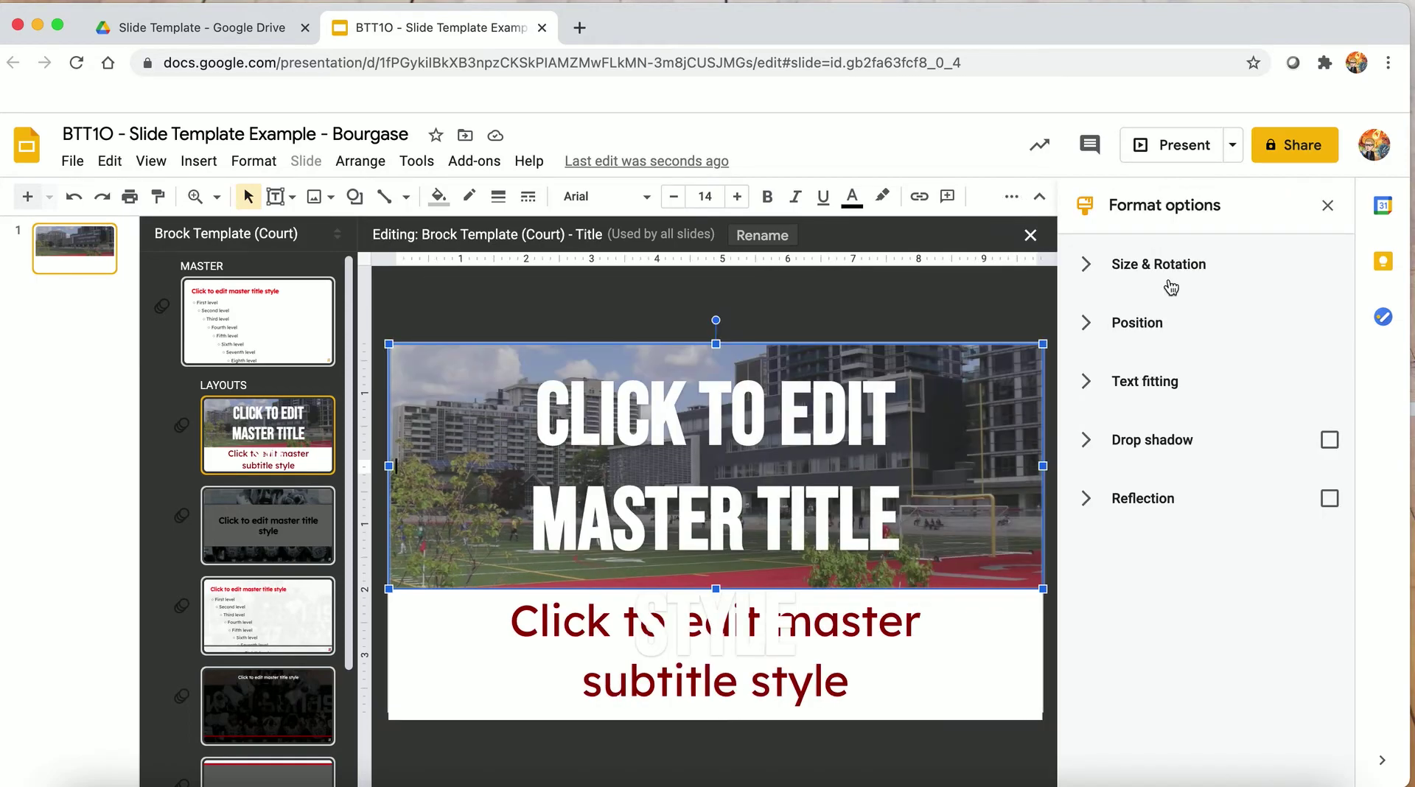
click(1088, 322)
click(1110, 465)
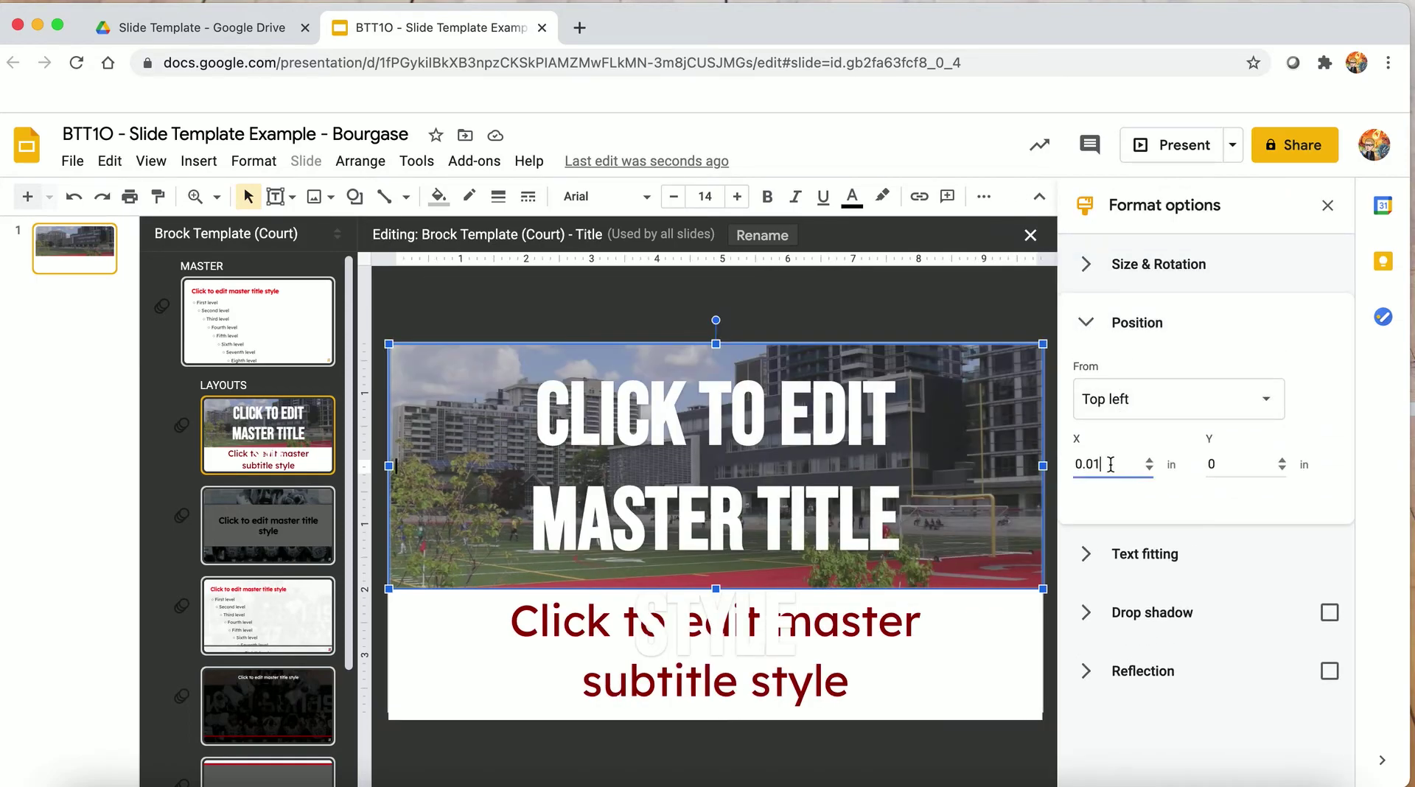
key(BackSpace)
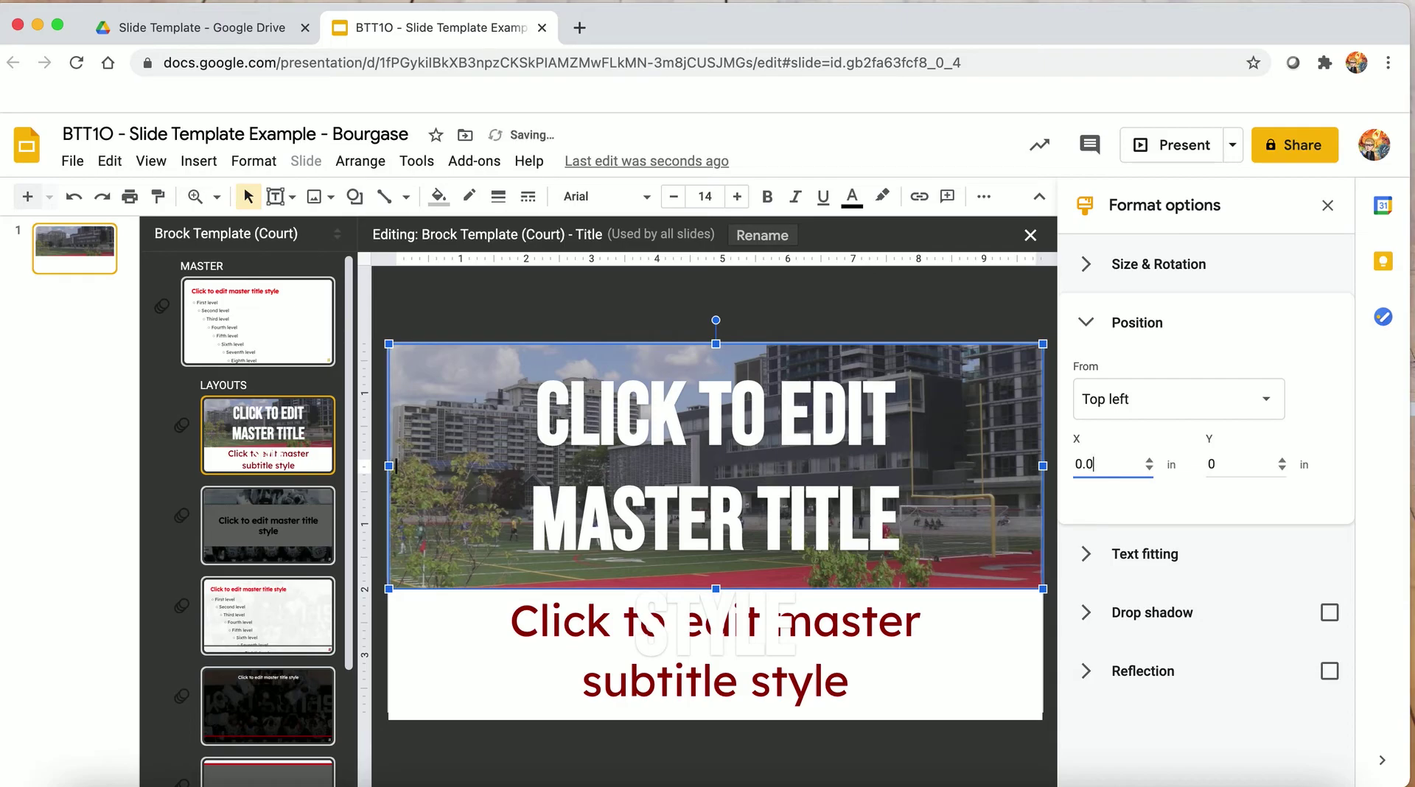
click(1099, 270)
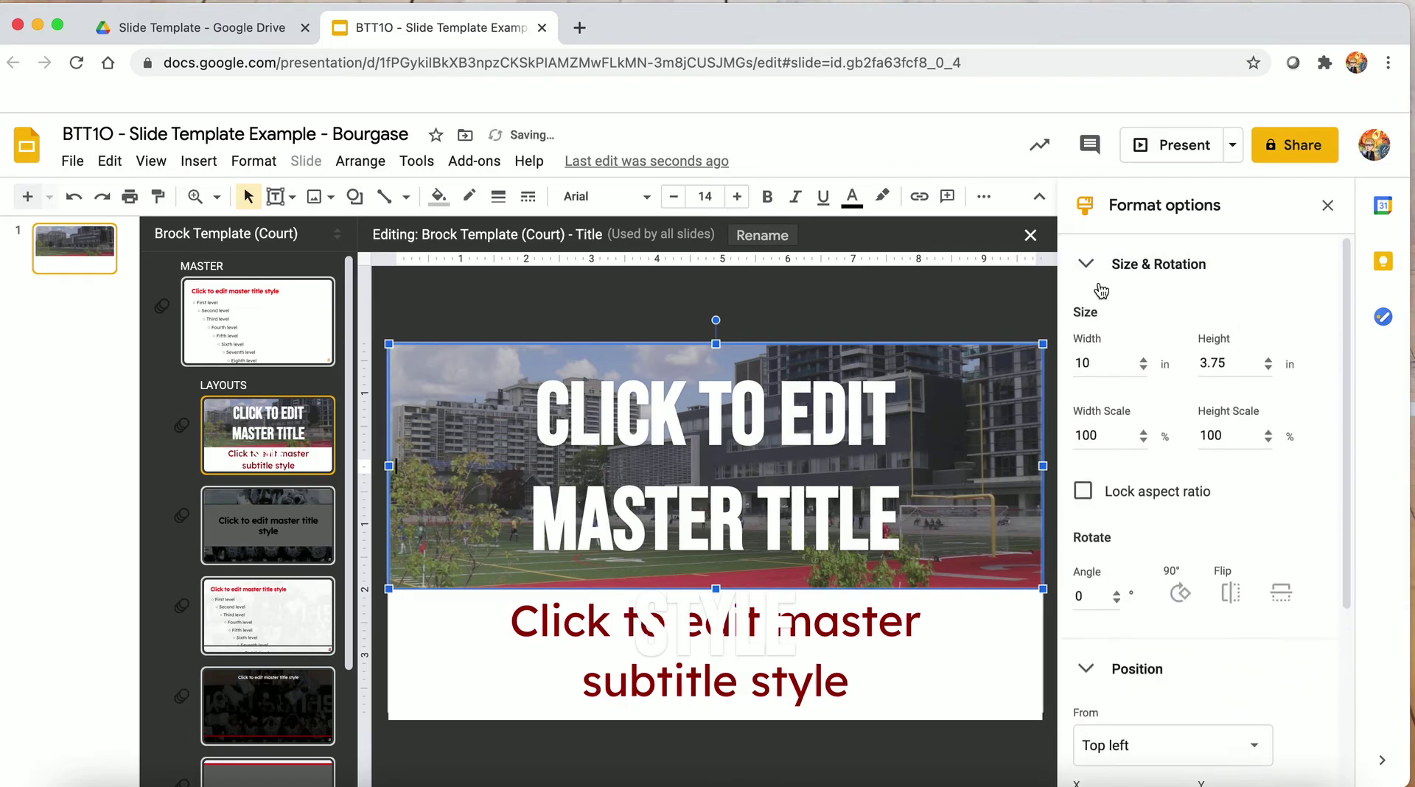
click(1108, 364)
Keep the top-left reference point with X and Y at 0, then open the Chapter Heading Pink layout.
click(1091, 671)
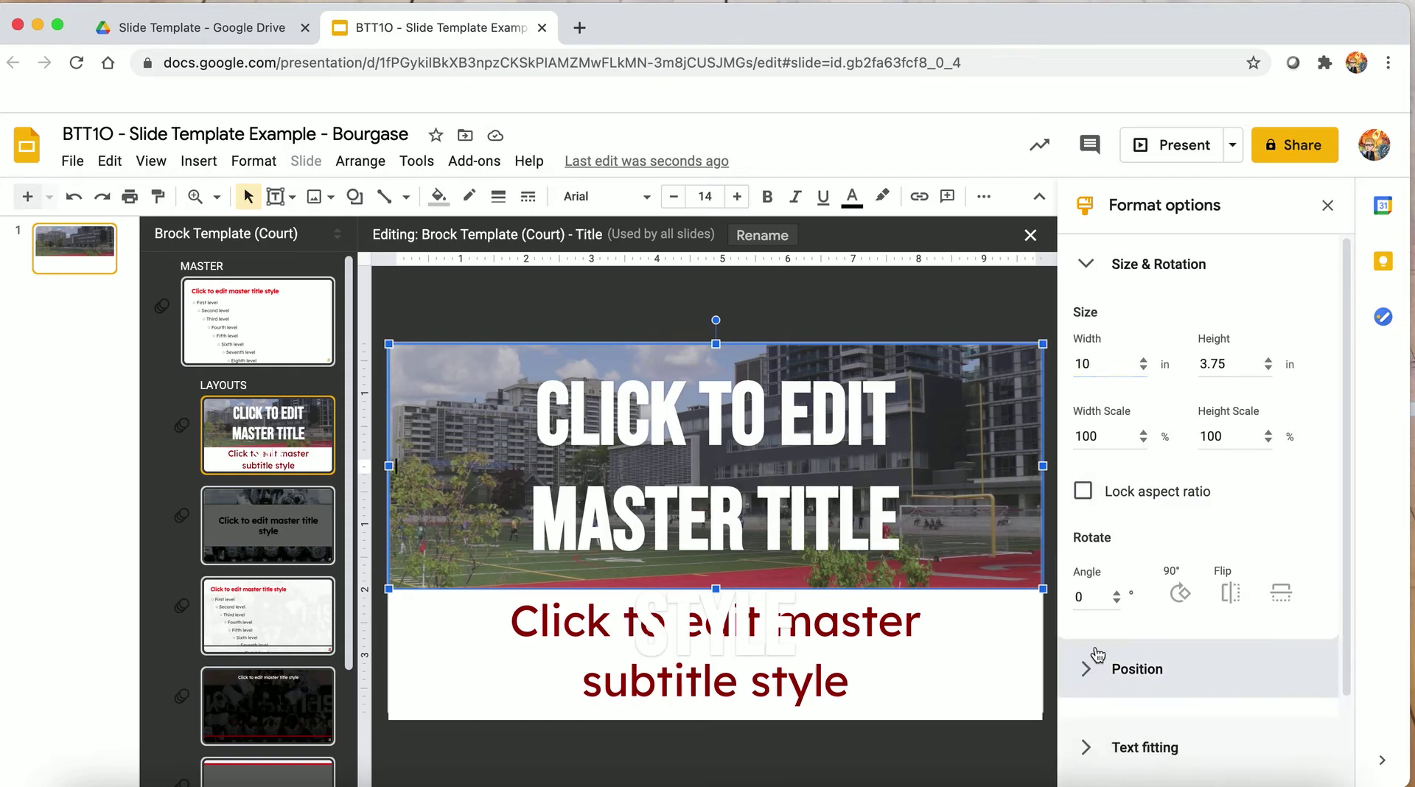
click(1100, 673)
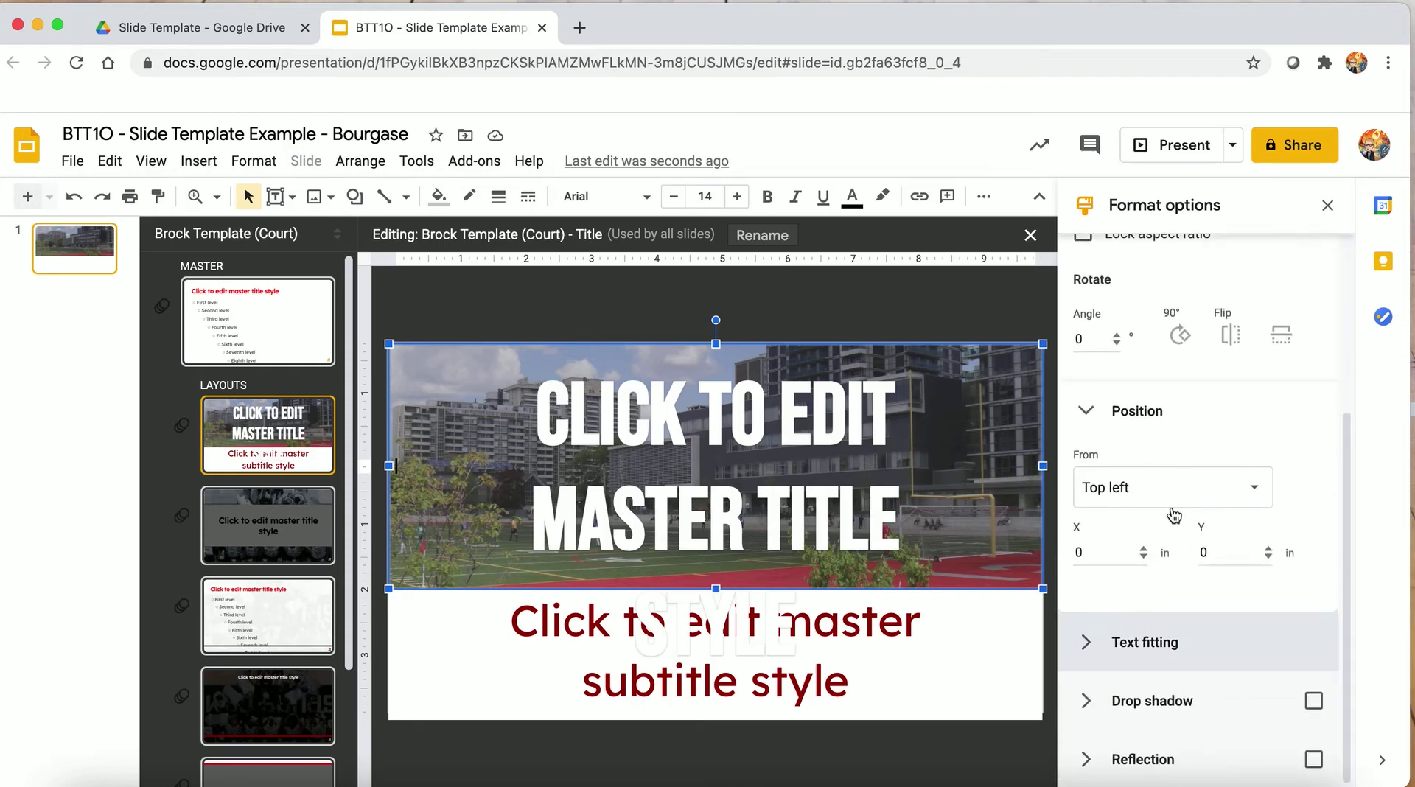
click(1182, 504)
click(1175, 499)
click(1108, 557)
click(1210, 554)
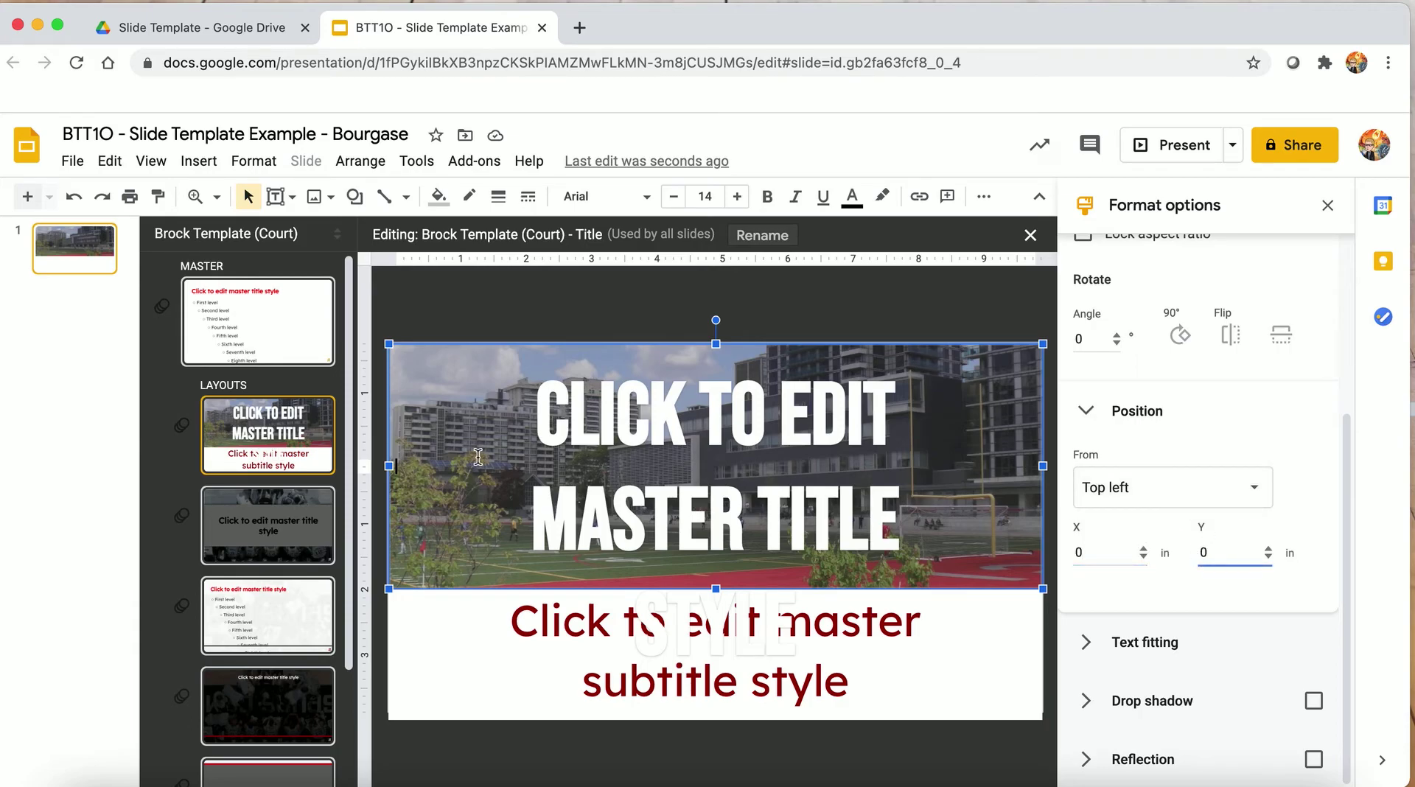
click(246, 519)
Fill the Chapter Heading Pink layout's grey title band with red.
click(457, 392)
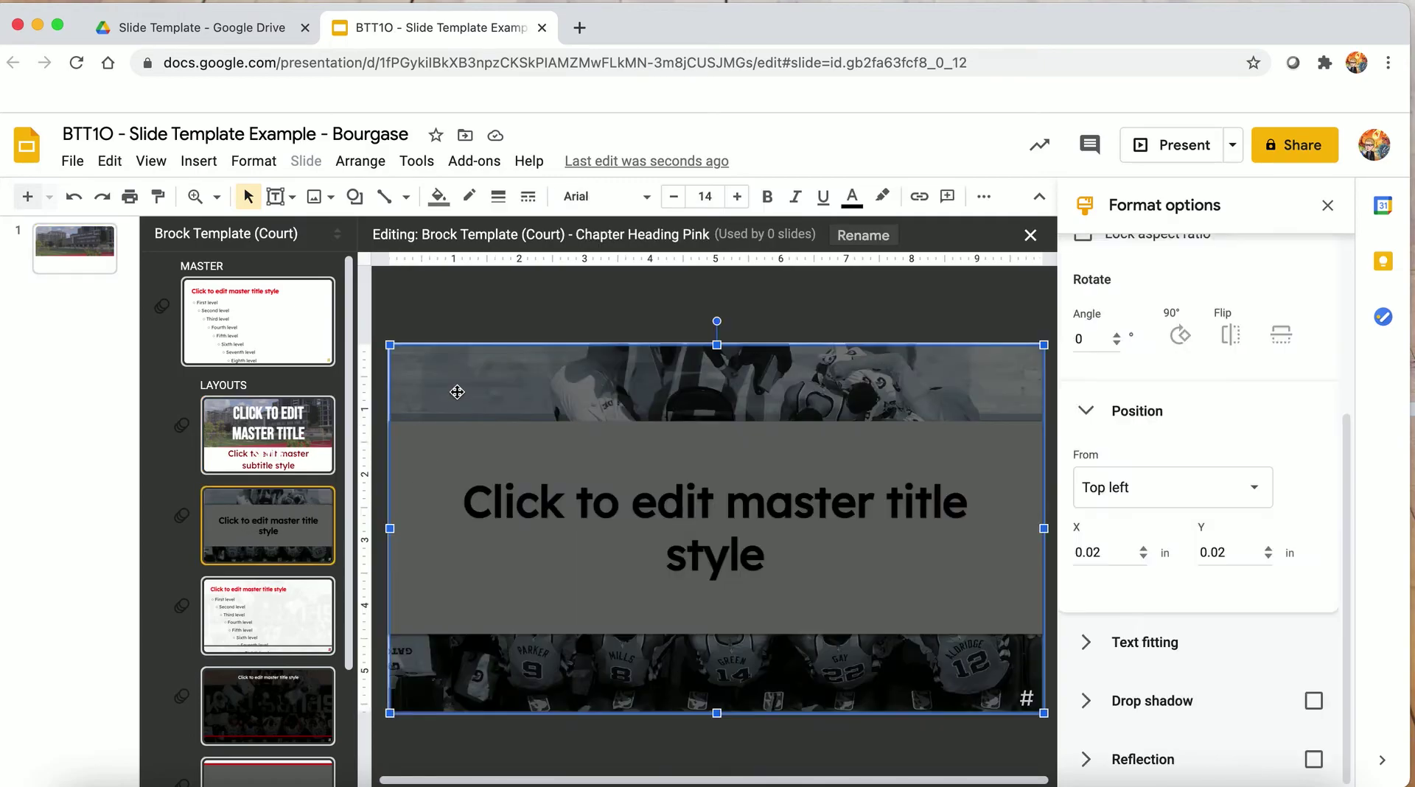
click(422, 453)
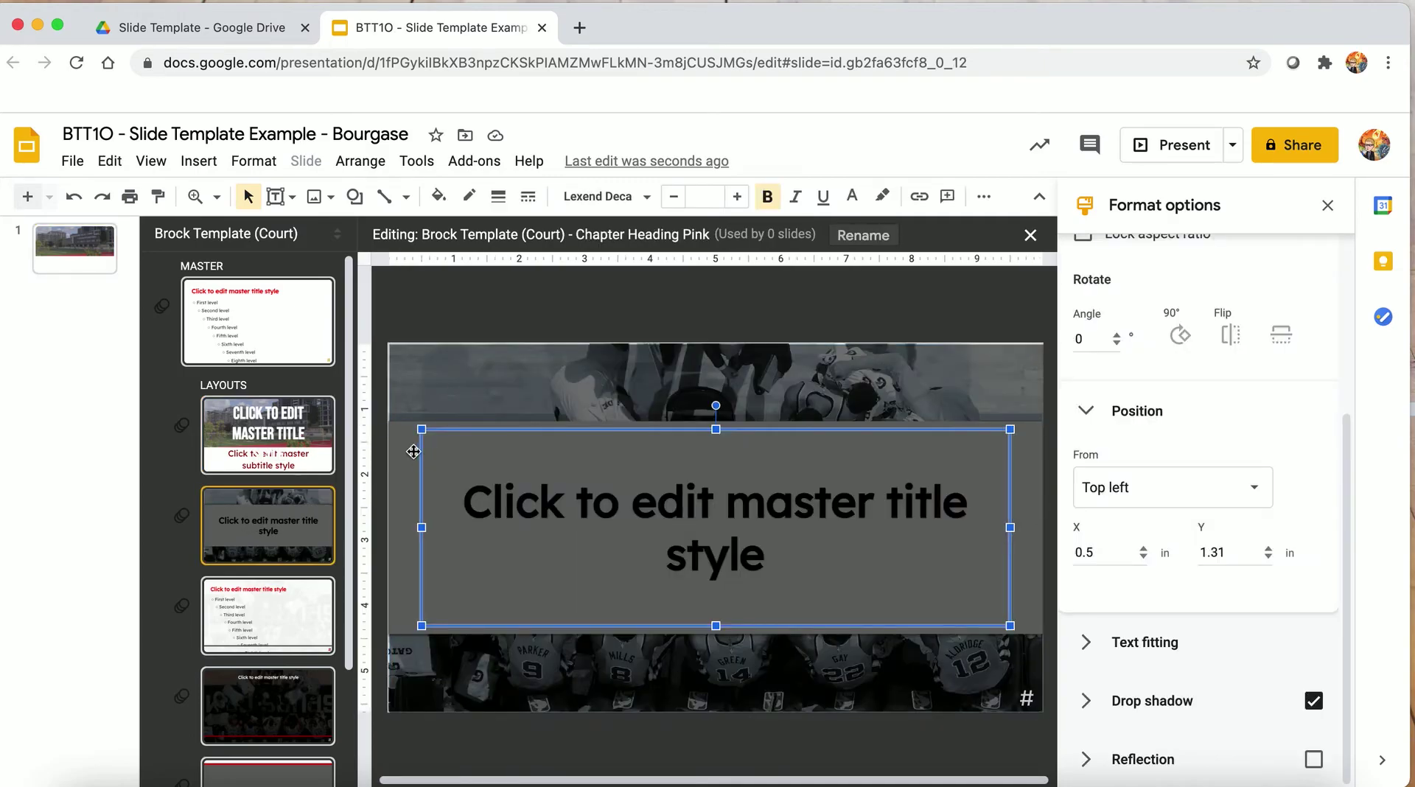
click(412, 451)
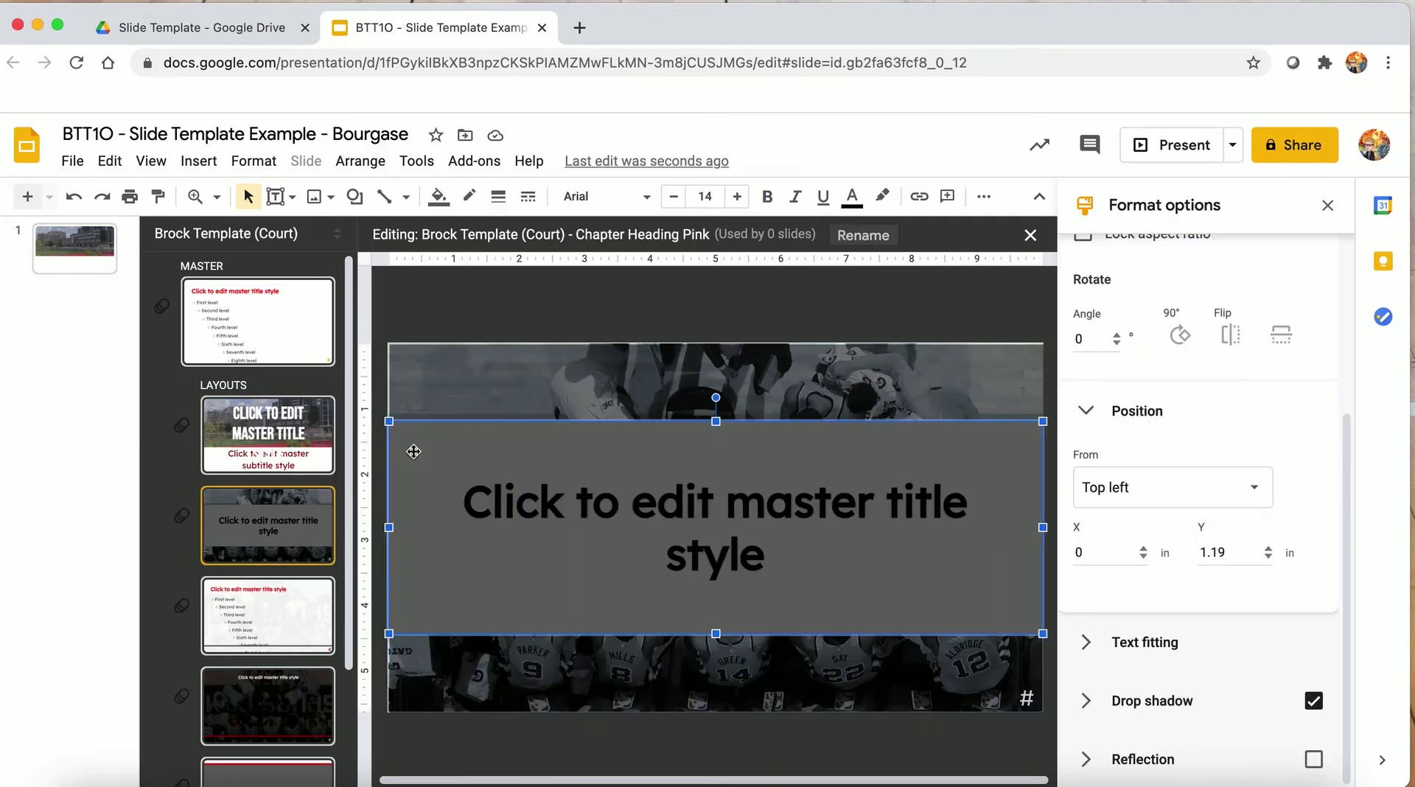
click(438, 197)
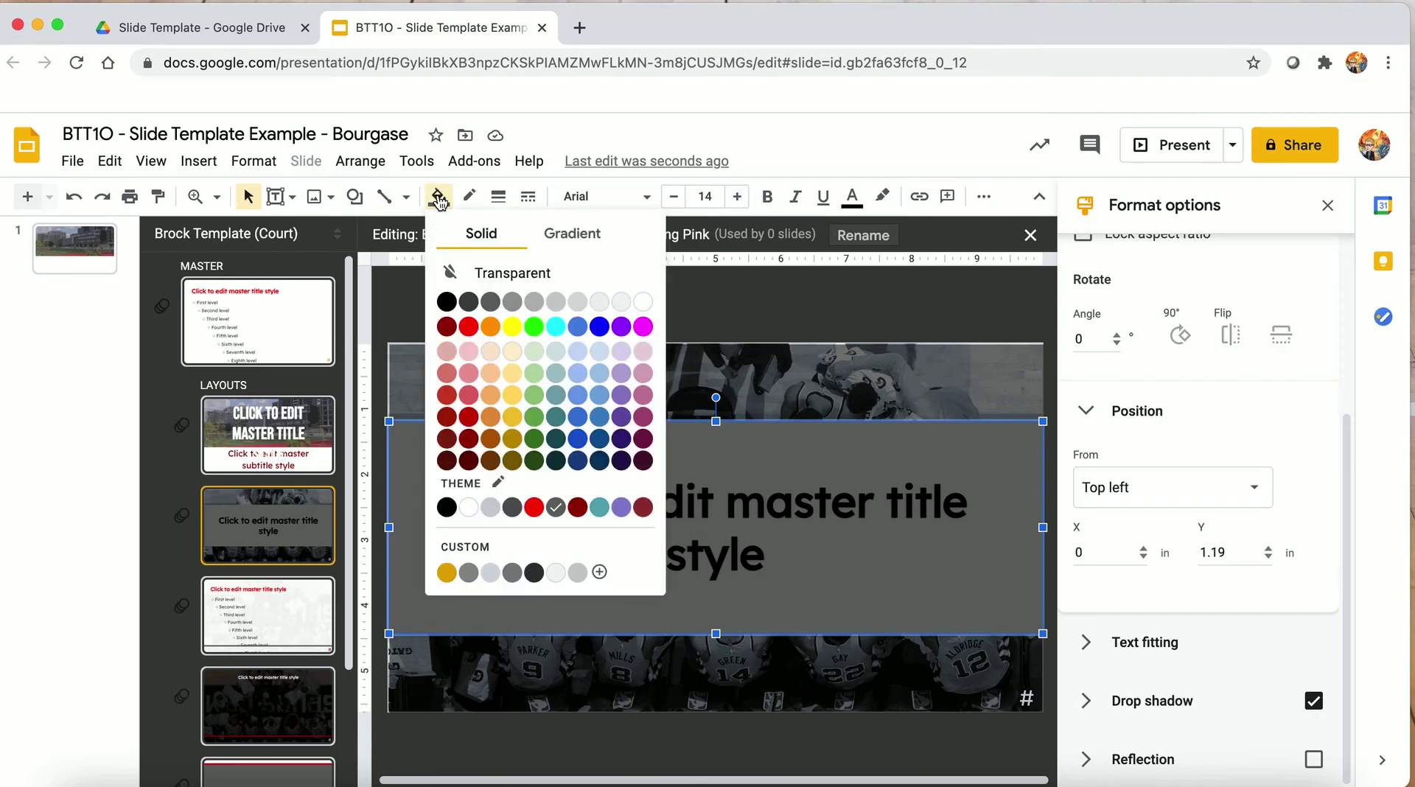
click(533, 507)
Make the layout's title text light grey.
triple_click(520, 505)
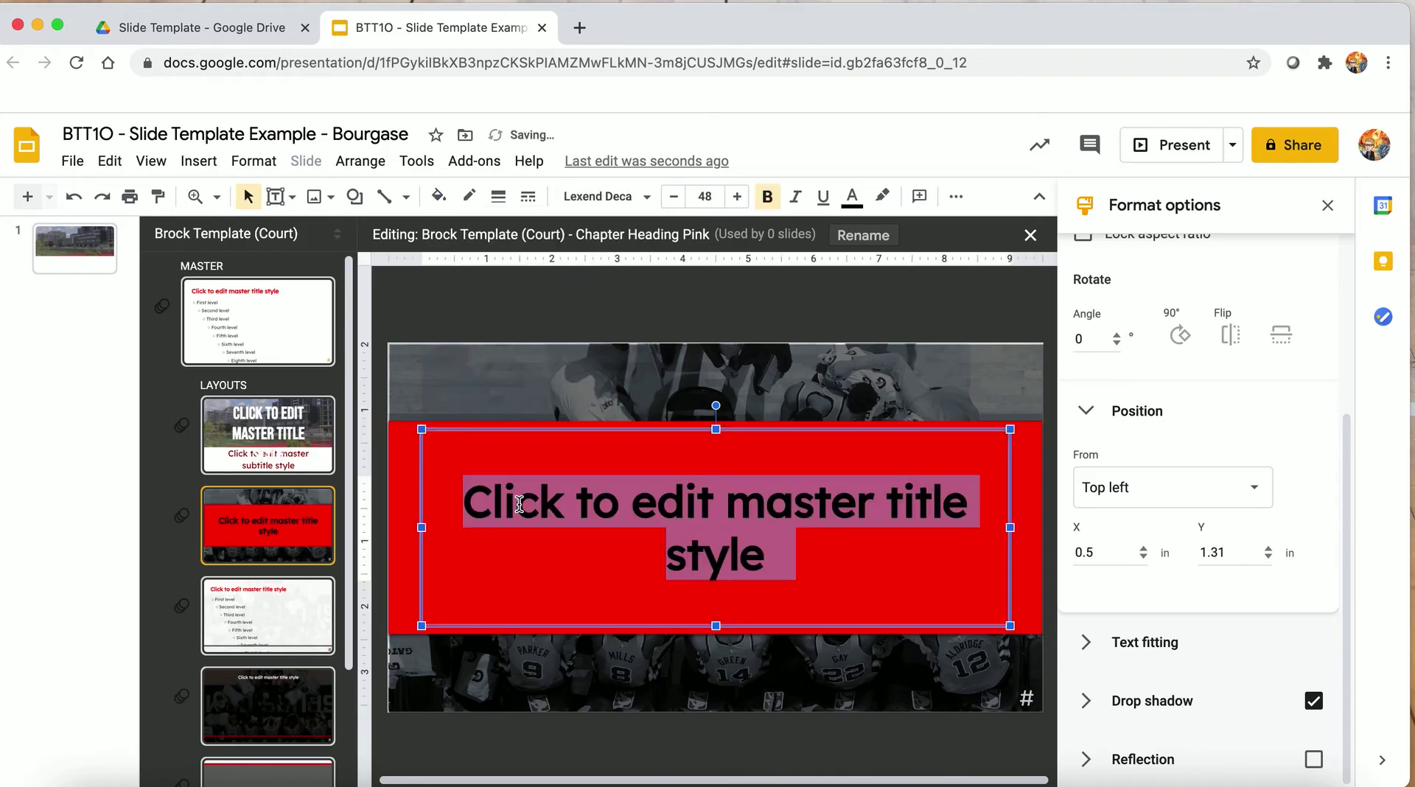
click(550, 430)
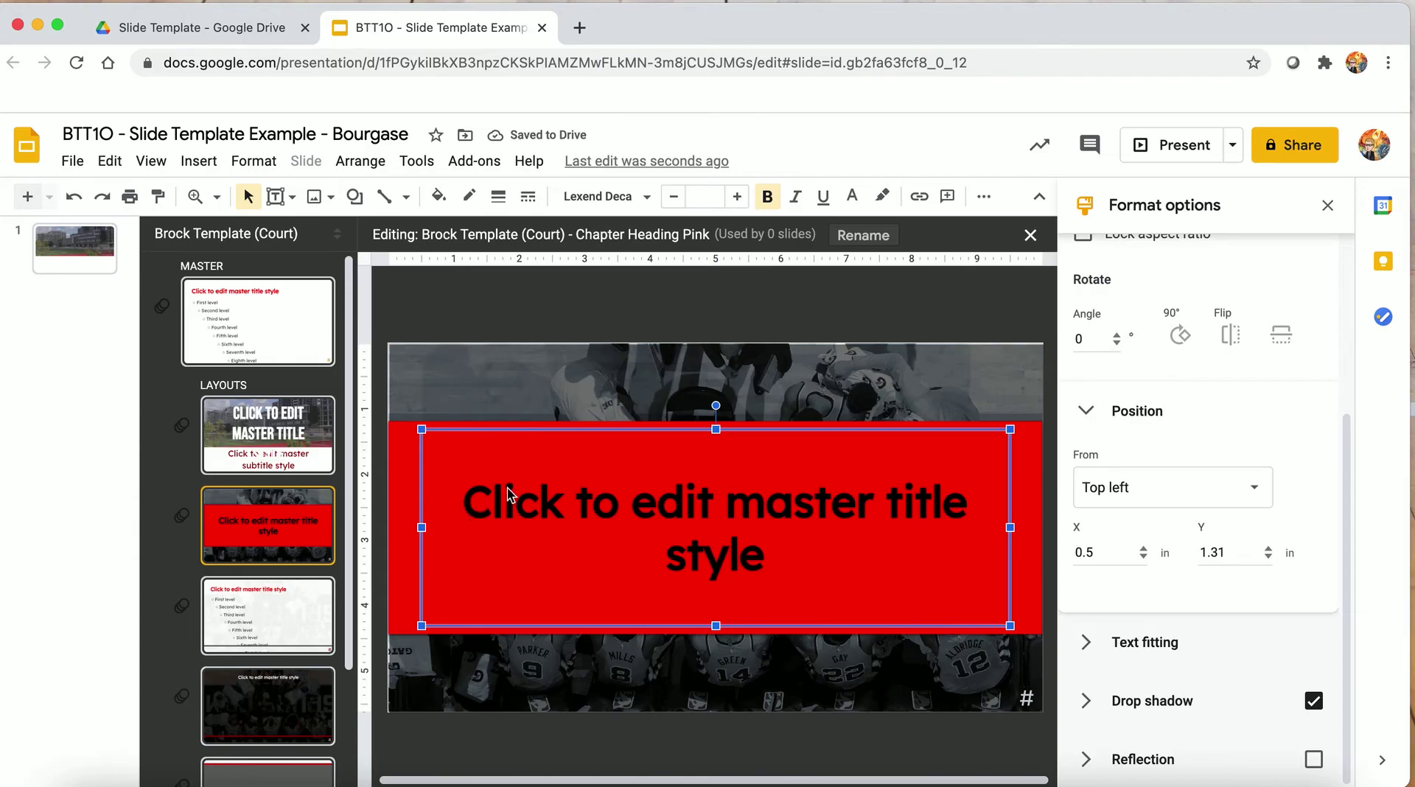
triple_click(479, 519)
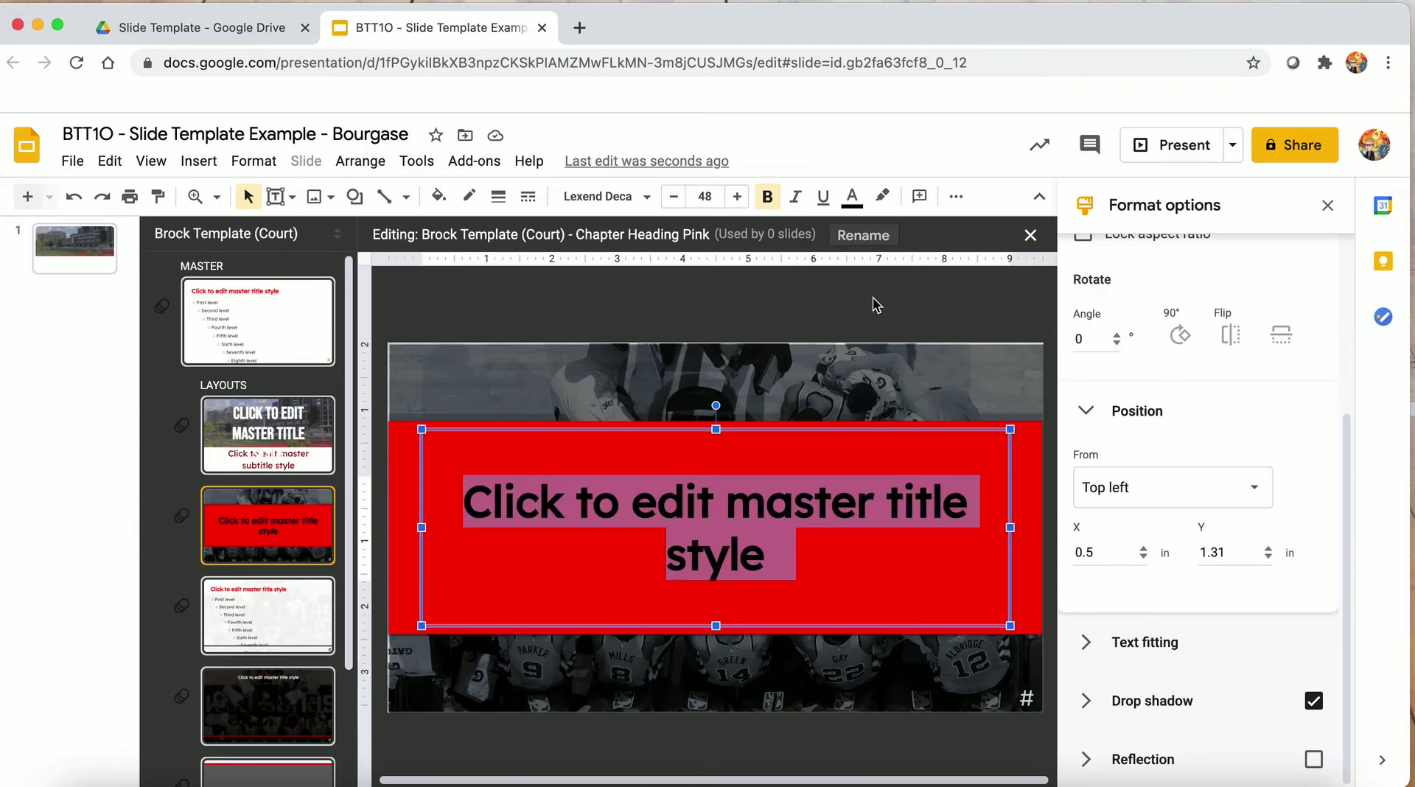
click(853, 196)
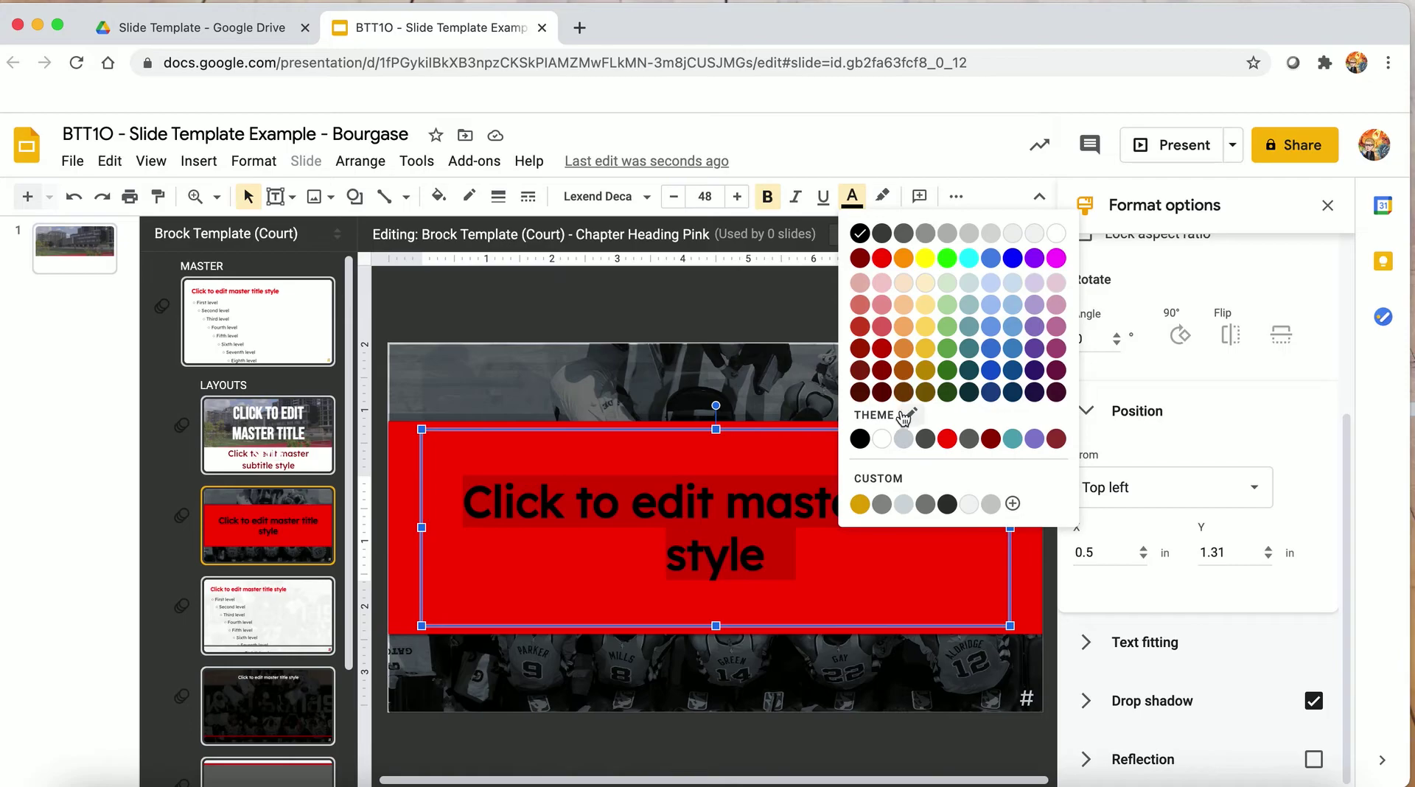
click(902, 441)
click(758, 395)
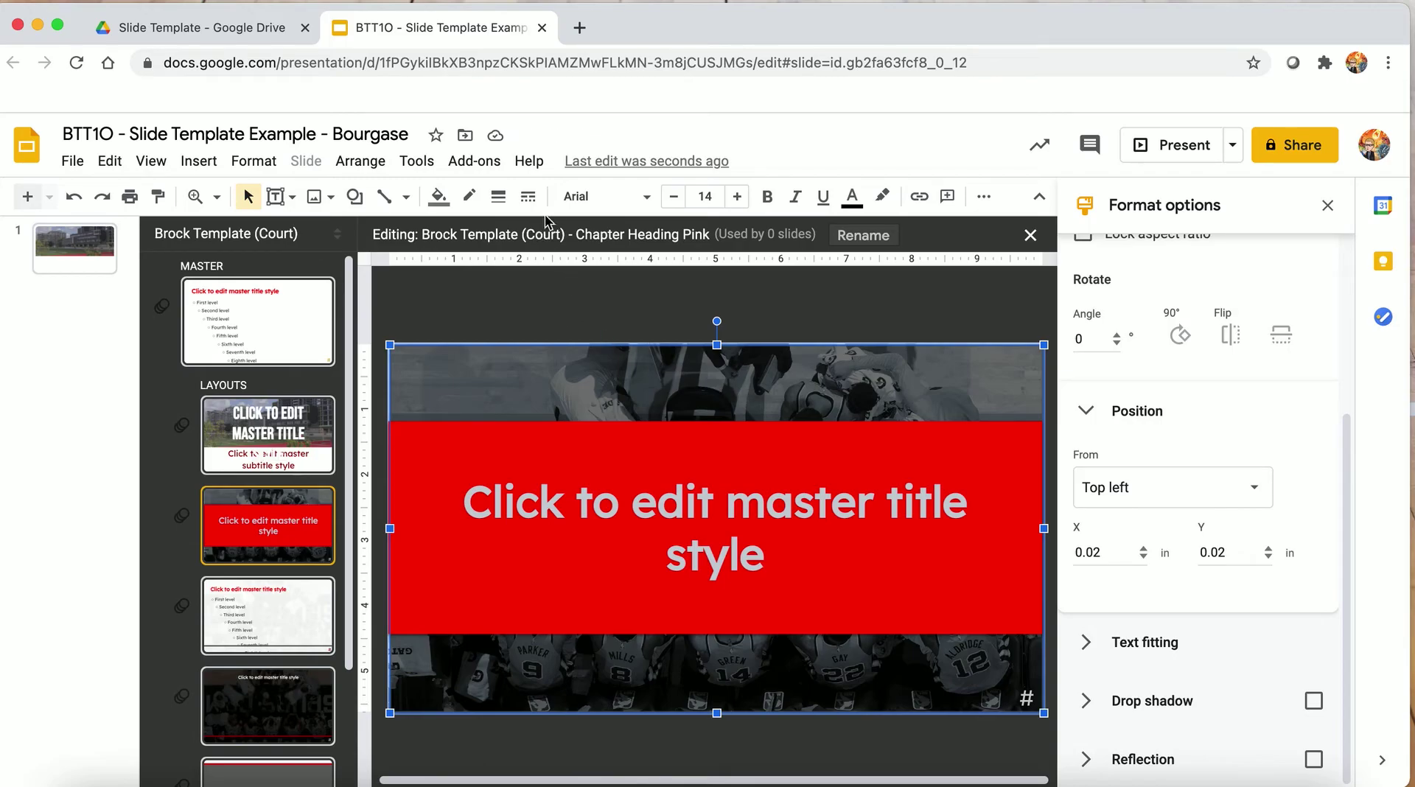
Apply NTCI - Image 2 as the Chapter Heading Pink layout's background image.
click(576, 324)
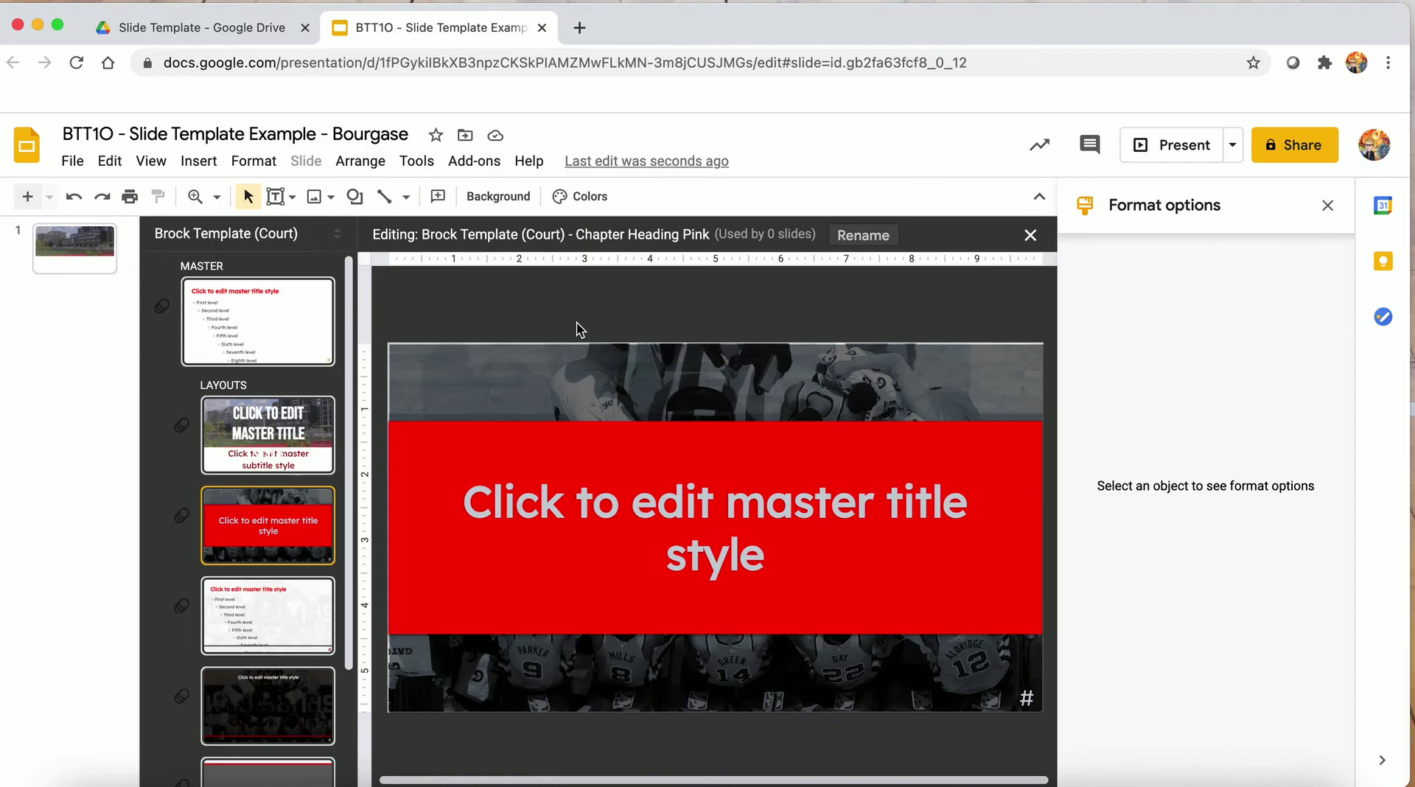
click(499, 196)
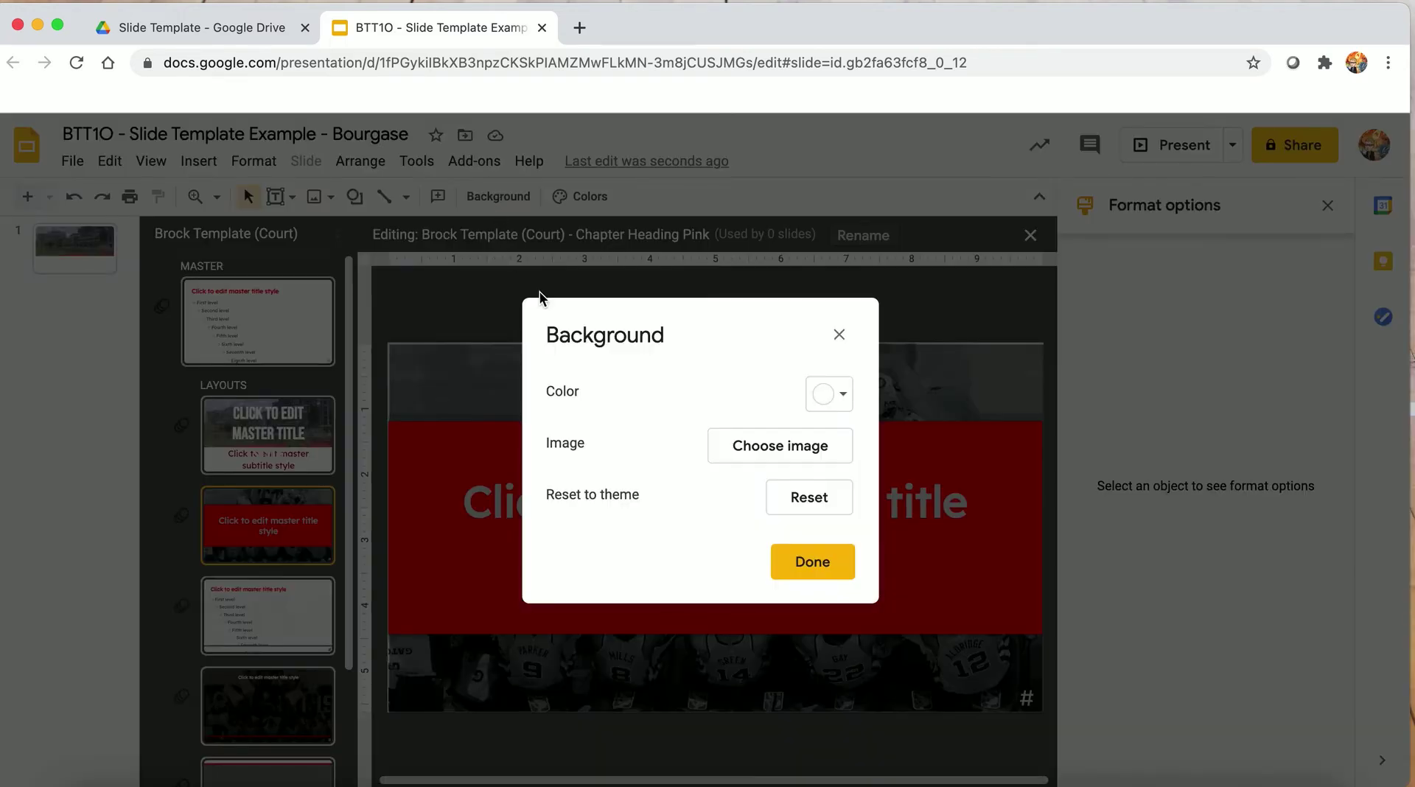
click(780, 445)
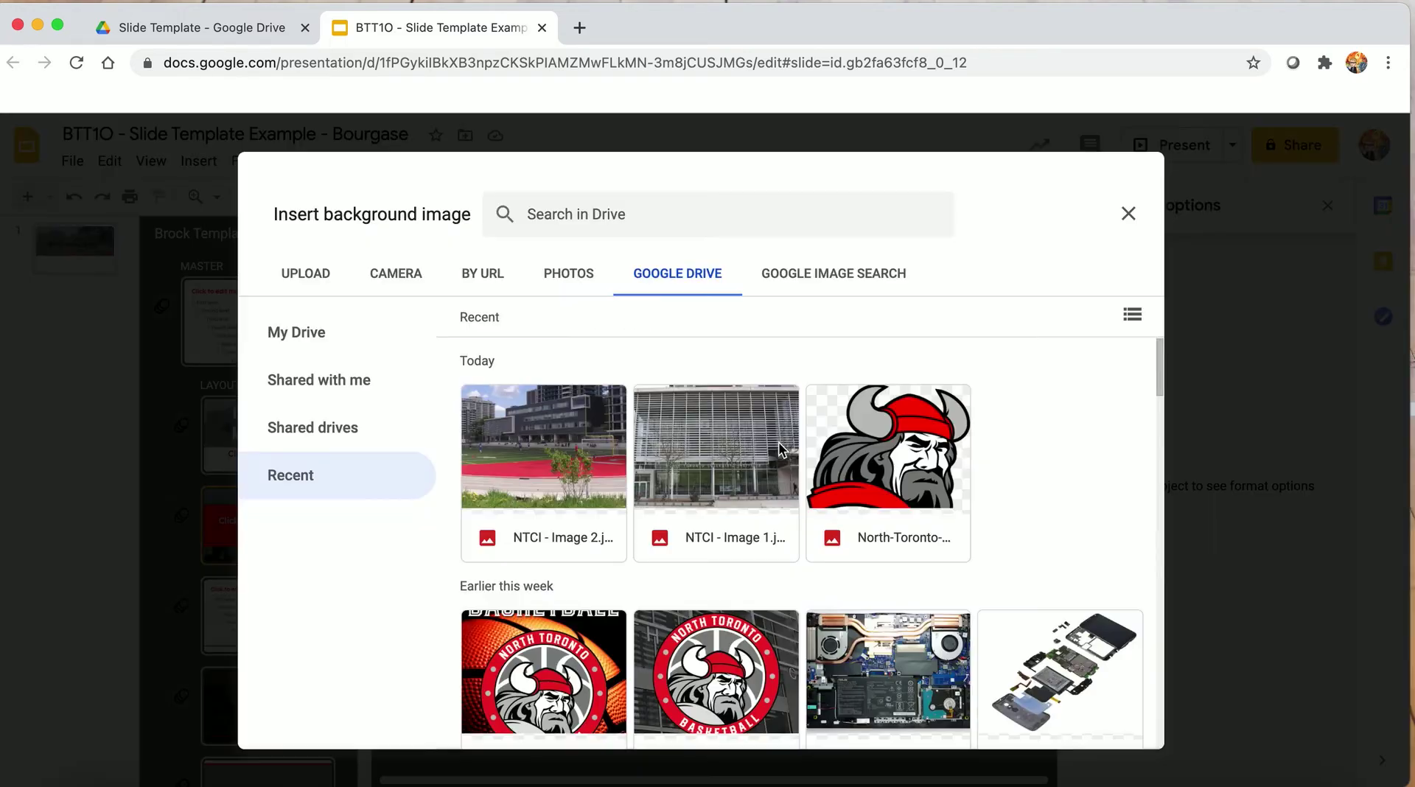
double_click(530, 436)
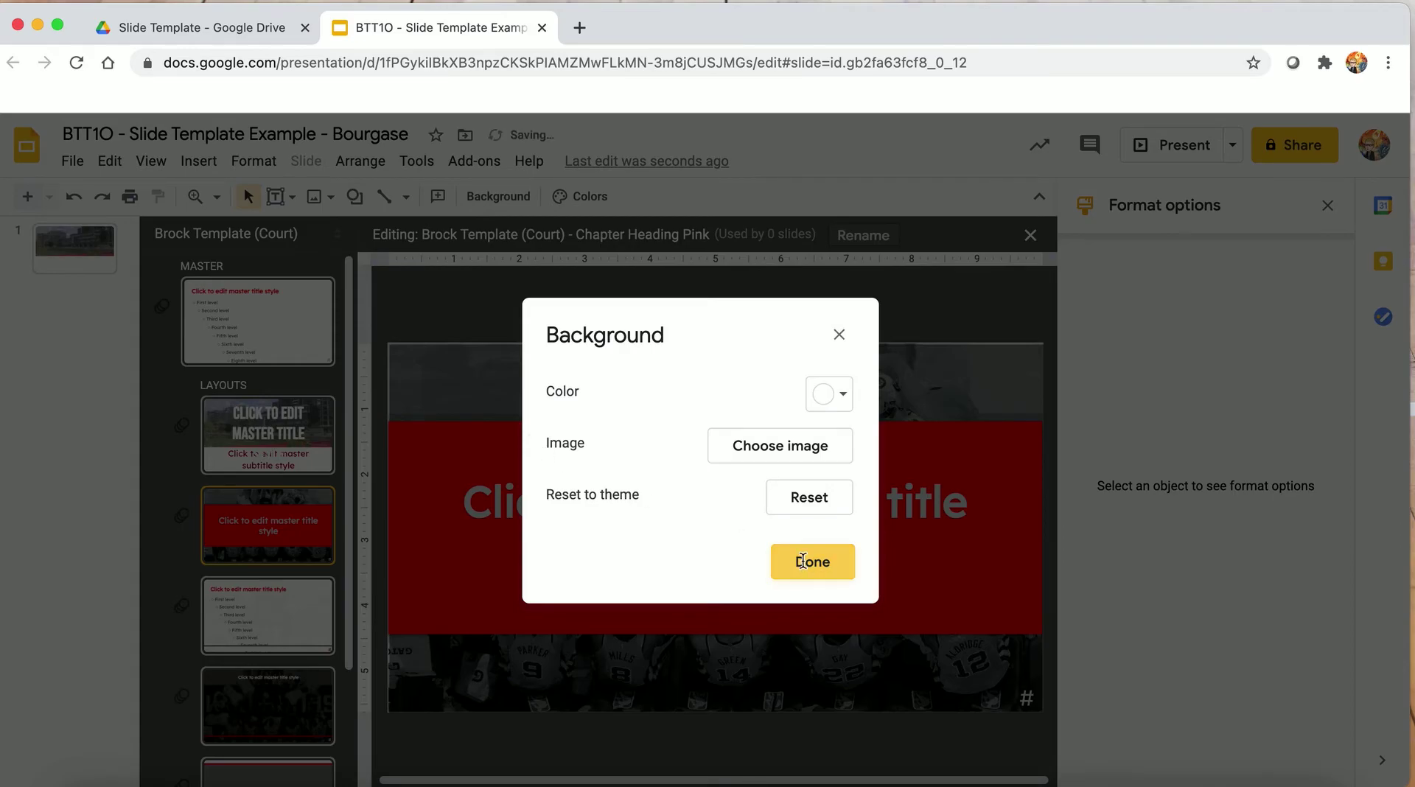
click(802, 564)
key(Down)
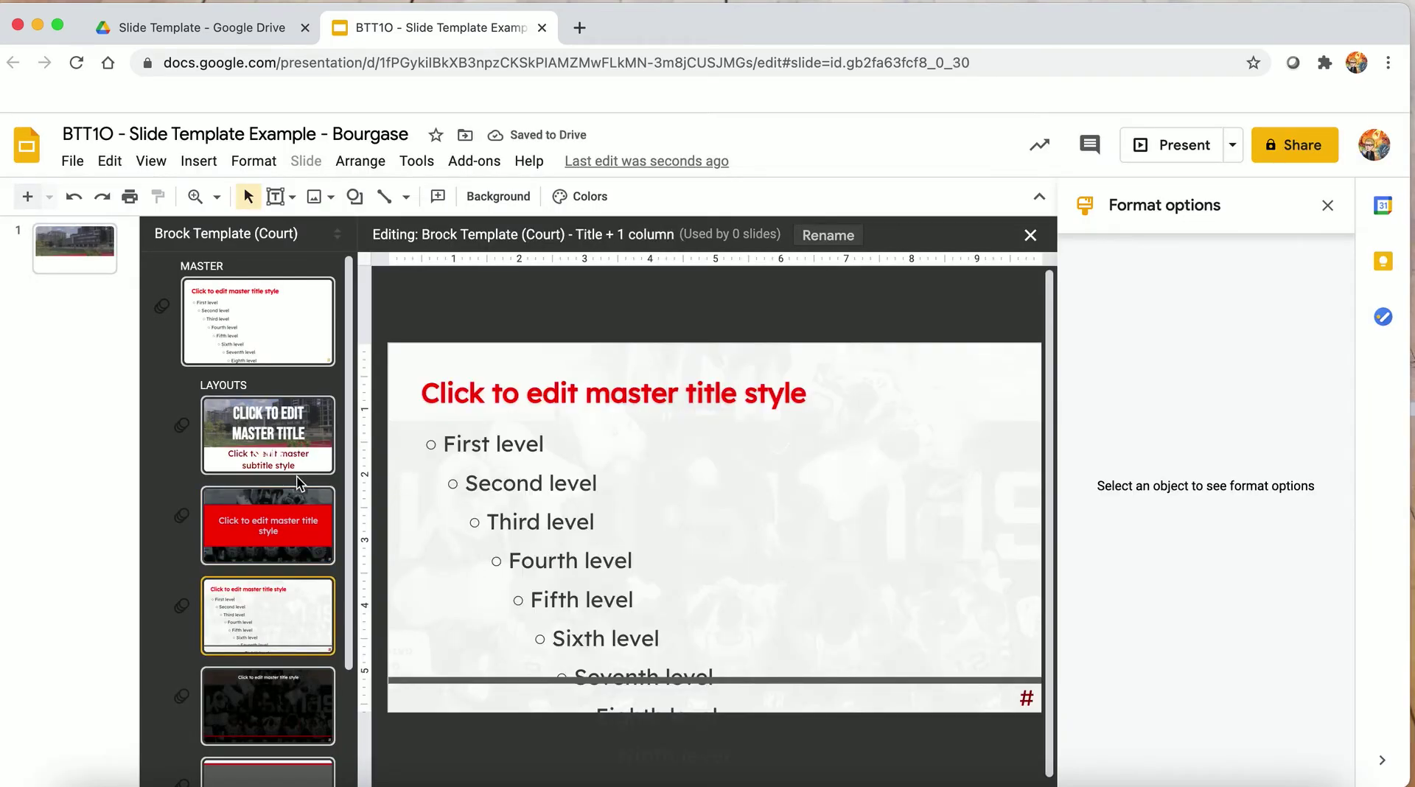
click(243, 538)
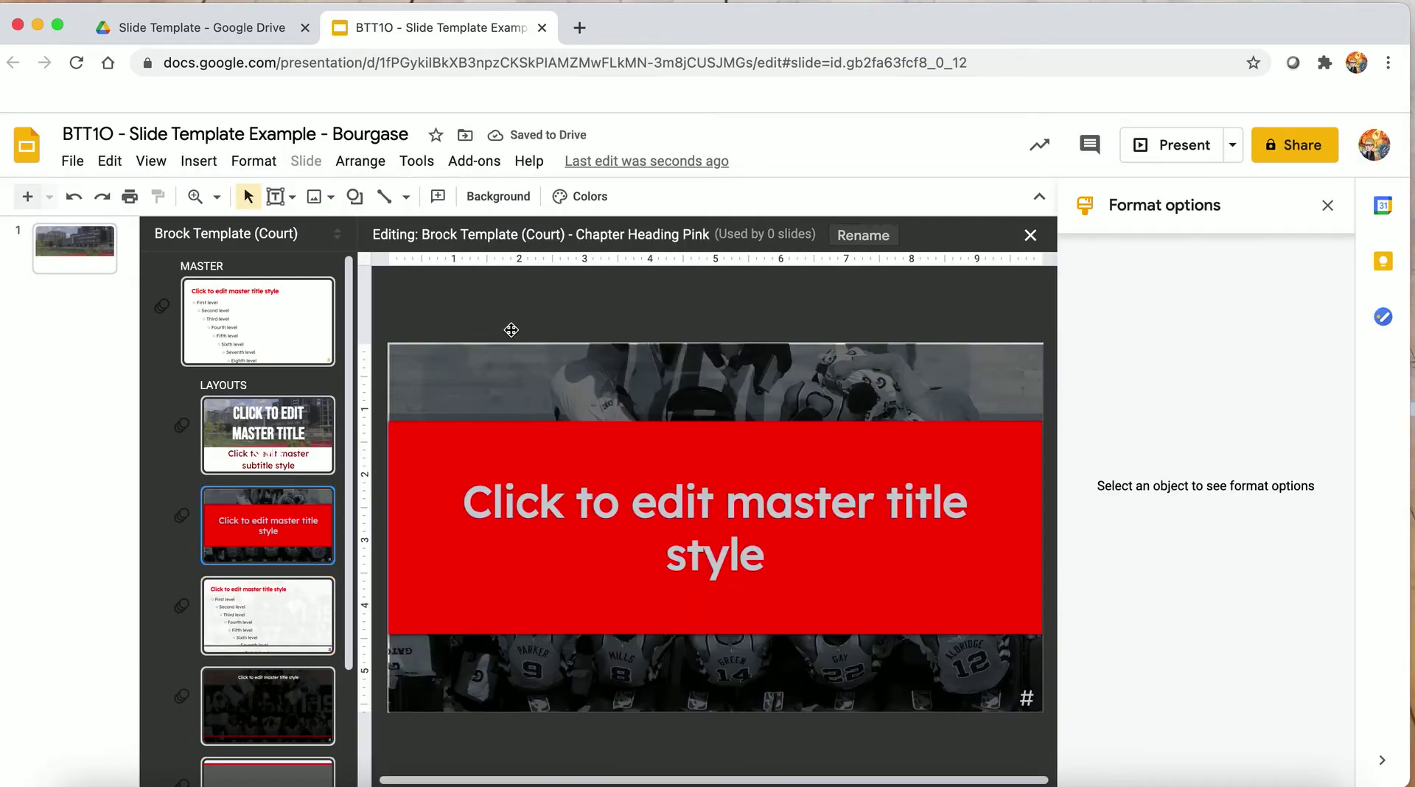
Reinsert NTCI - Image 2 from Drive as the layout background and confirm with Done.
click(498, 197)
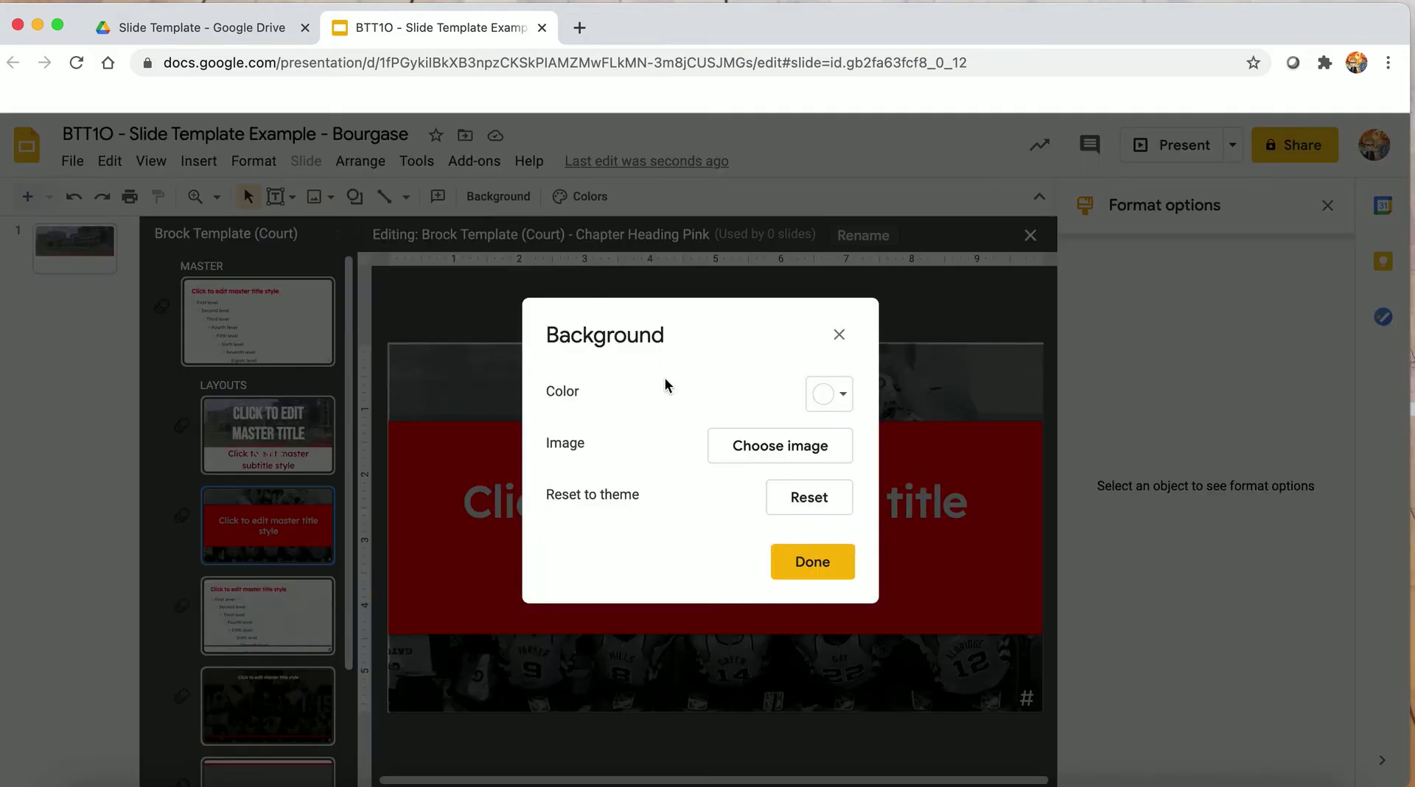
click(740, 449)
click(560, 454)
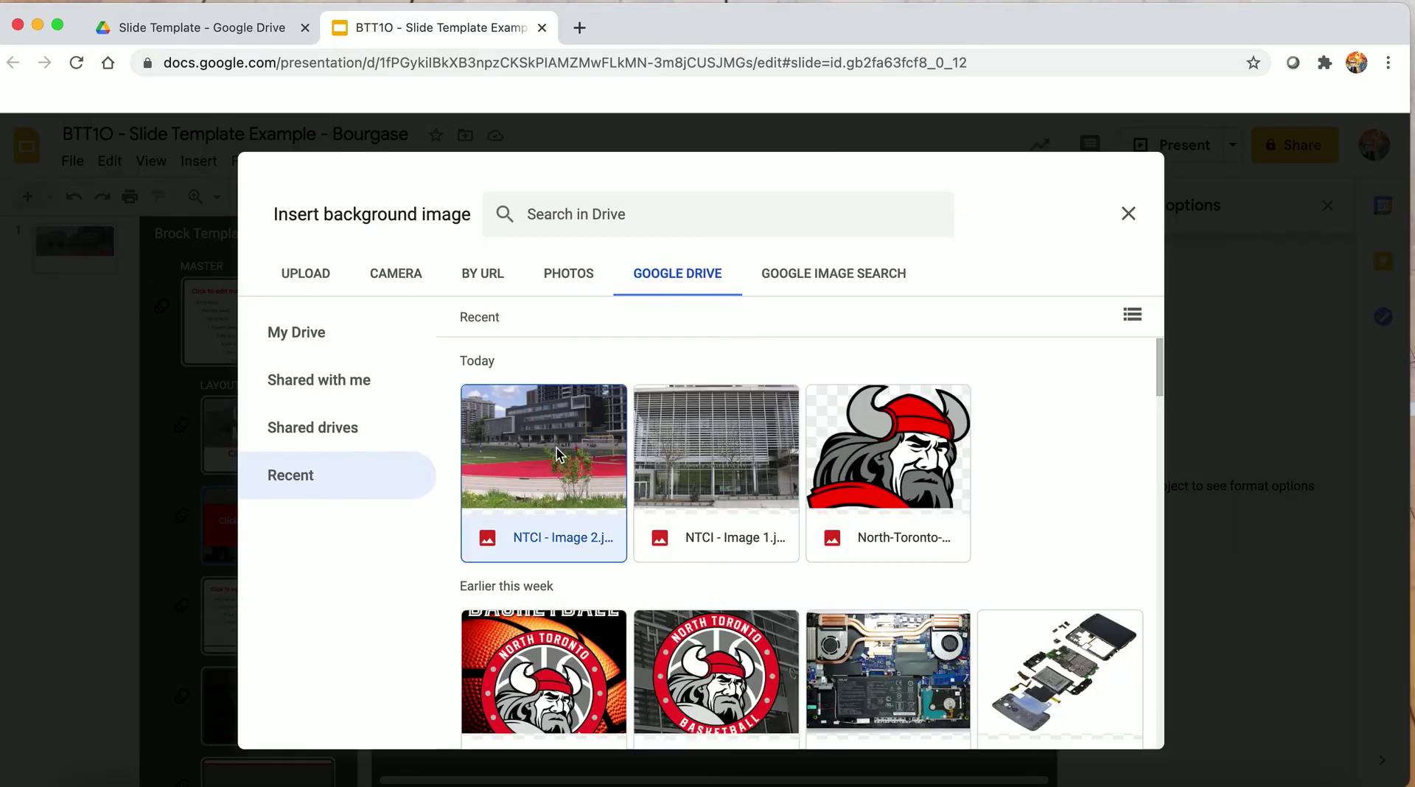
click(1117, 731)
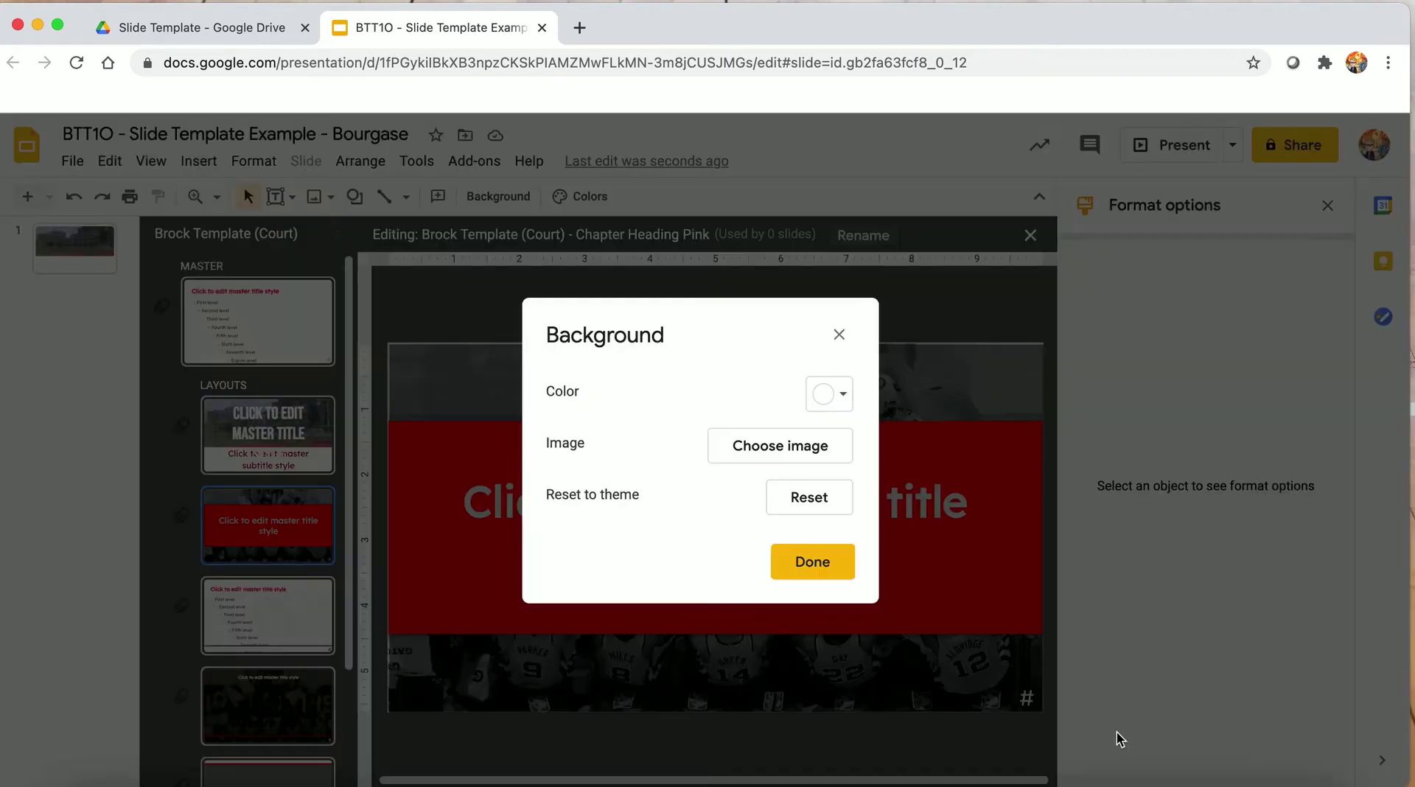
click(824, 564)
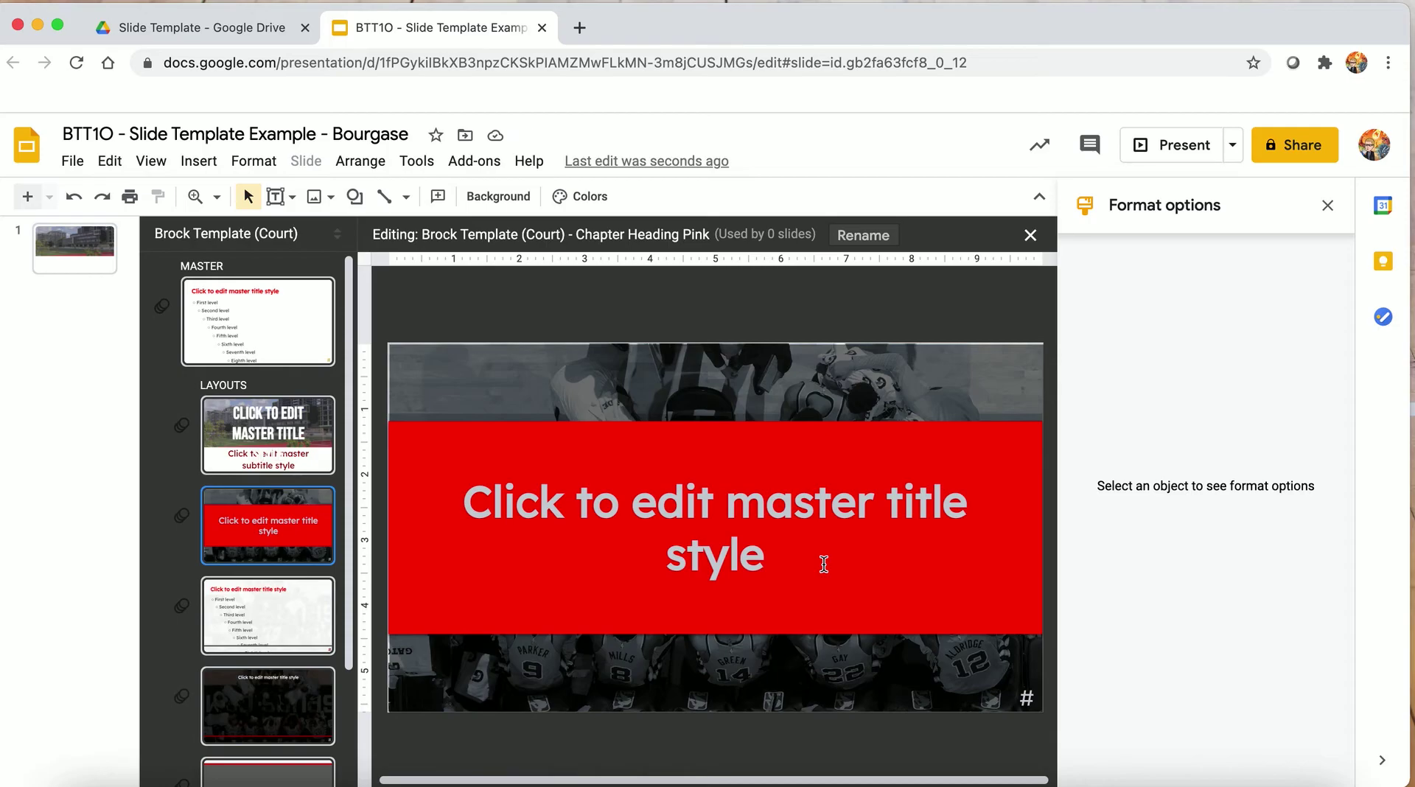
key(Down)
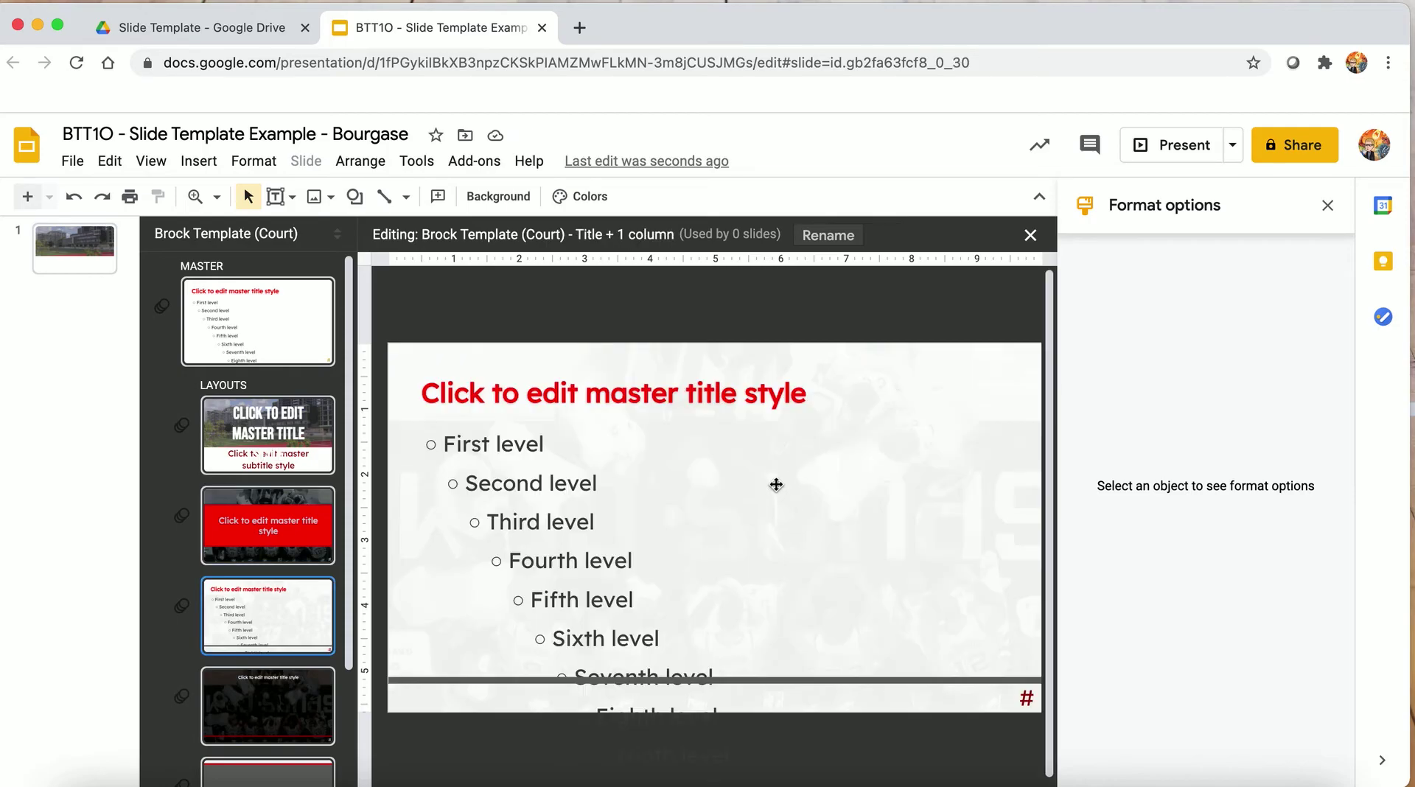
click(285, 501)
Delete the basketball photo and the dark overlay shape from the Chapter Heading Pink layout.
click(539, 391)
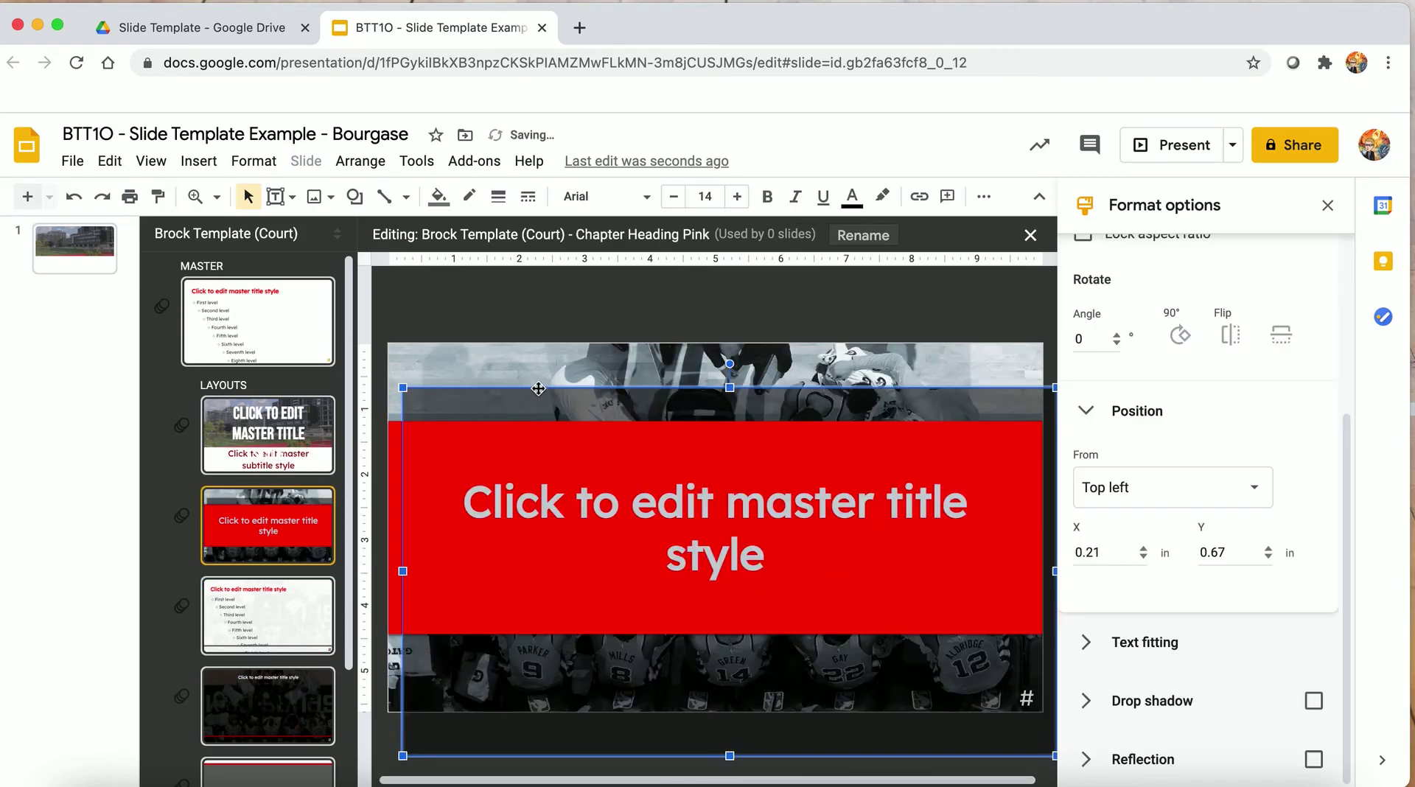
drag(570, 374, 537, 388)
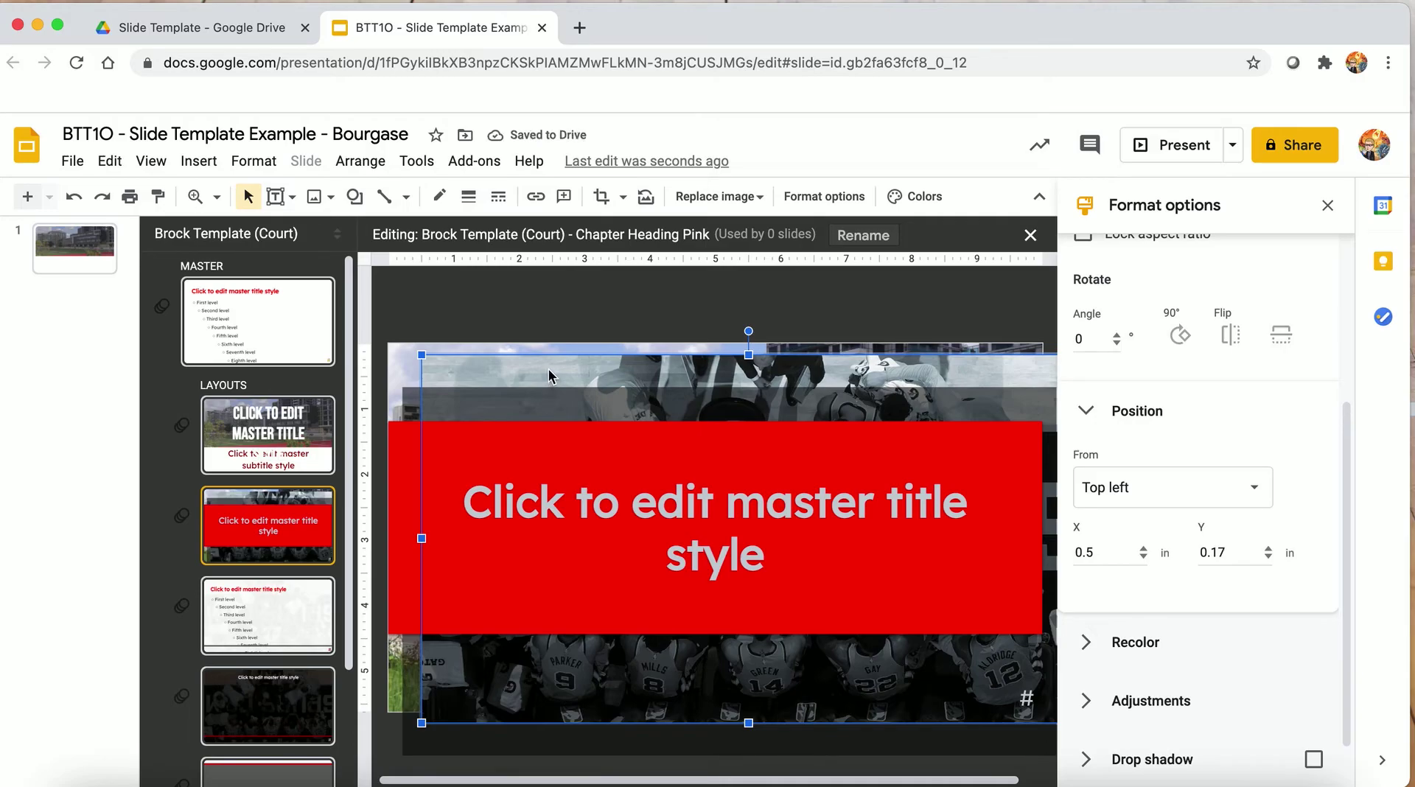
key(Delete)
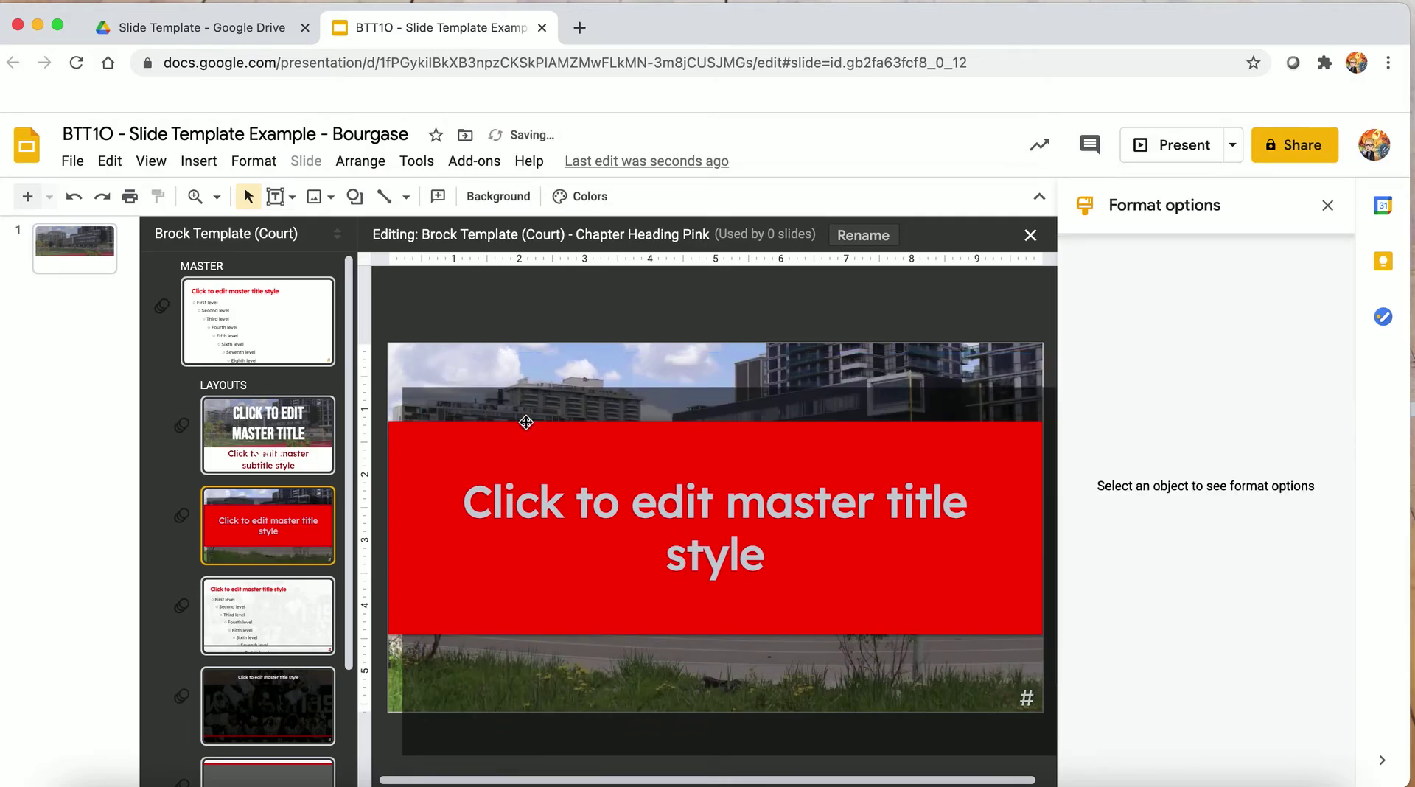
click(553, 397)
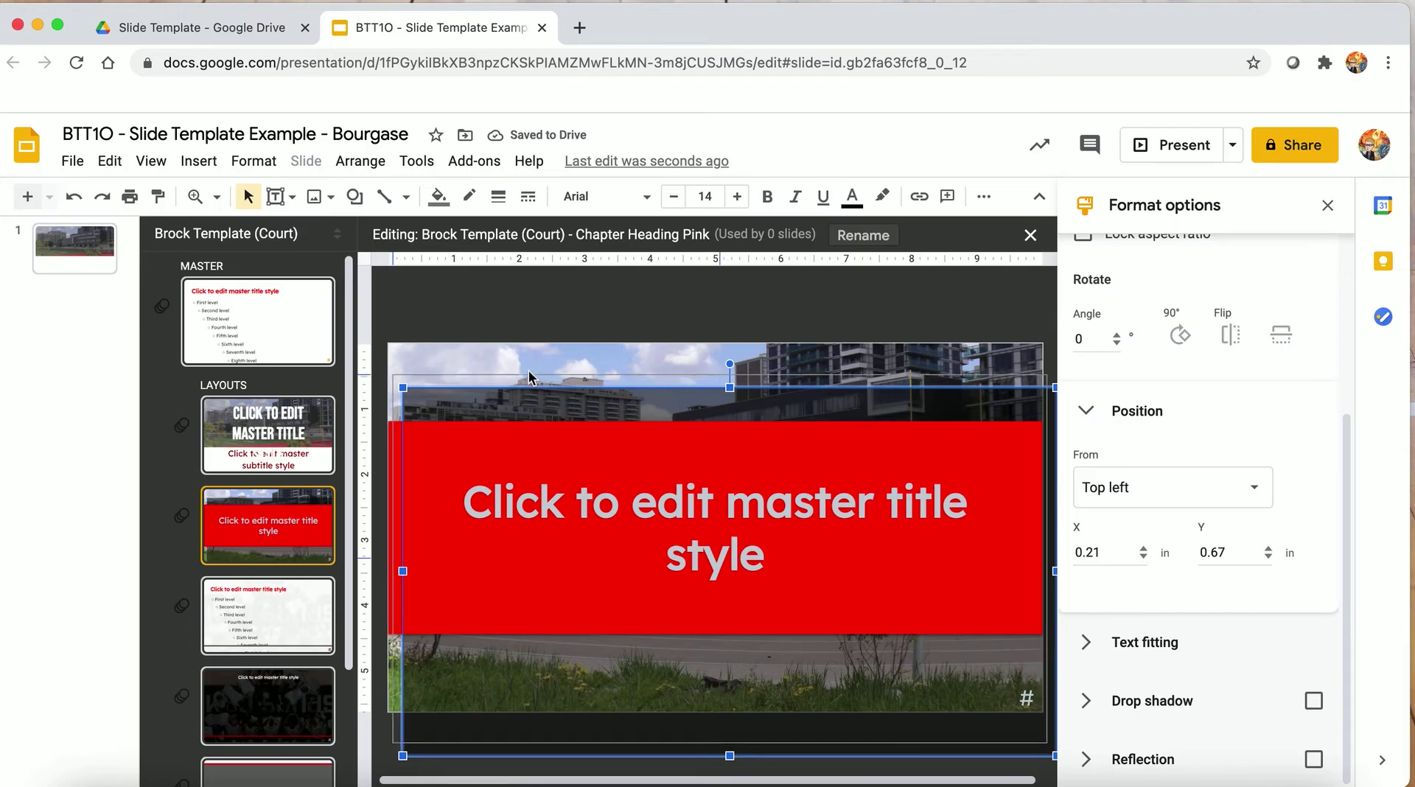
drag(544, 395, 531, 351)
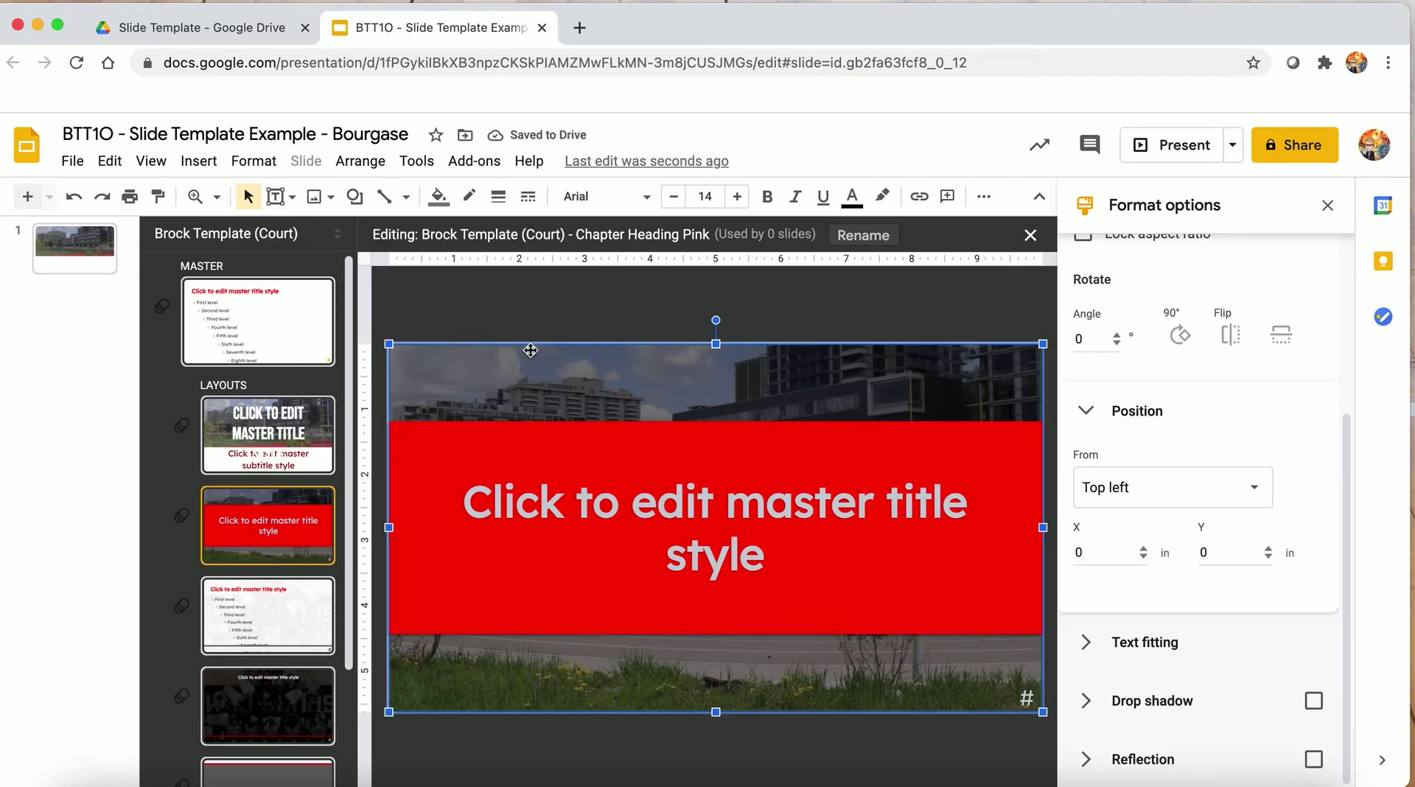
key(Delete)
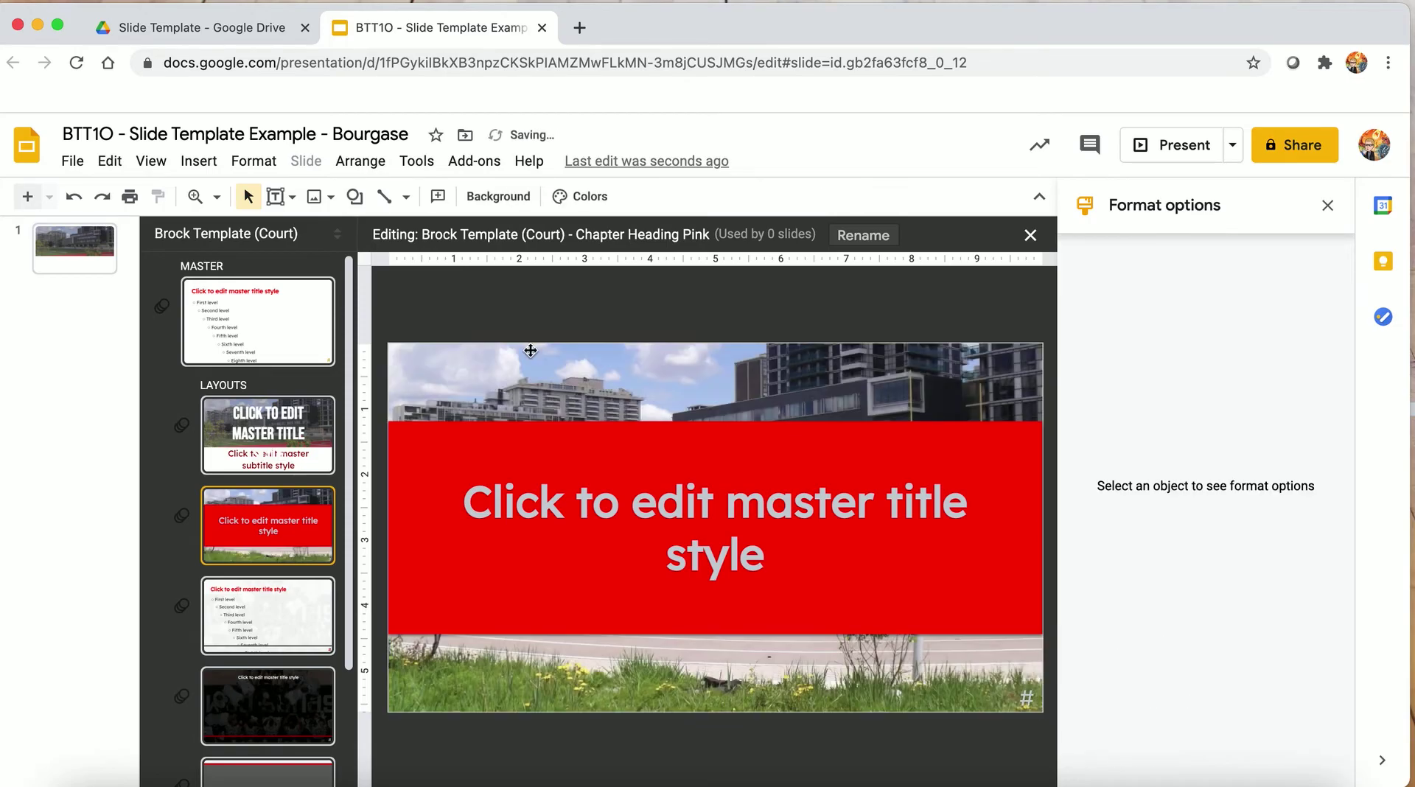
Move the red rectangle lower and drag the title box down into the red band.
click(614, 589)
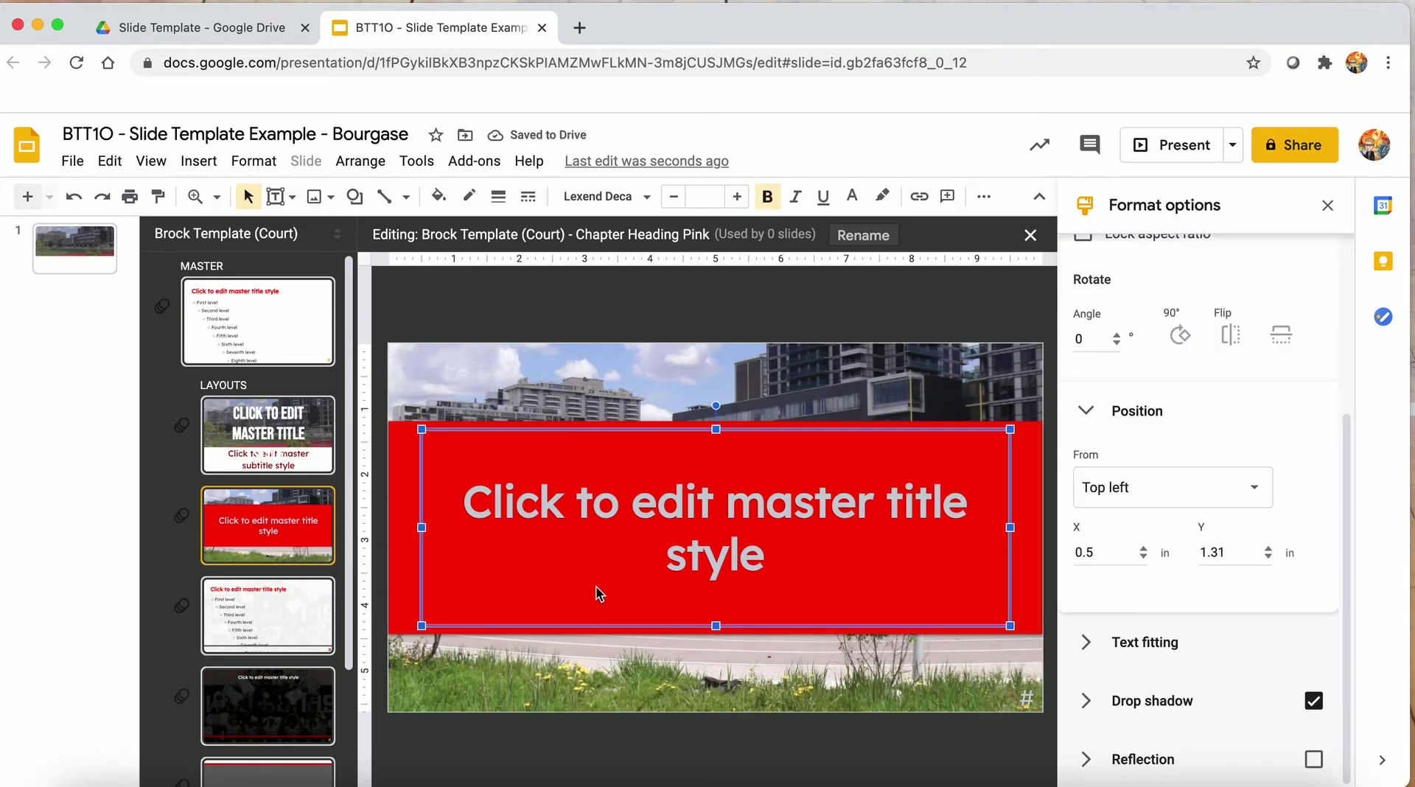
click(390, 593)
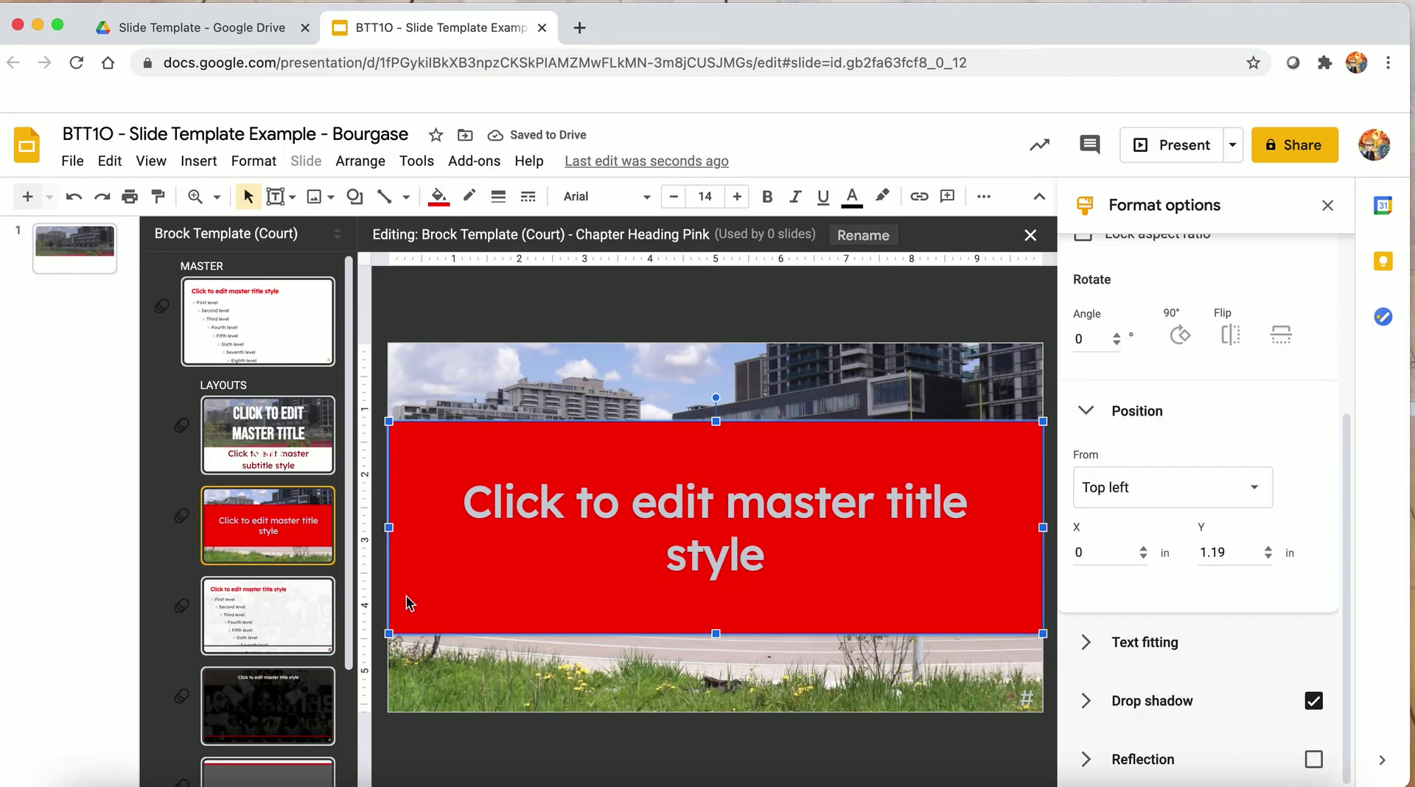
drag(410, 603, 406, 653)
triple_click(623, 514)
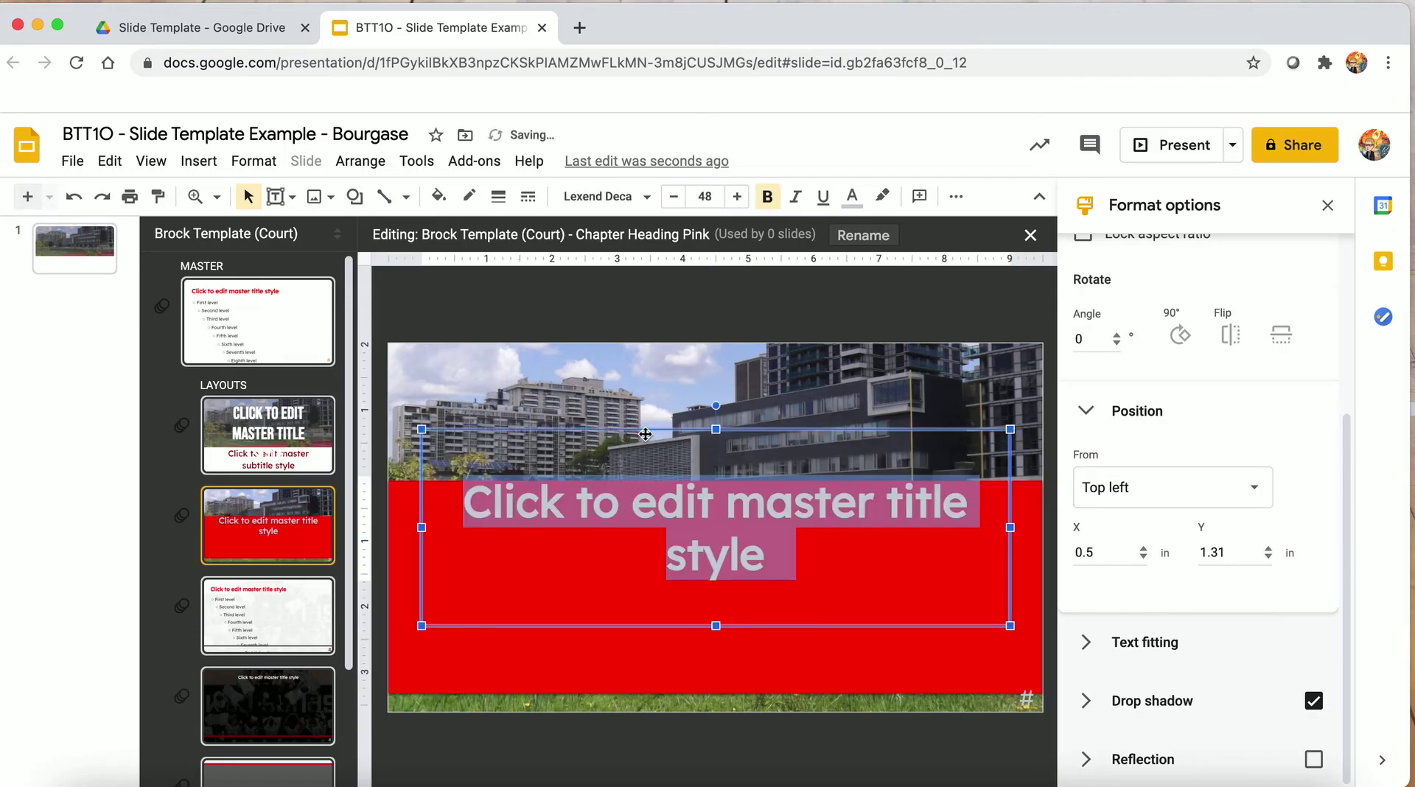
drag(645, 434, 727, 581)
Align the title box with the red band at the slide bottom, then open the Title + 1 column layout.
click(717, 483)
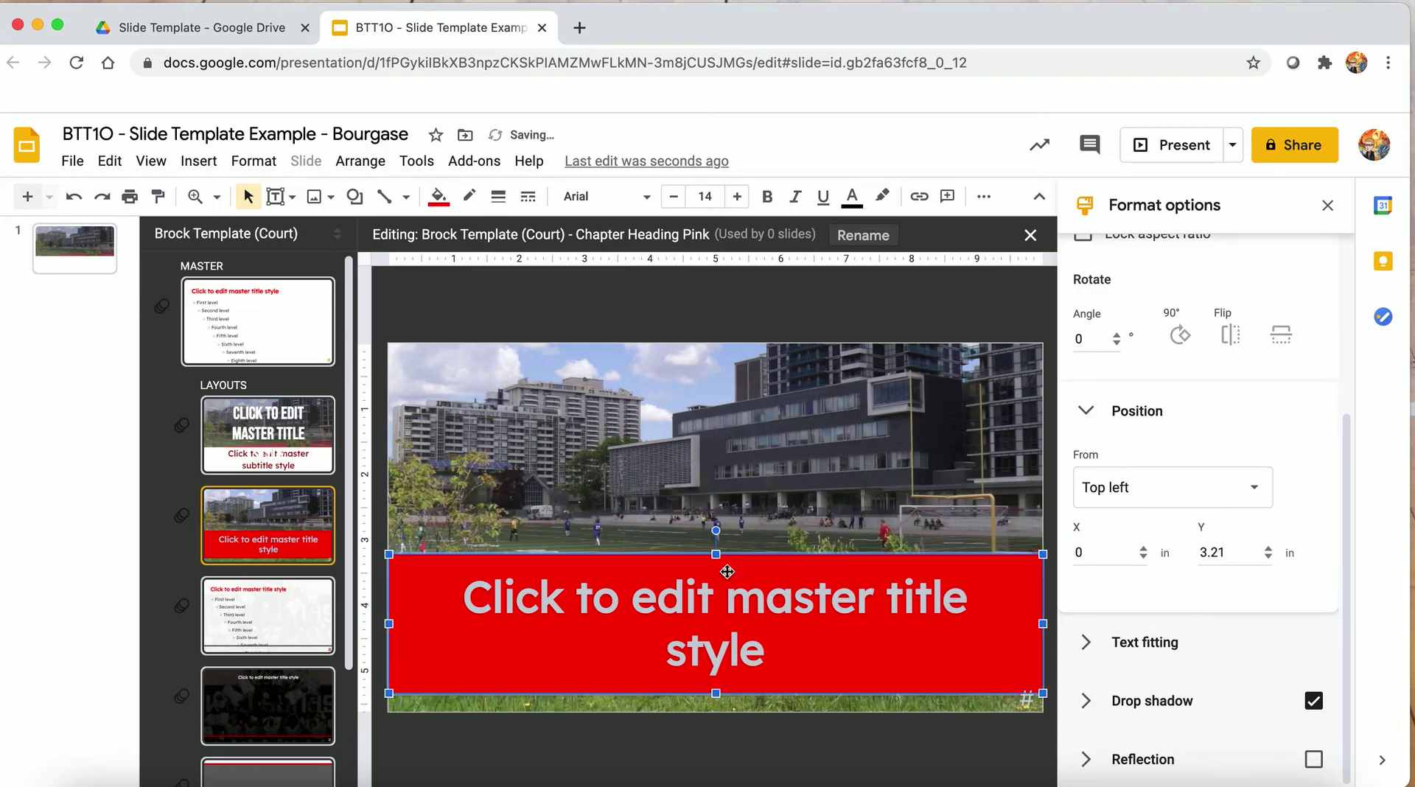
double_click(728, 639)
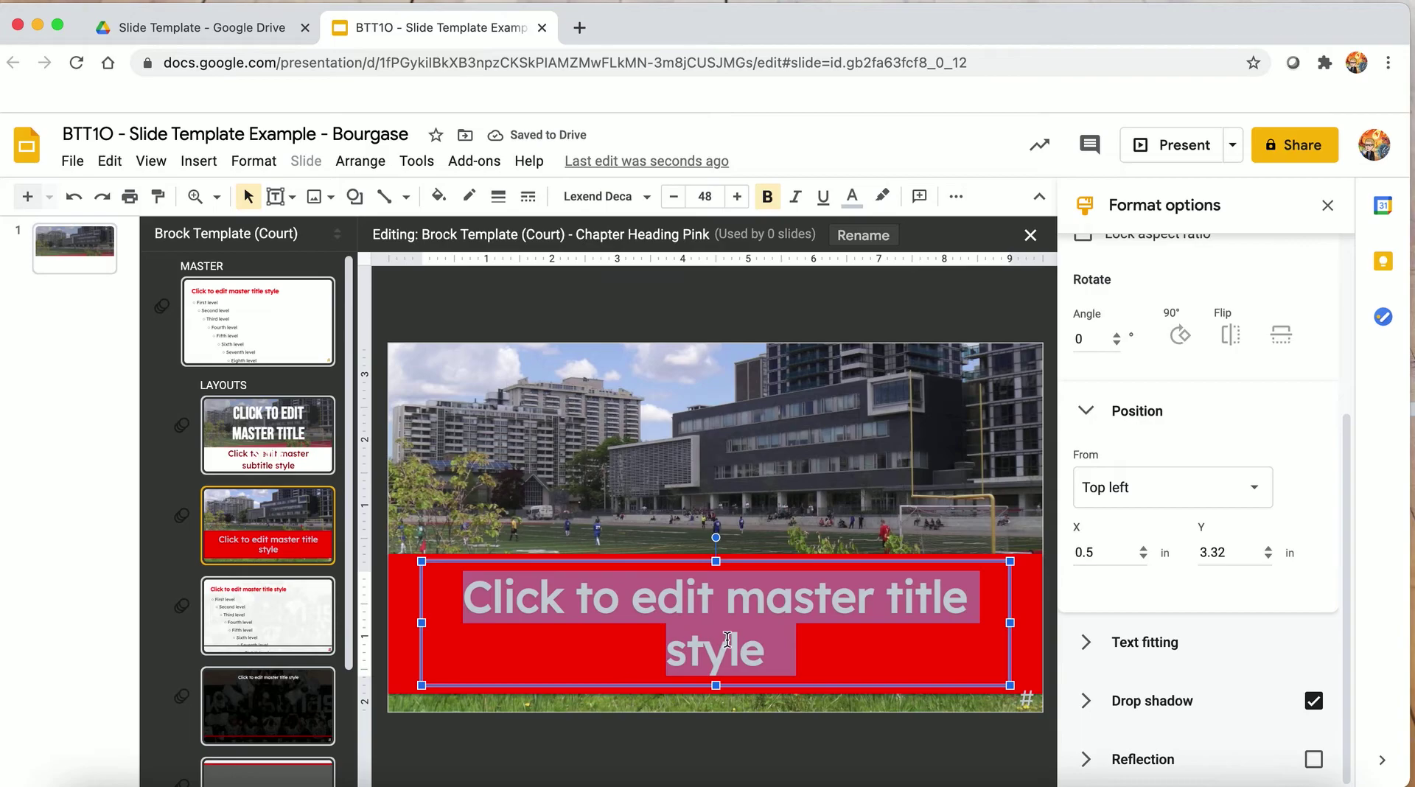
click(727, 562)
drag(727, 561, 727, 568)
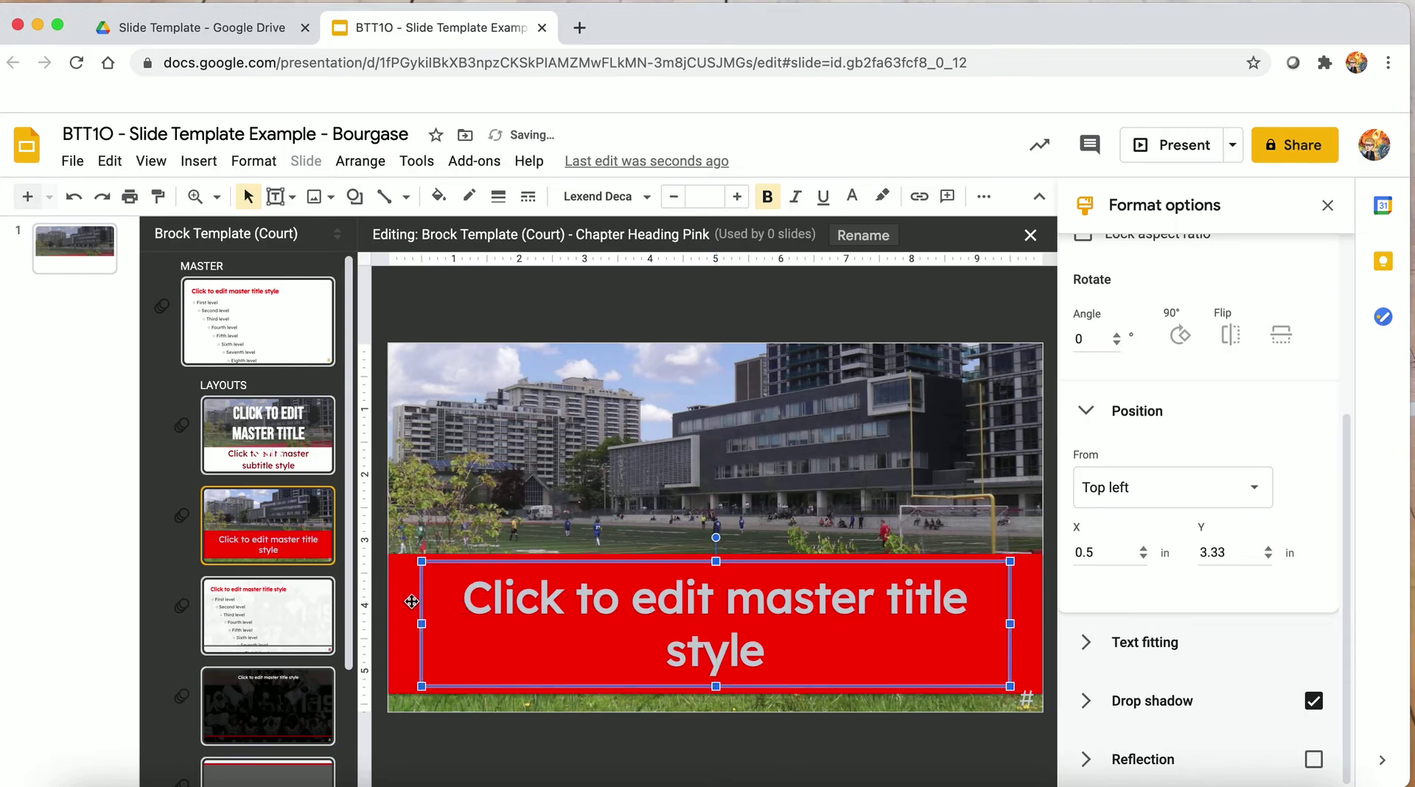
click(313, 618)
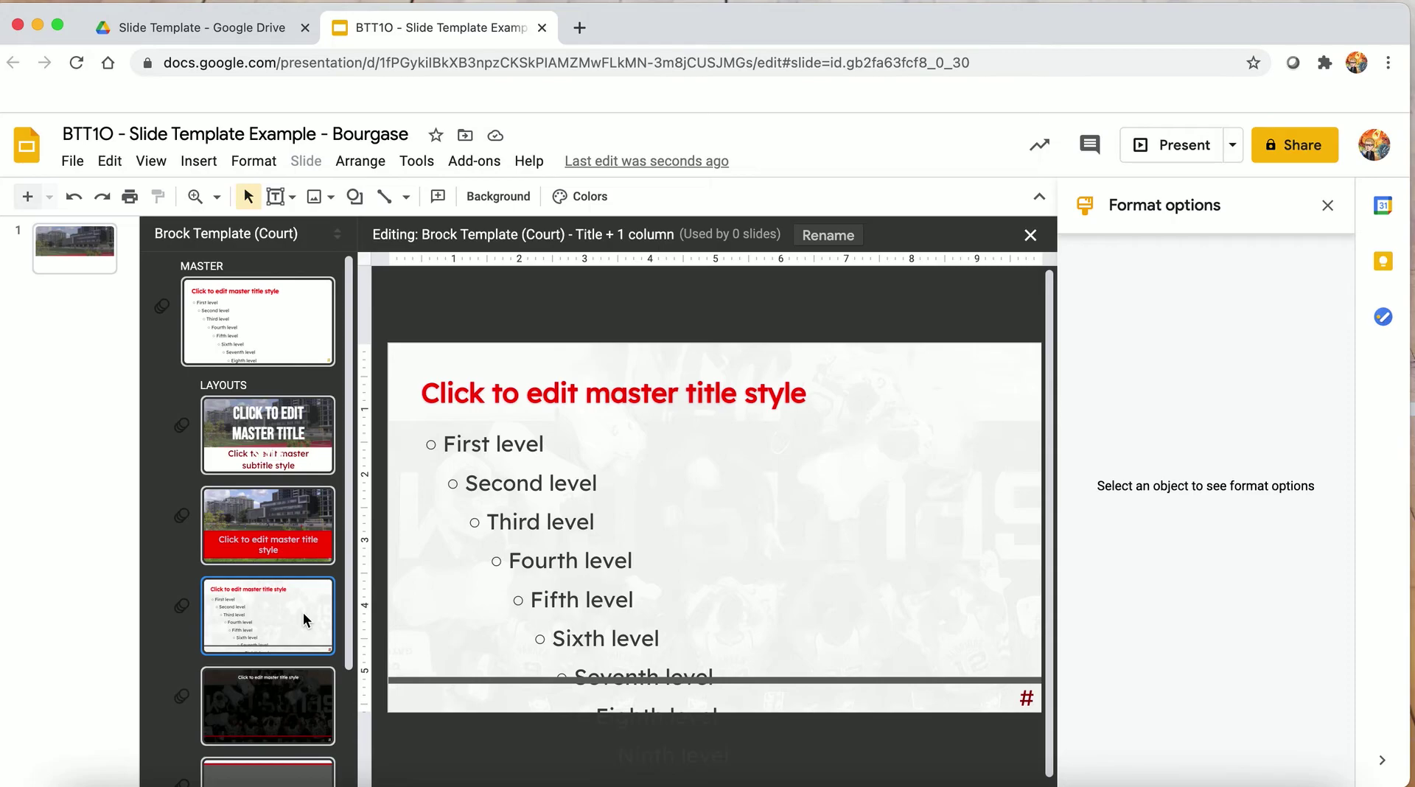
Apply a light grey preset gradient as the layout's background.
click(493, 196)
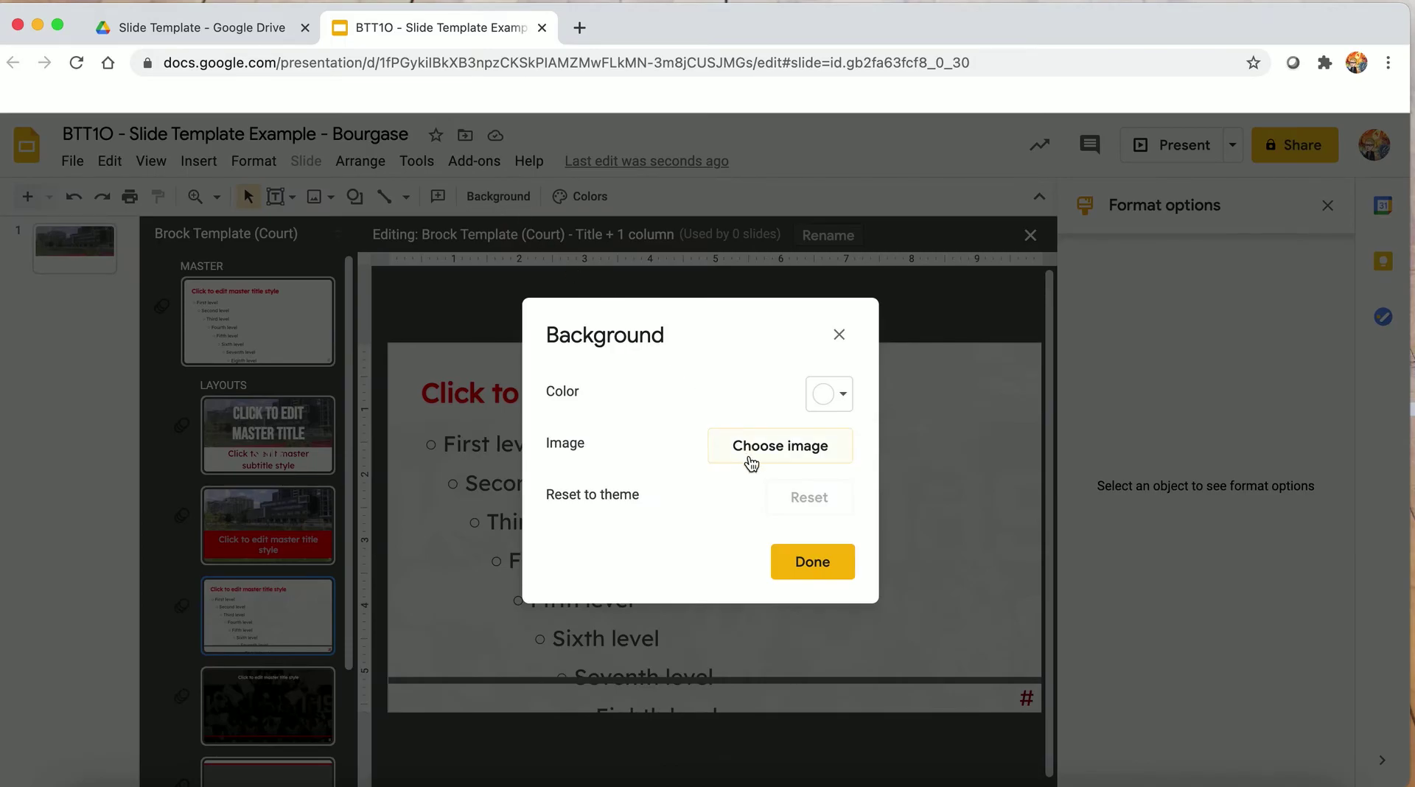
click(851, 401)
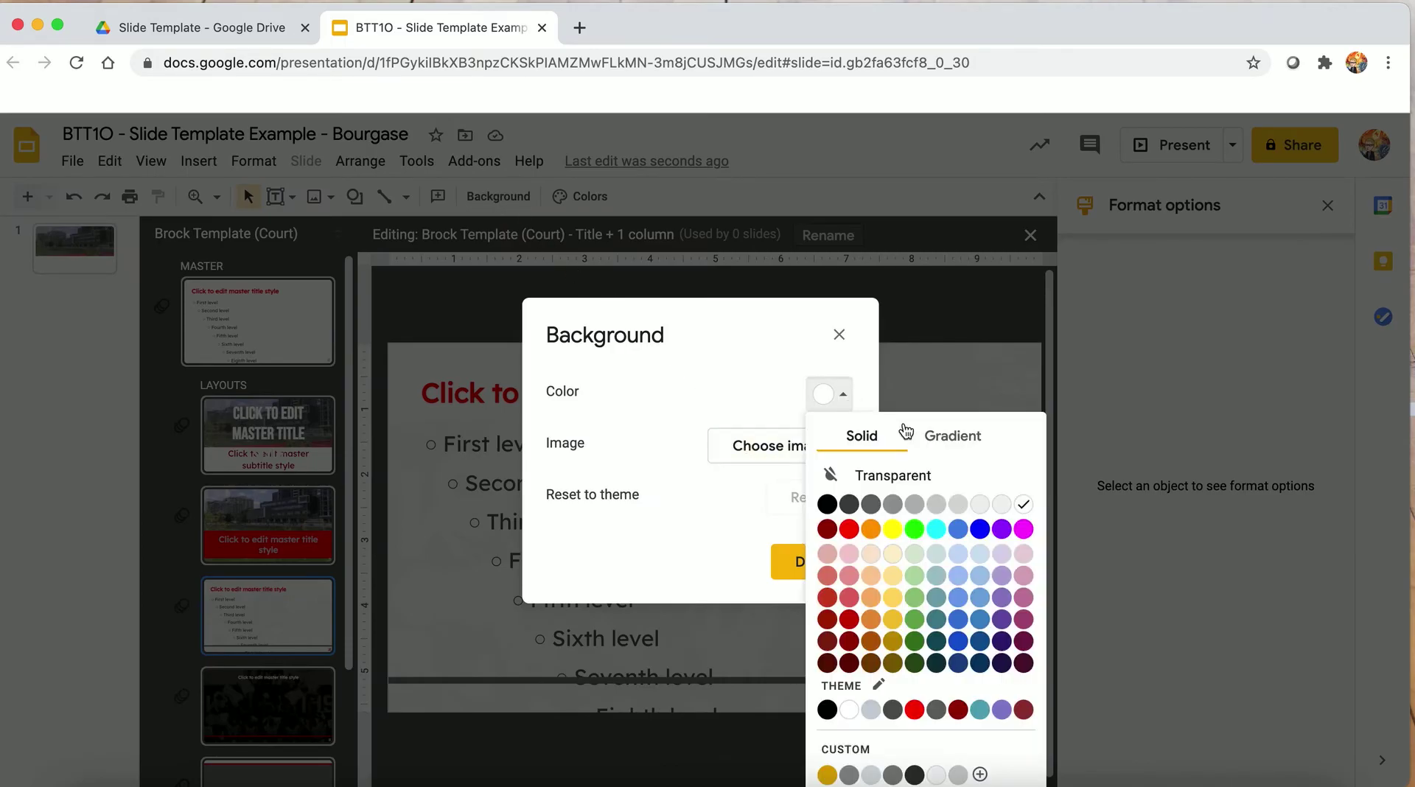
click(952, 441)
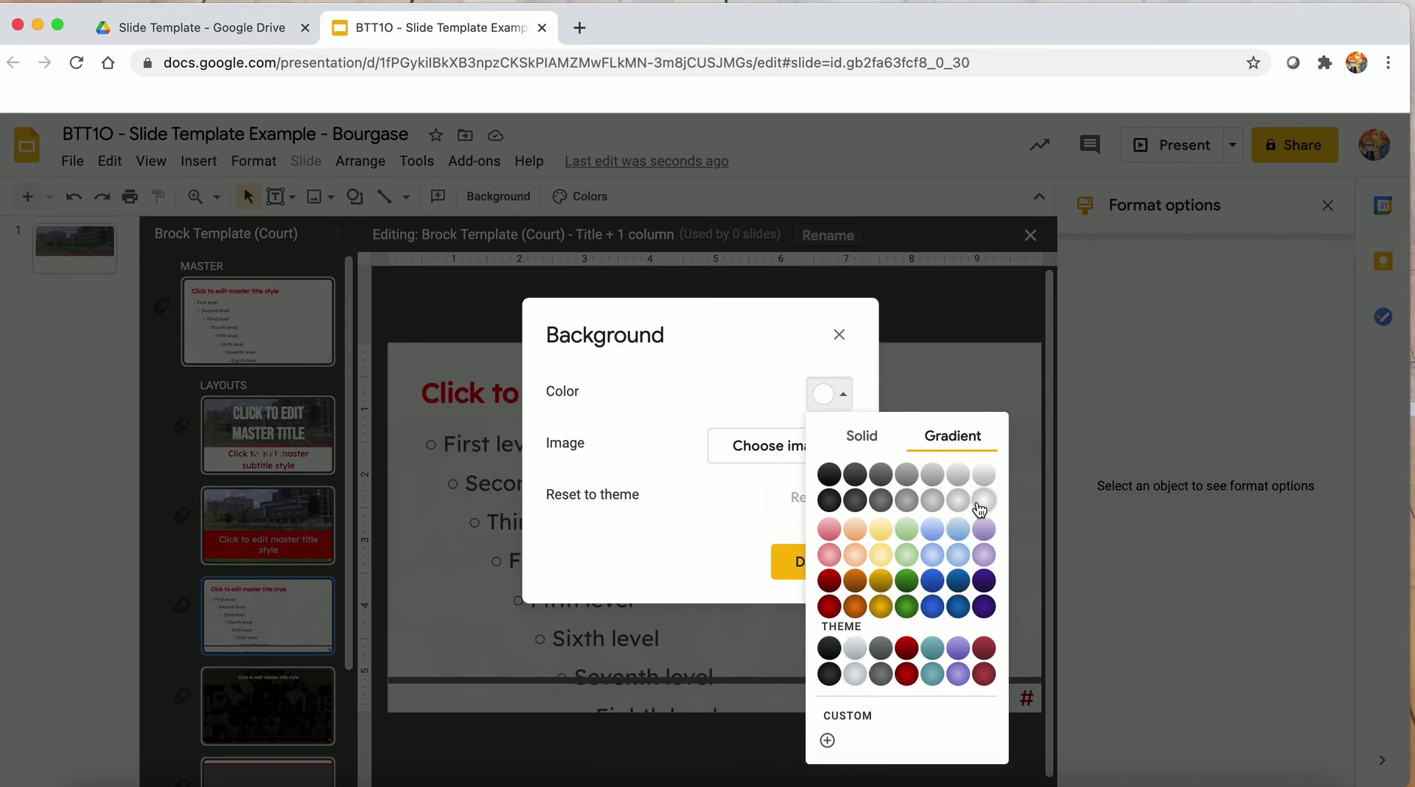
click(994, 483)
Build a custom linear gradient with light grey right and middle stops and apply it.
click(837, 402)
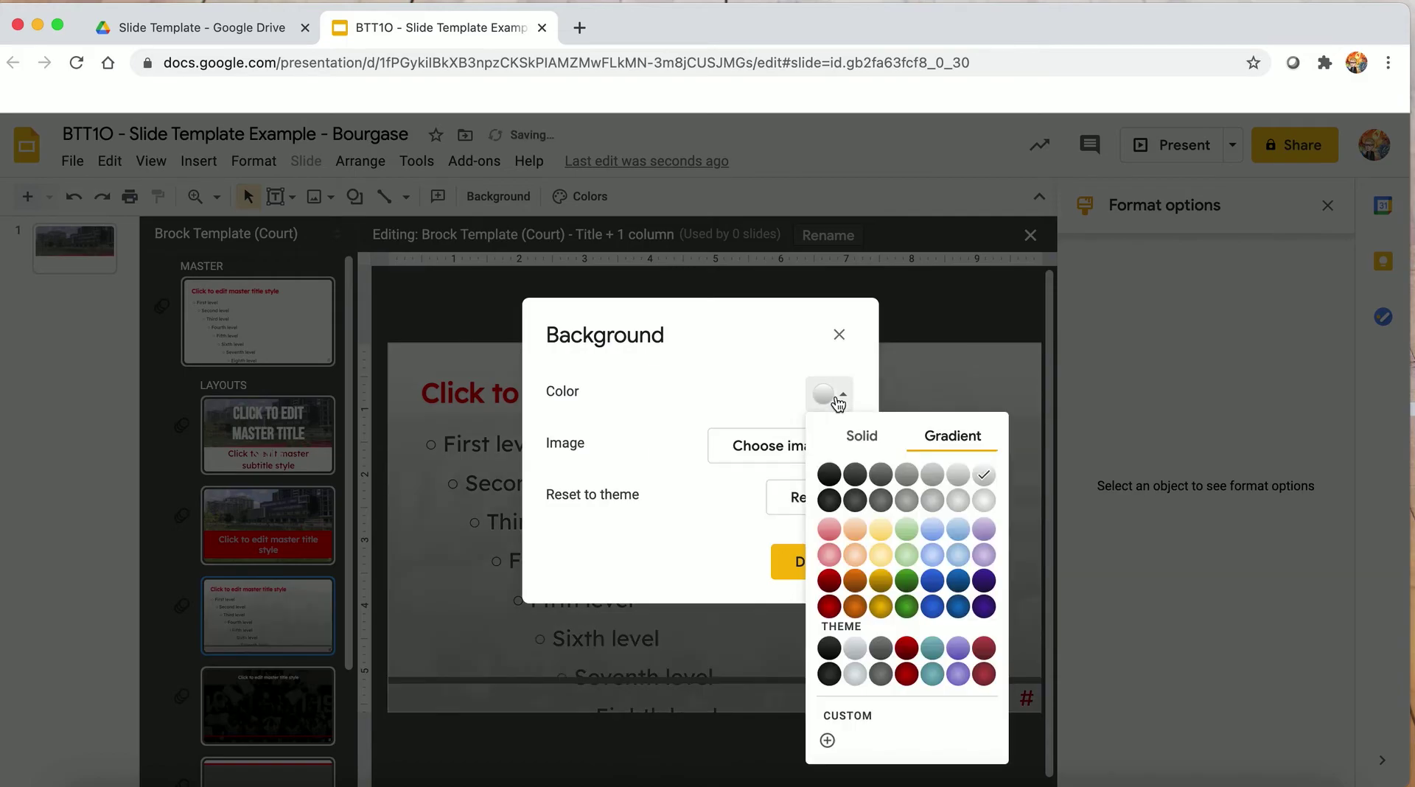
click(828, 740)
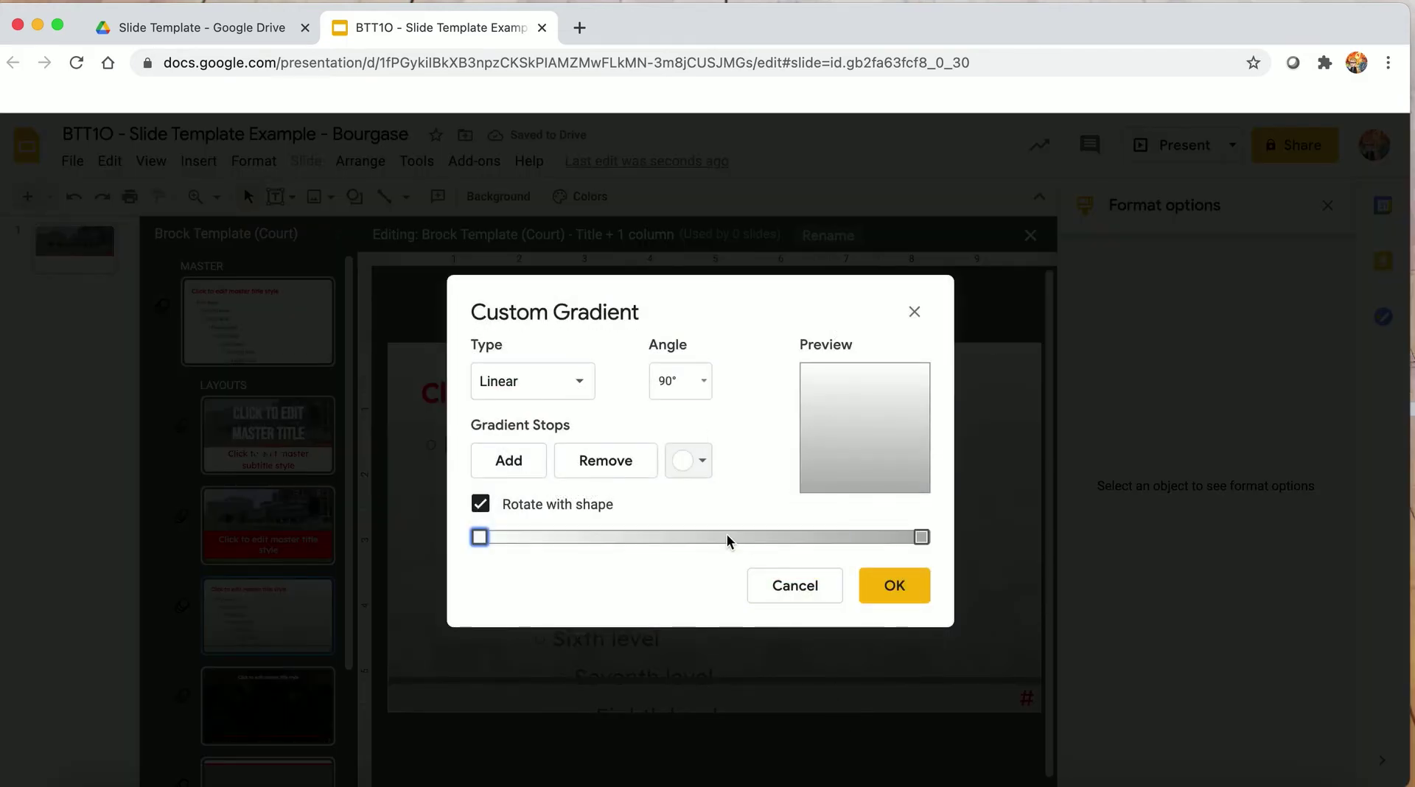
click(921, 537)
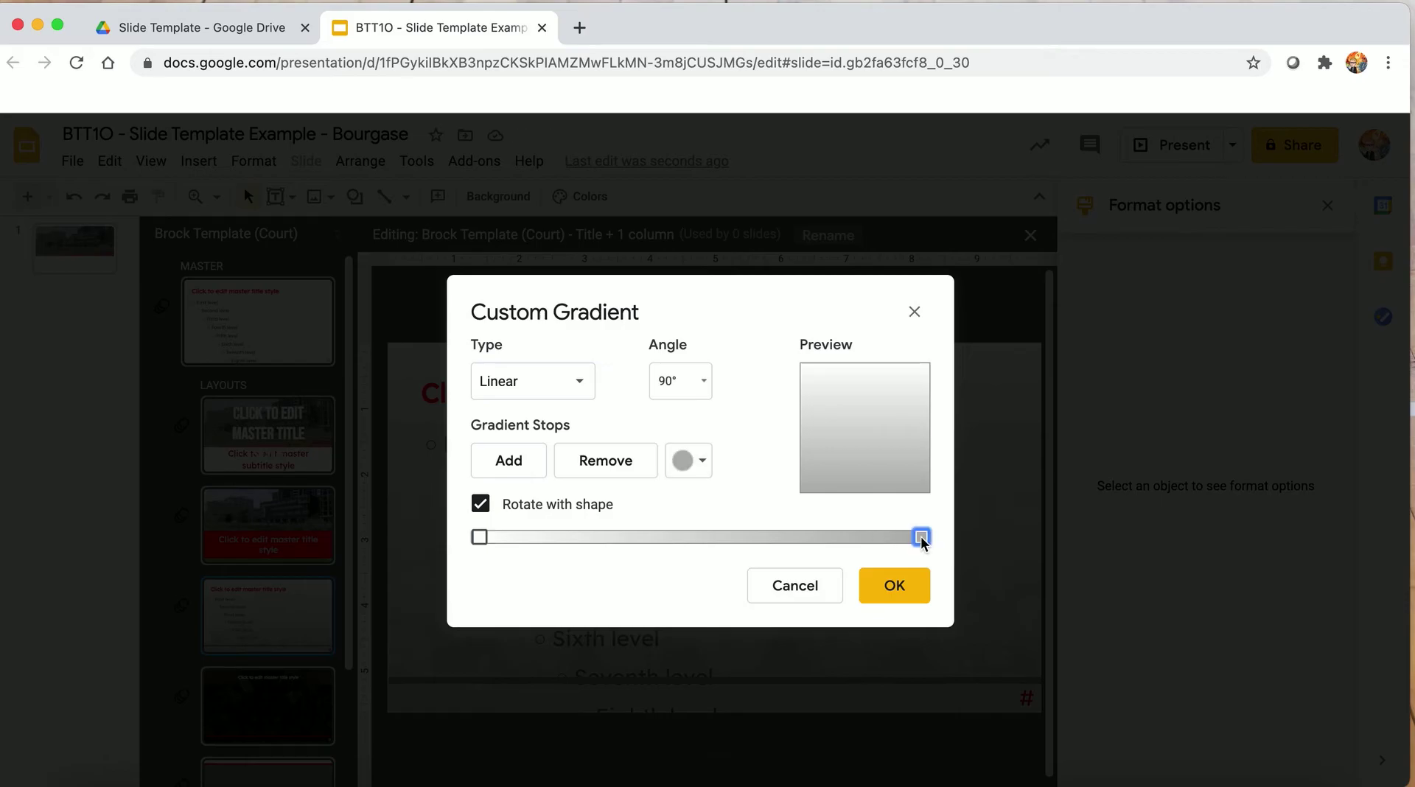
click(702, 463)
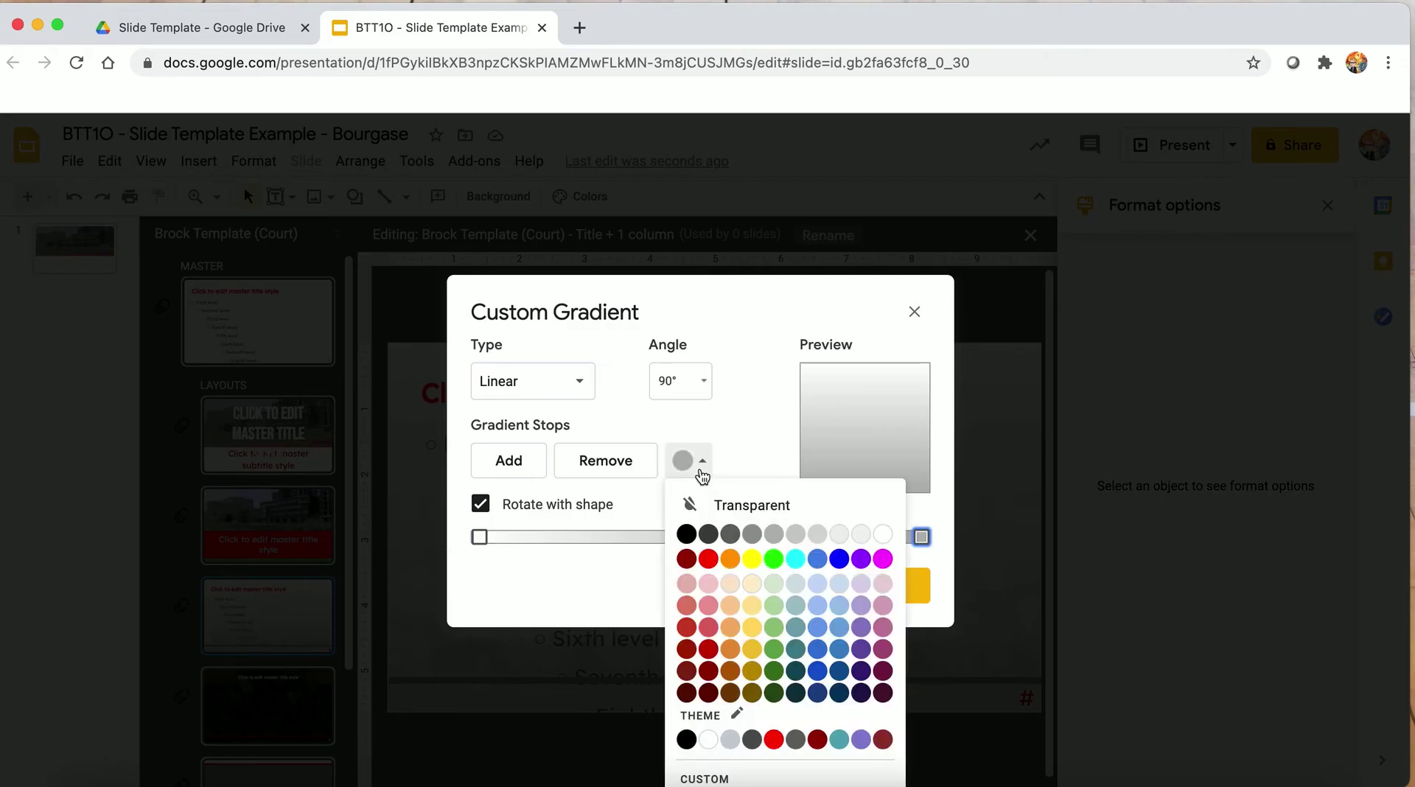
click(817, 535)
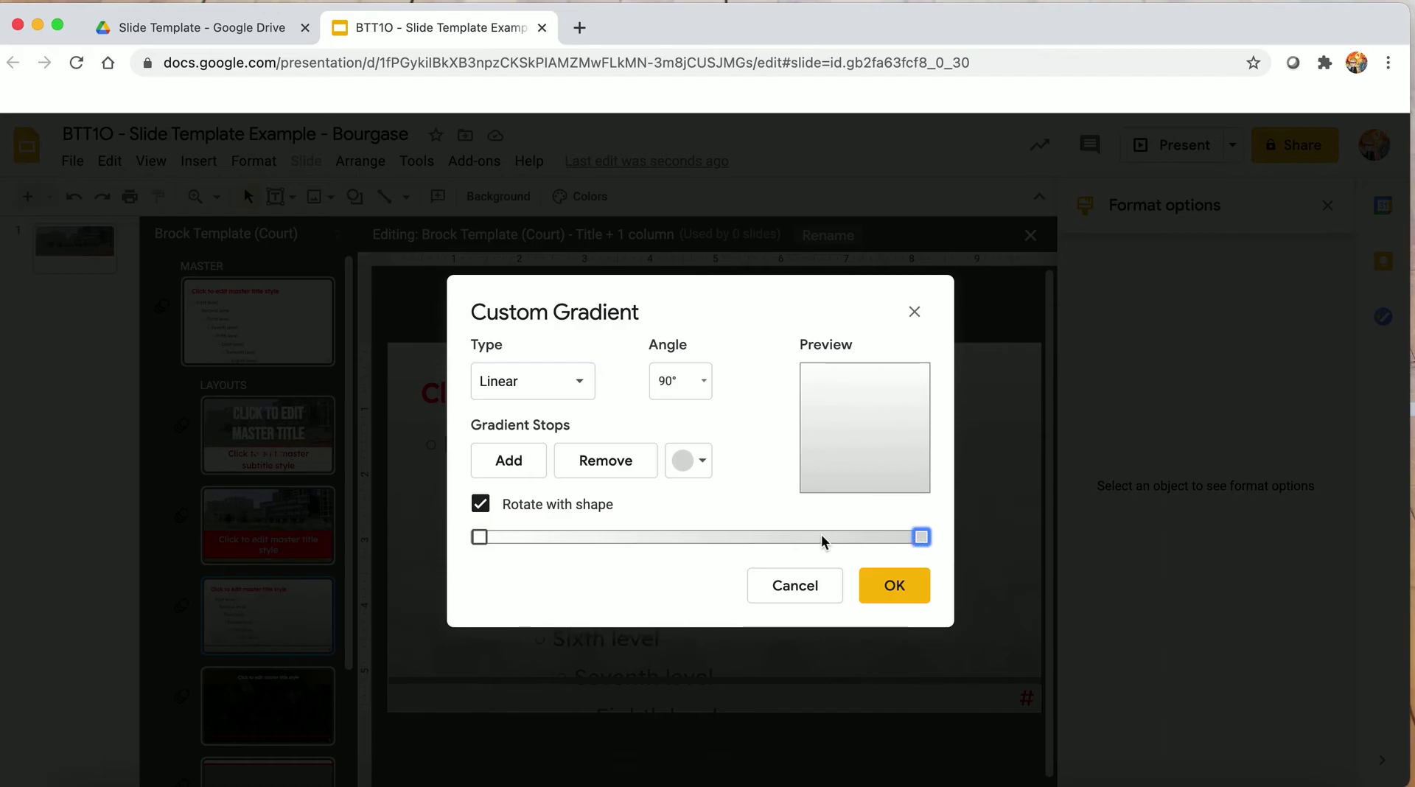
click(501, 458)
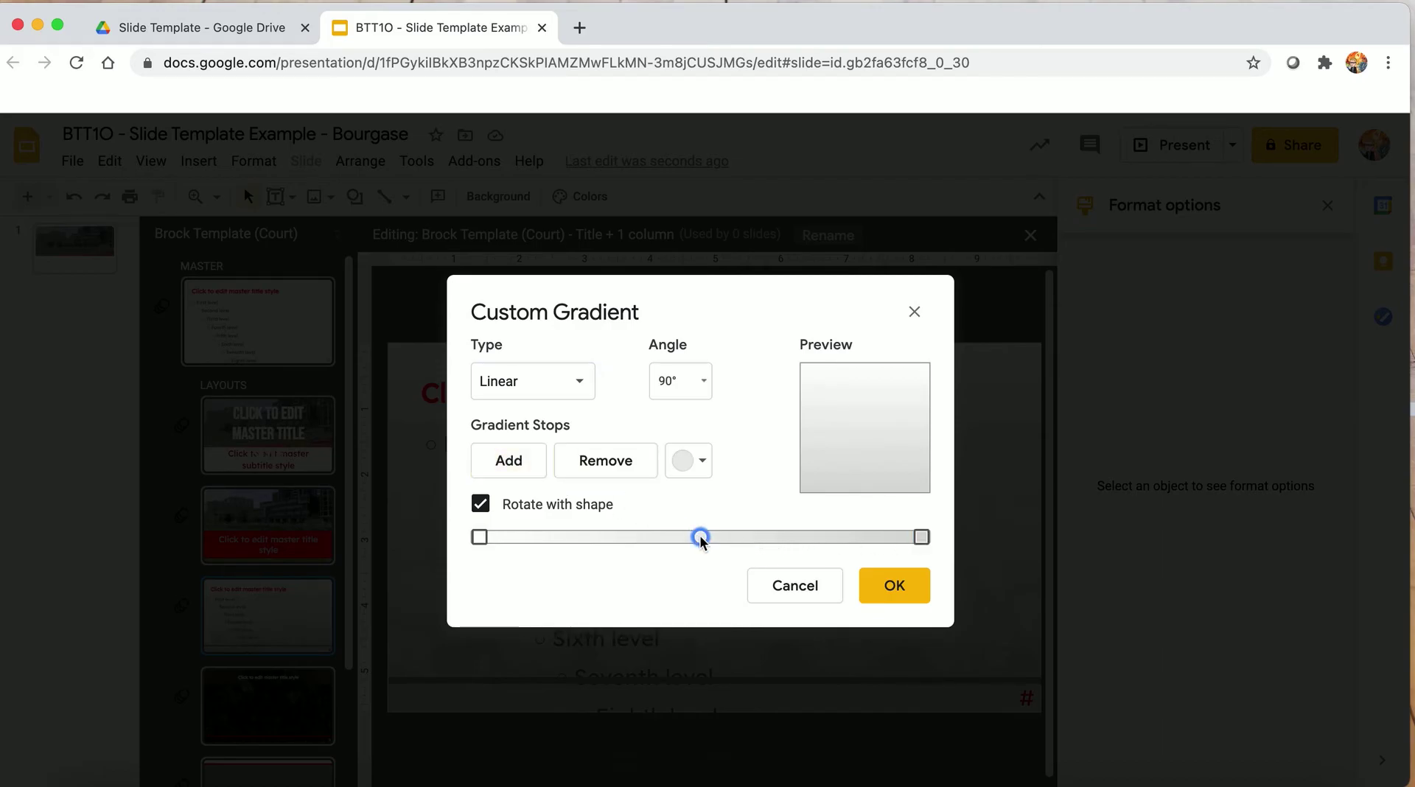
drag(745, 544, 784, 545)
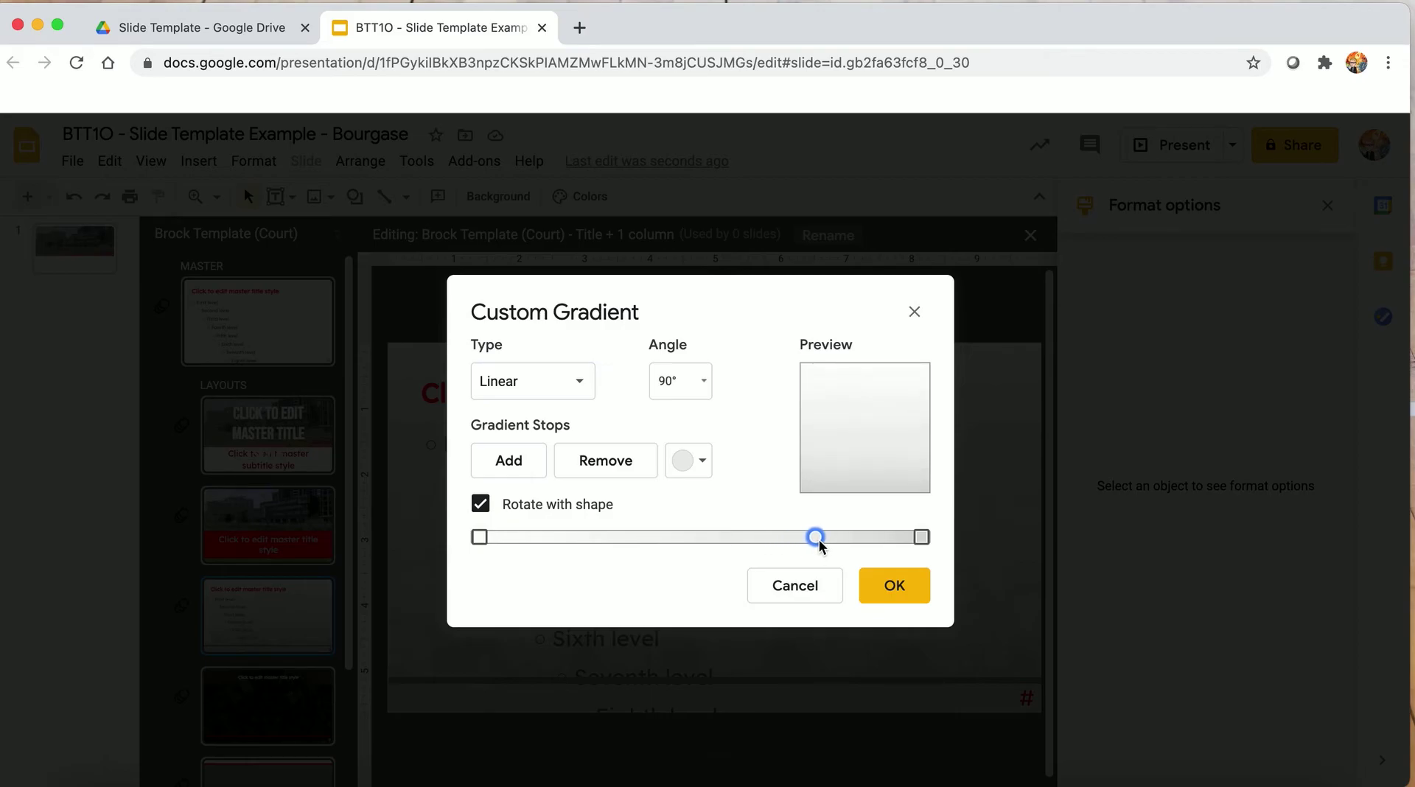
click(678, 466)
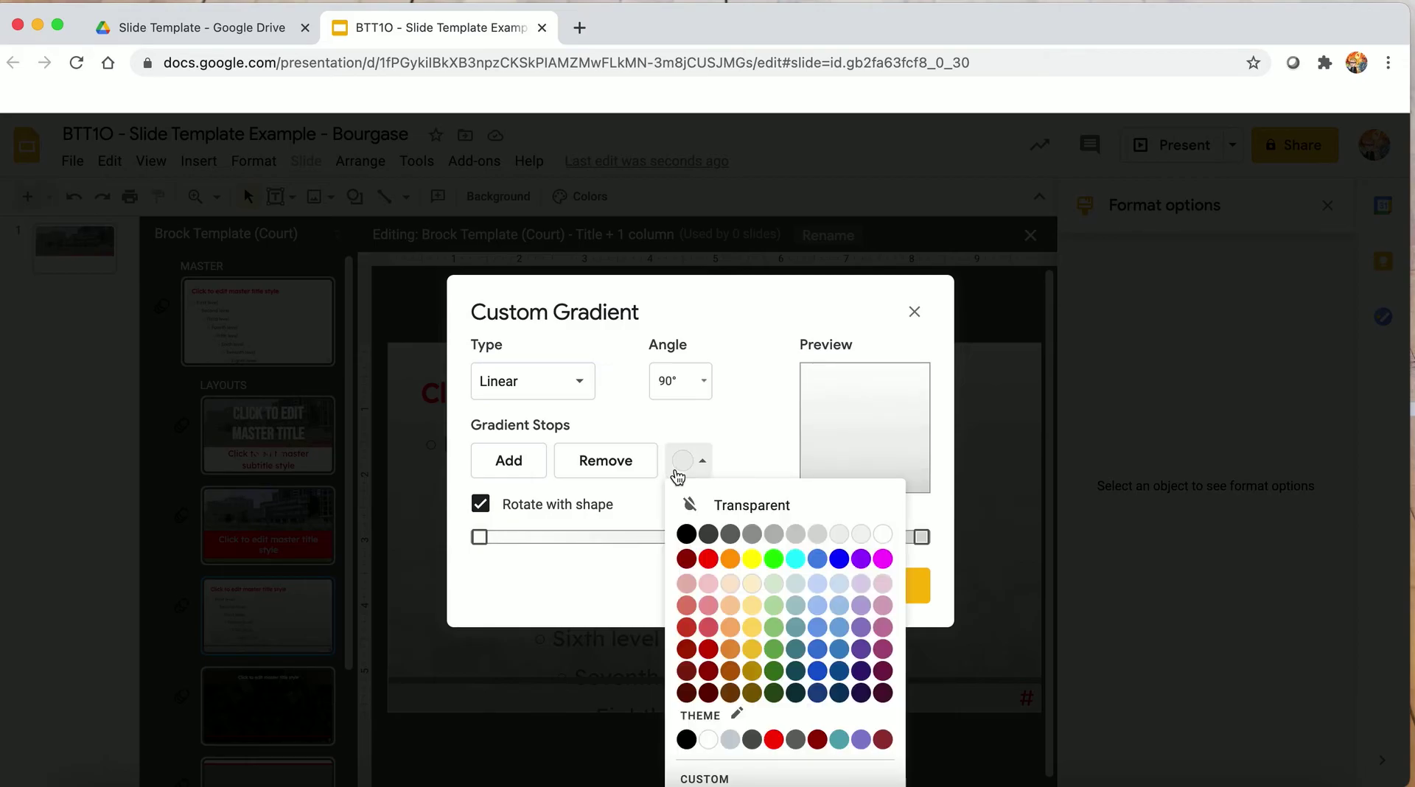
click(860, 535)
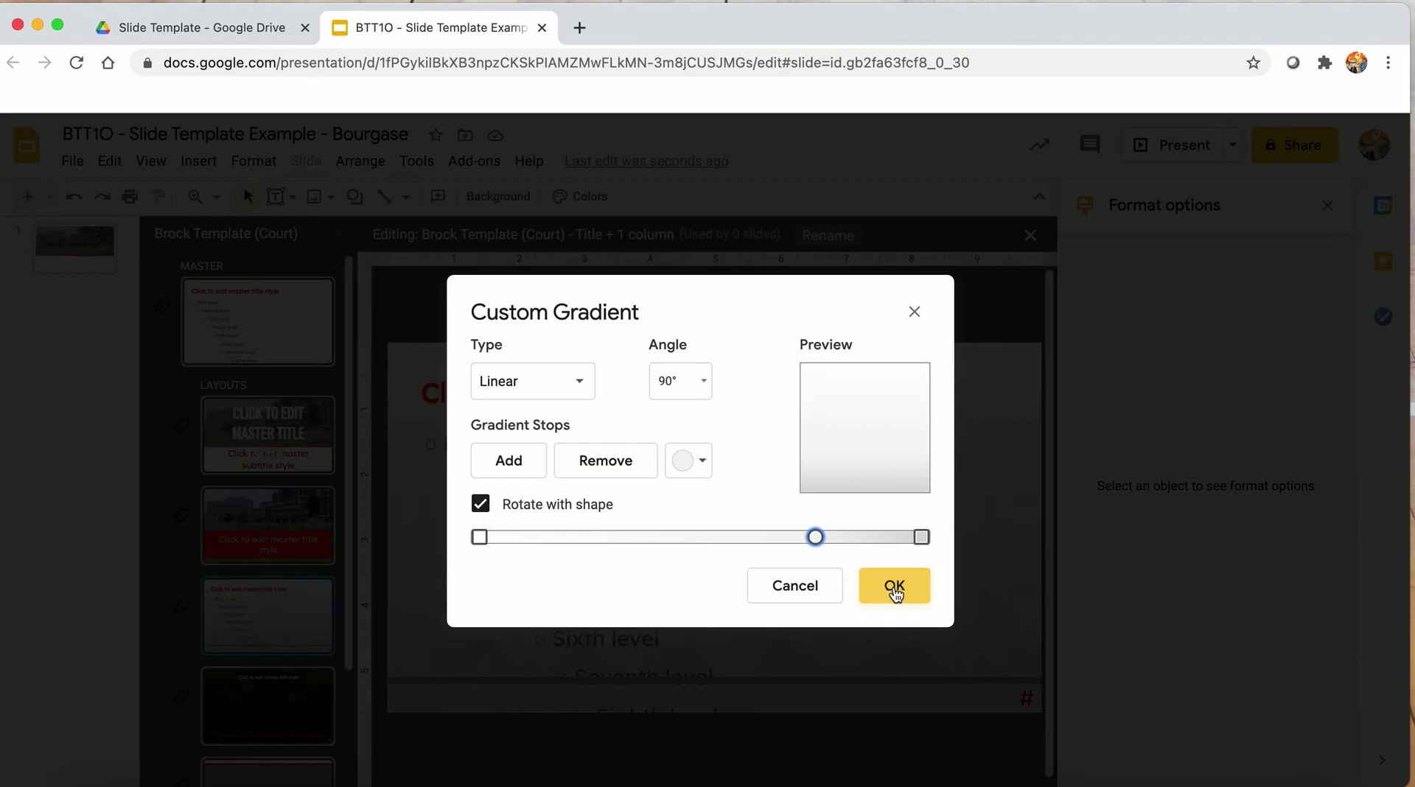
click(895, 589)
click(827, 571)
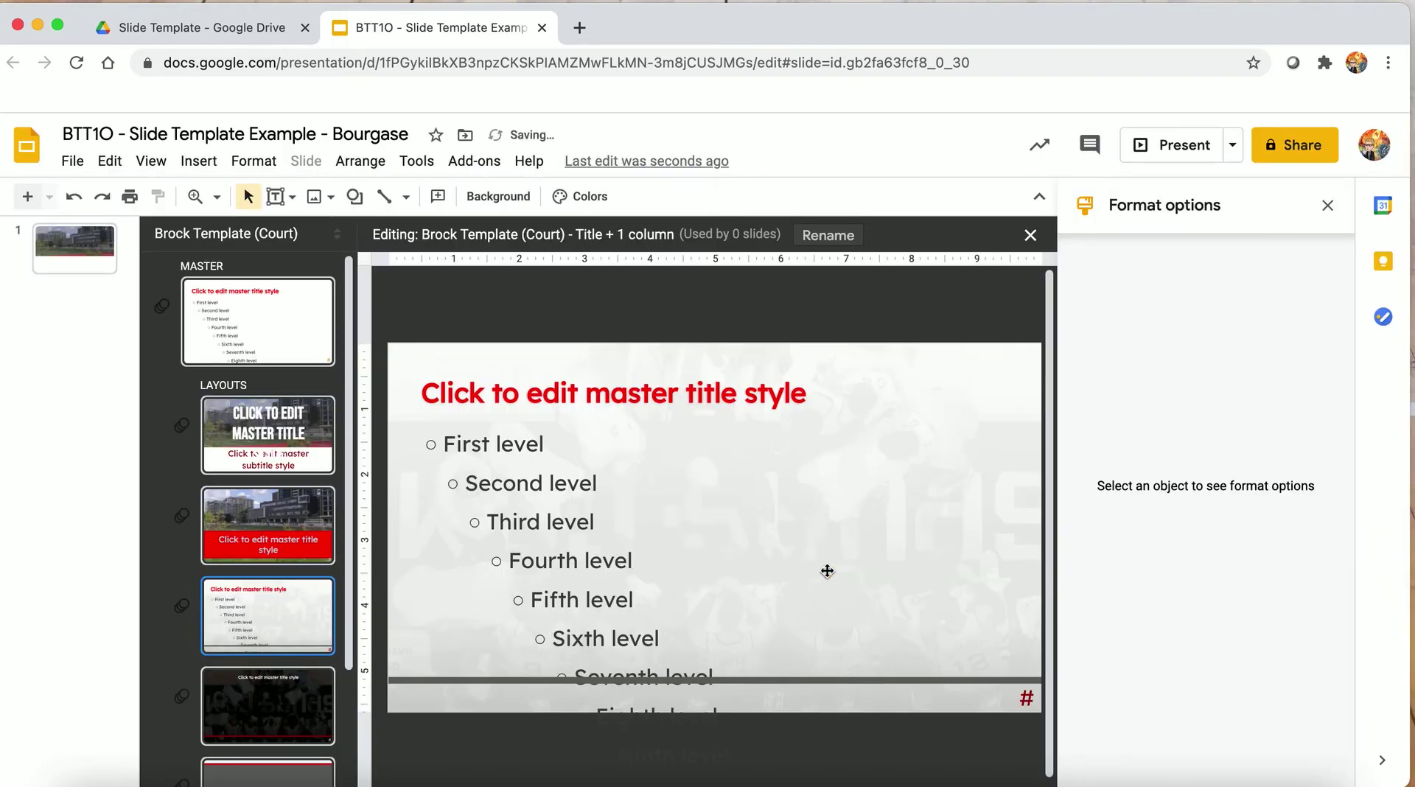
Delete the faded basketball background photo from the Title + 1 column layout.
click(803, 544)
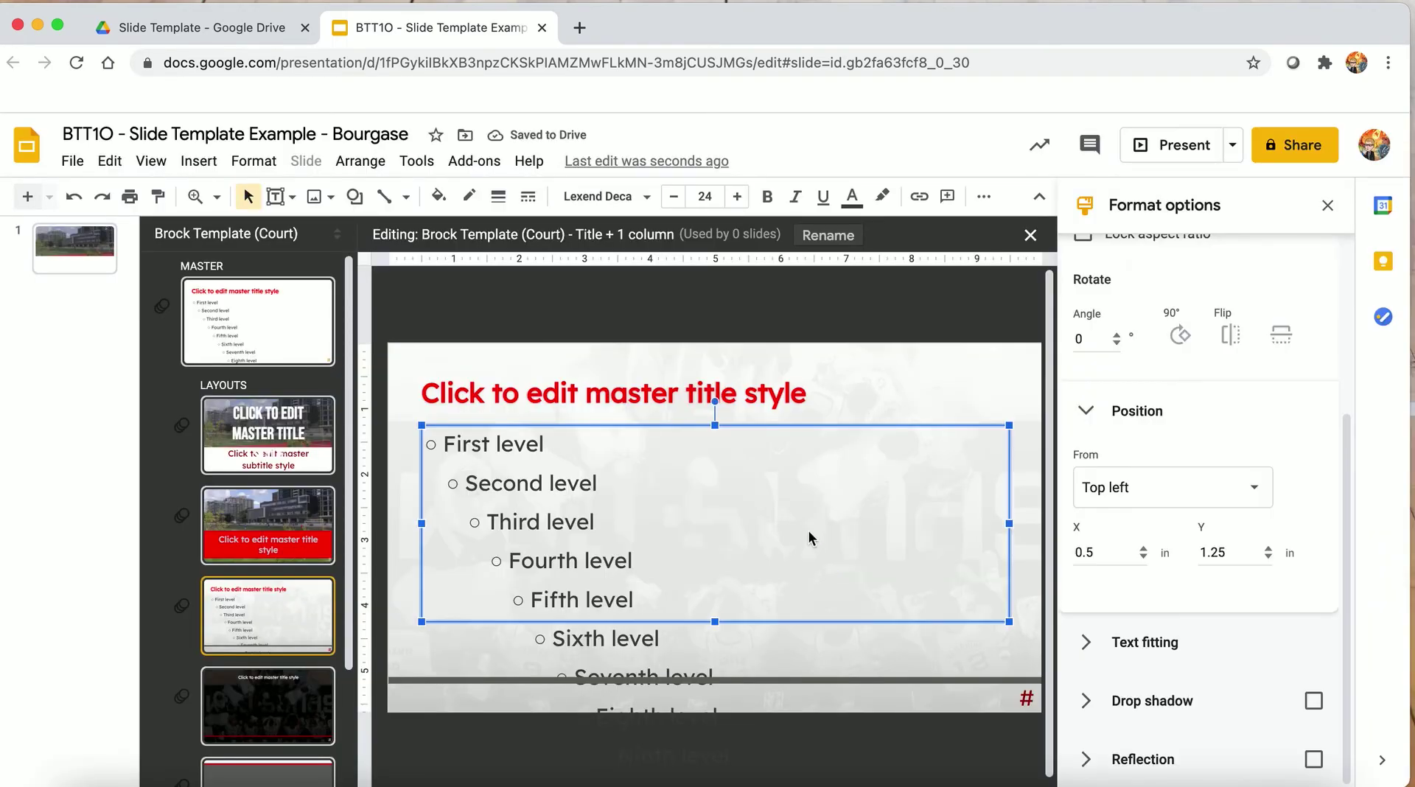
click(903, 394)
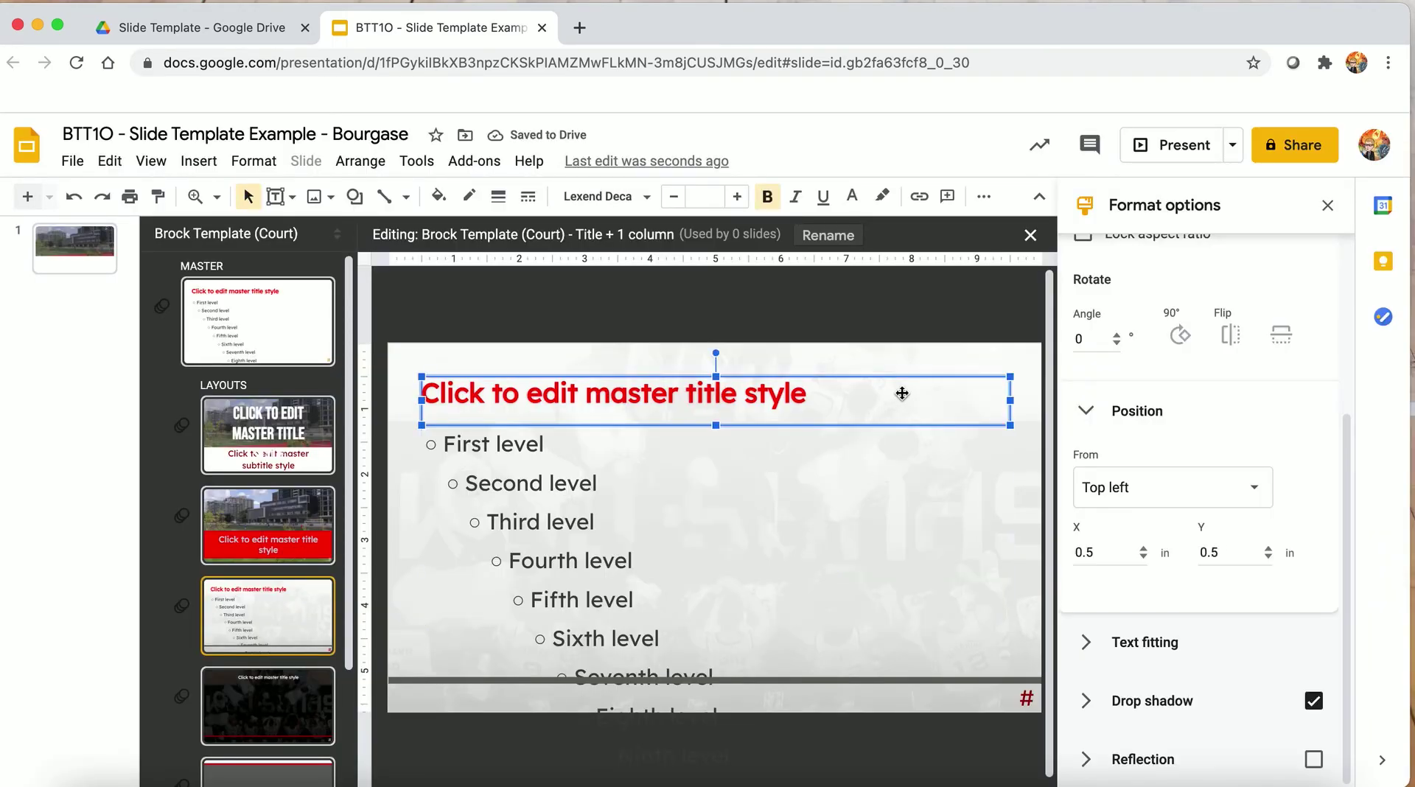
click(989, 357)
key(Delete)
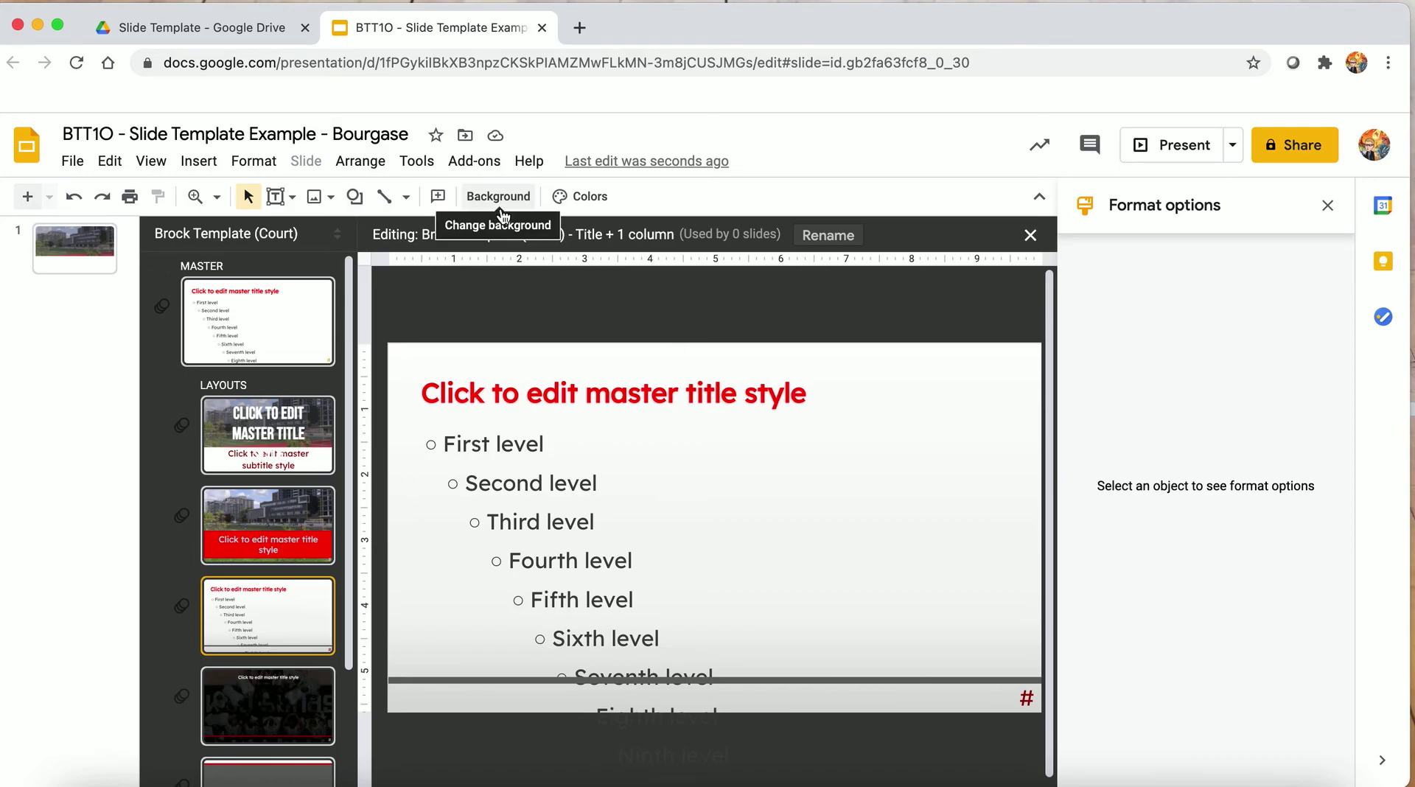
Start inserting an image from Google Drive via Insert > Image.
click(198, 168)
mouse_move(331, 198)
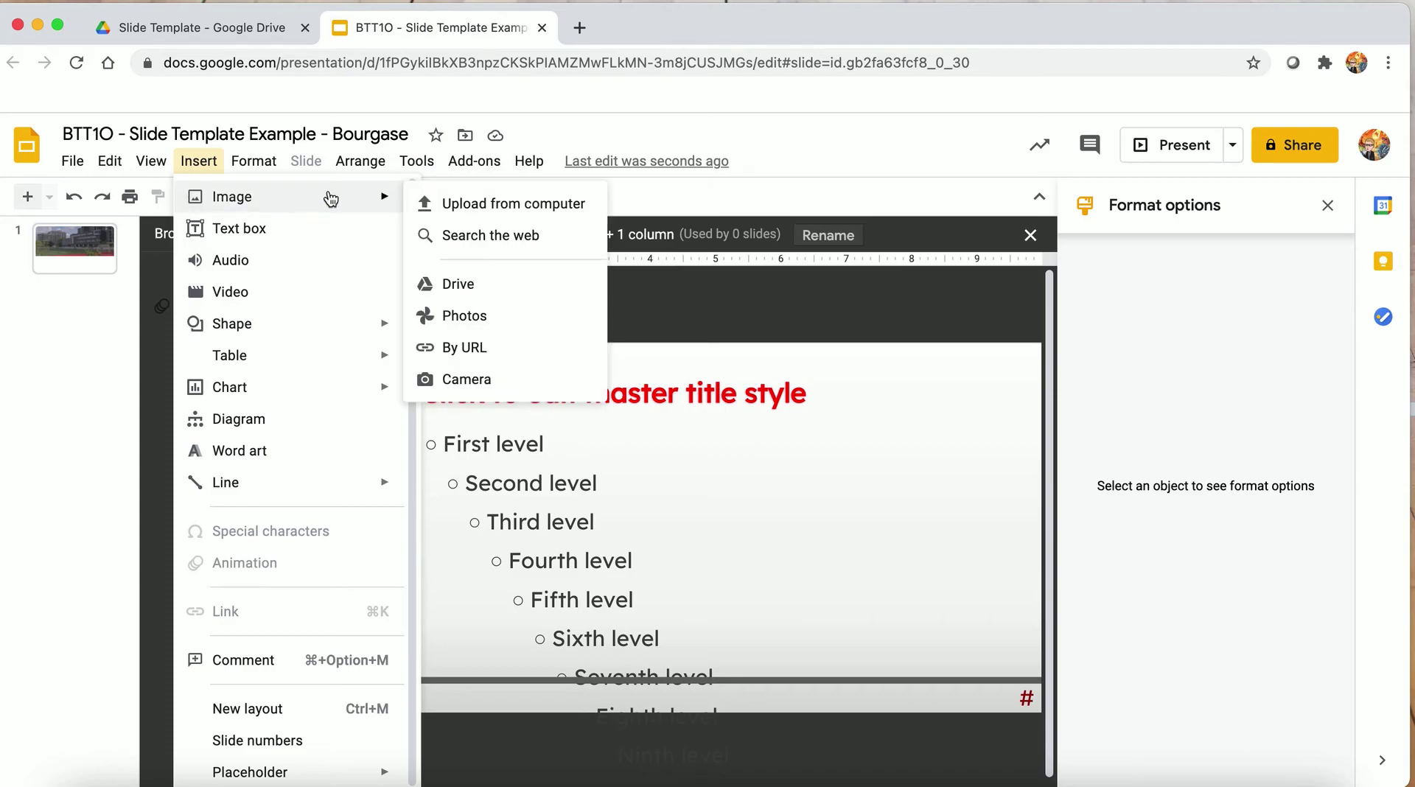
click(515, 284)
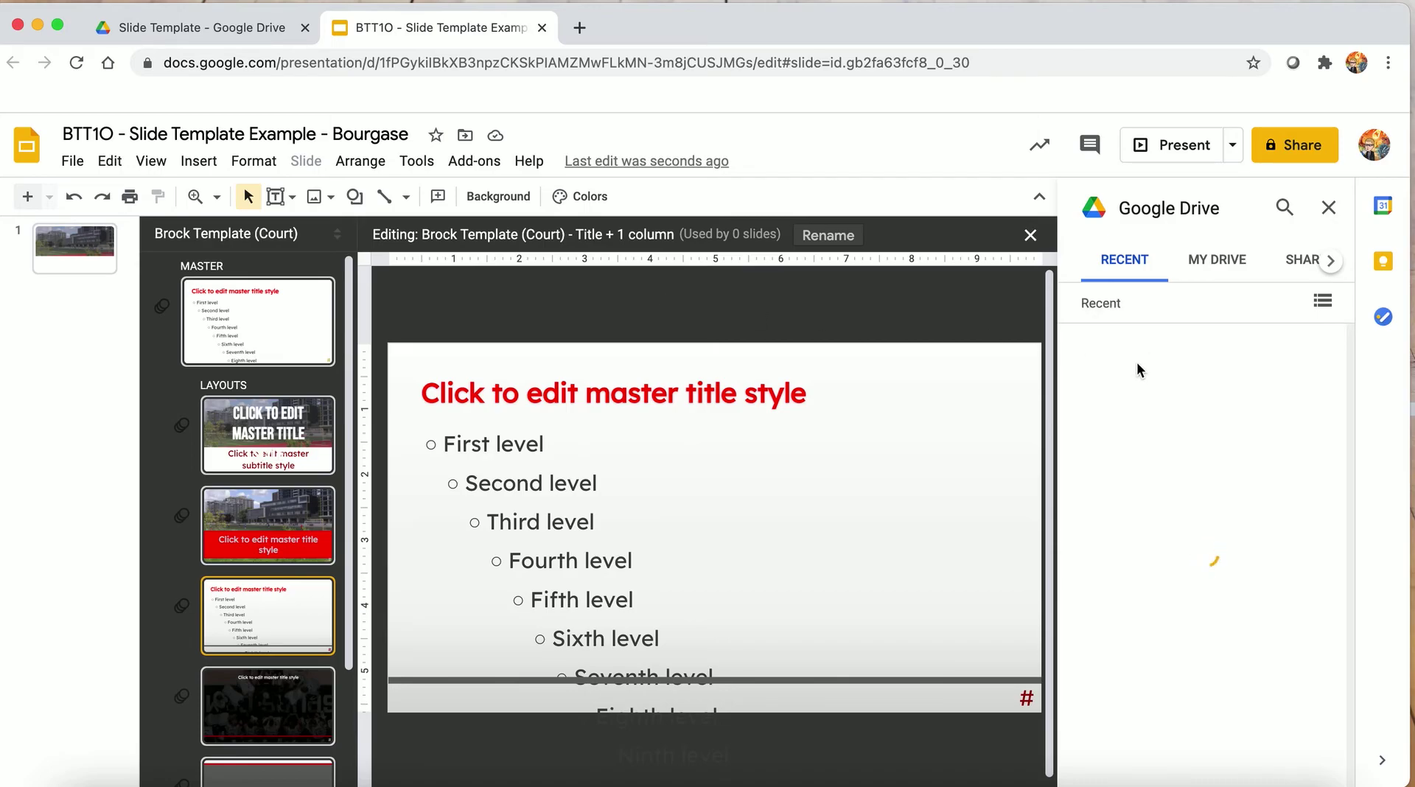
Insert the Viking logo from Drive, shrink it, and place it in the top-right corner.
click(1148, 582)
click(1150, 590)
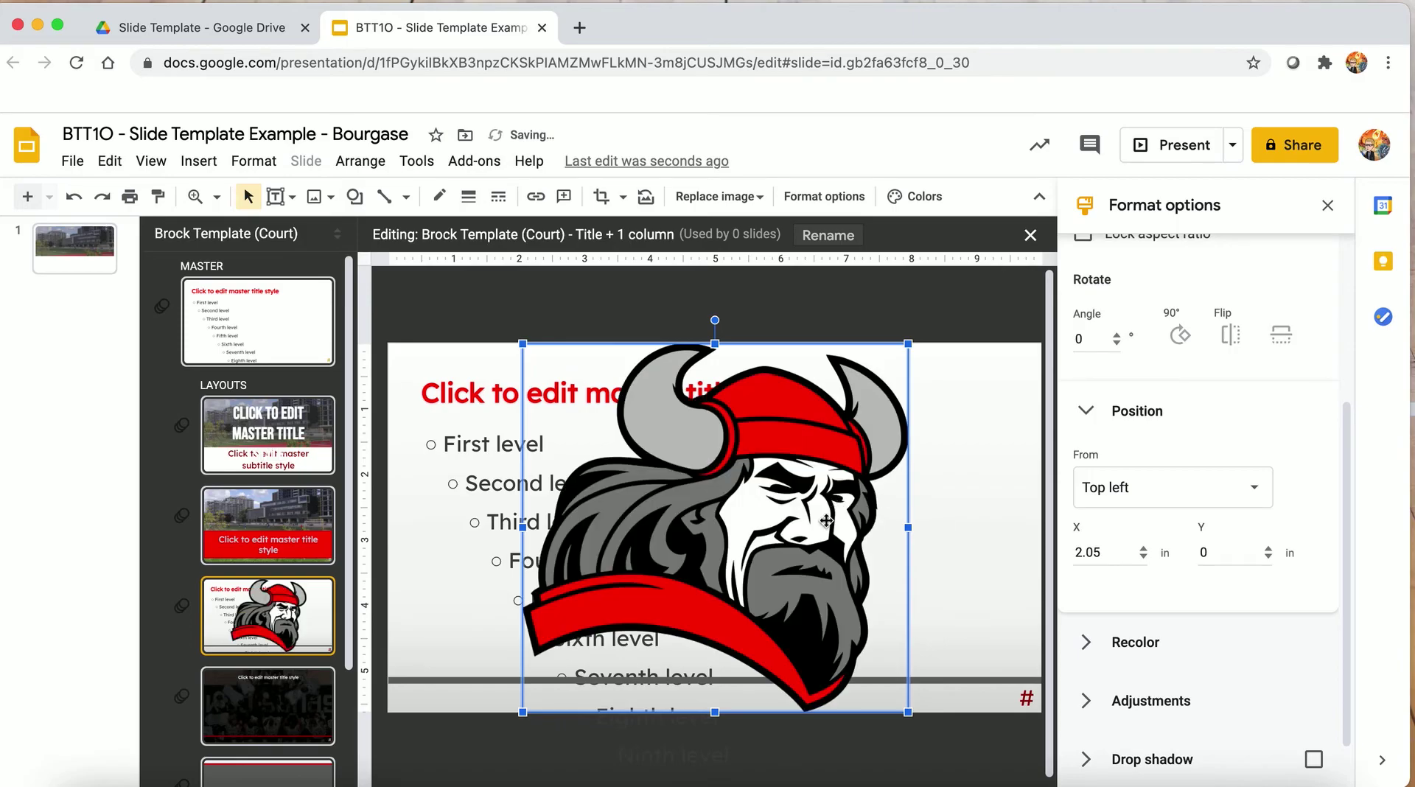
mouse_move(522, 715)
mouse_down()
mouse_move(723, 538)
mouse_move(878, 472)
mouse_up()
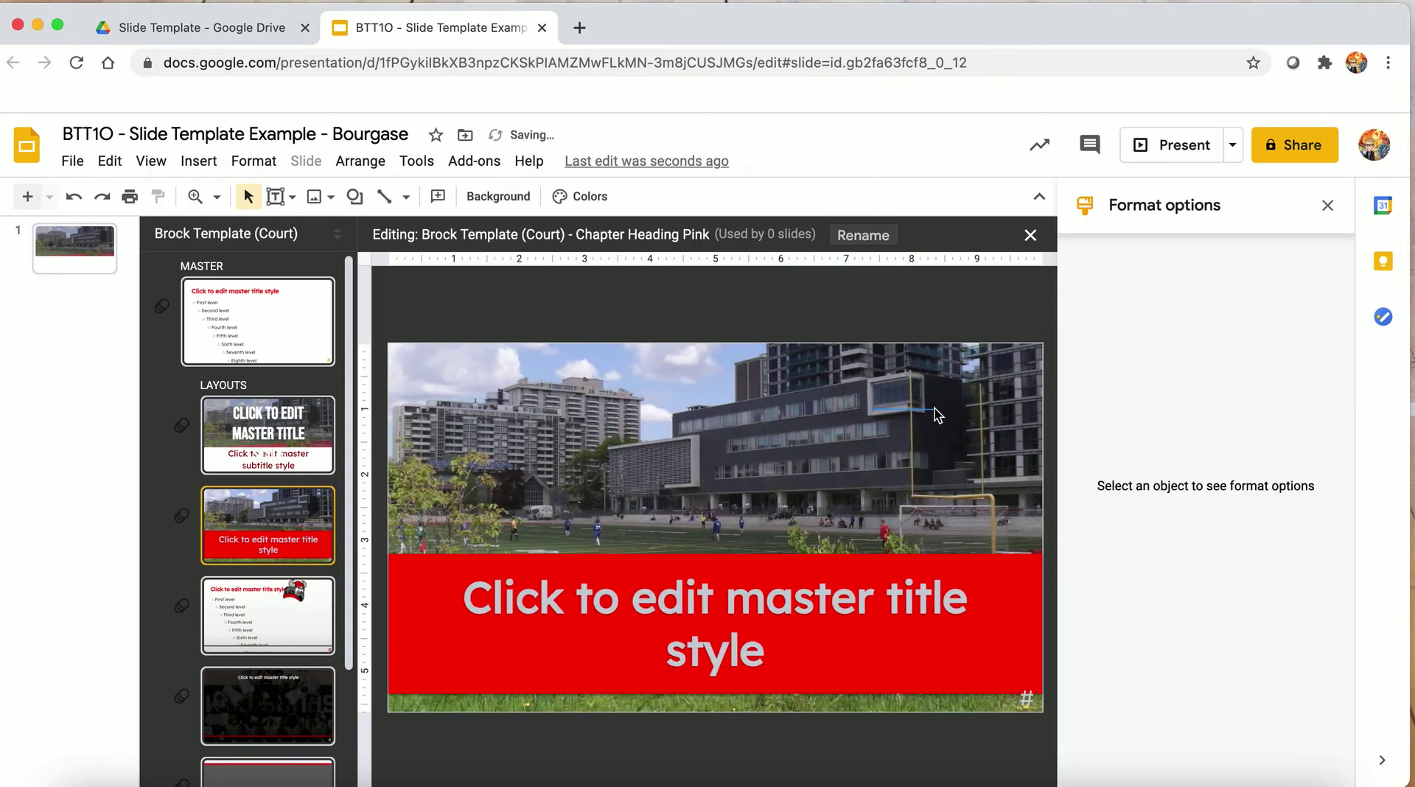
key(Down)
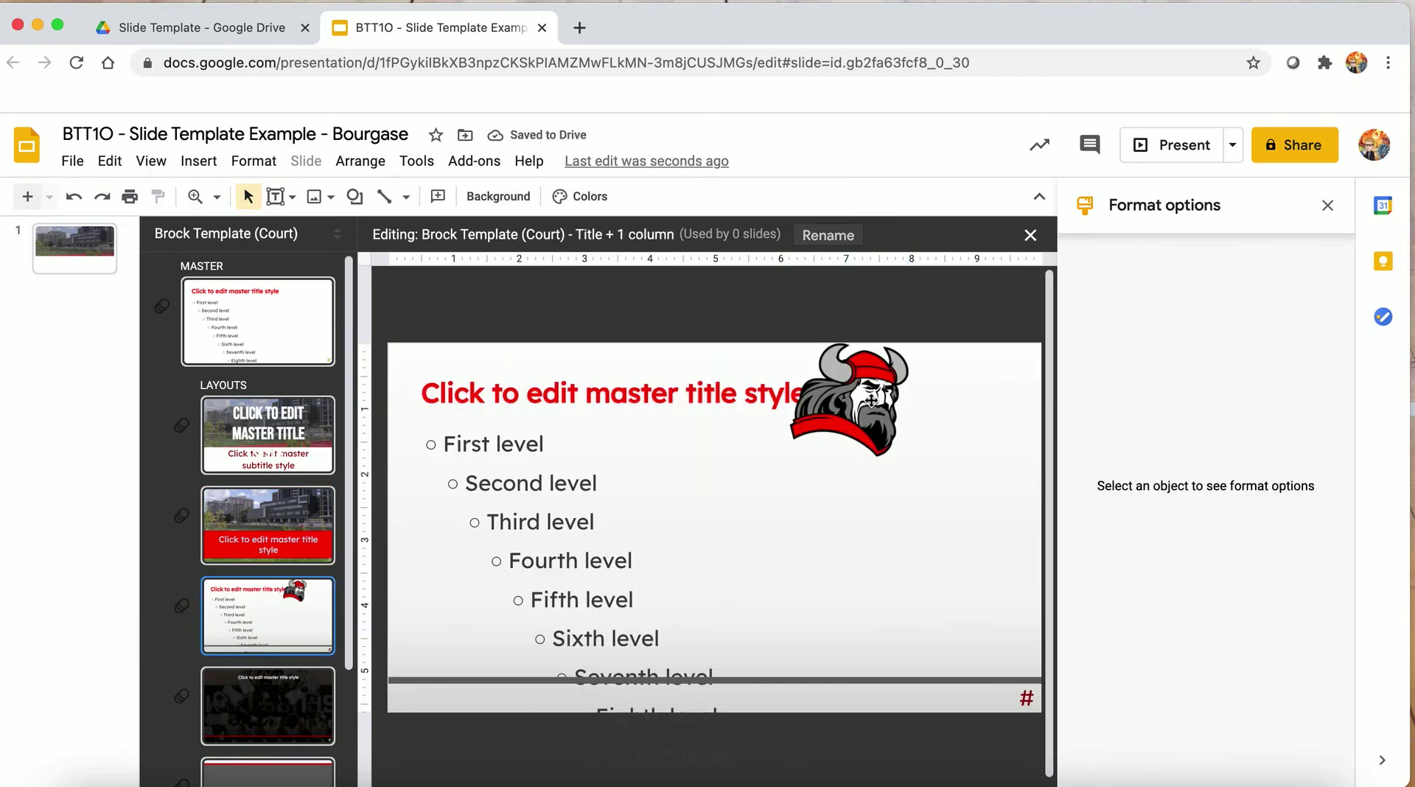
click(975, 406)
drag(994, 405, 996, 408)
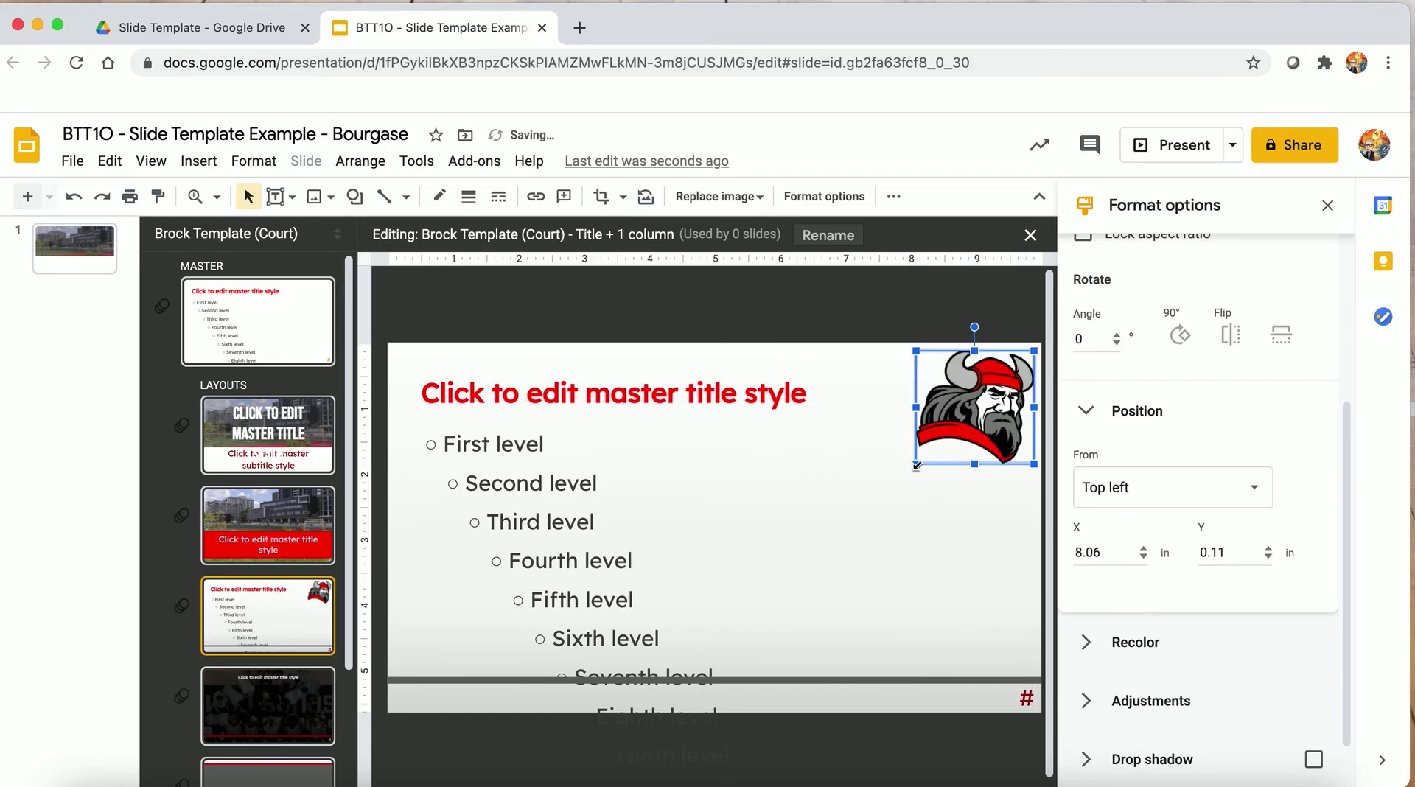
drag(916, 464, 965, 417)
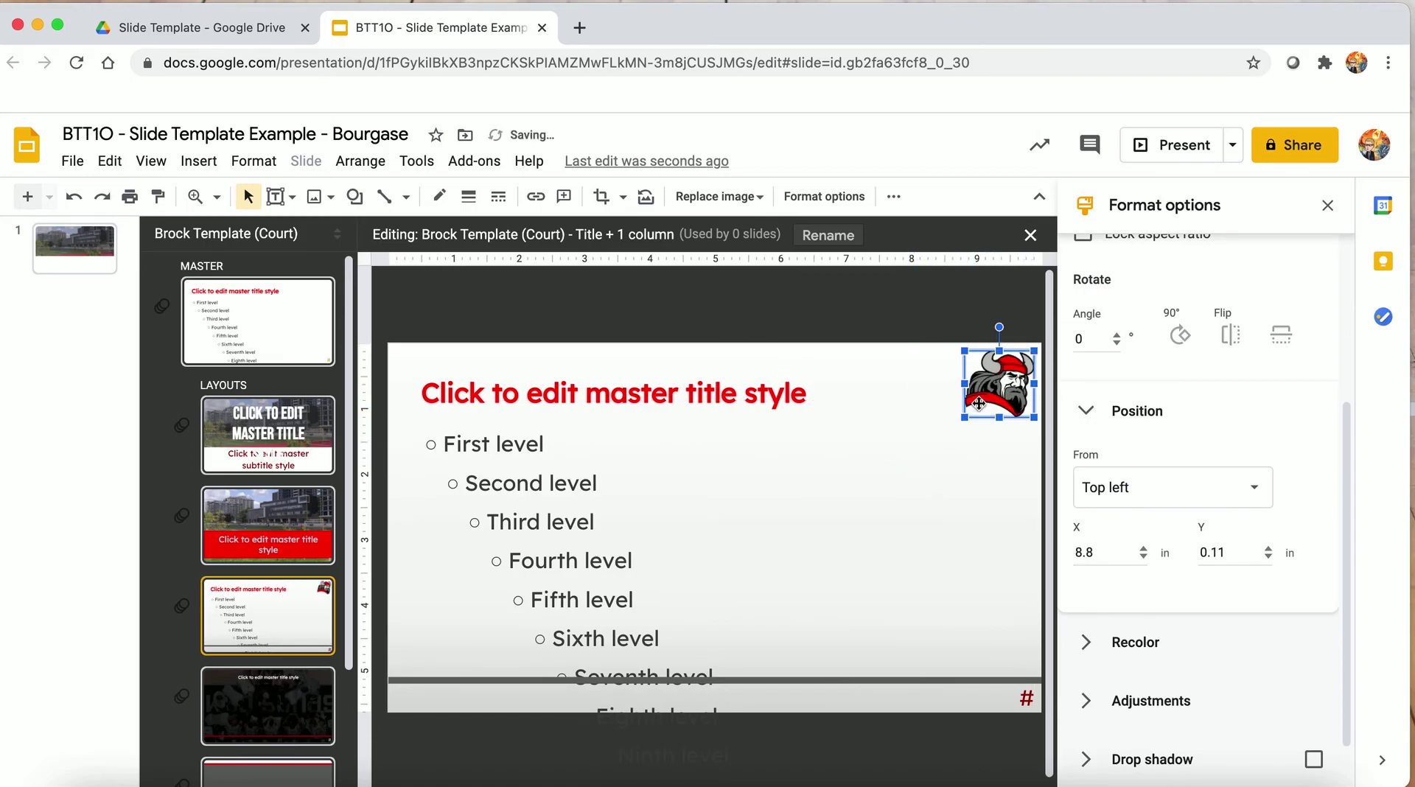
click(906, 401)
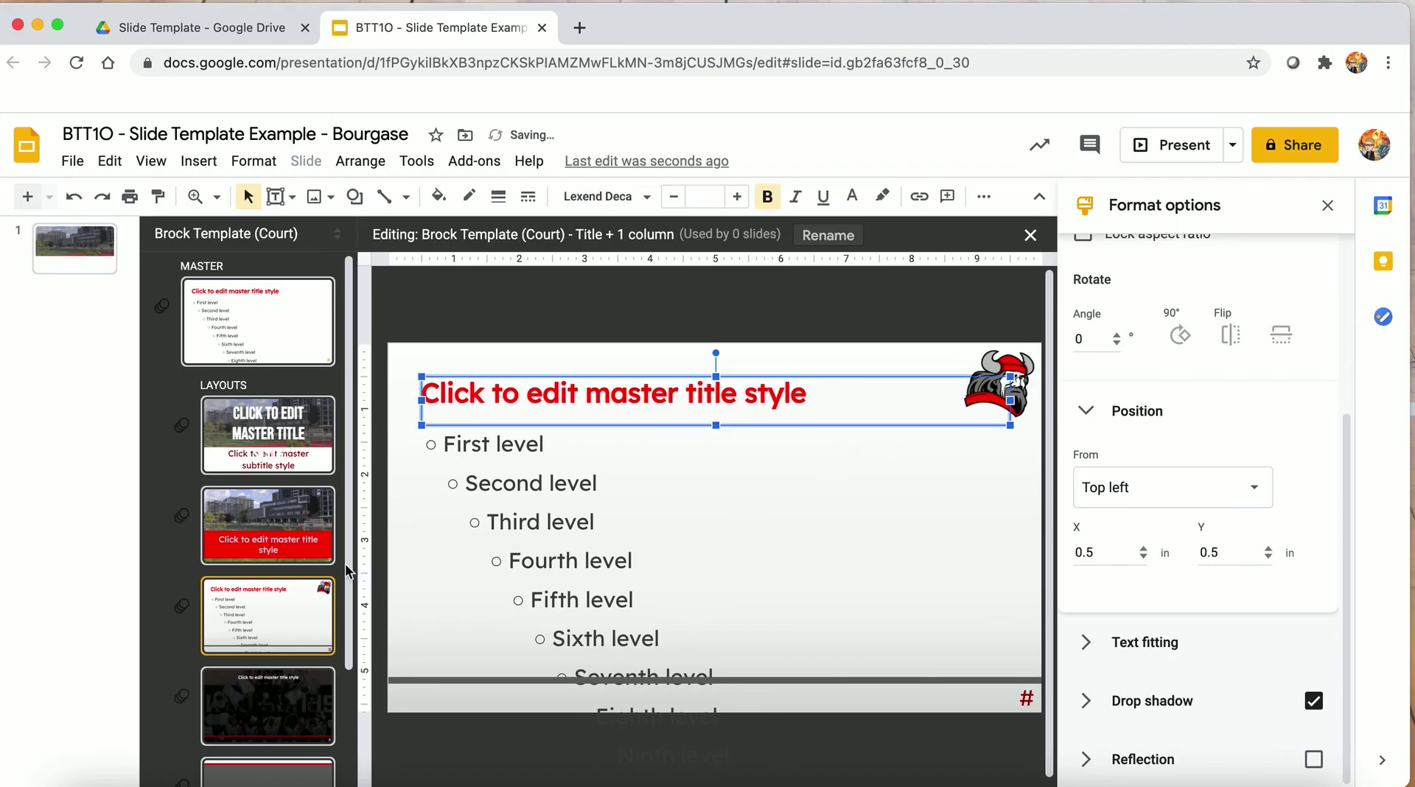
Delete the dark overlay covering the photo on the Video layout.
click(272, 699)
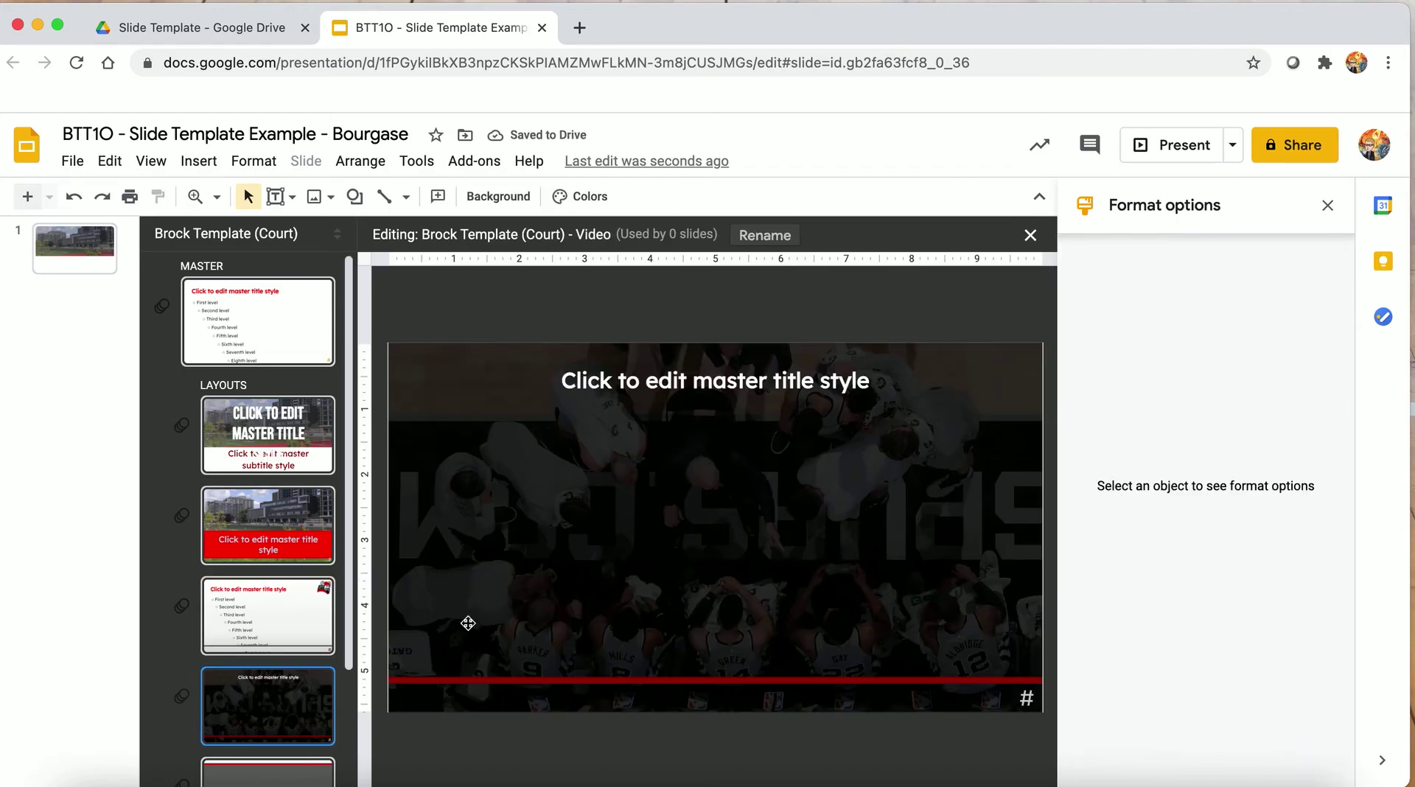
click(530, 584)
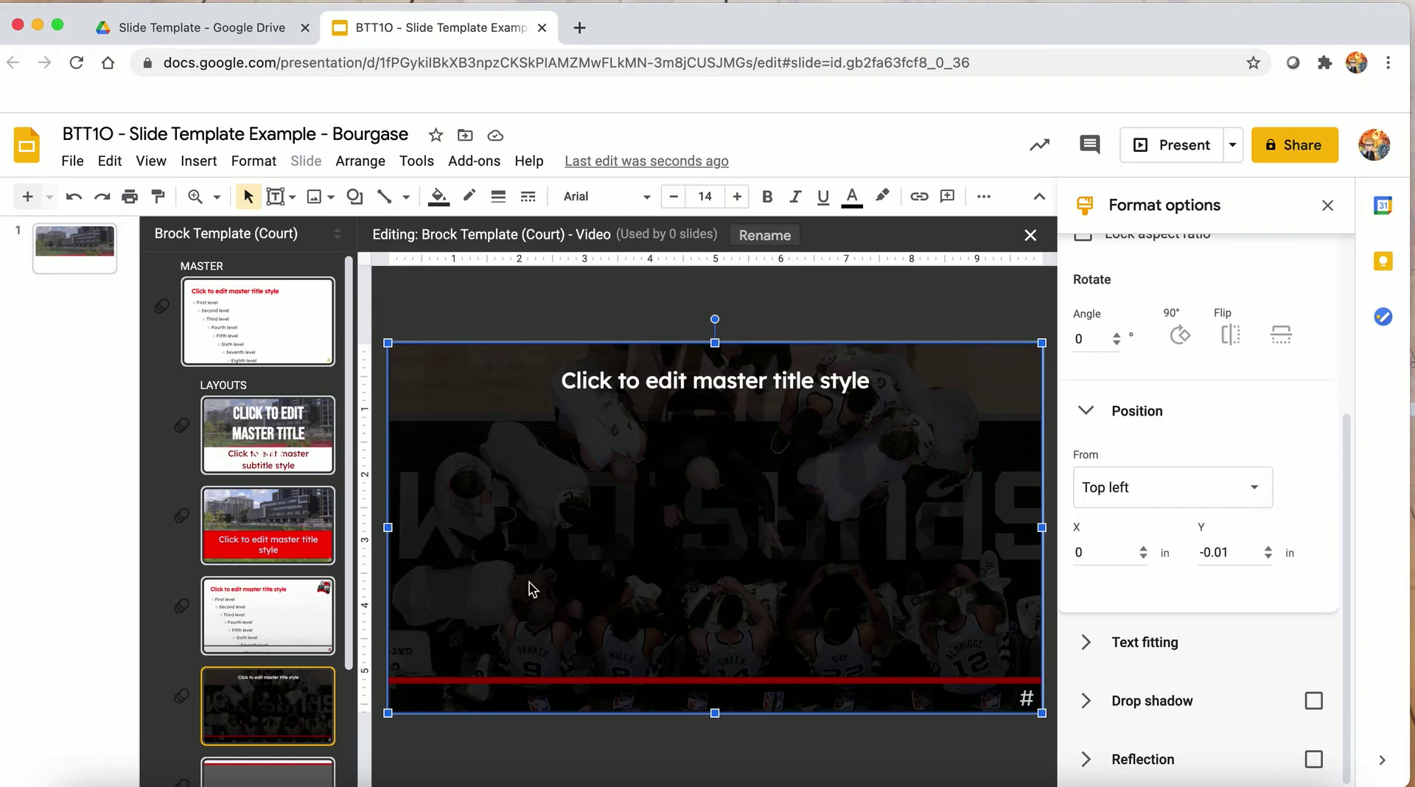
key(Delete)
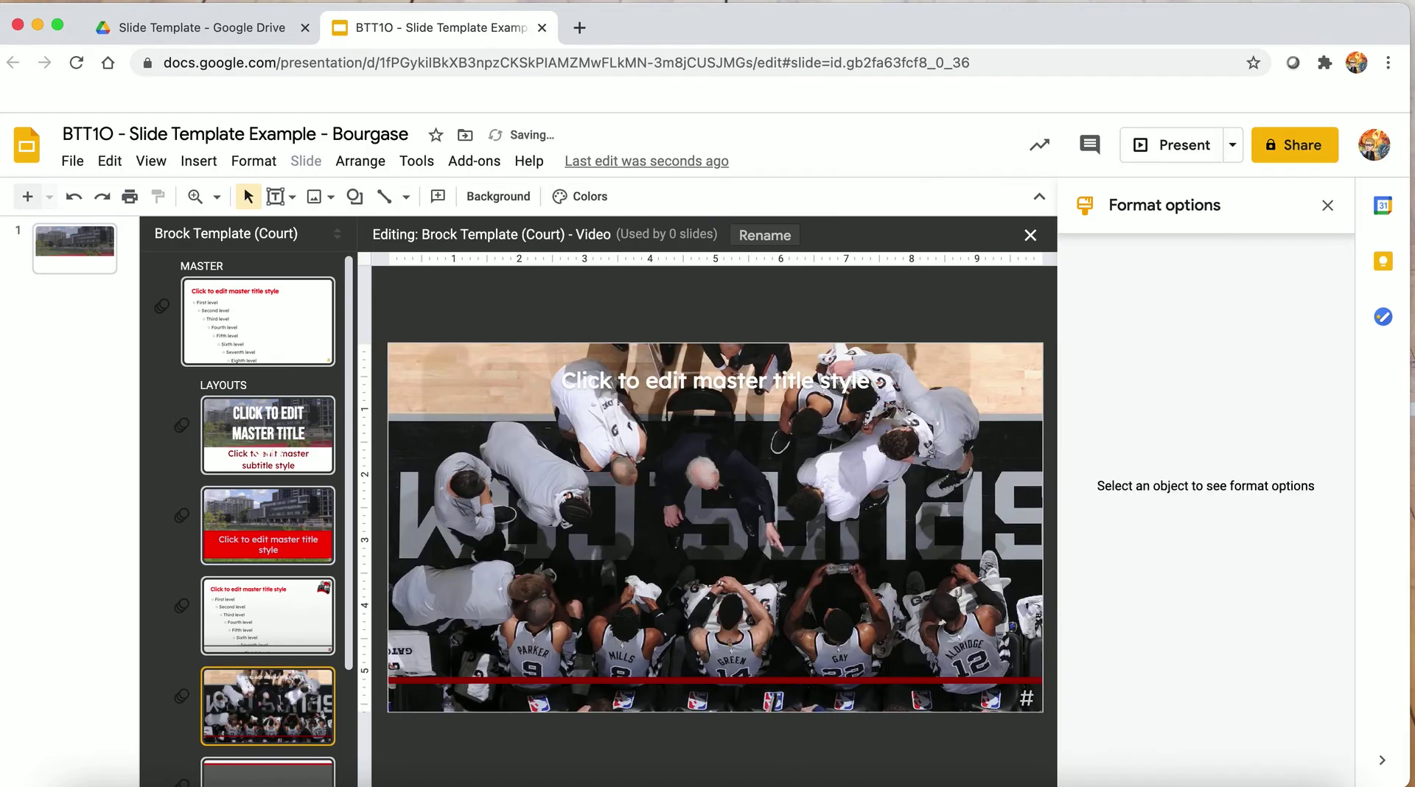
key(Down)
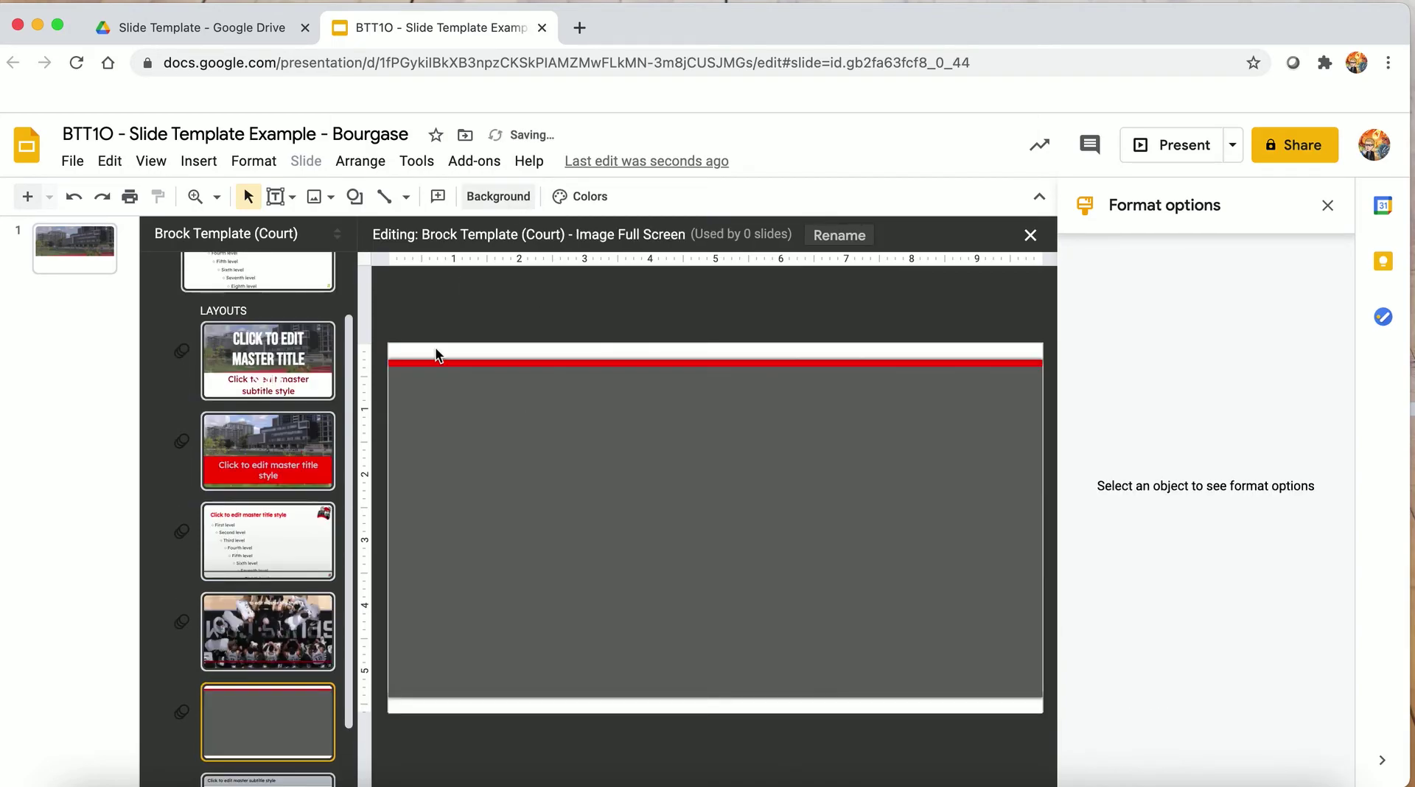
key(Up)
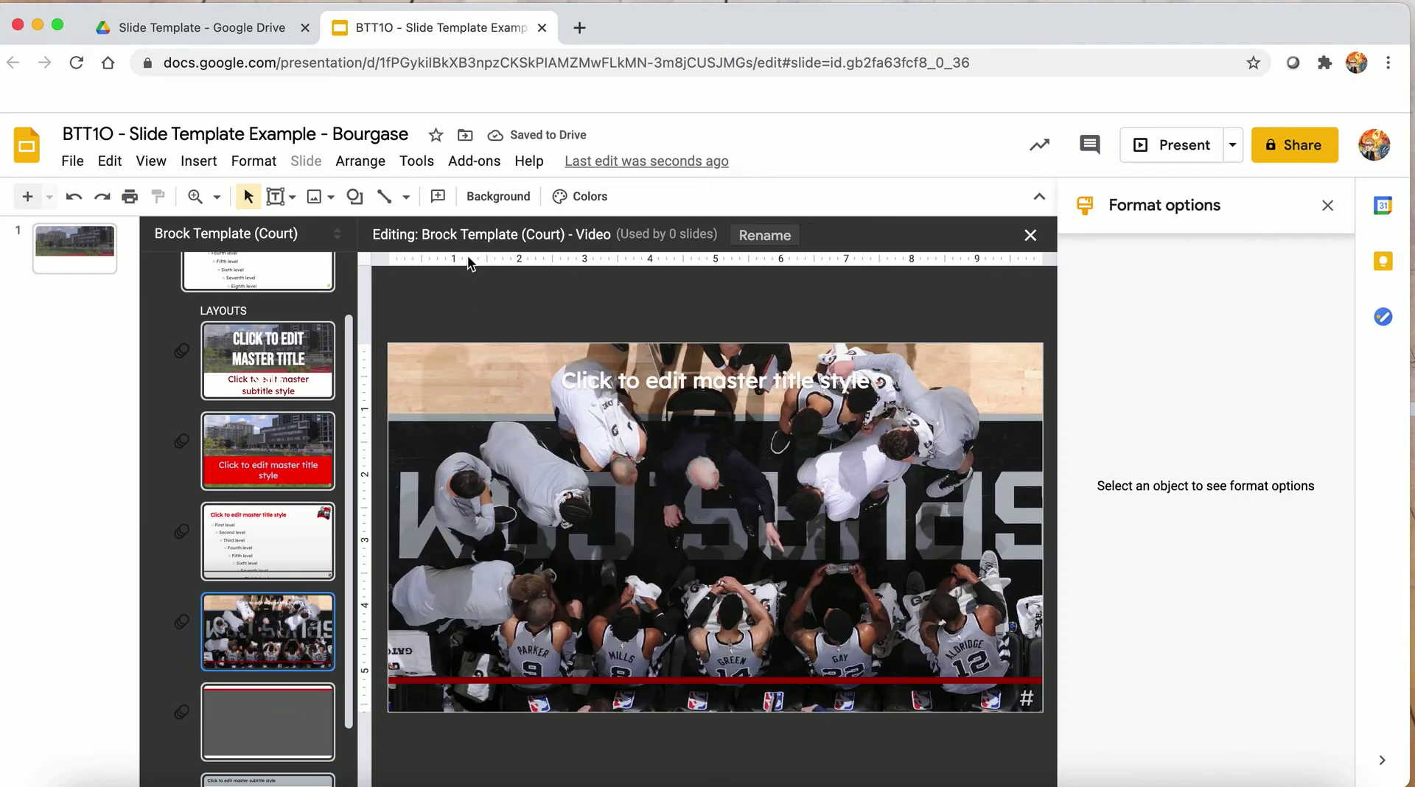
Set the Video layout background to the NTCI - Image 1 school building photo from Drive.
click(501, 199)
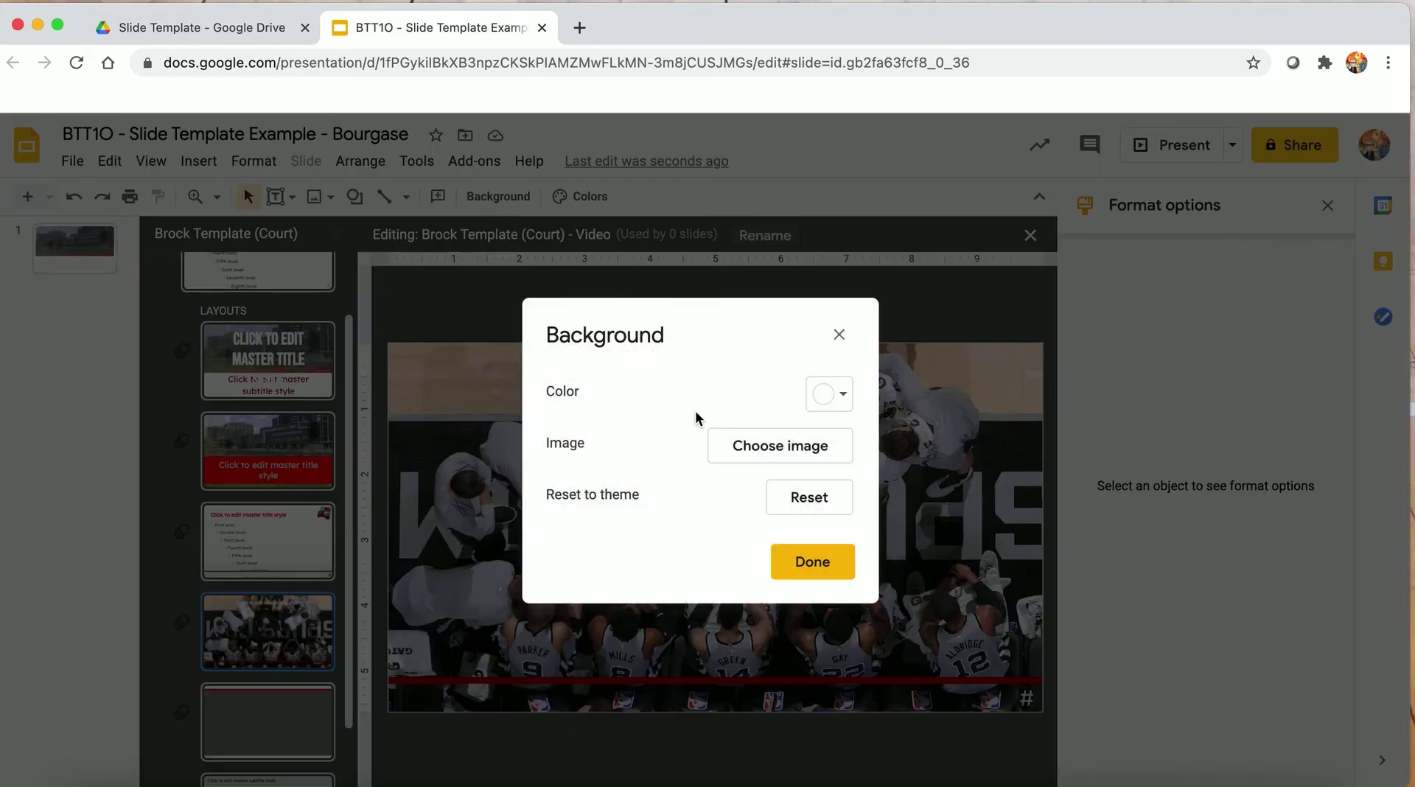
click(774, 450)
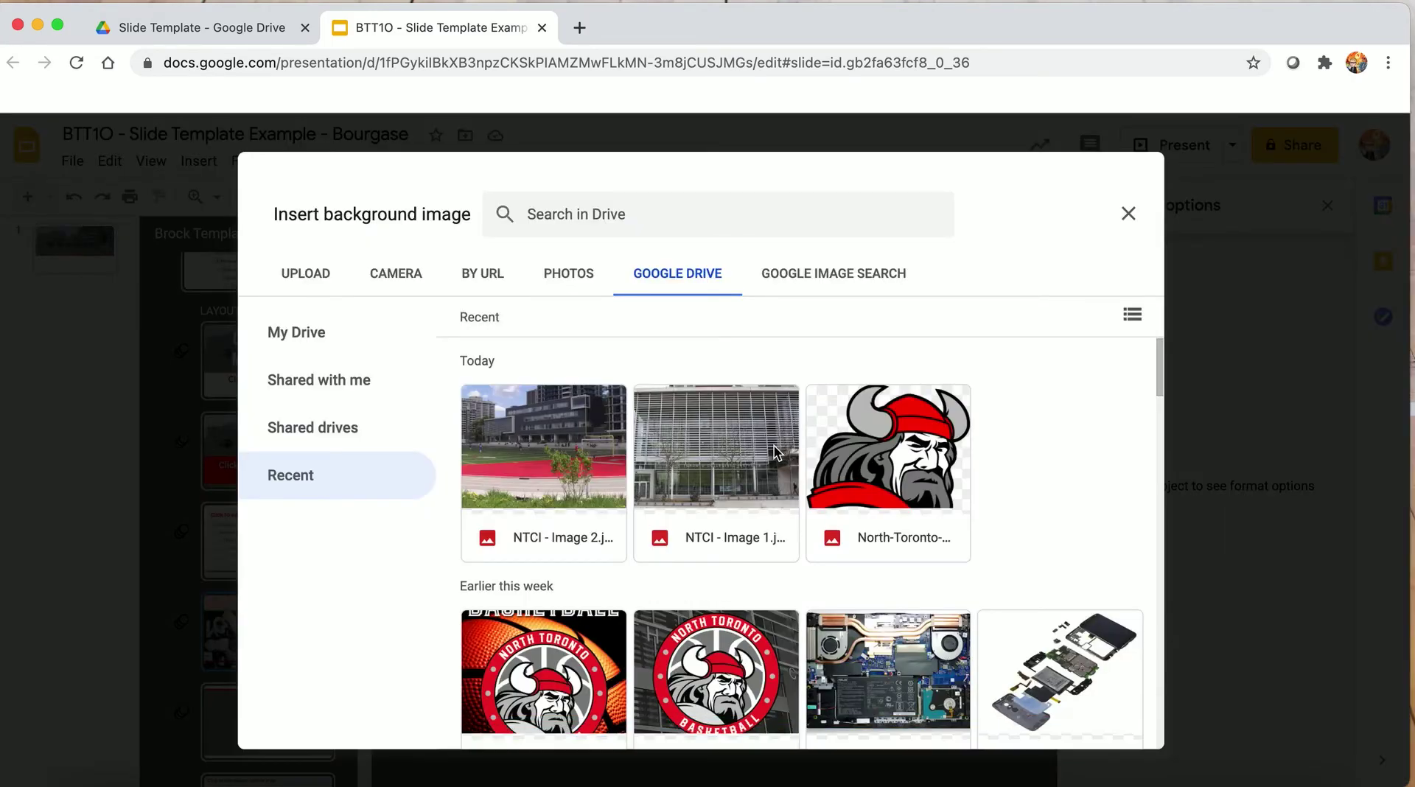
click(726, 455)
click(1105, 727)
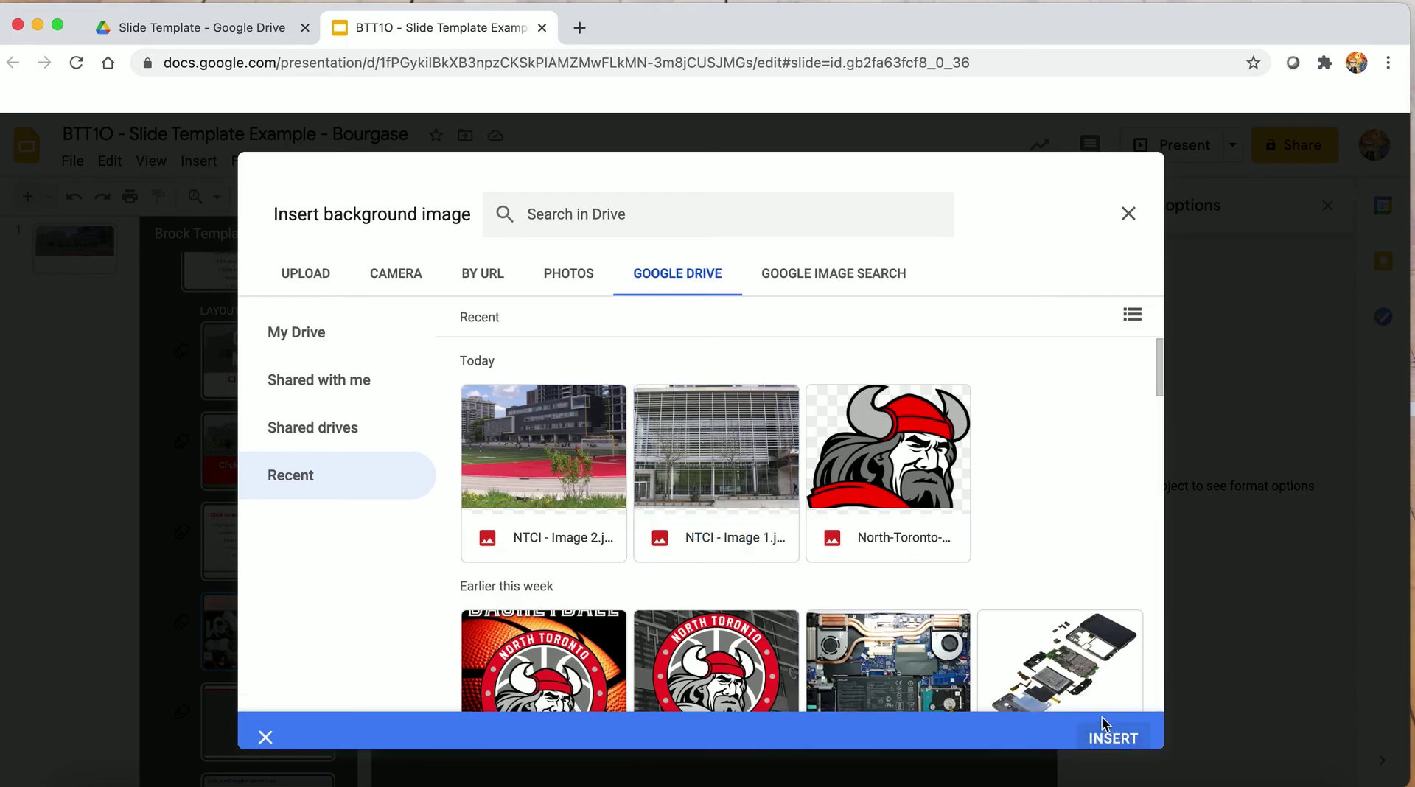
click(814, 566)
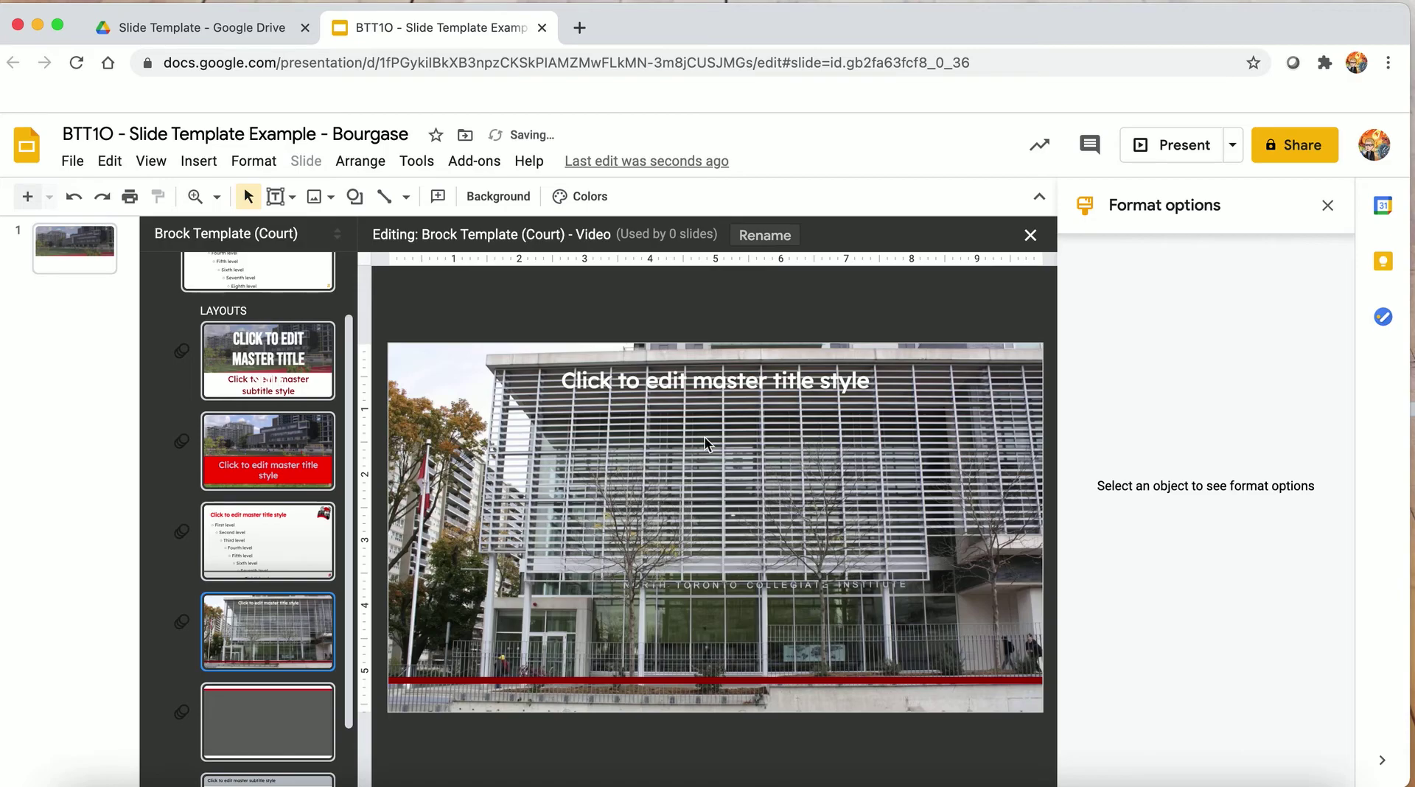
Give the Video layout's title text a red highlight.
triple_click(589, 381)
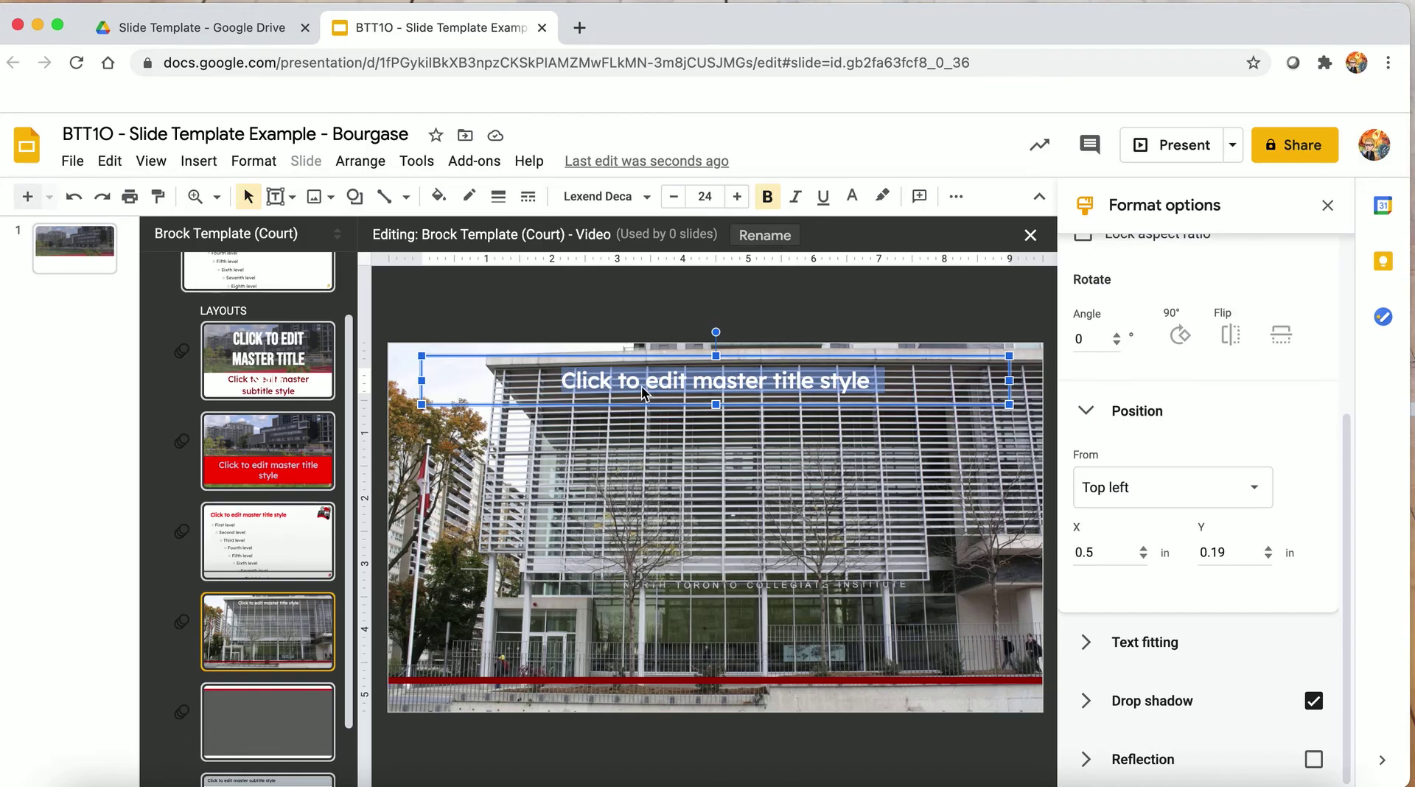
click(882, 198)
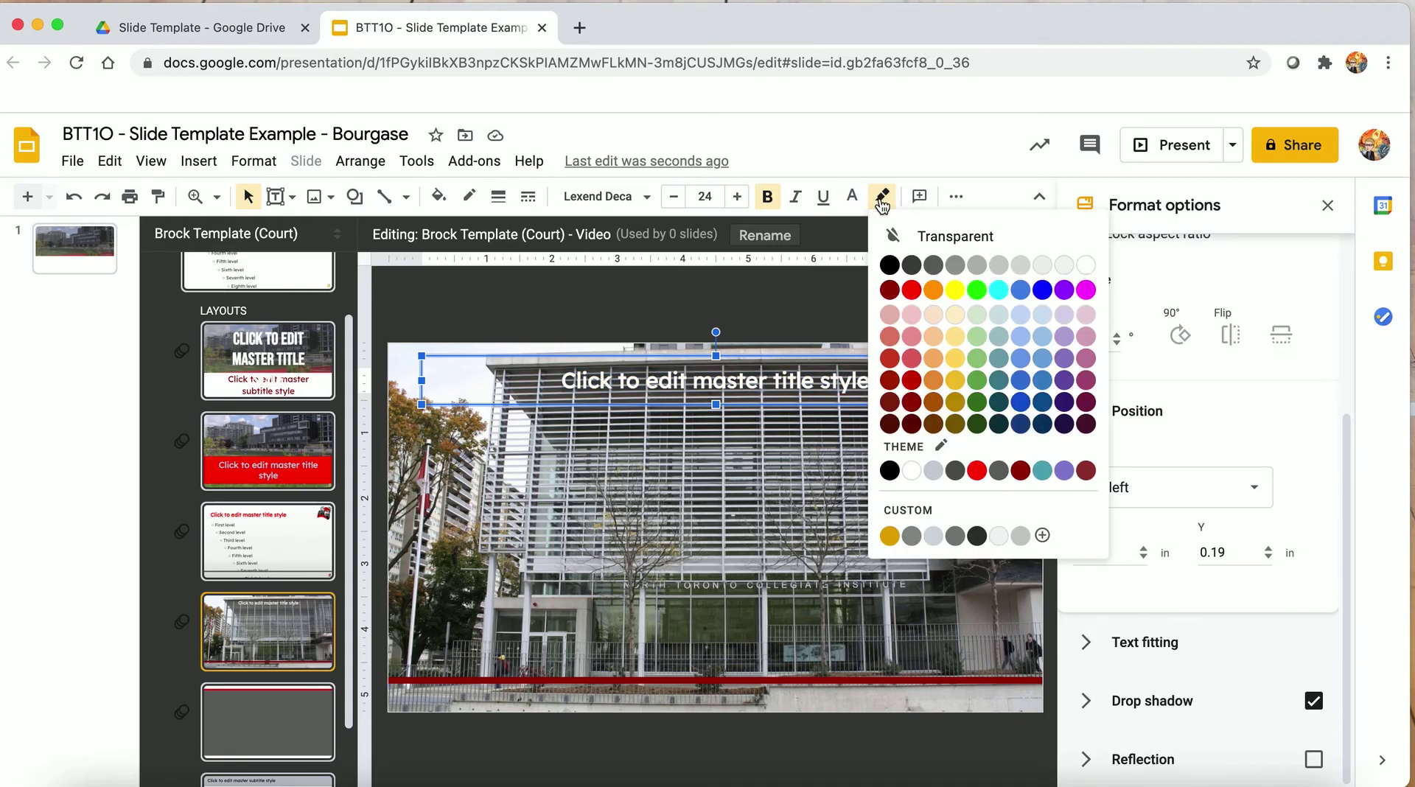
click(978, 472)
click(942, 474)
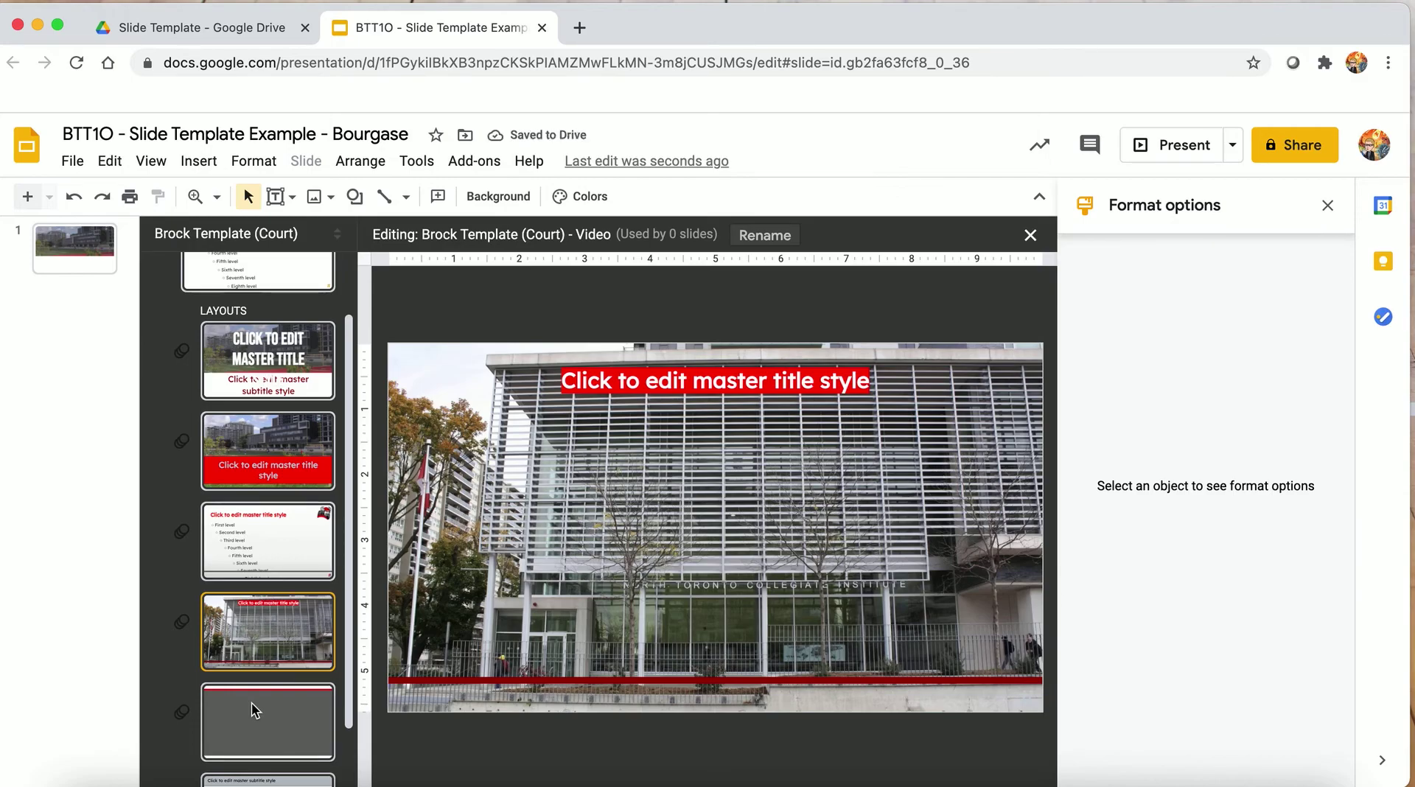
scroll(250, 702, down, 2)
click(276, 640)
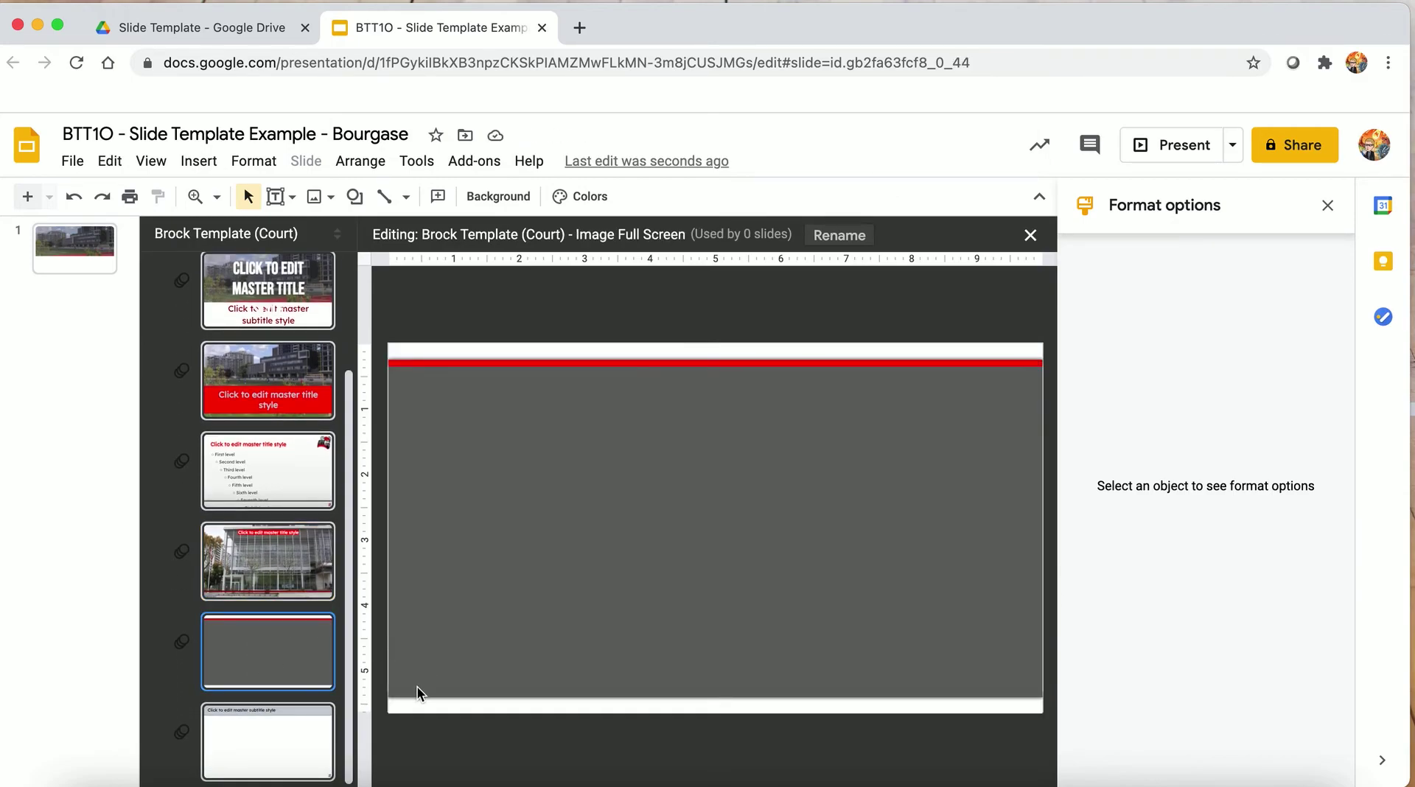
Fill the line at the bottom of the Image Full Screen layout light grey.
key(Up)
click(260, 653)
key(Down)
click(333, 658)
click(411, 695)
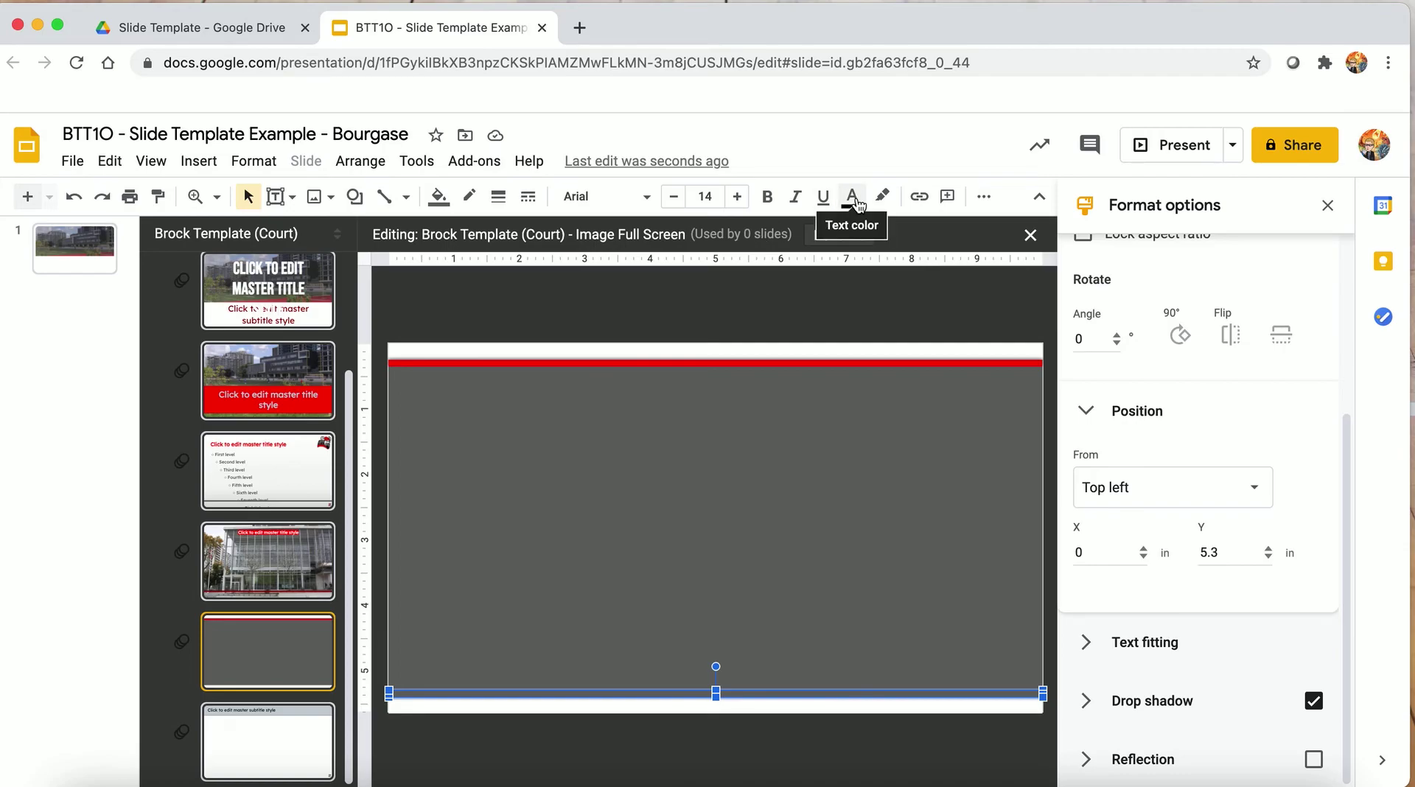
click(446, 199)
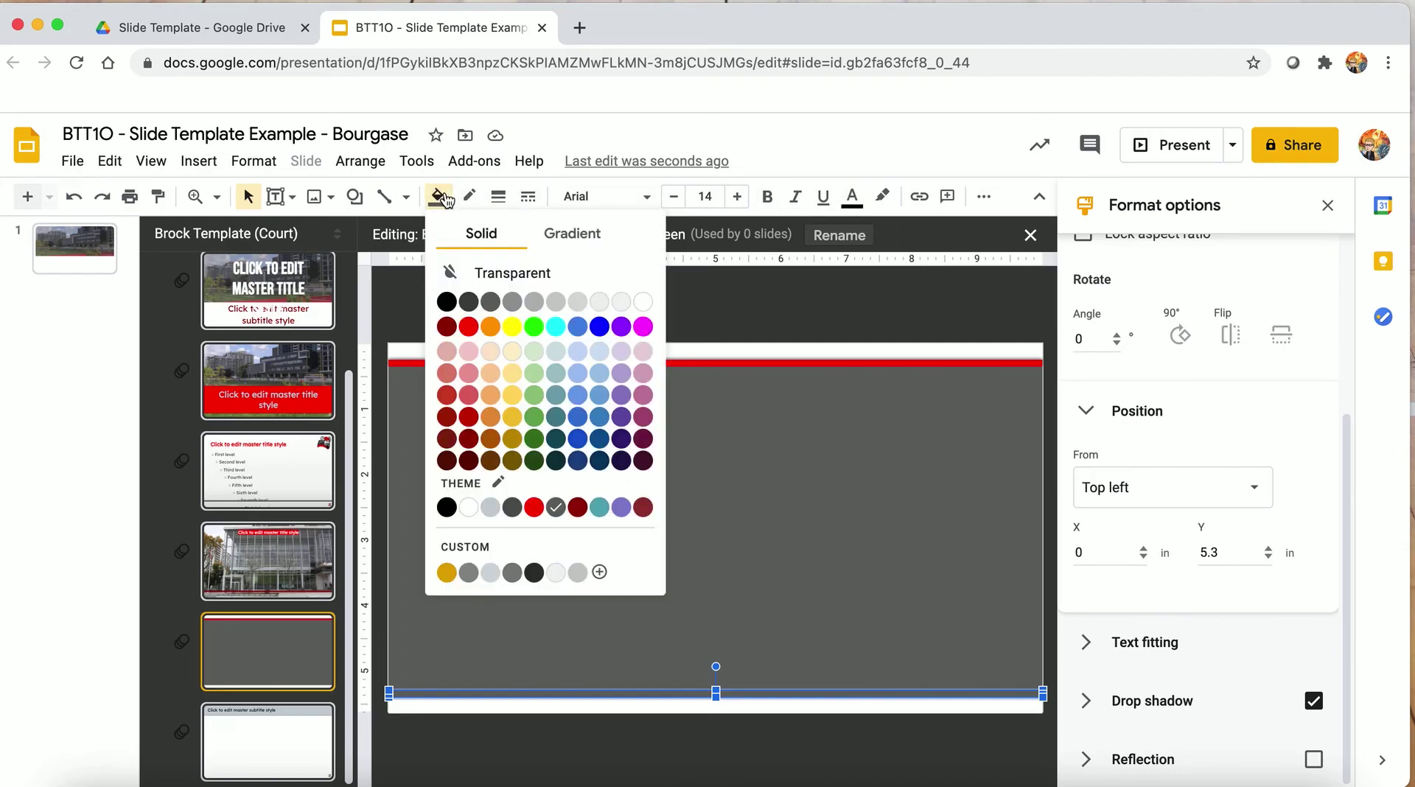
click(580, 301)
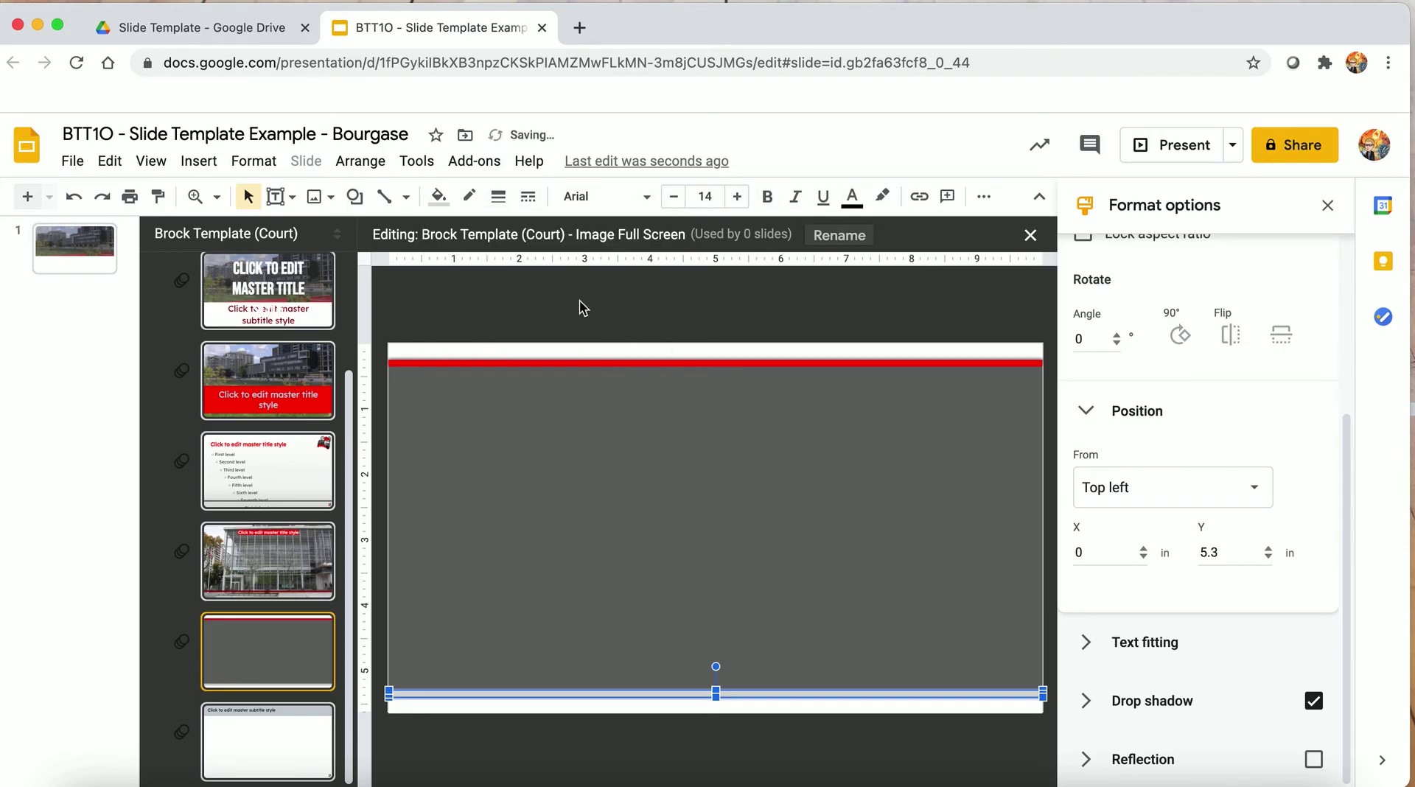
click(572, 333)
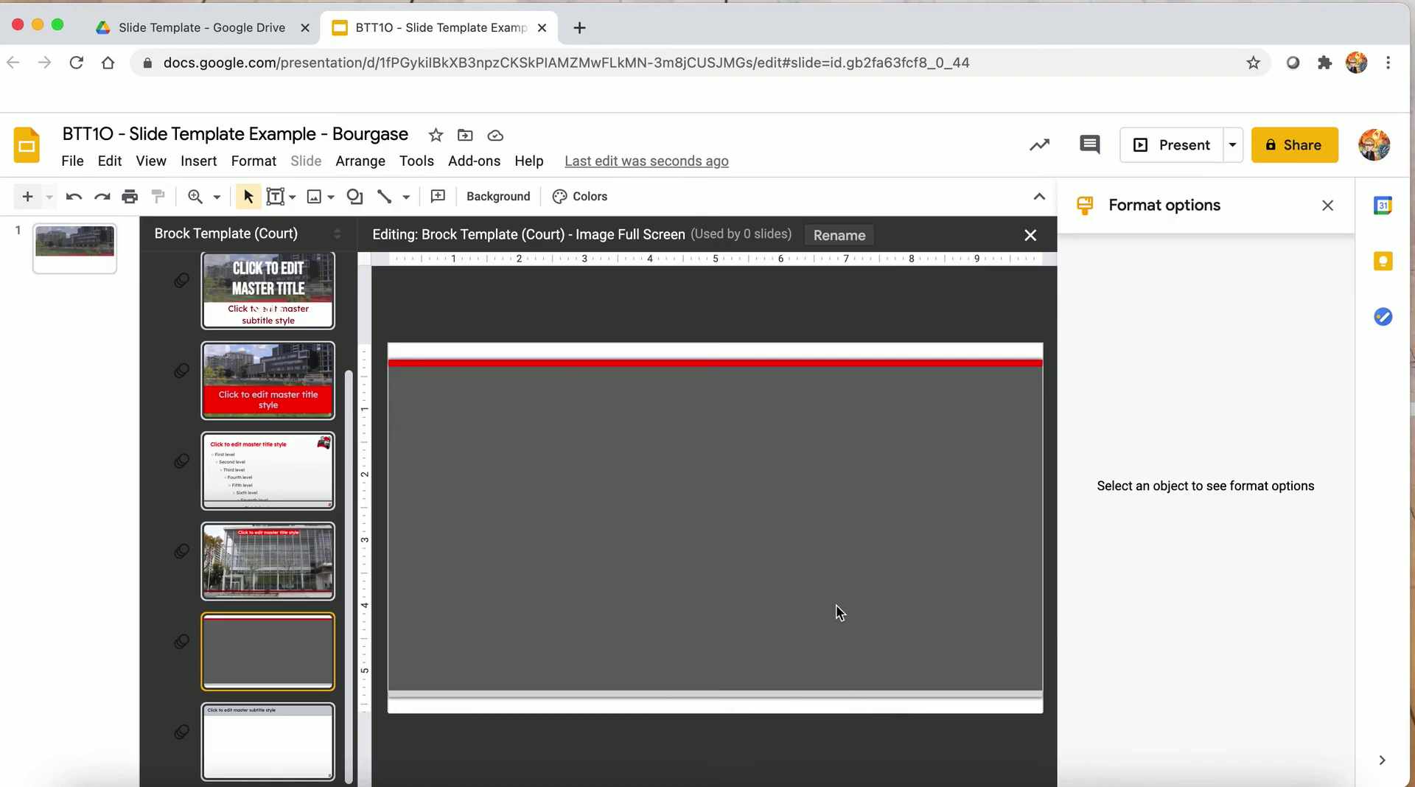
Check the red bar's drop shadow settings, then exit the theme builder to slide 1.
click(922, 362)
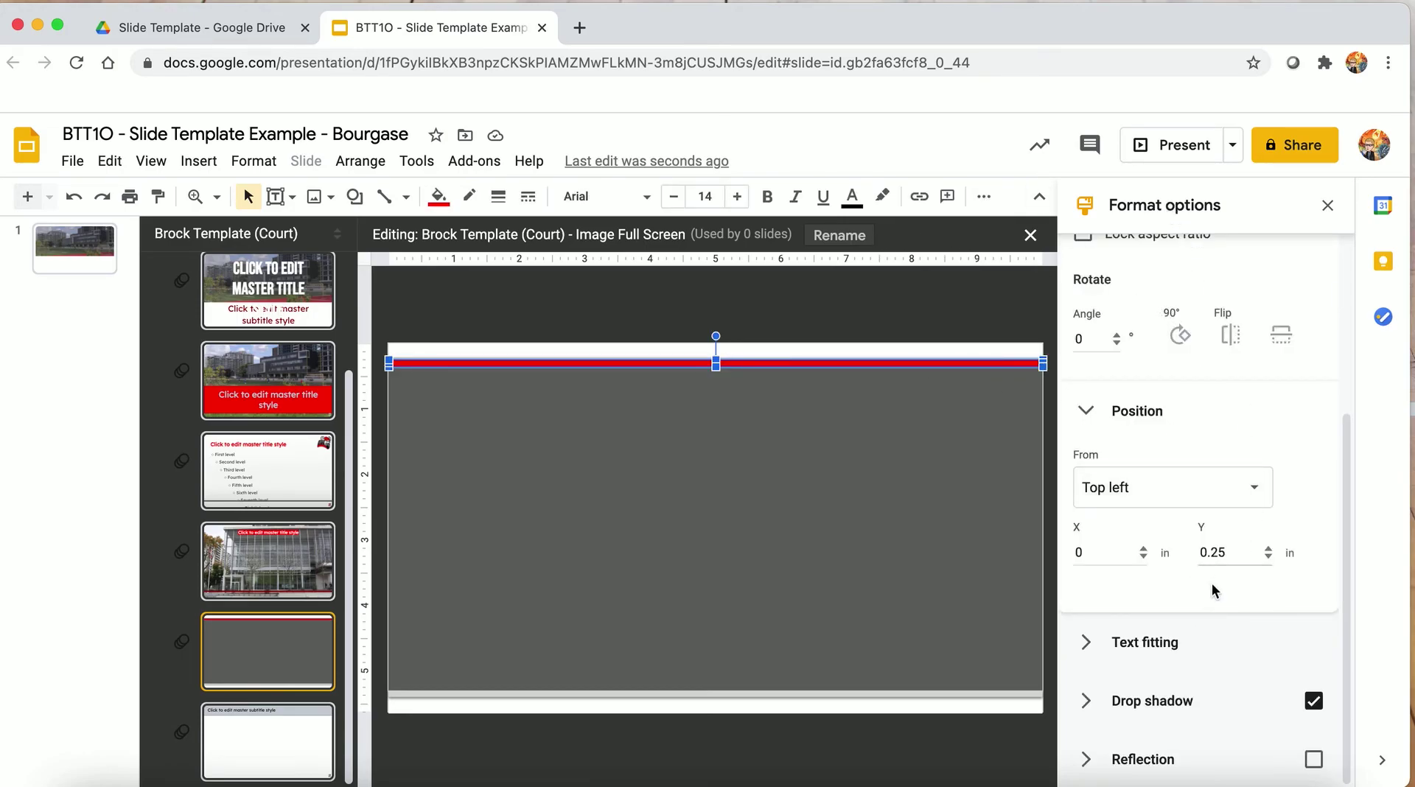
click(1224, 698)
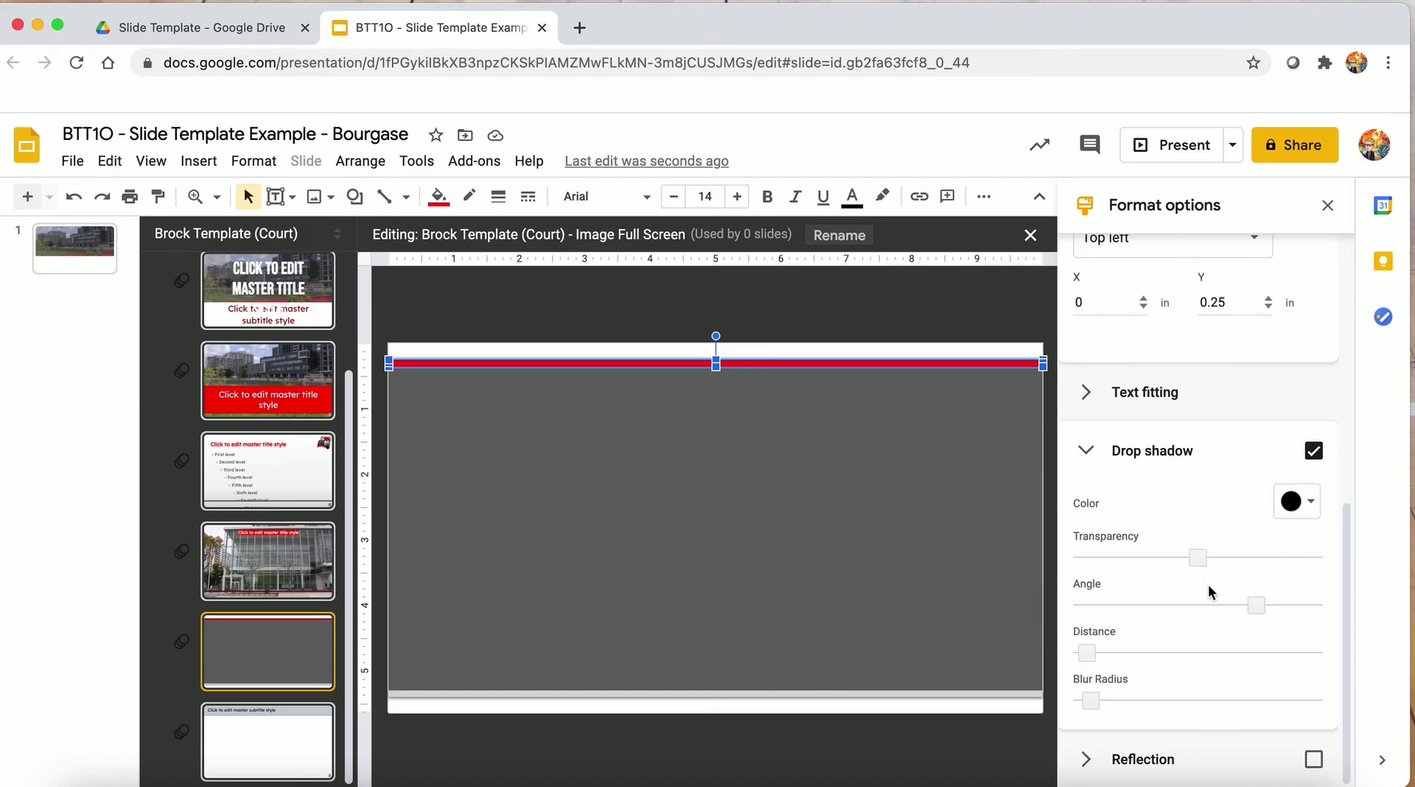
click(864, 417)
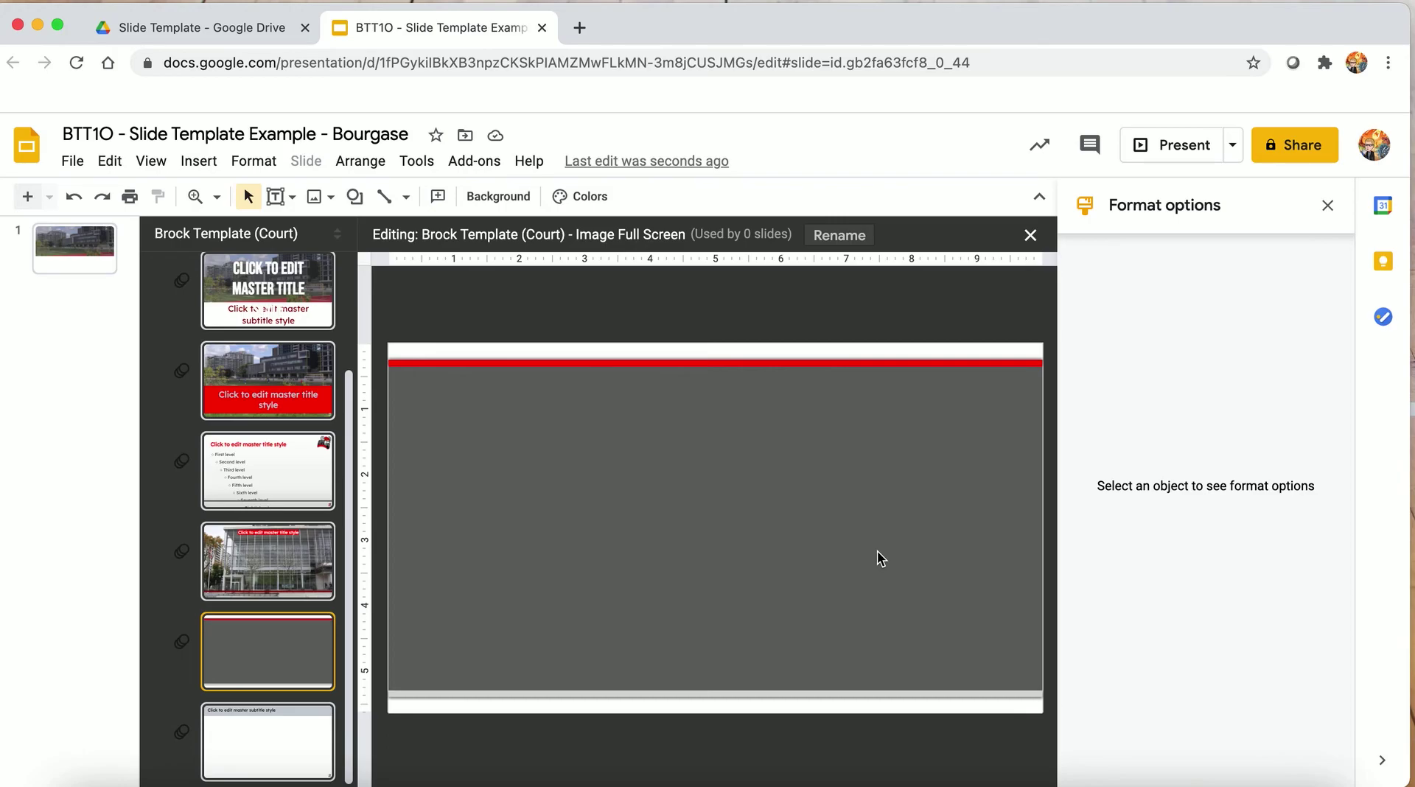
click(248, 758)
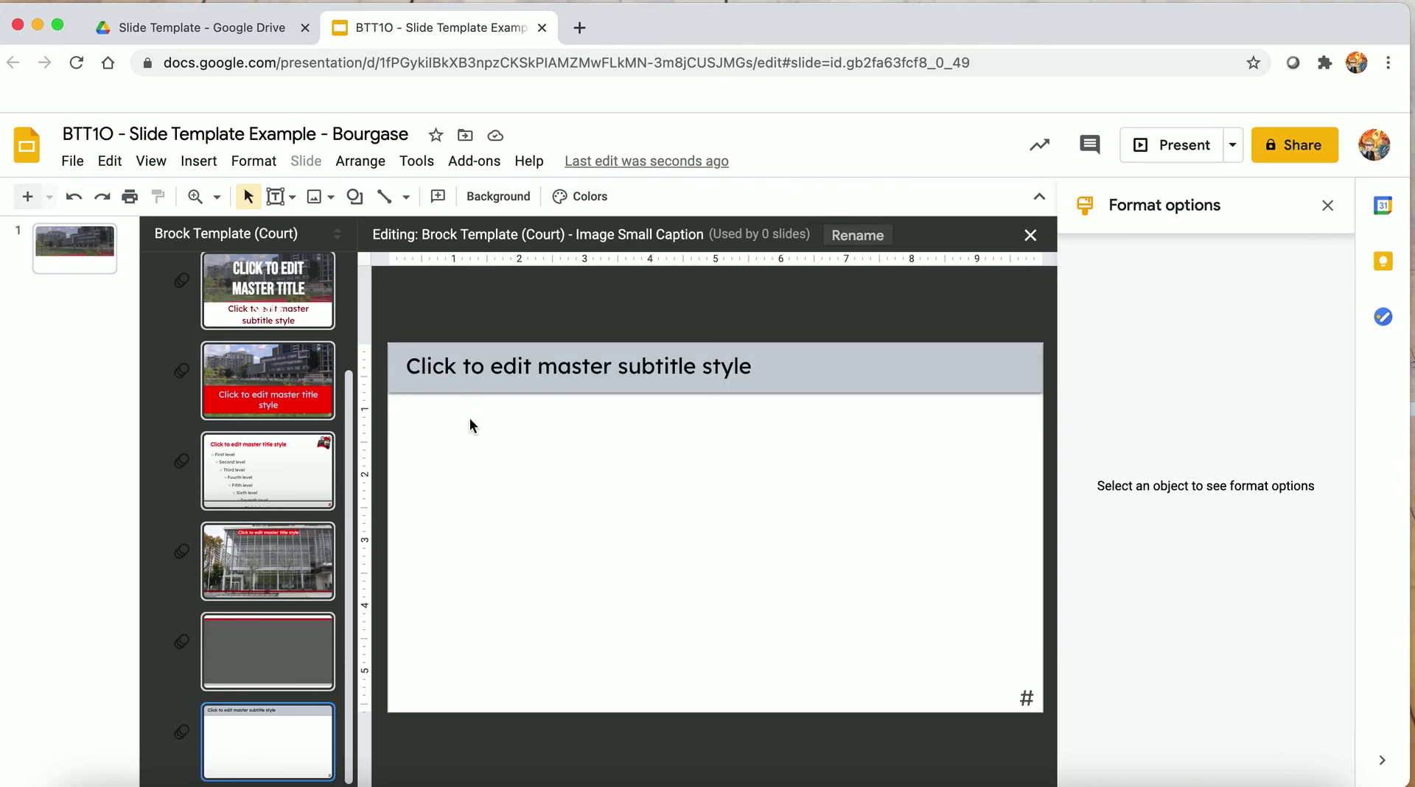
triple_click(435, 370)
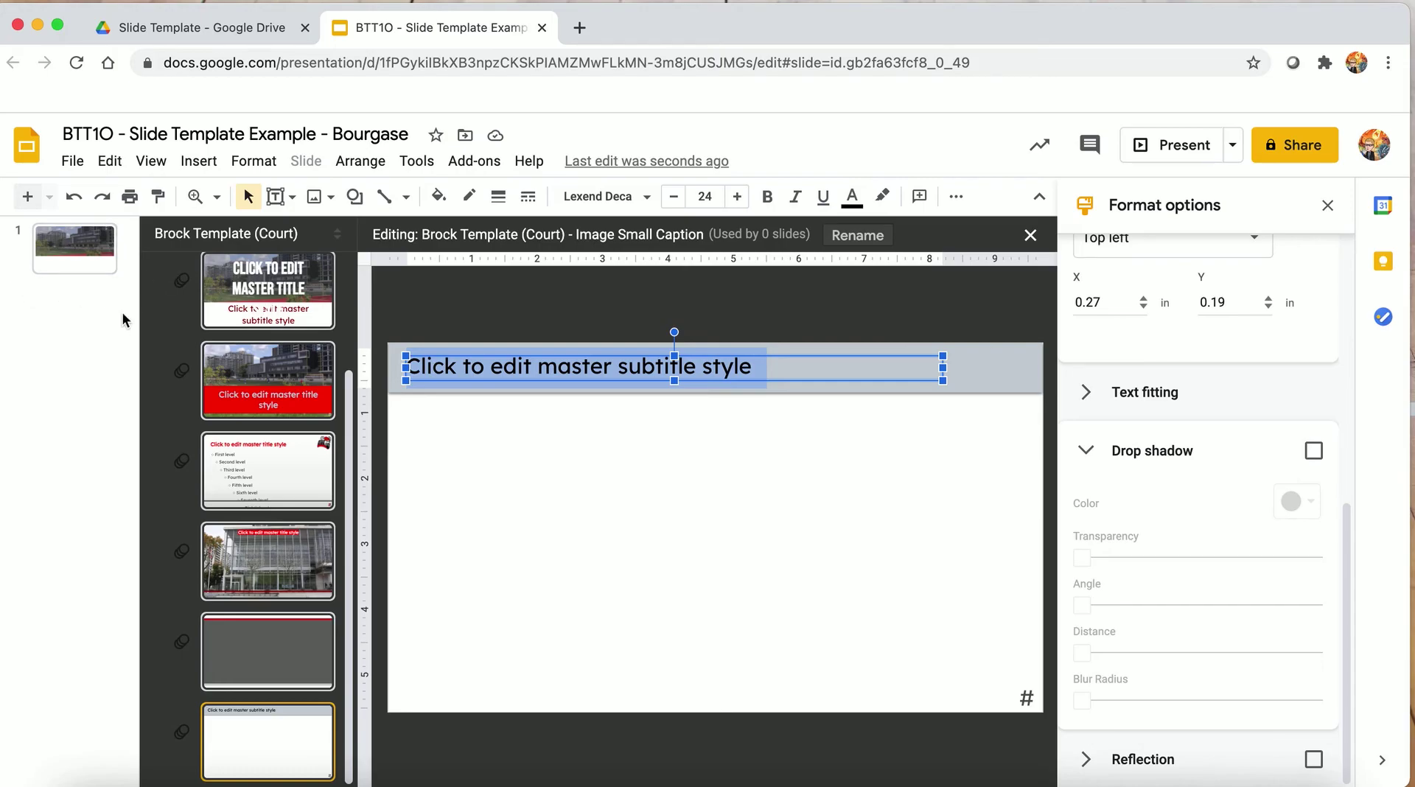
click(81, 299)
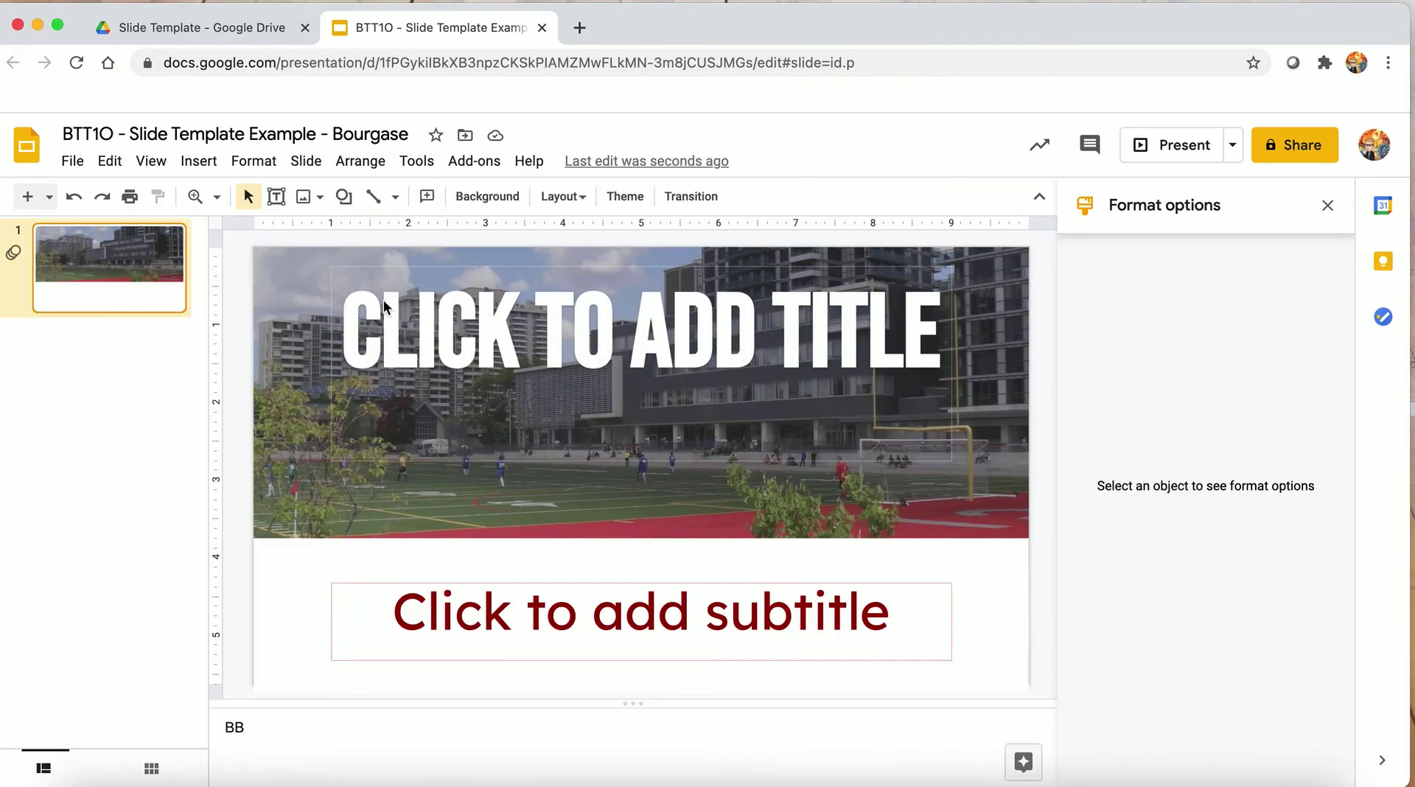
Title slide 1 'SLIDE TEMPLATE EXAMPLE', fixing a typo along the way.
click(456, 315)
text(SLIDE TENMP)
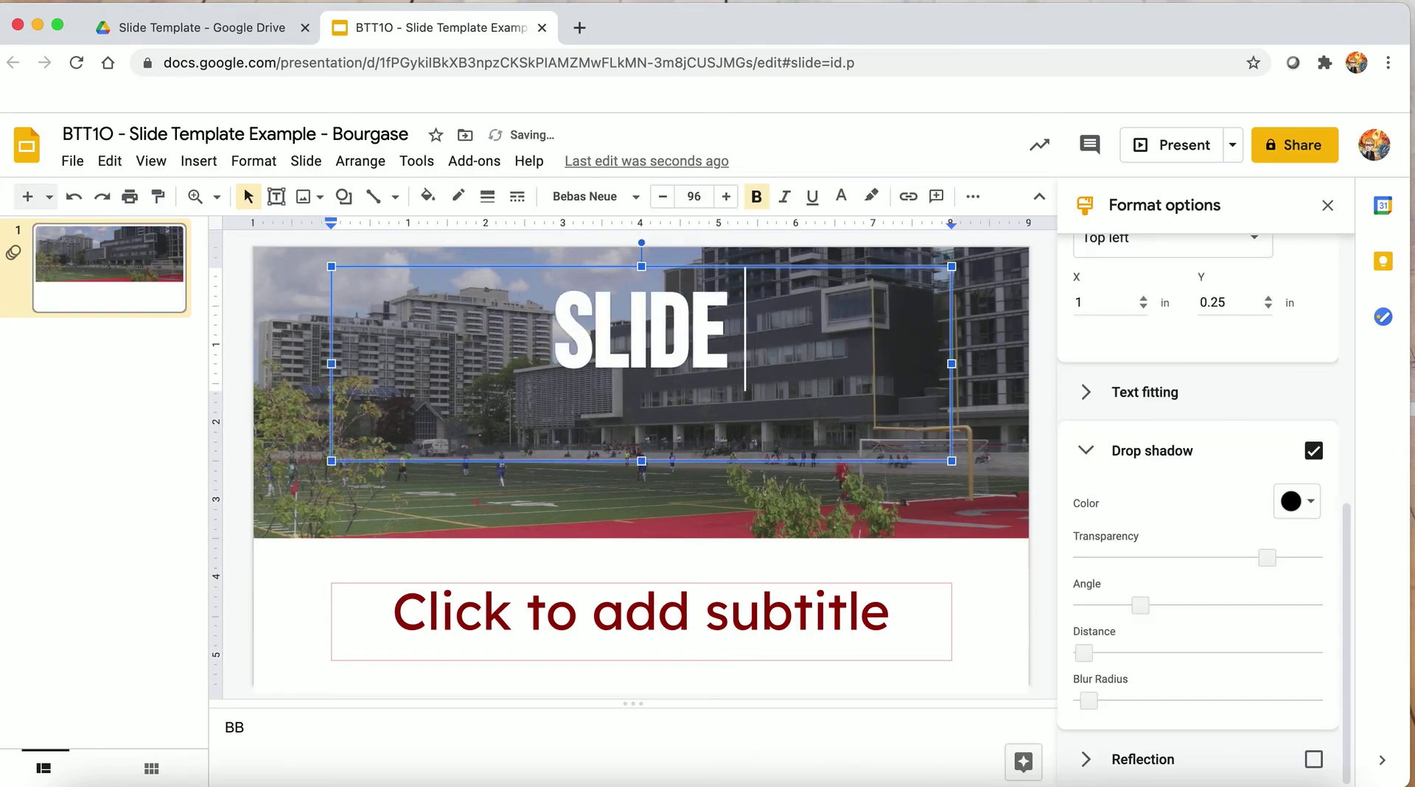
key(BackSpace)
key(BackSpace)
key(BackSpace)
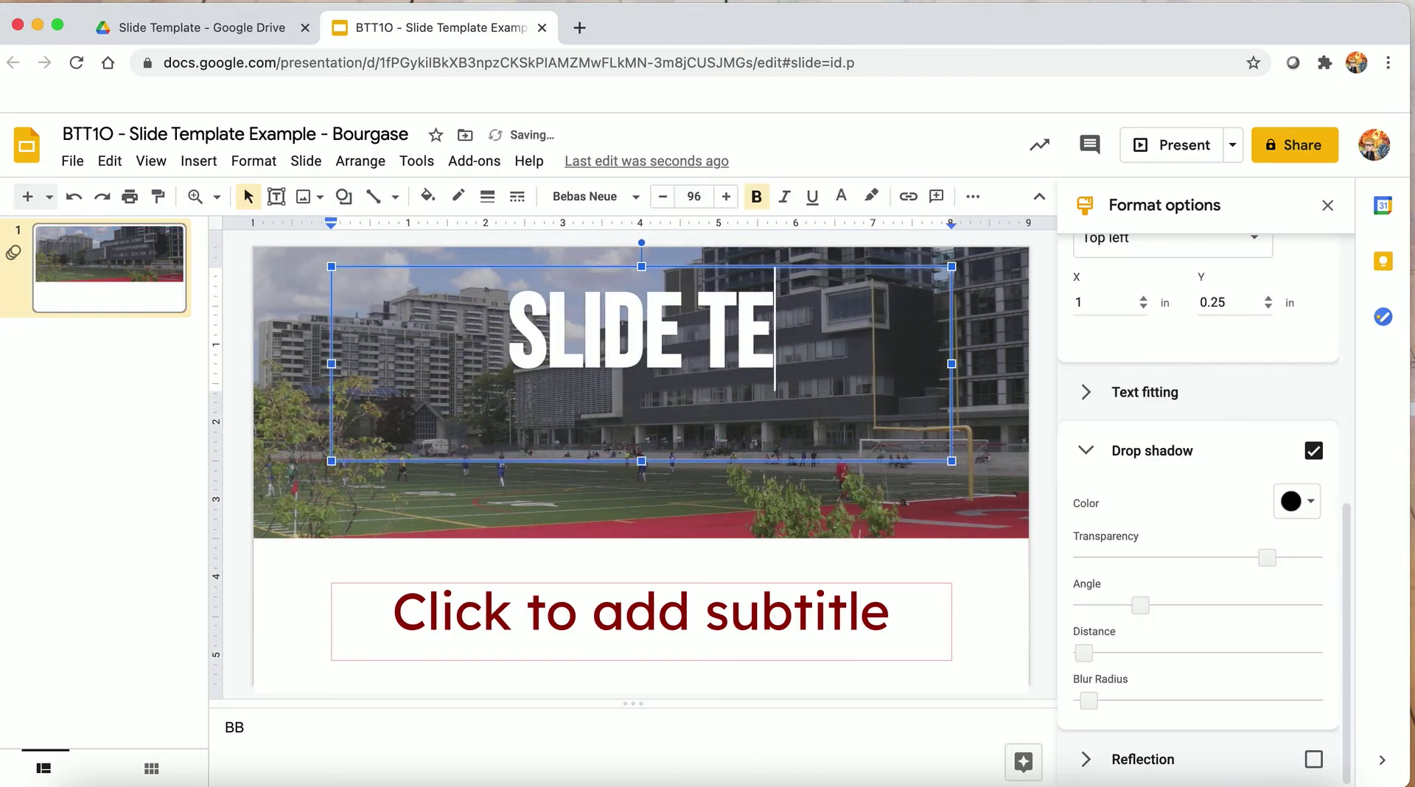
text(MPLATE EXAMPLE)
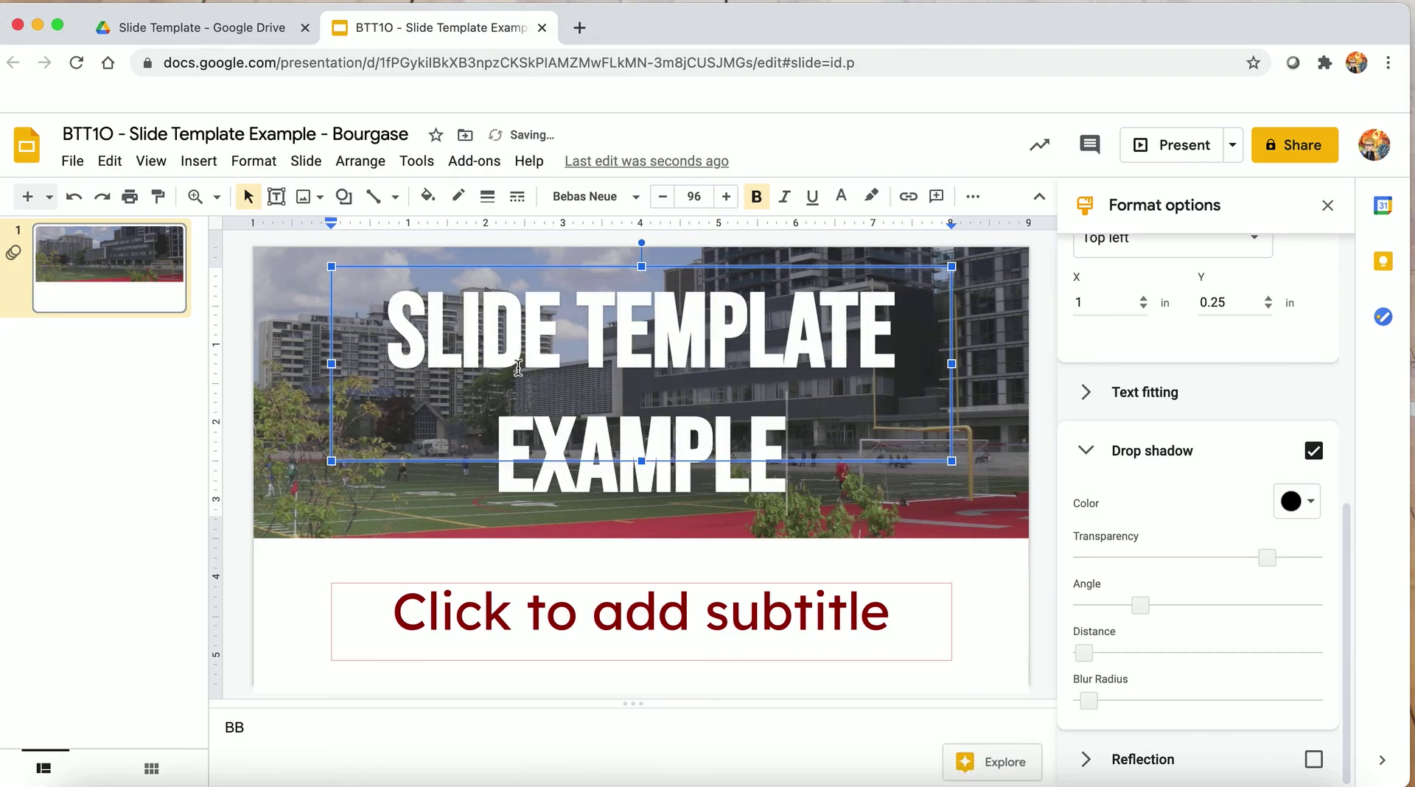
Enter the presenter's name as the title slide's subtitle.
click(623, 643)
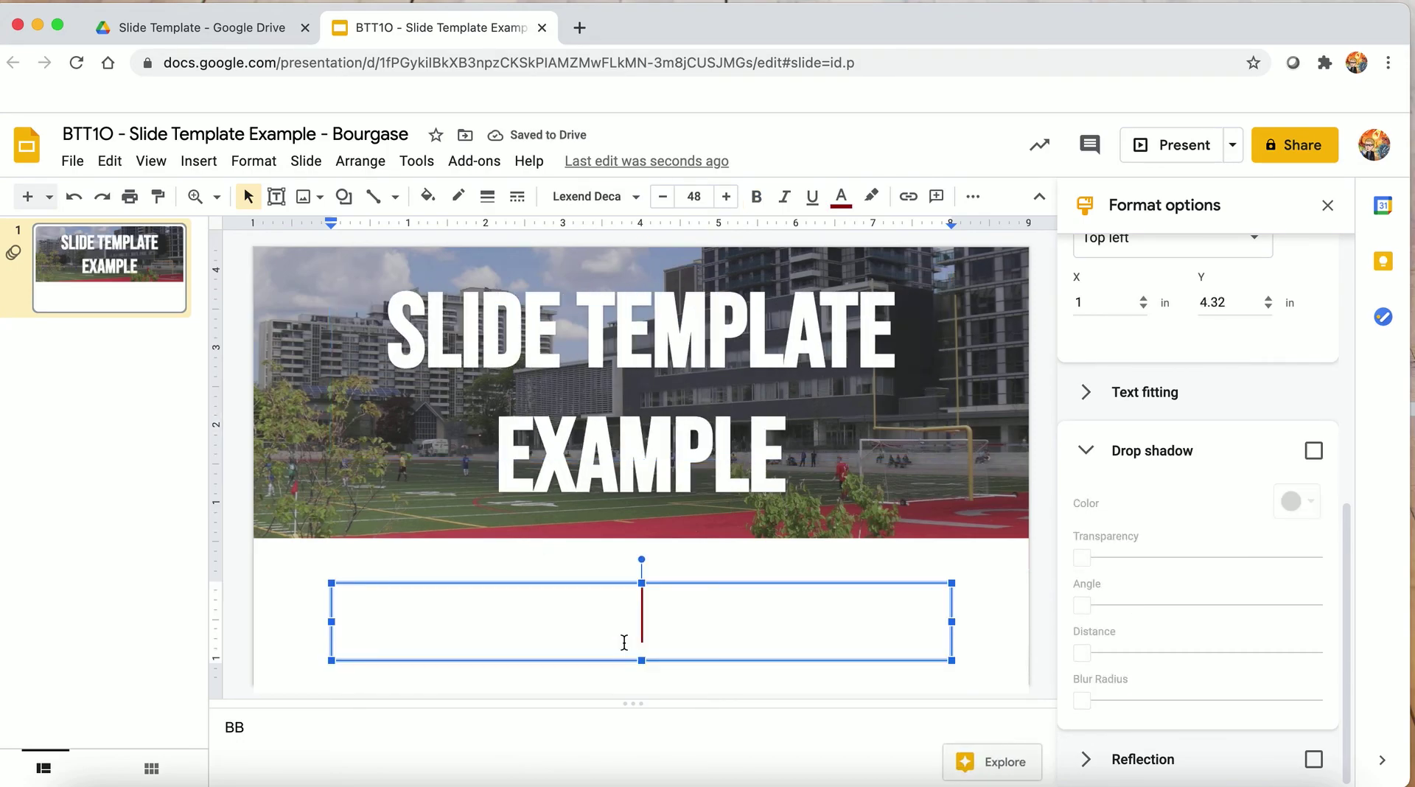
text(Mr Bourgase)
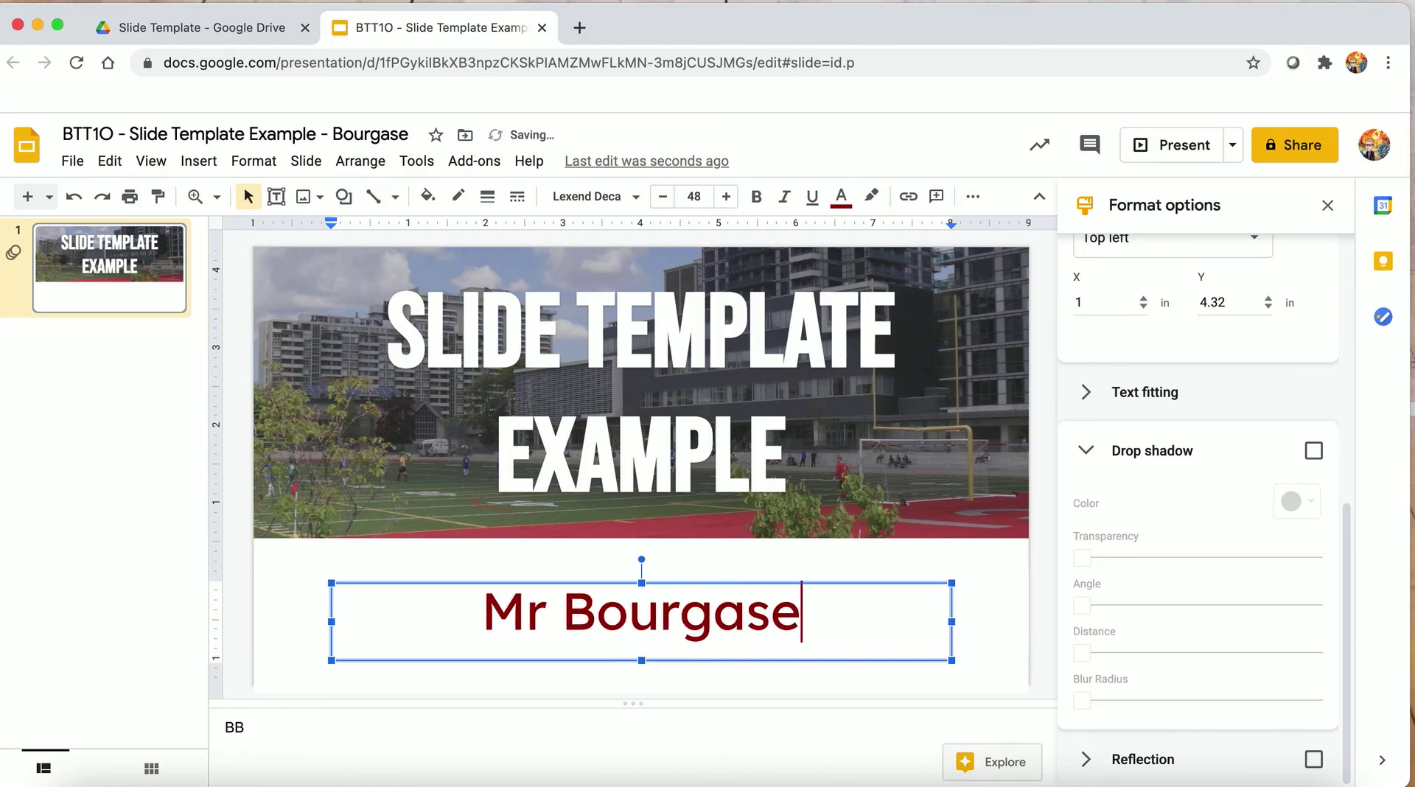
click(82, 272)
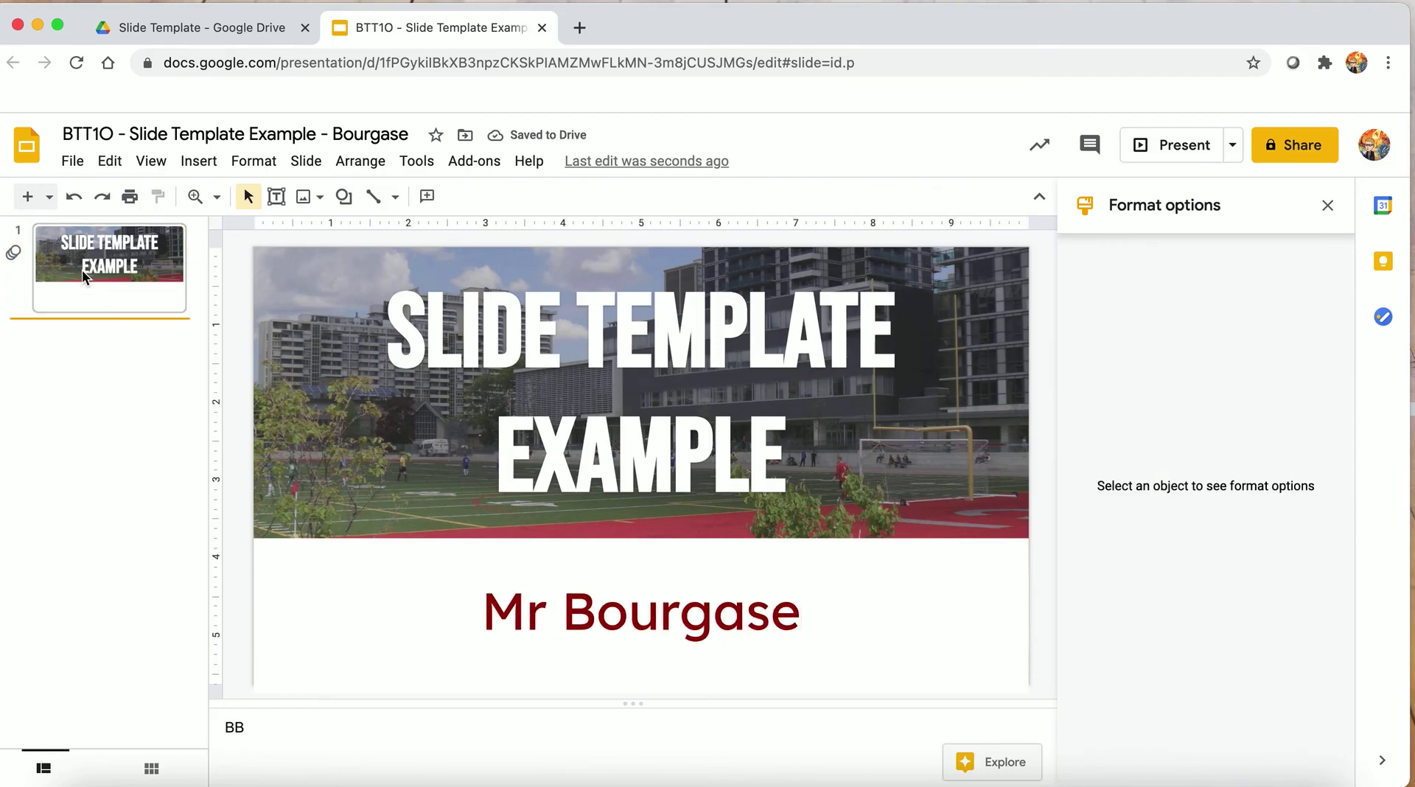
Add a Title + 1 column slide with body text 'Limit to 3 points'.
click(49, 197)
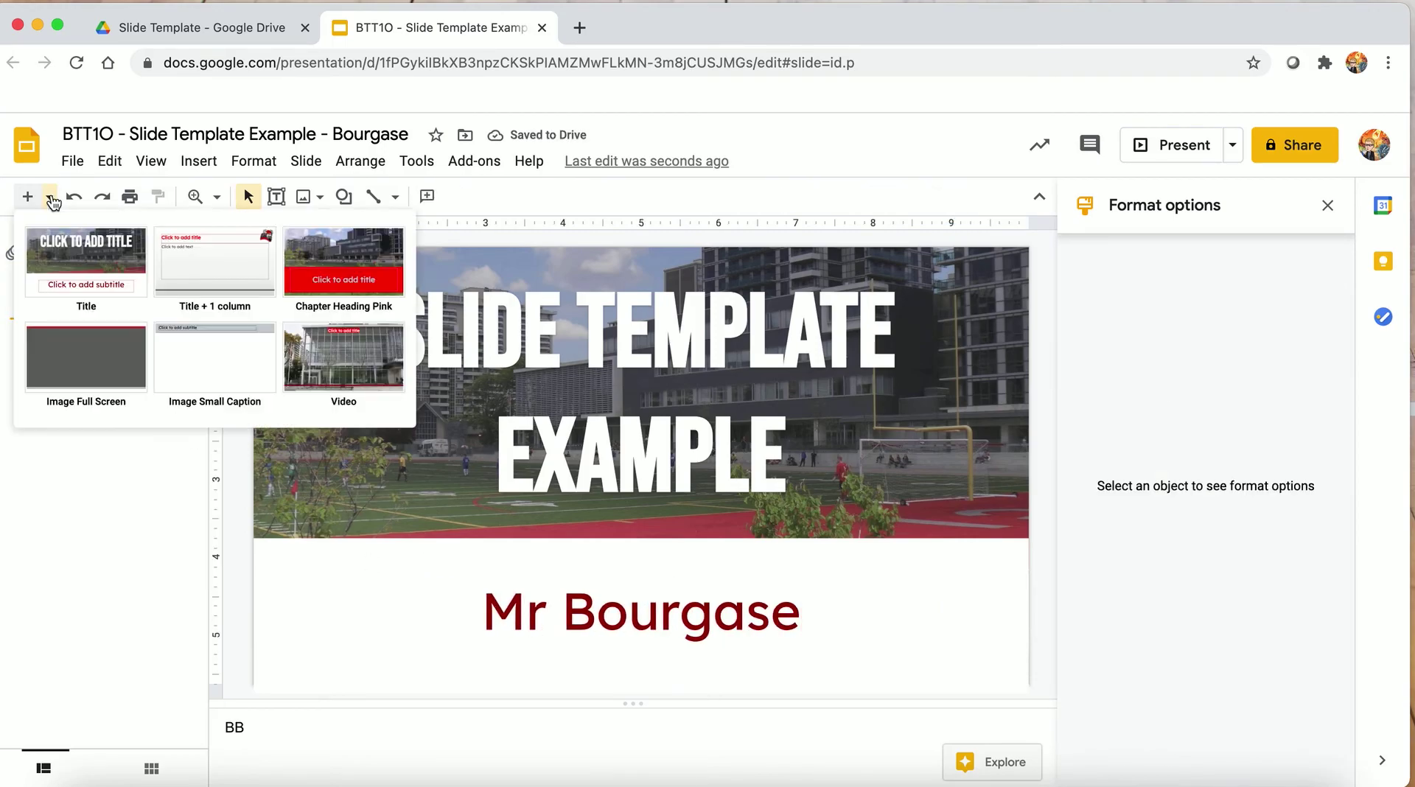
click(192, 263)
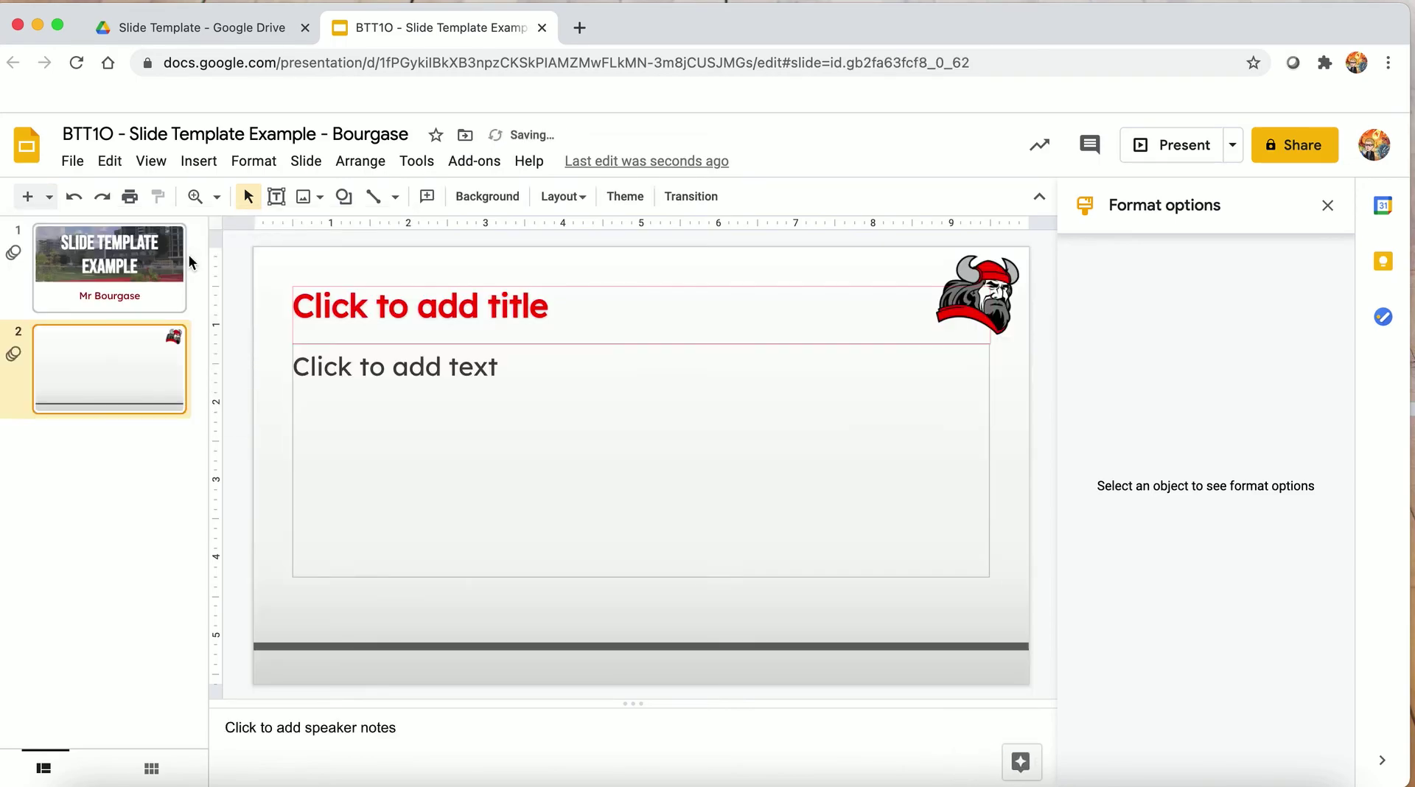
click(377, 323)
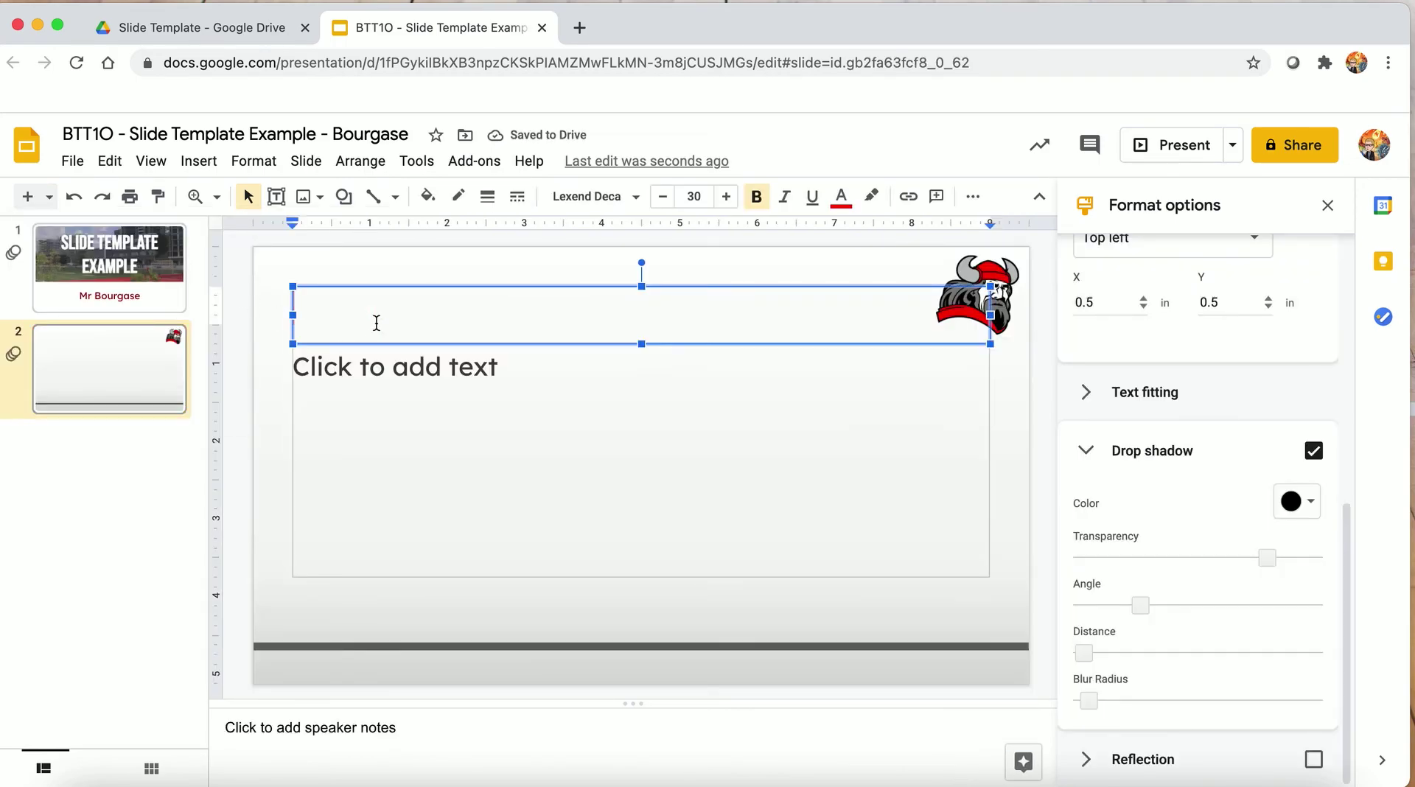
click(366, 392)
text(Limi)
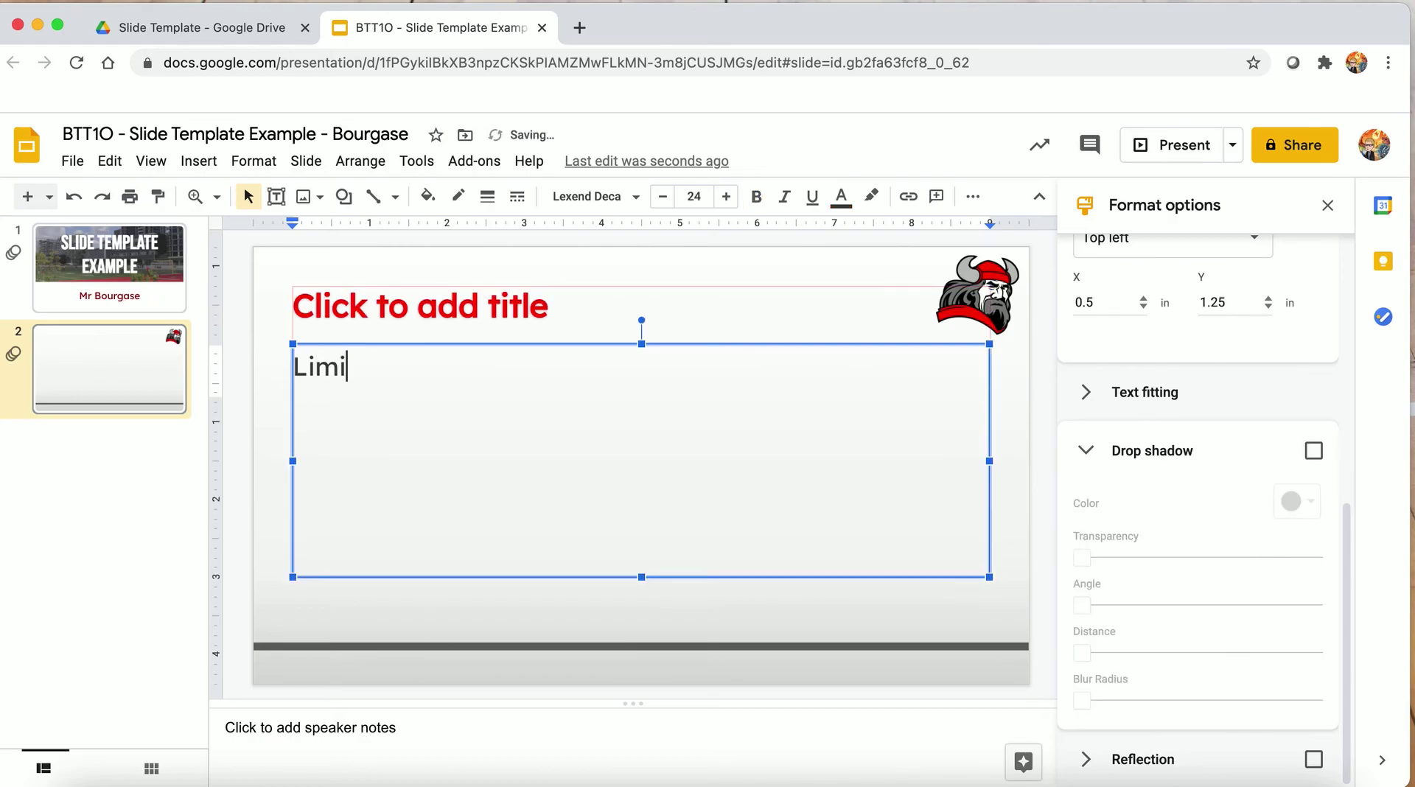
text(t to 3 points)
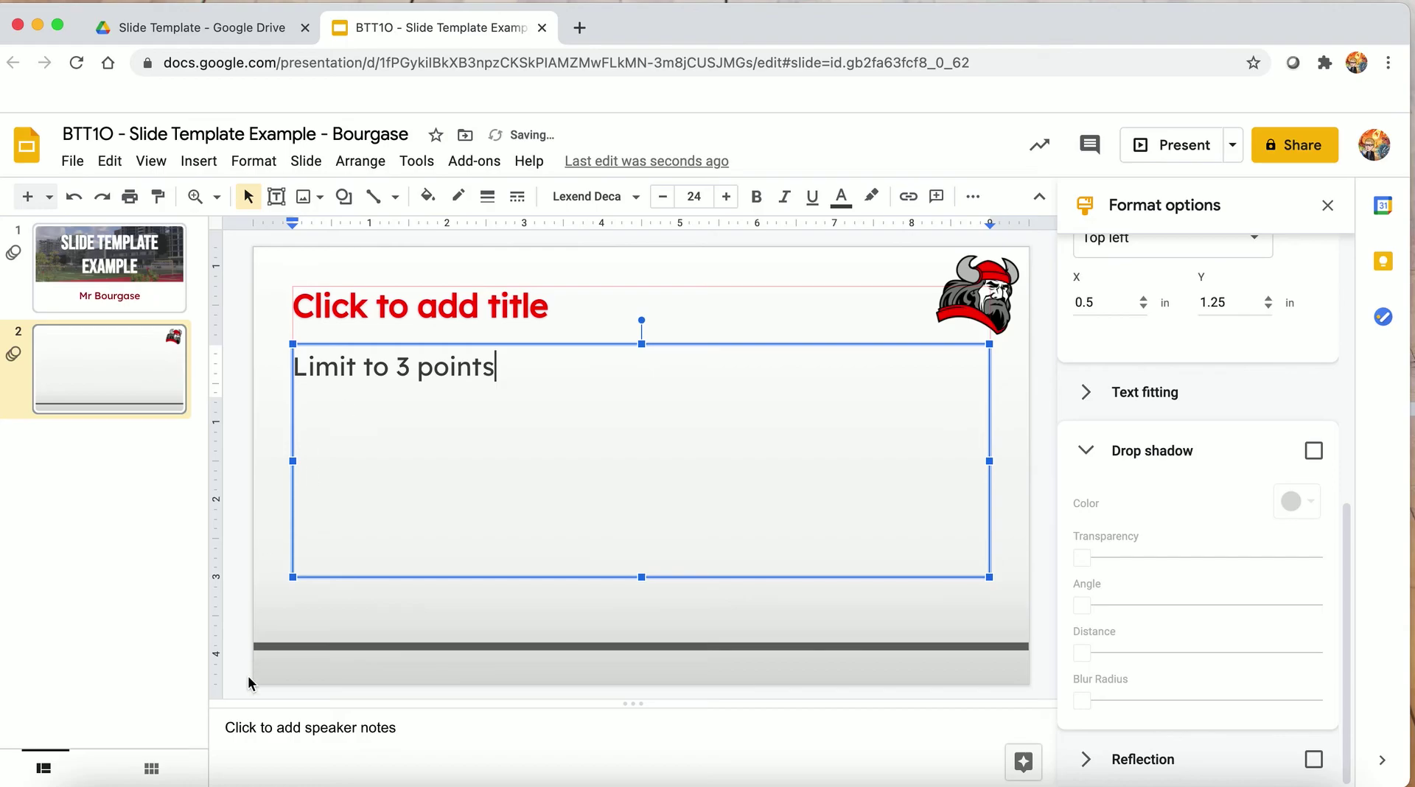
Write speaker notes 'Use the Speakers Notes' and 'Sign the Slide' on two lines.
click(277, 750)
text(Use the Spreak)
key(BackSpace)
key(BackSpace)
key(BackSpace)
key(BackSpace)
text(eak)
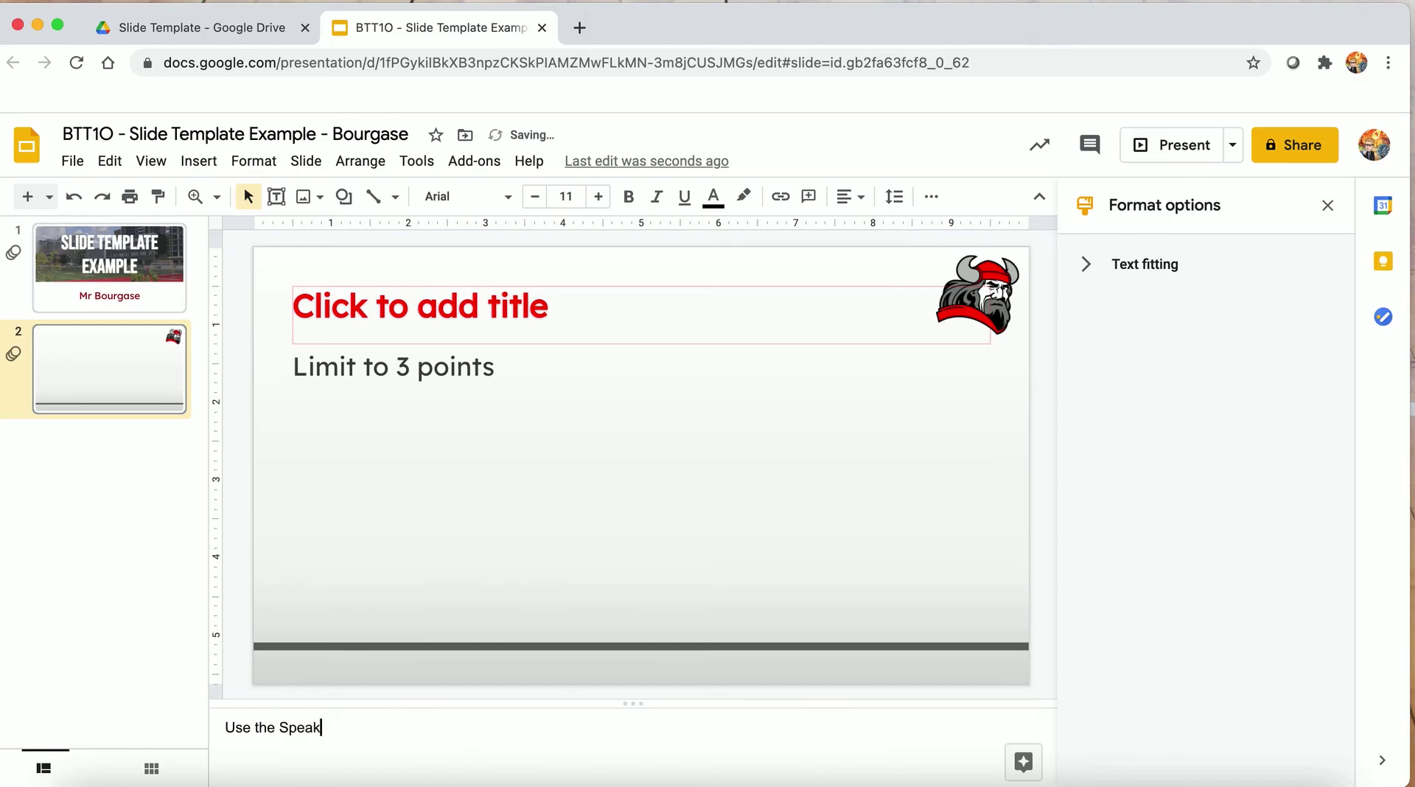
text(ers Notes)
key(Return)
text(Sign the )
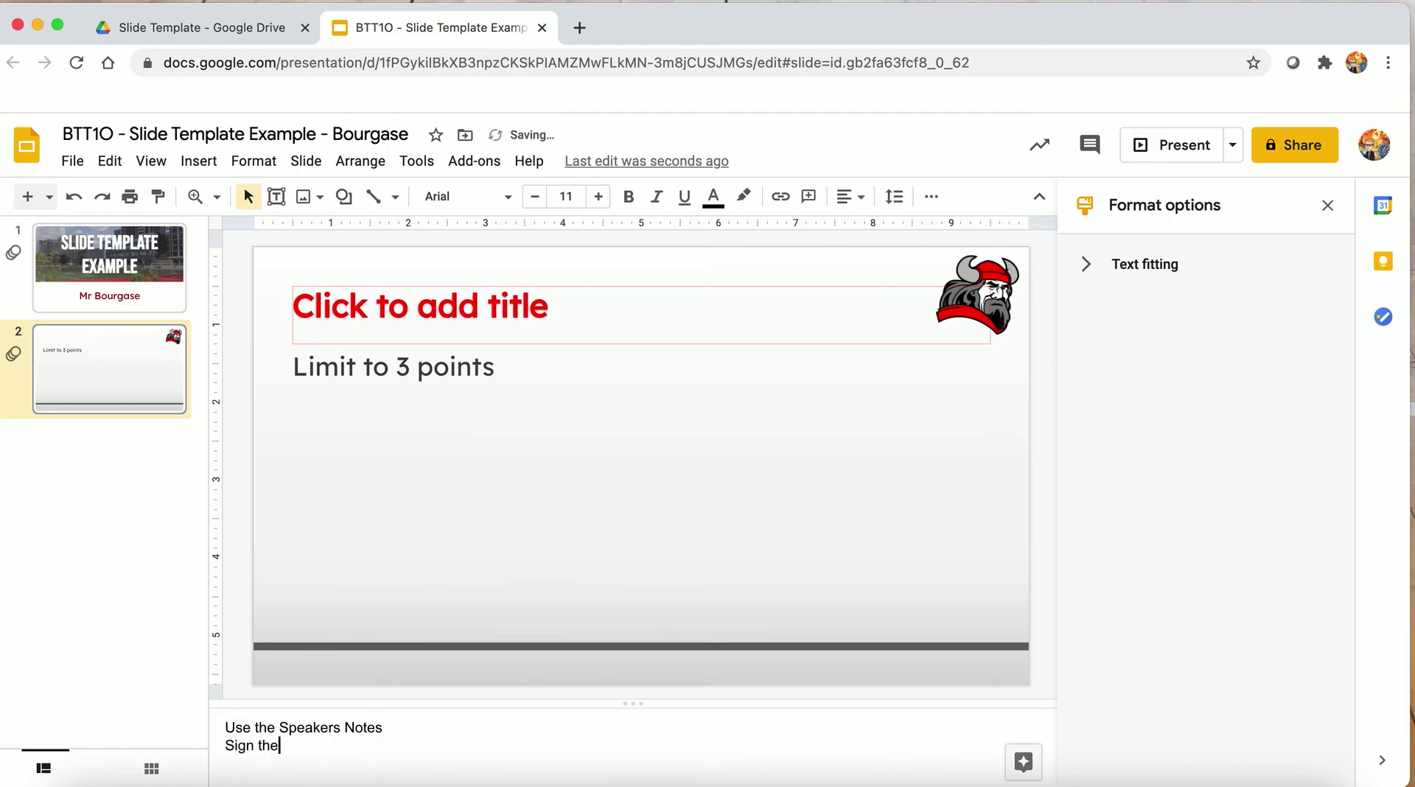
text(Slide)
click(90, 527)
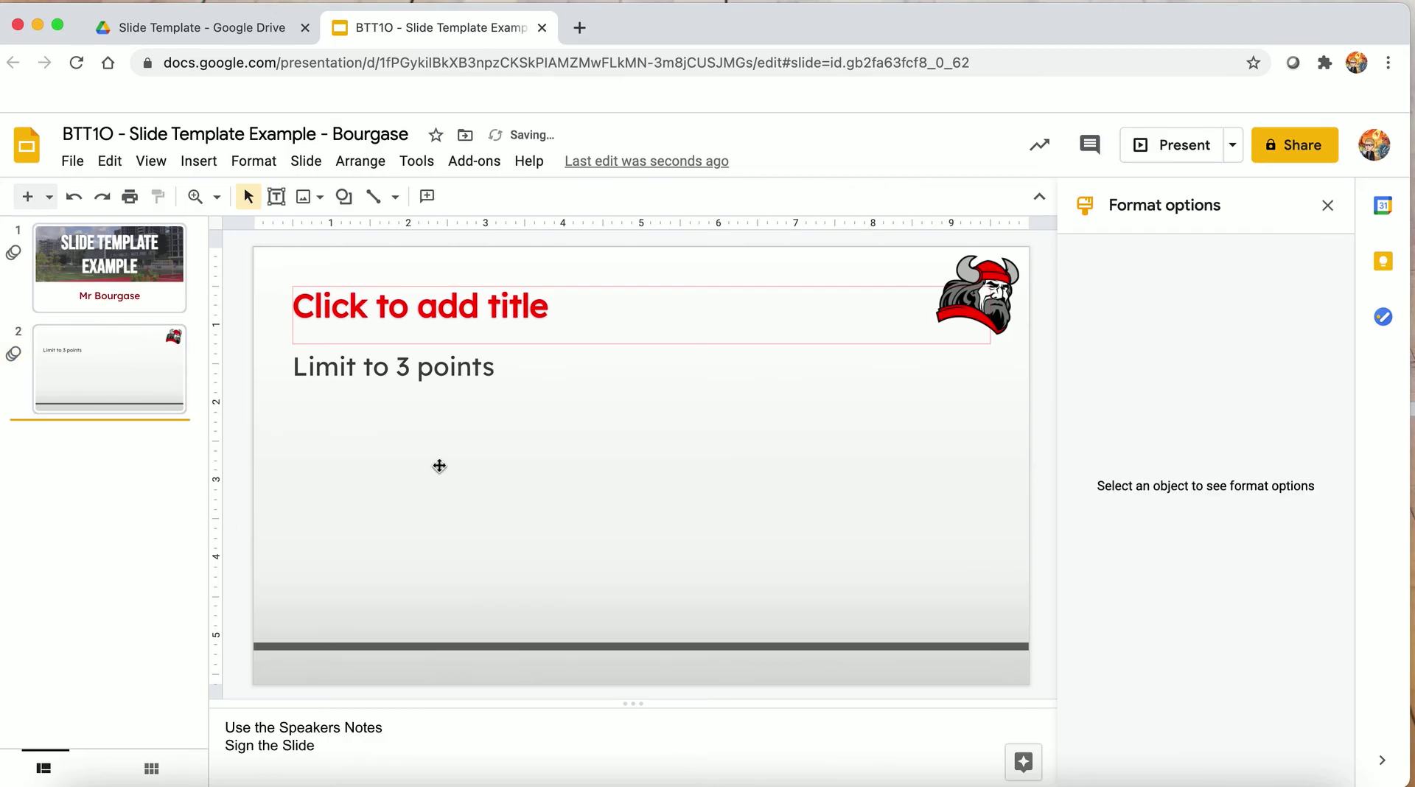
click(401, 383)
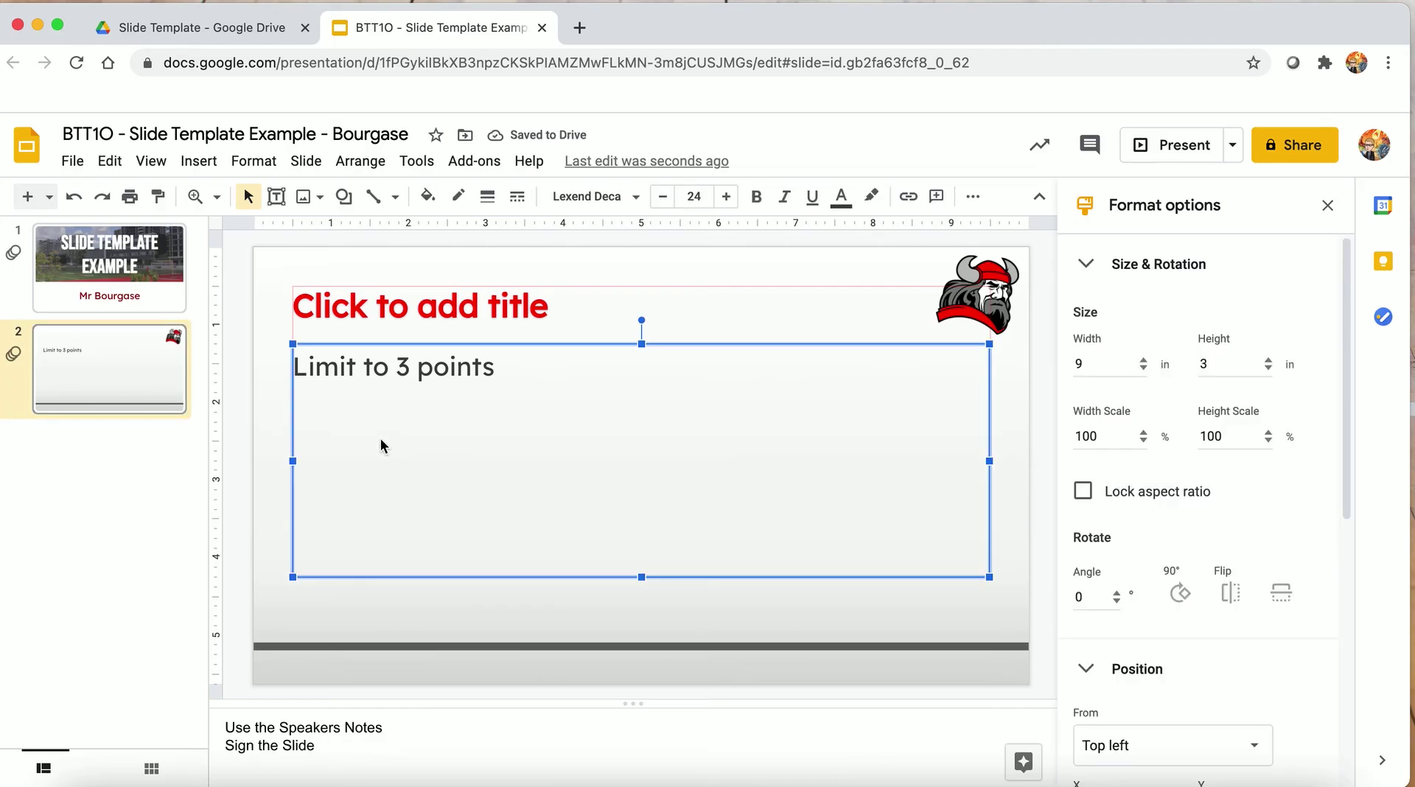
click(128, 452)
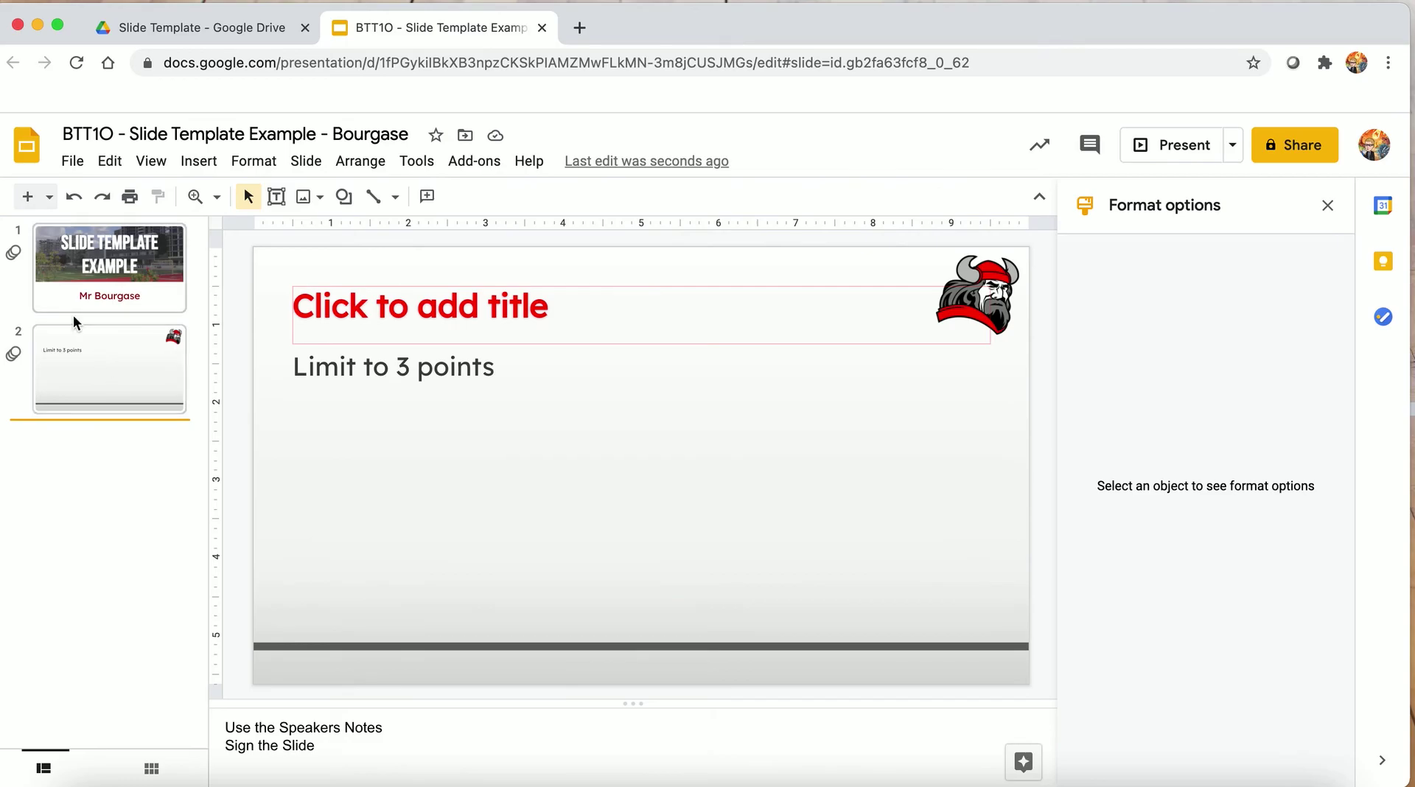
click(48, 198)
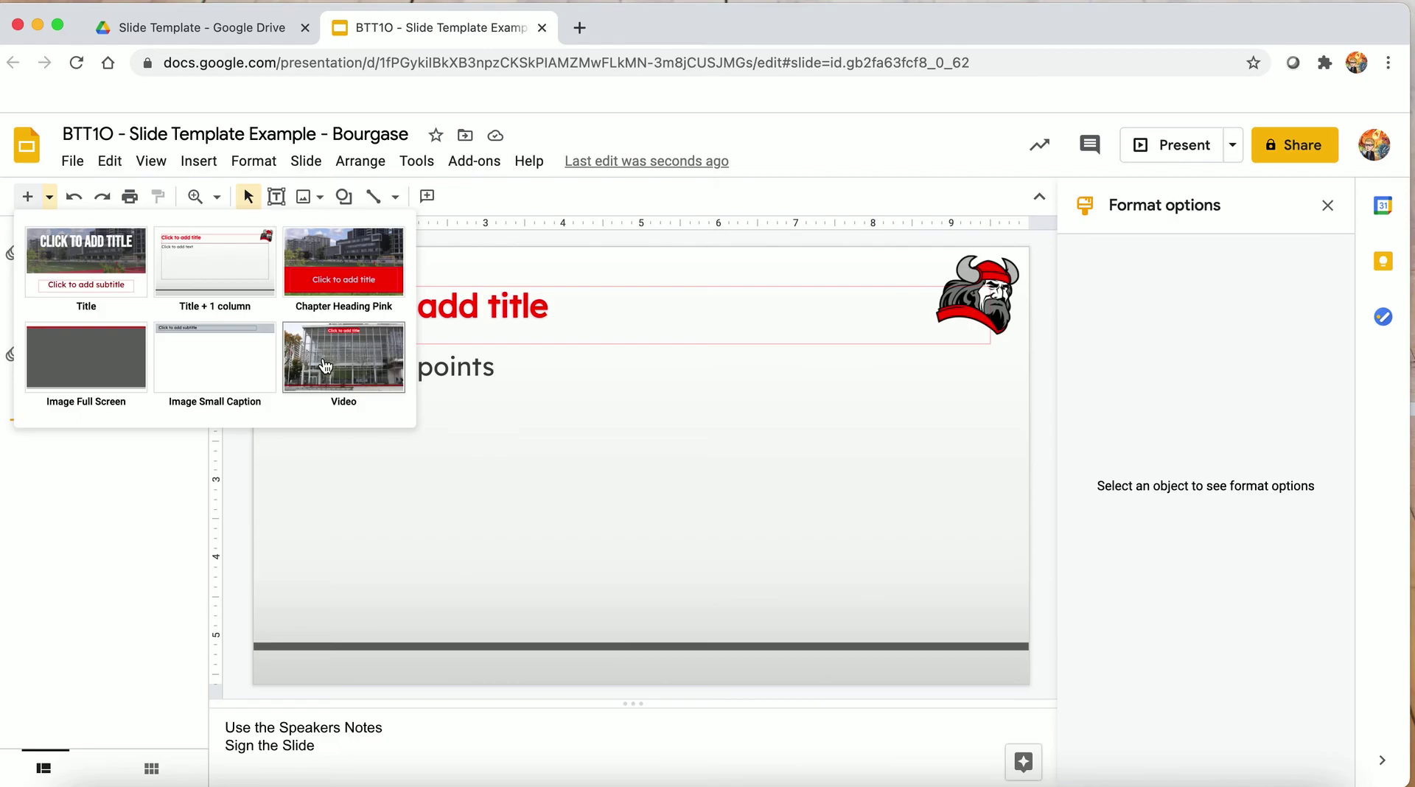
Add an Image Full Screen slide with speaker notes reading '1920x1080'.
click(99, 380)
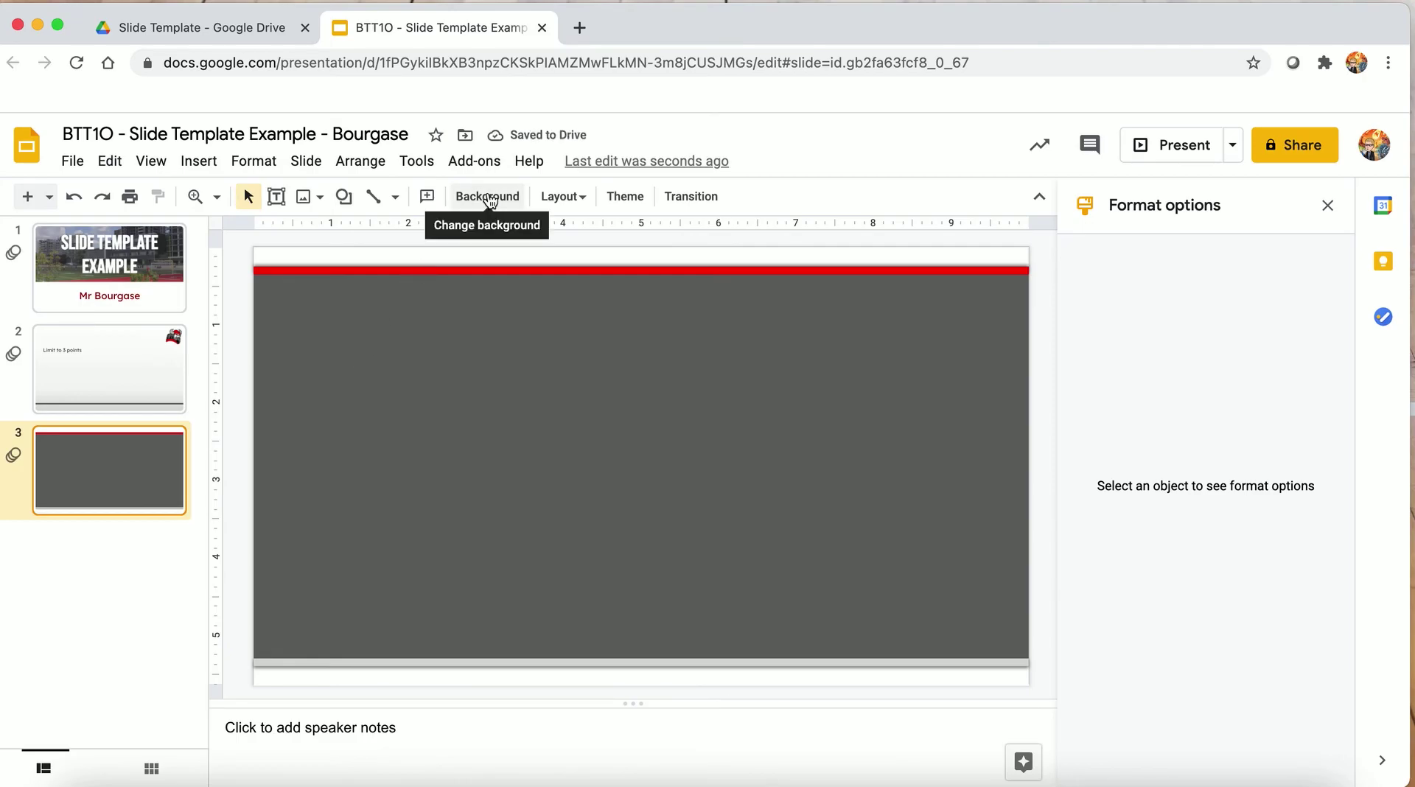
click(515, 723)
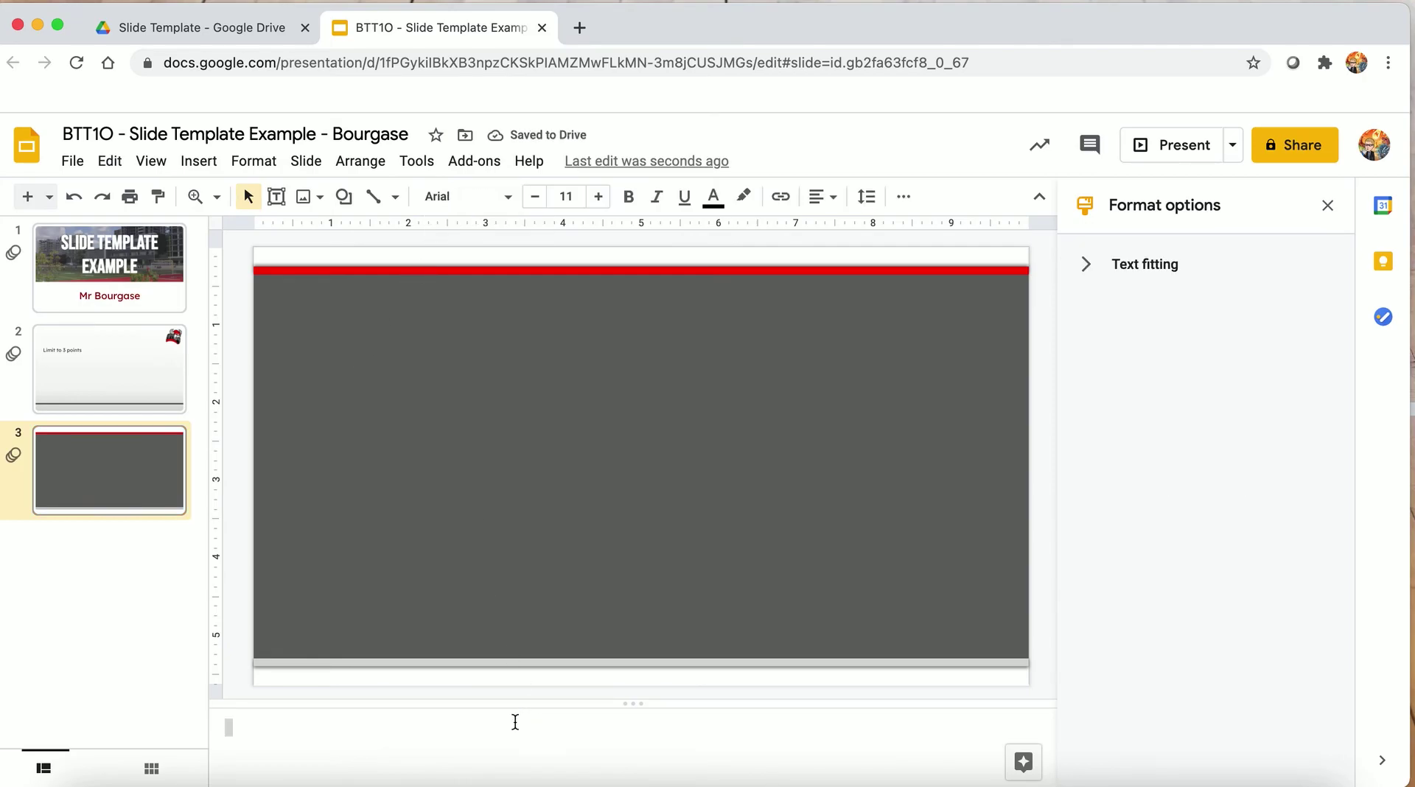
text(1920x1080)
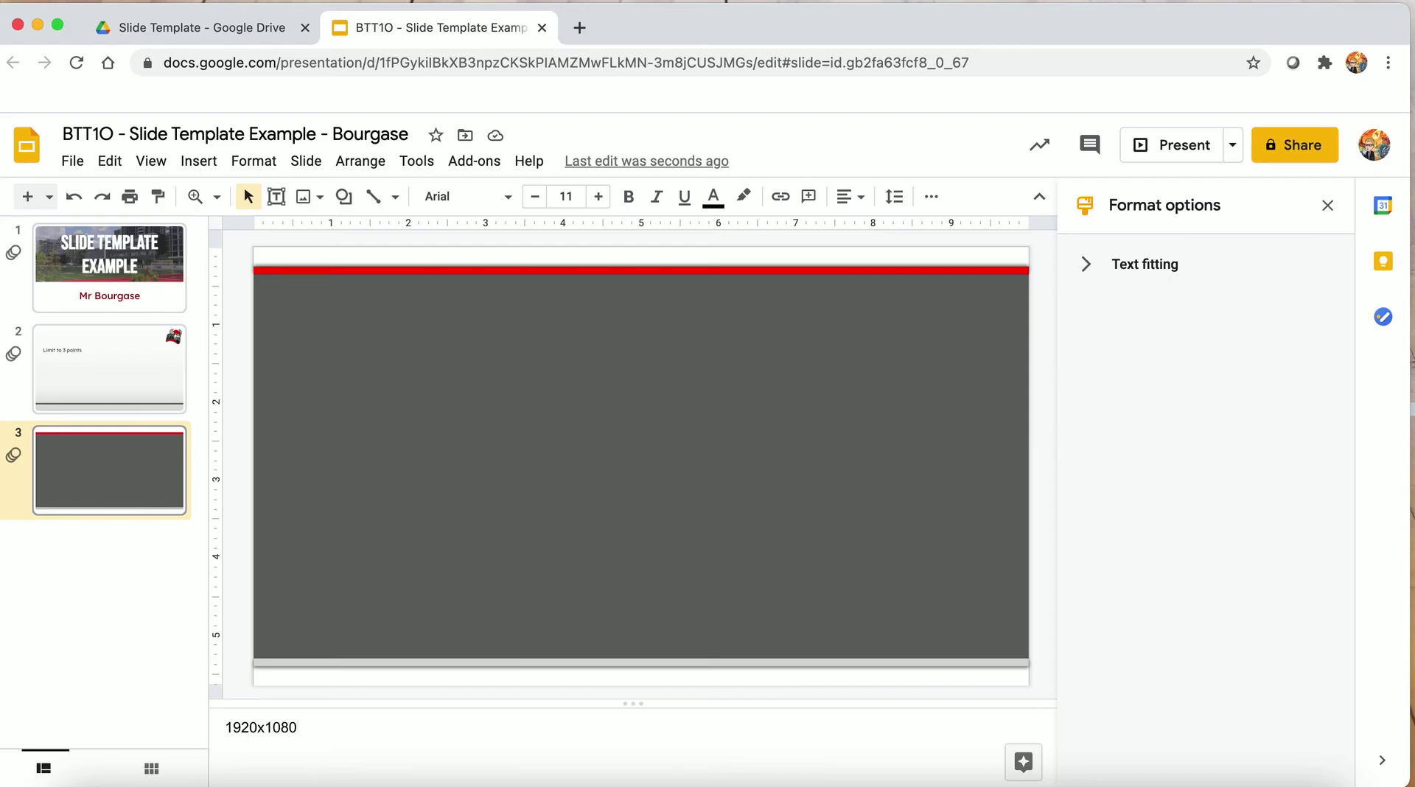
Set the NTCI - Image 2 sports-field photo from Drive as slide 3's background image.
click(459, 457)
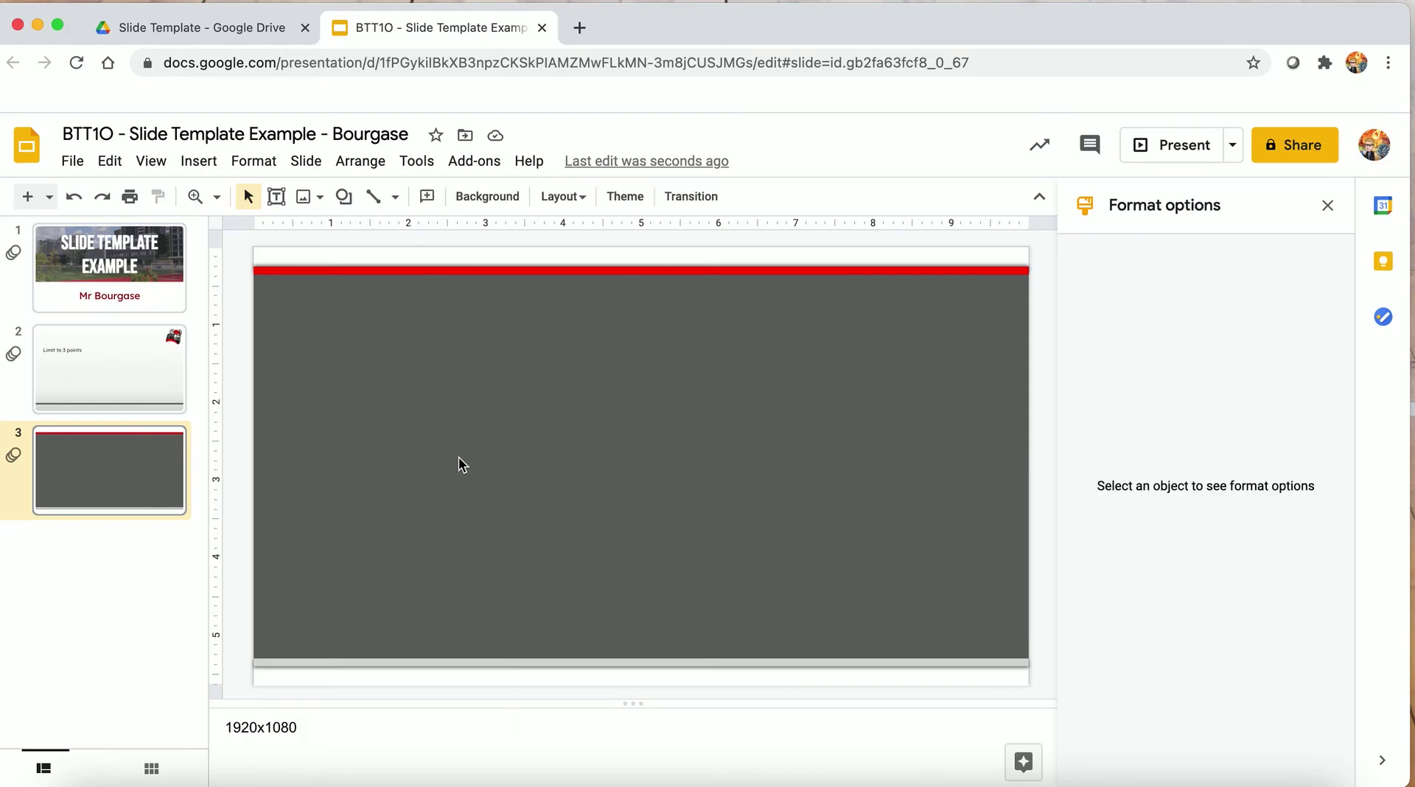
click(485, 195)
click(770, 454)
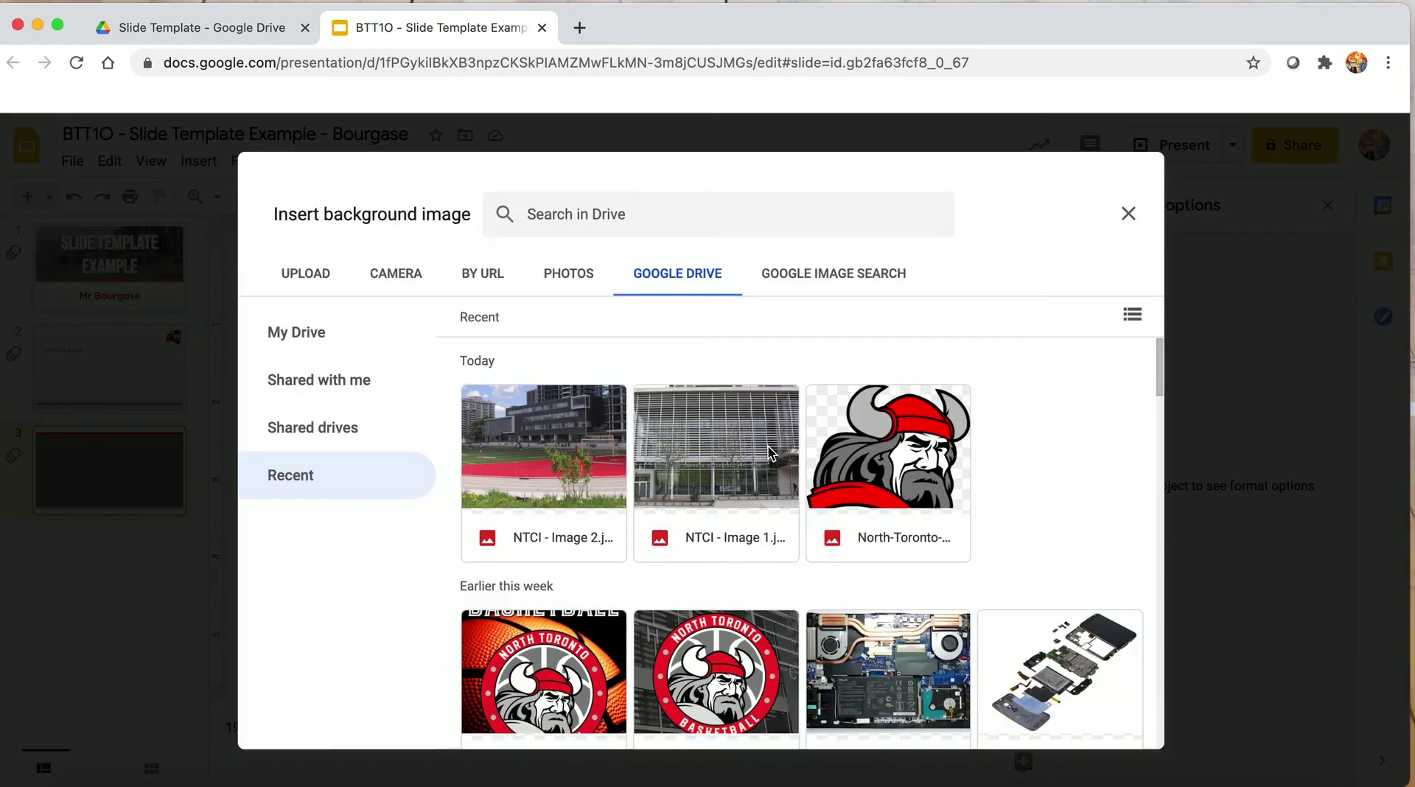
click(514, 440)
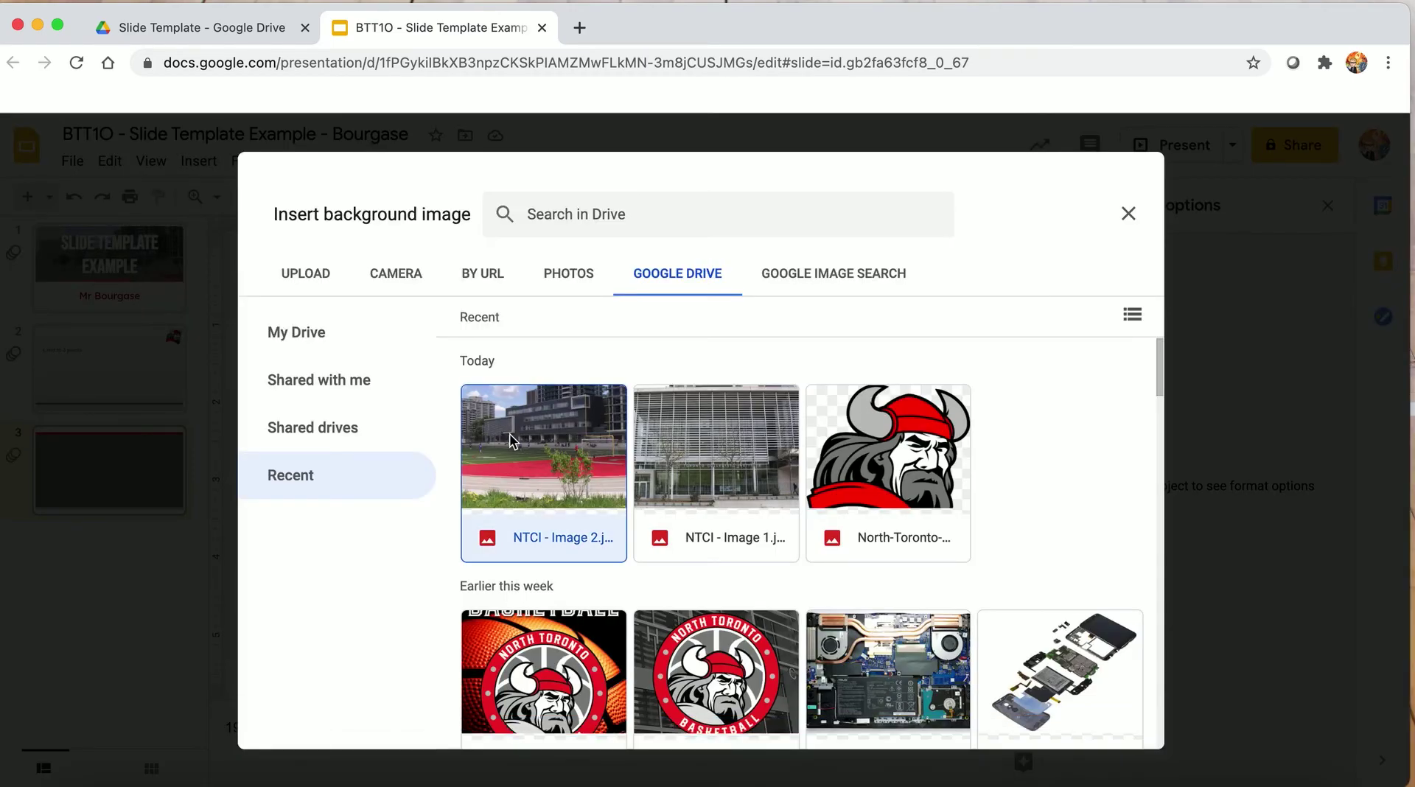
click(1101, 726)
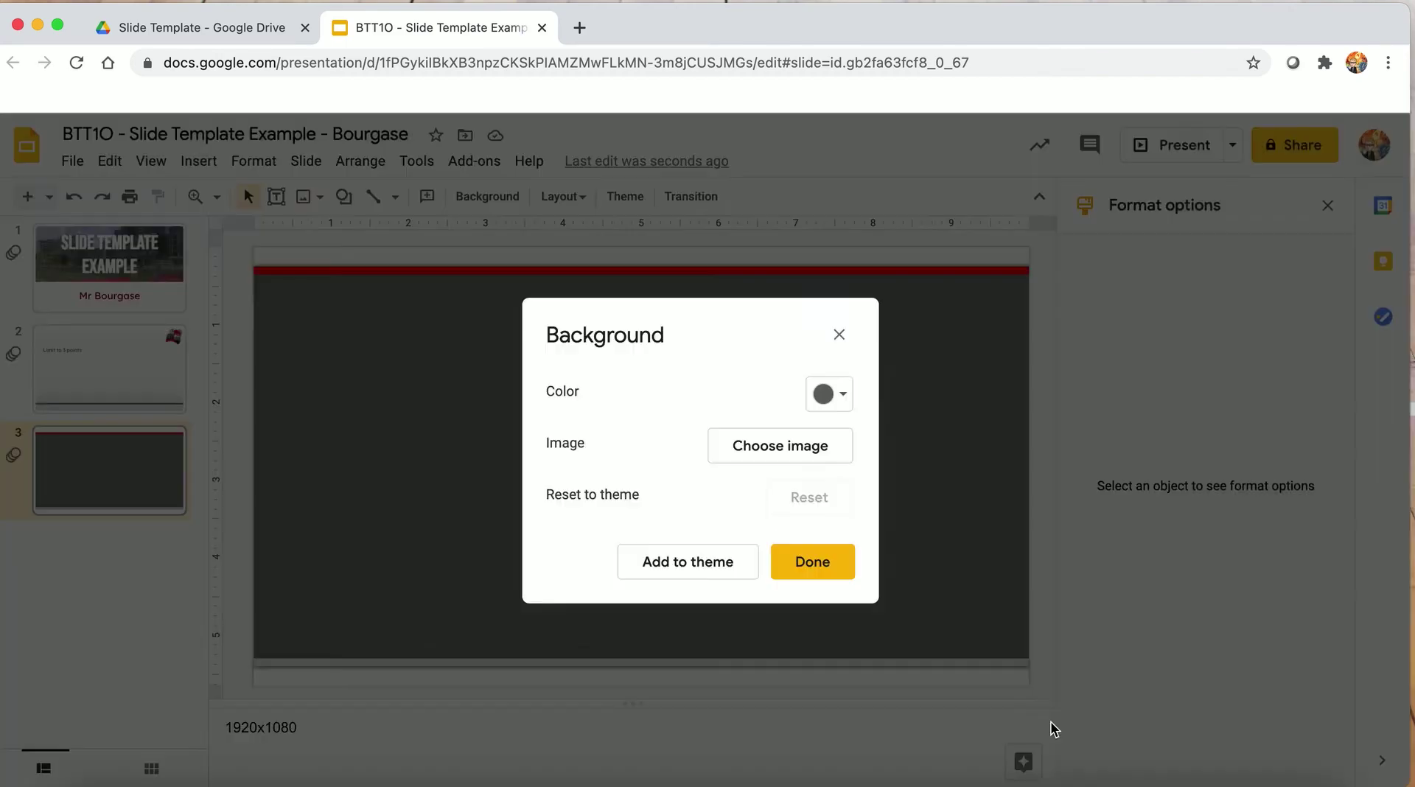
click(794, 561)
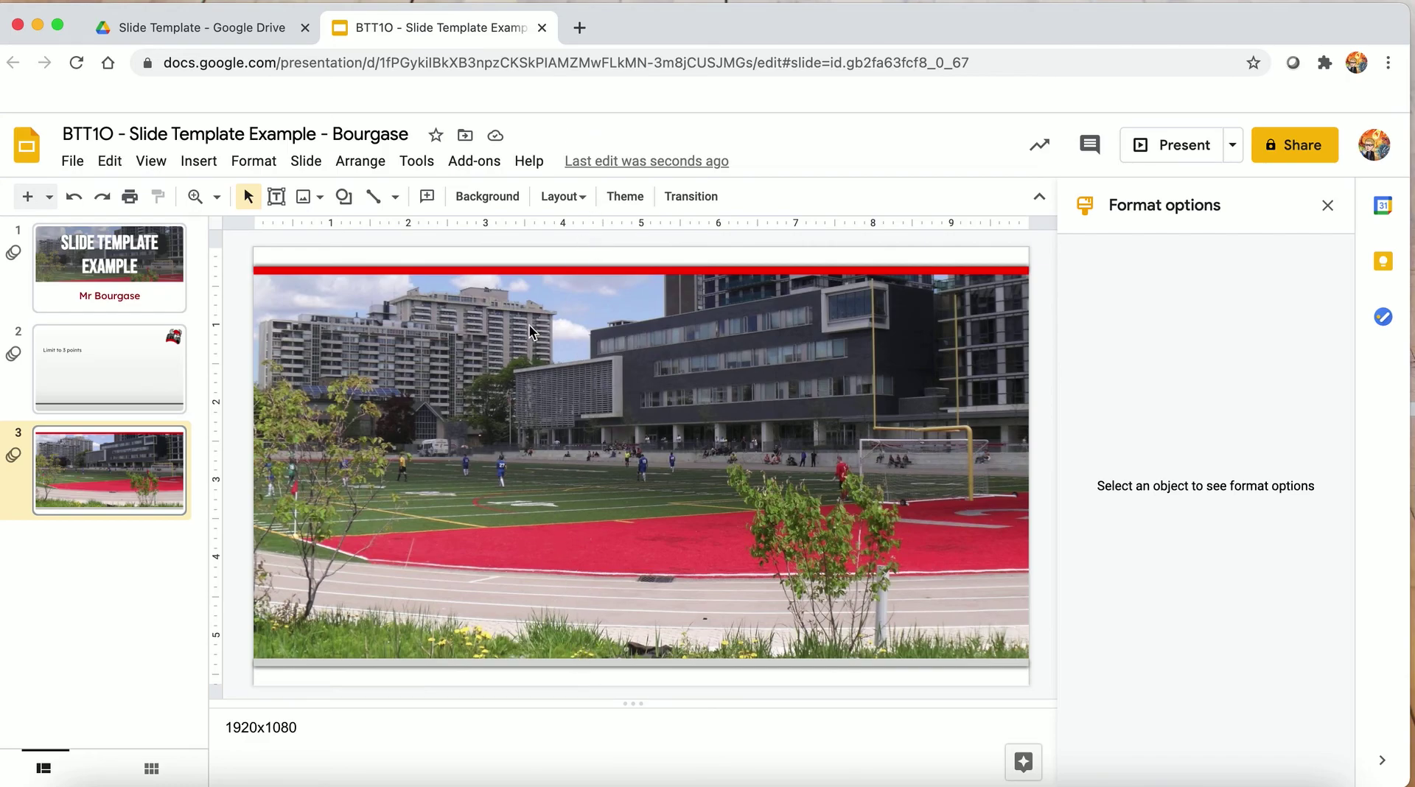
click(52, 569)
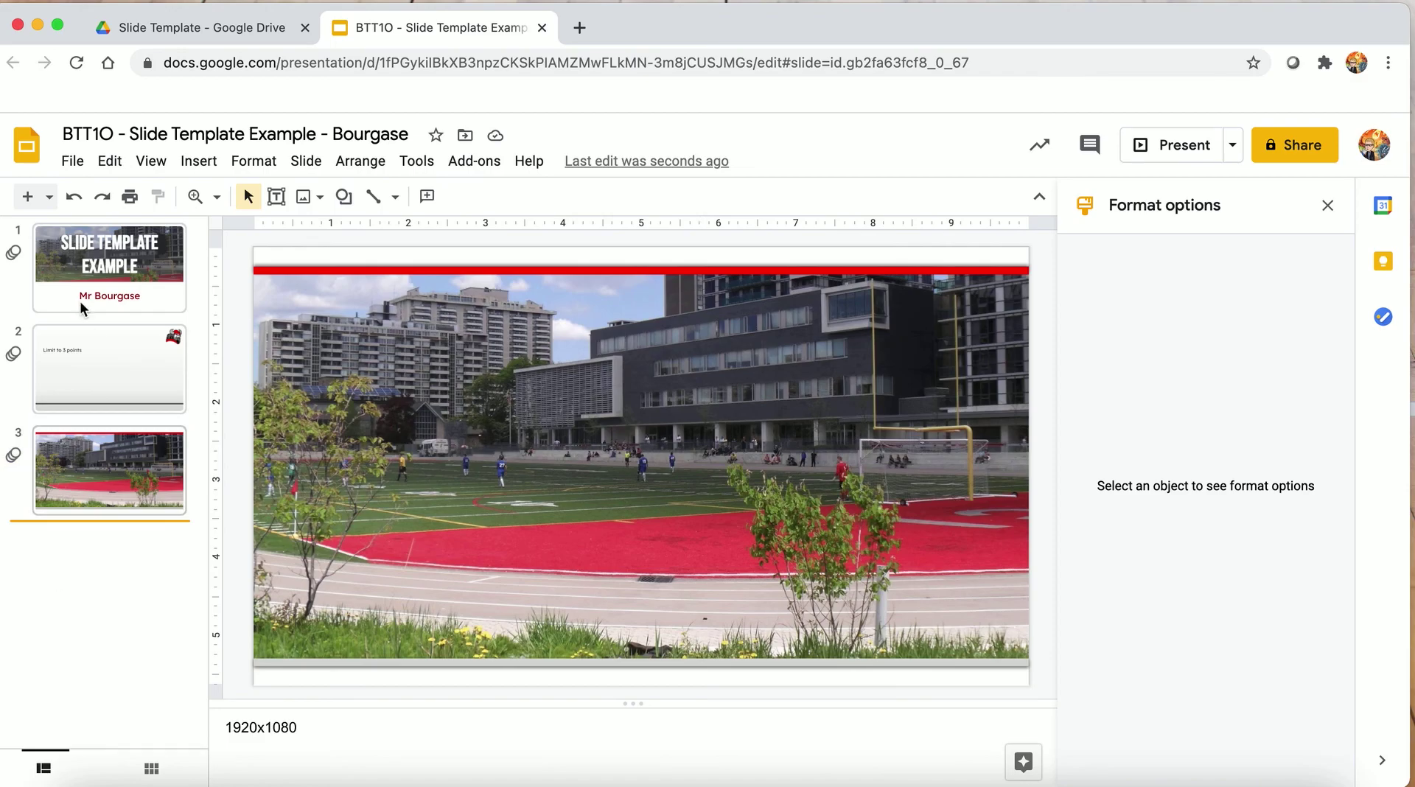
Add slide 4 with the Image Small Caption layout and the school building photo as background.
click(49, 196)
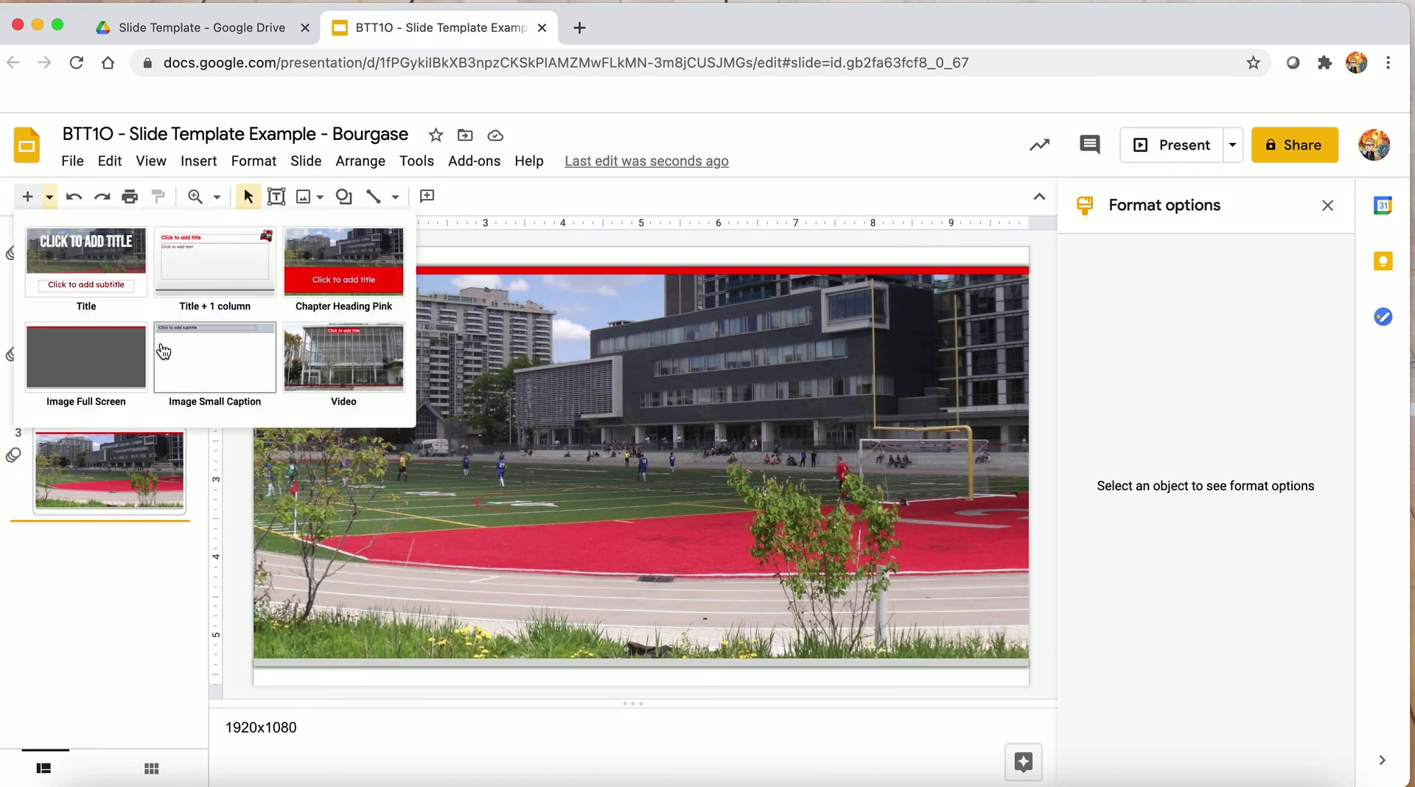
click(164, 352)
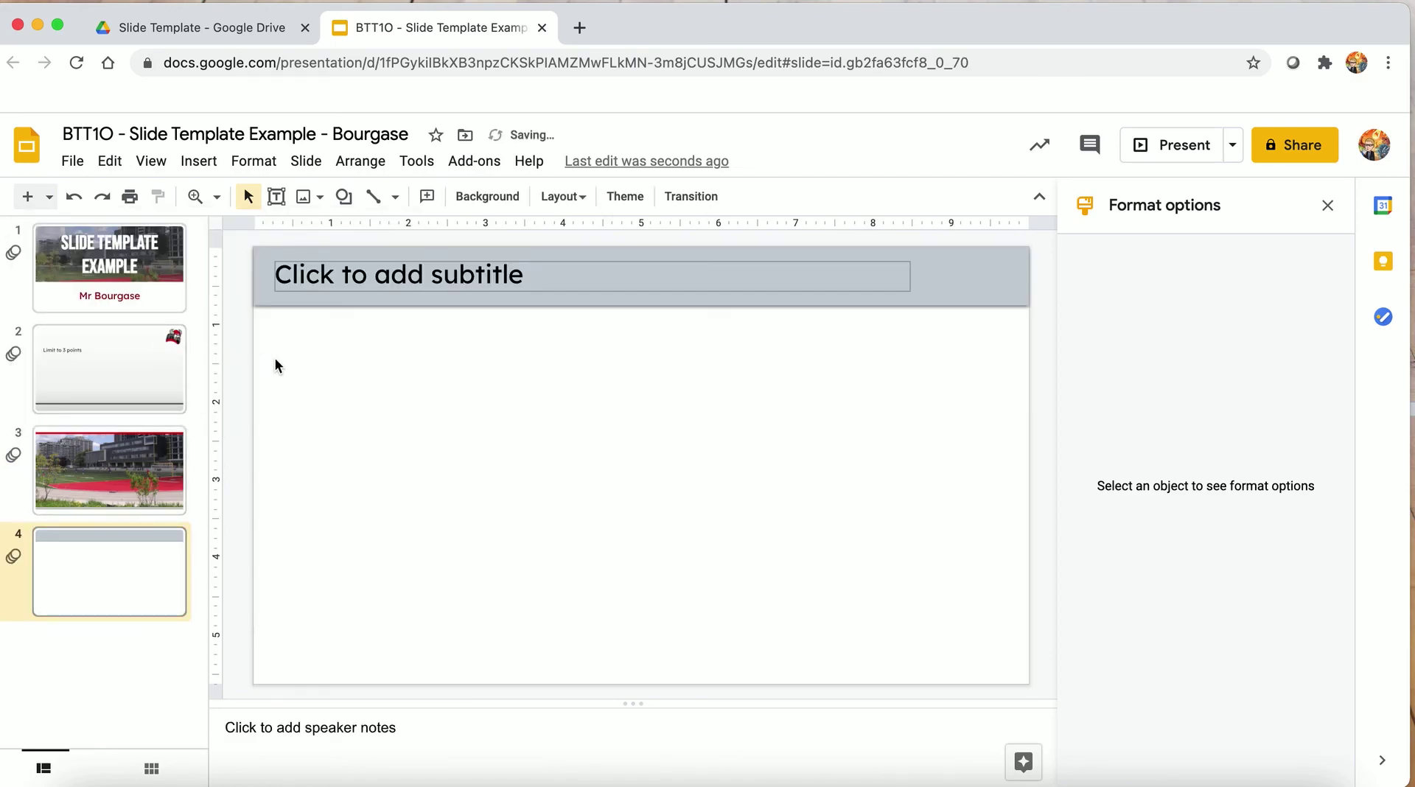
click(480, 196)
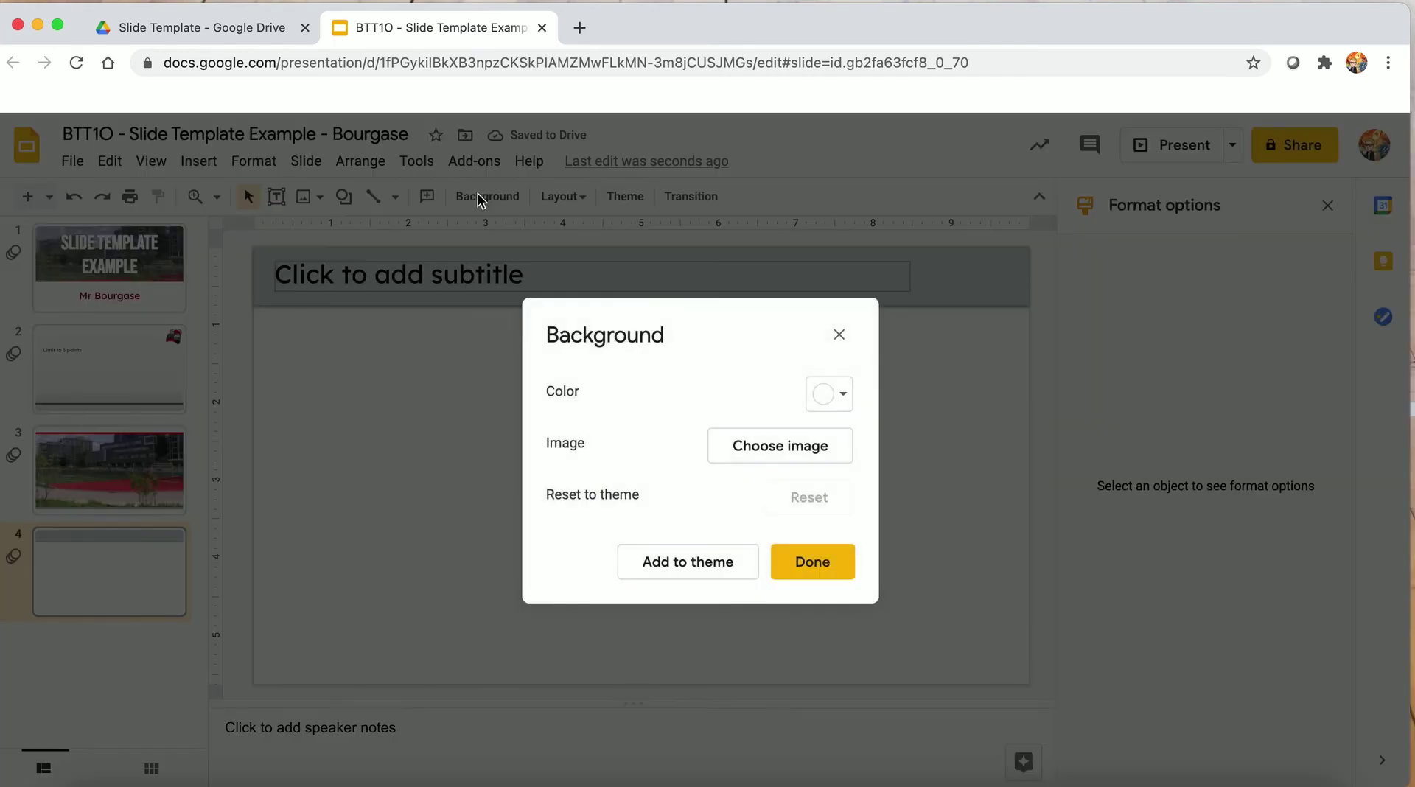
click(726, 452)
click(733, 436)
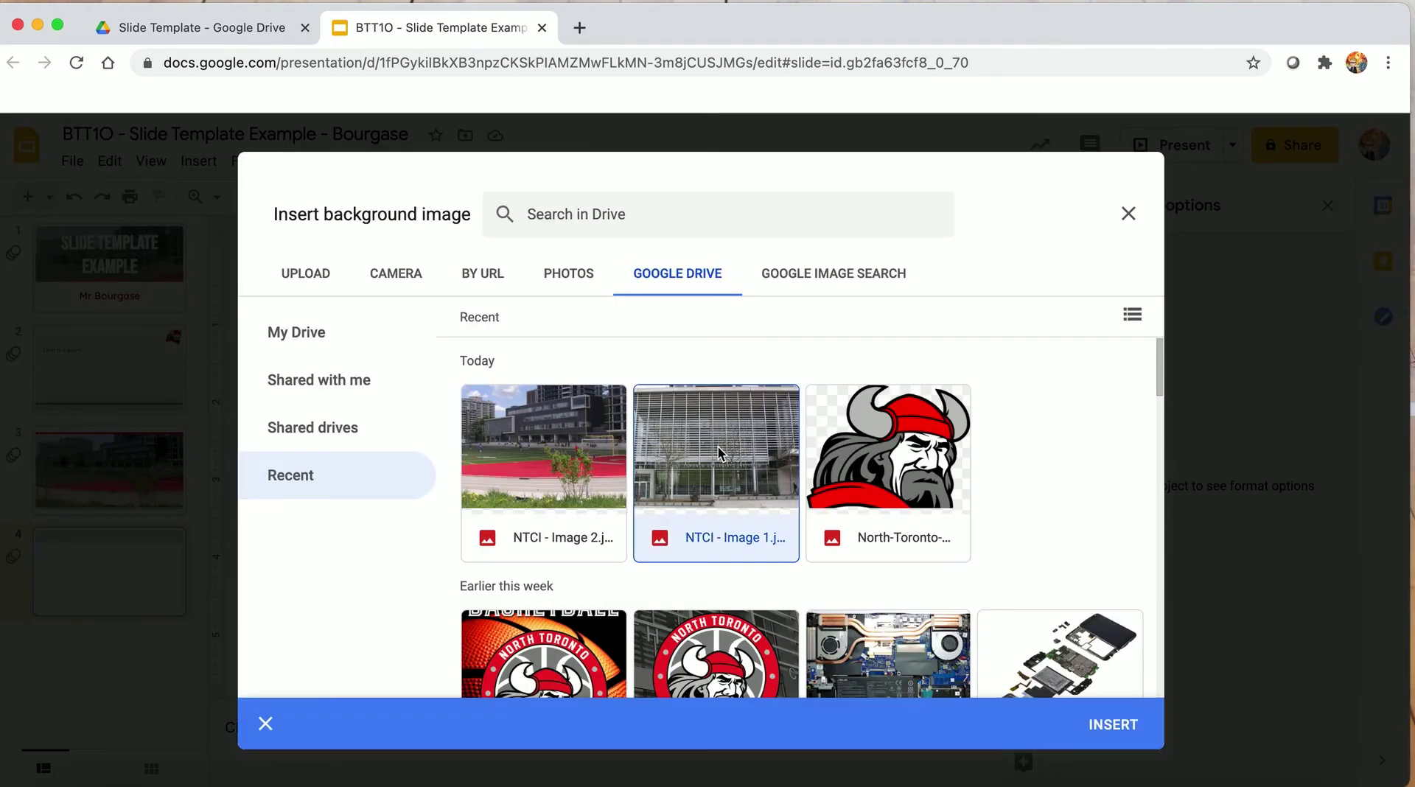
click(1111, 726)
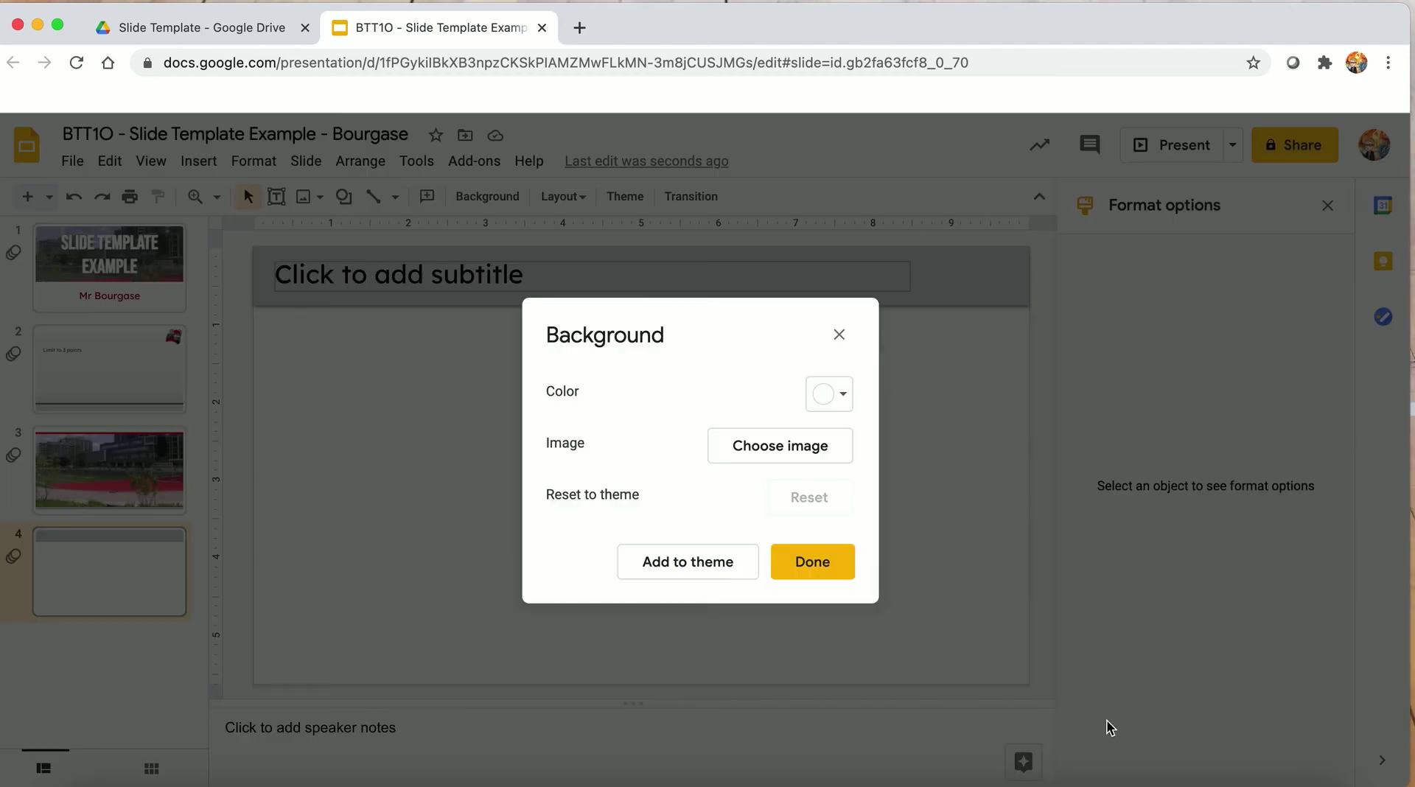
click(813, 563)
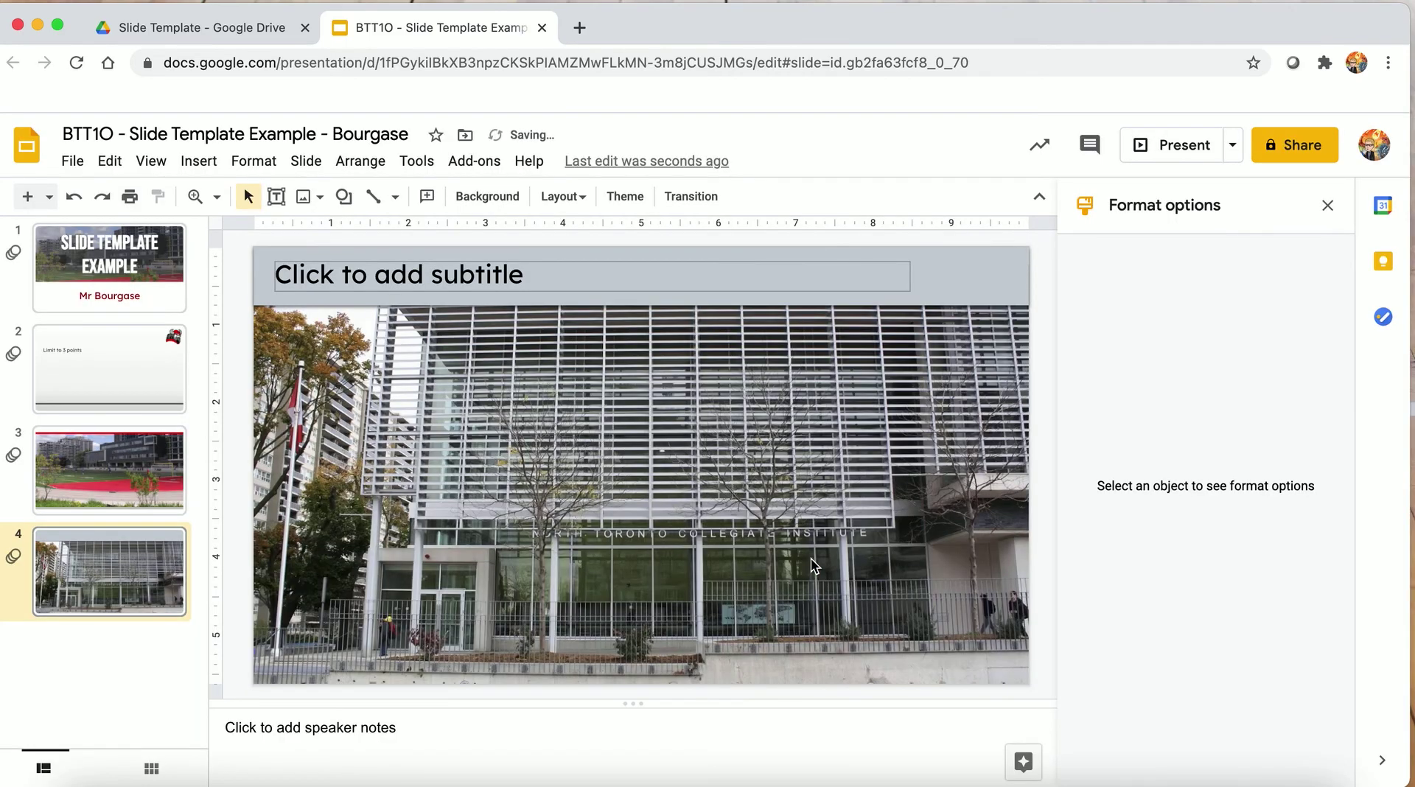
Type 'The front of the school' into slide 4's caption placeholder.
key(Up)
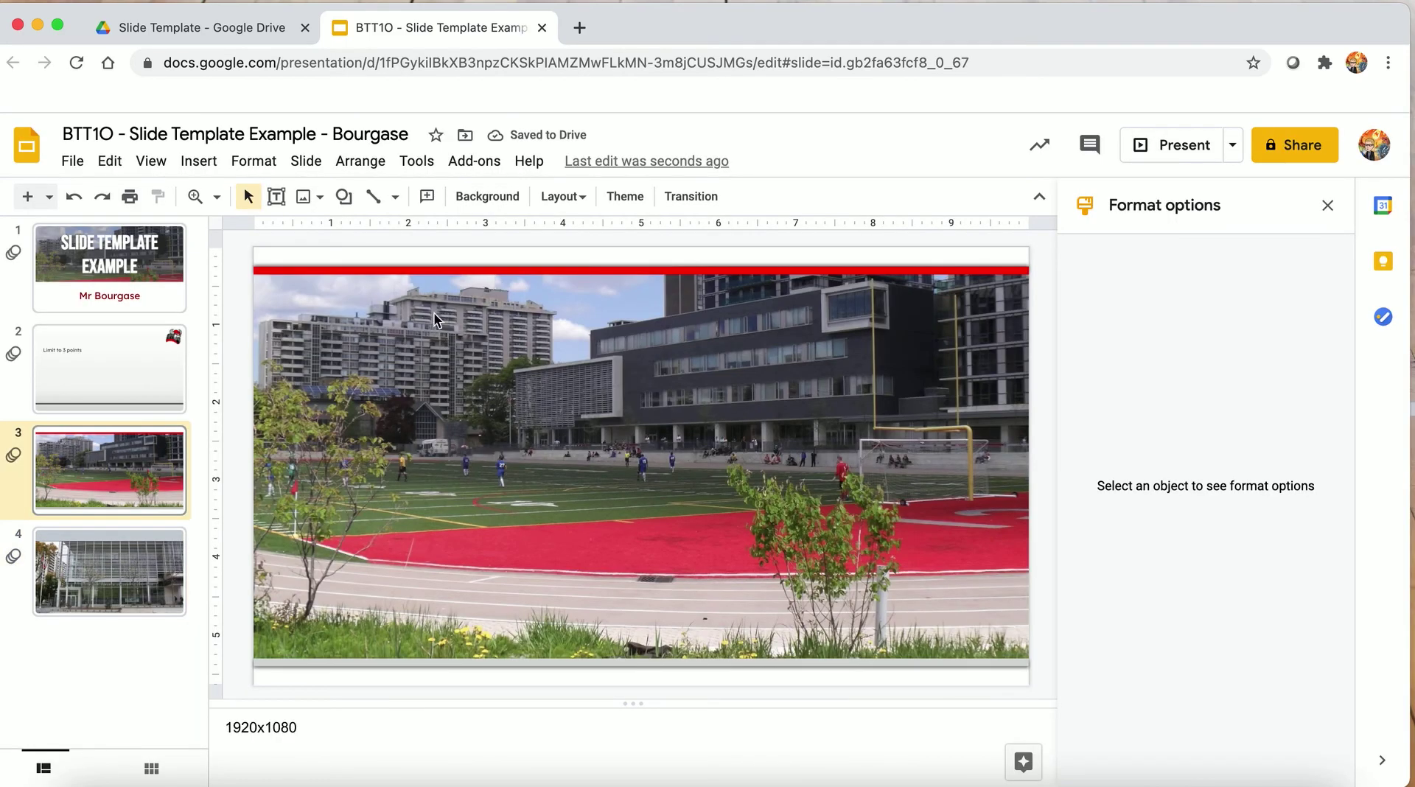
key(Up)
click(167, 467)
click(135, 568)
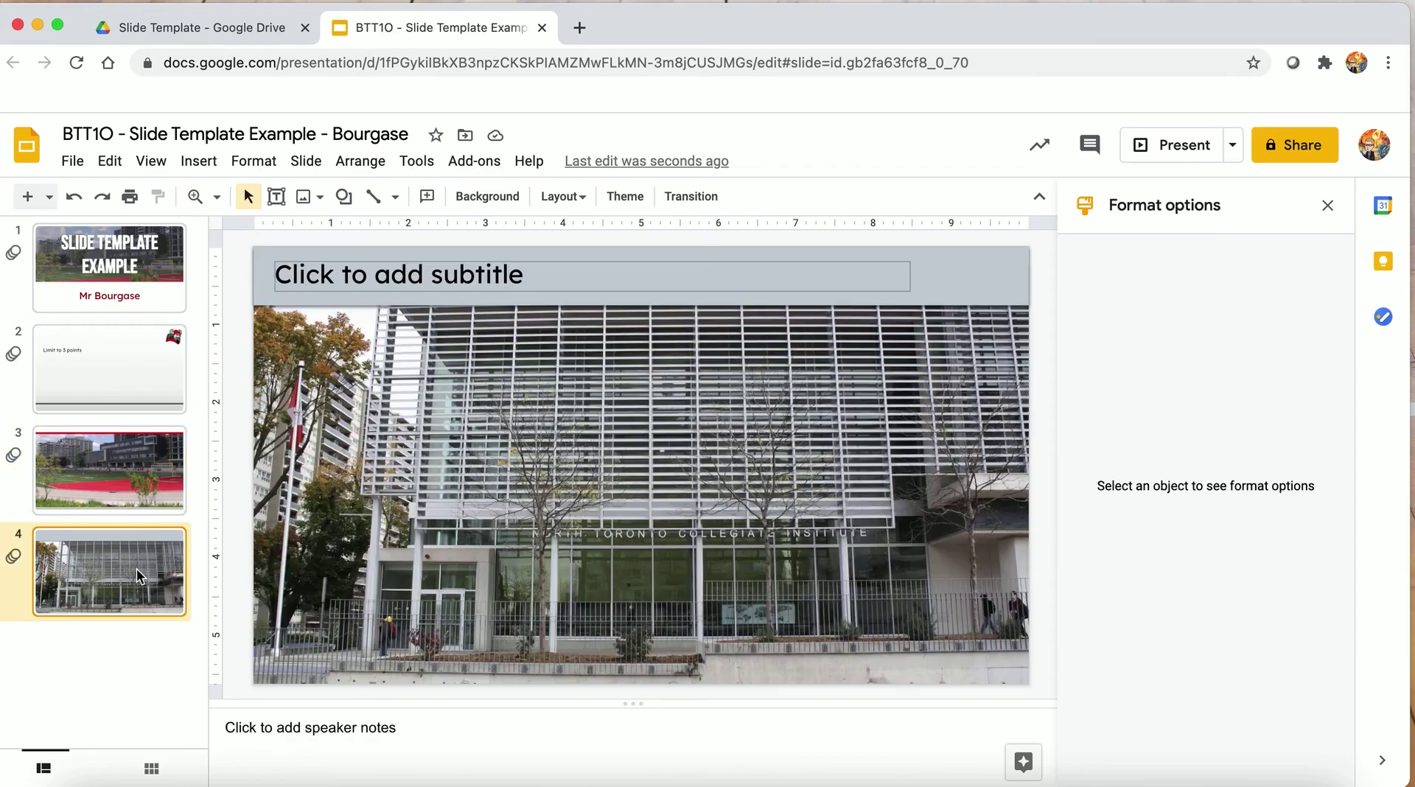
click(336, 273)
text(The)
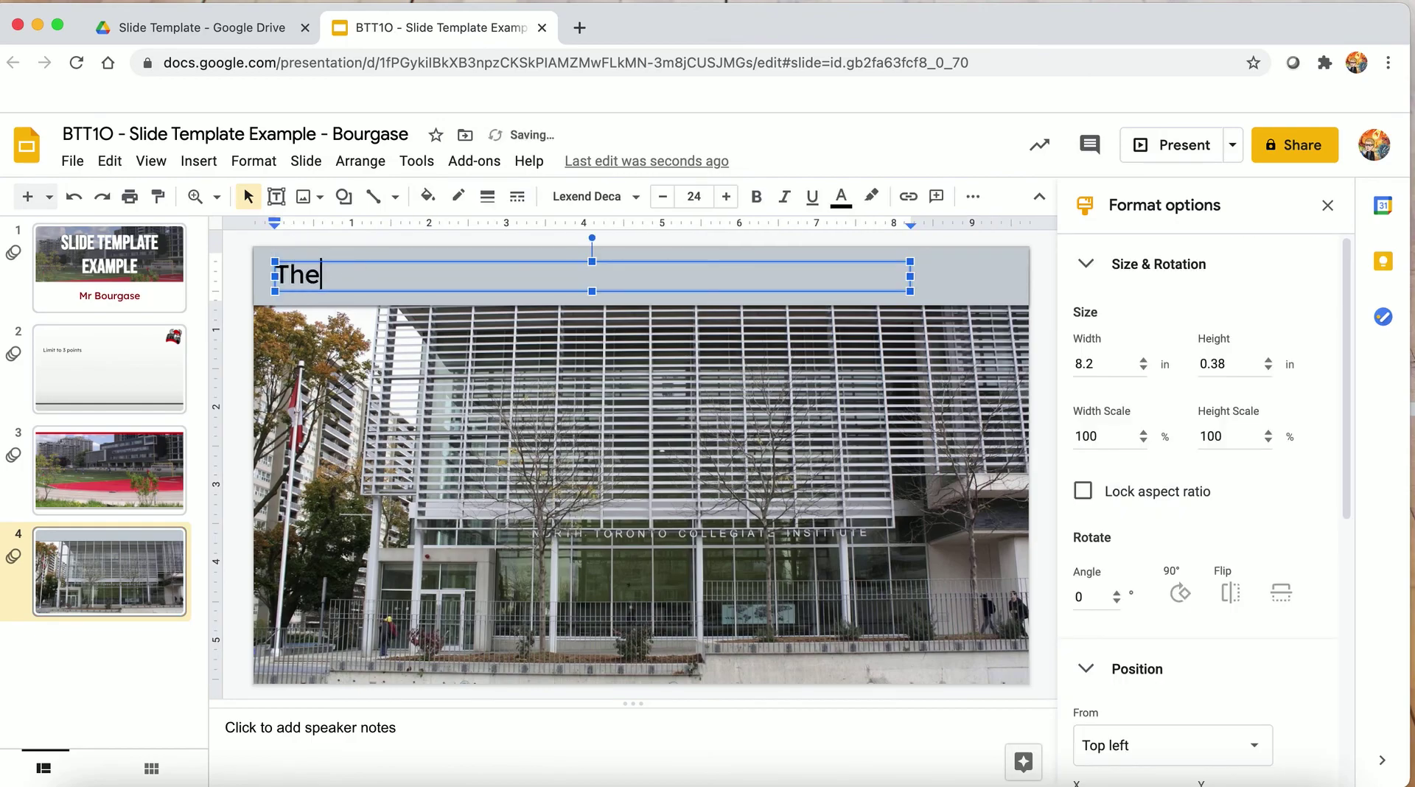
text( front of the school)
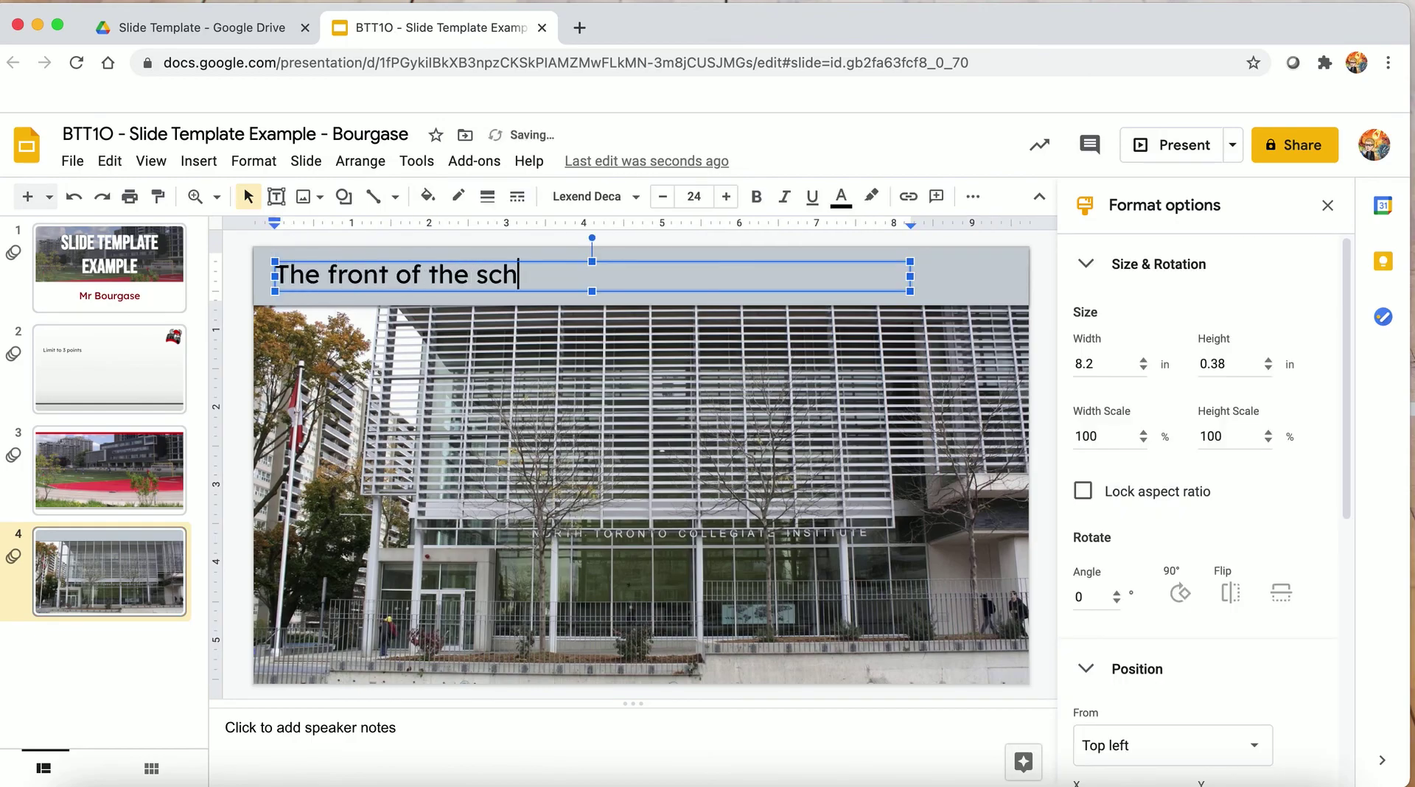
click(153, 652)
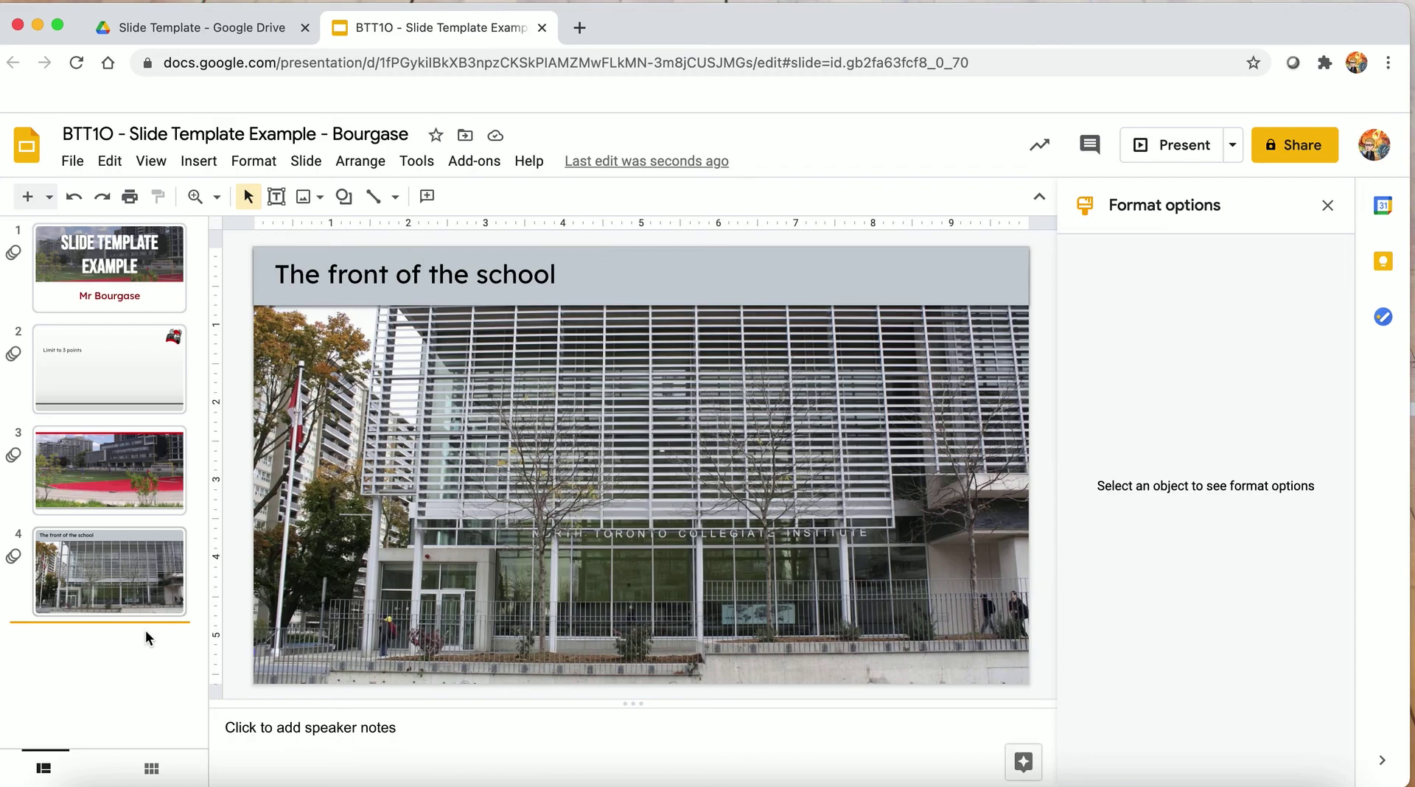
Add a Video-layout slide 5 and insert the NTCI Jr Boys Basketball video from Google Drive.
click(50, 200)
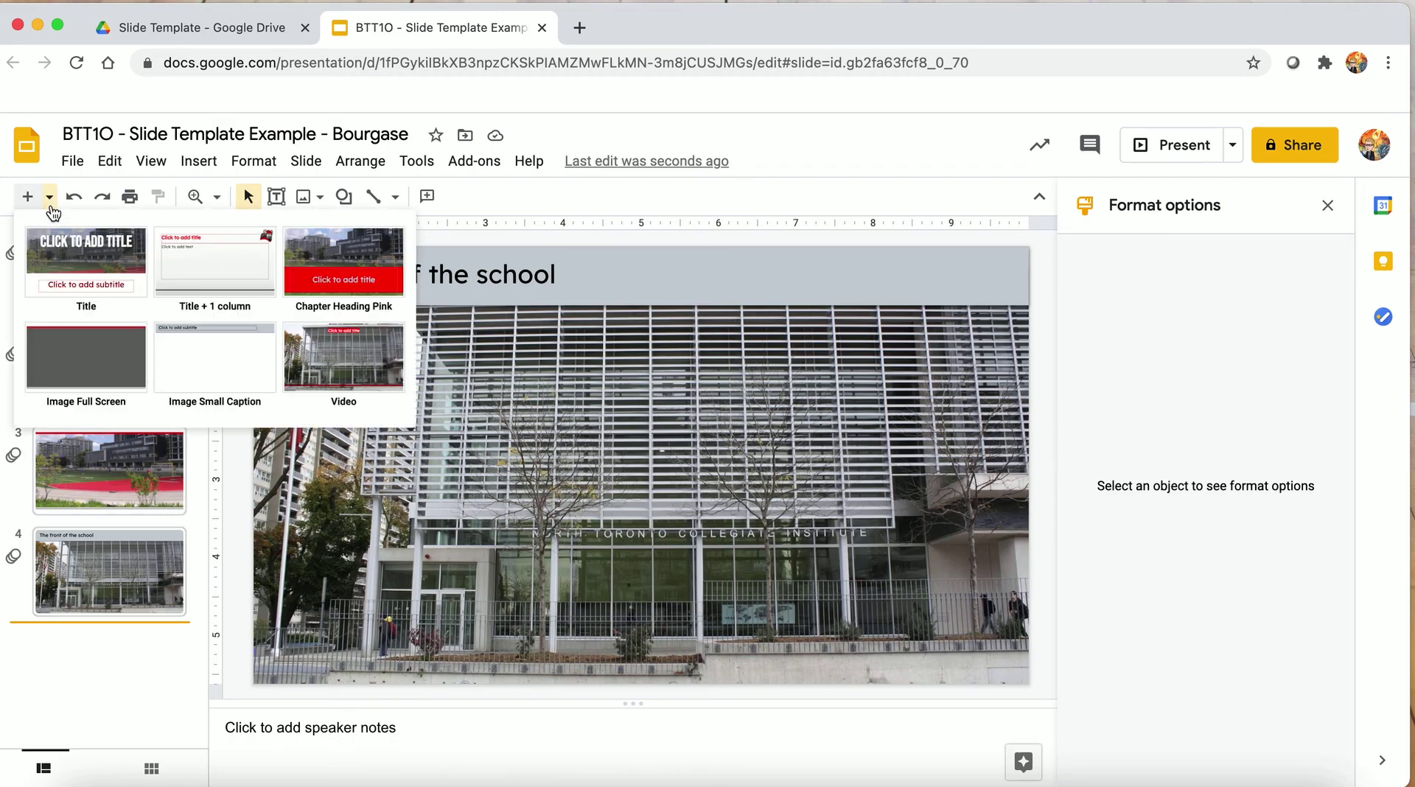
click(333, 367)
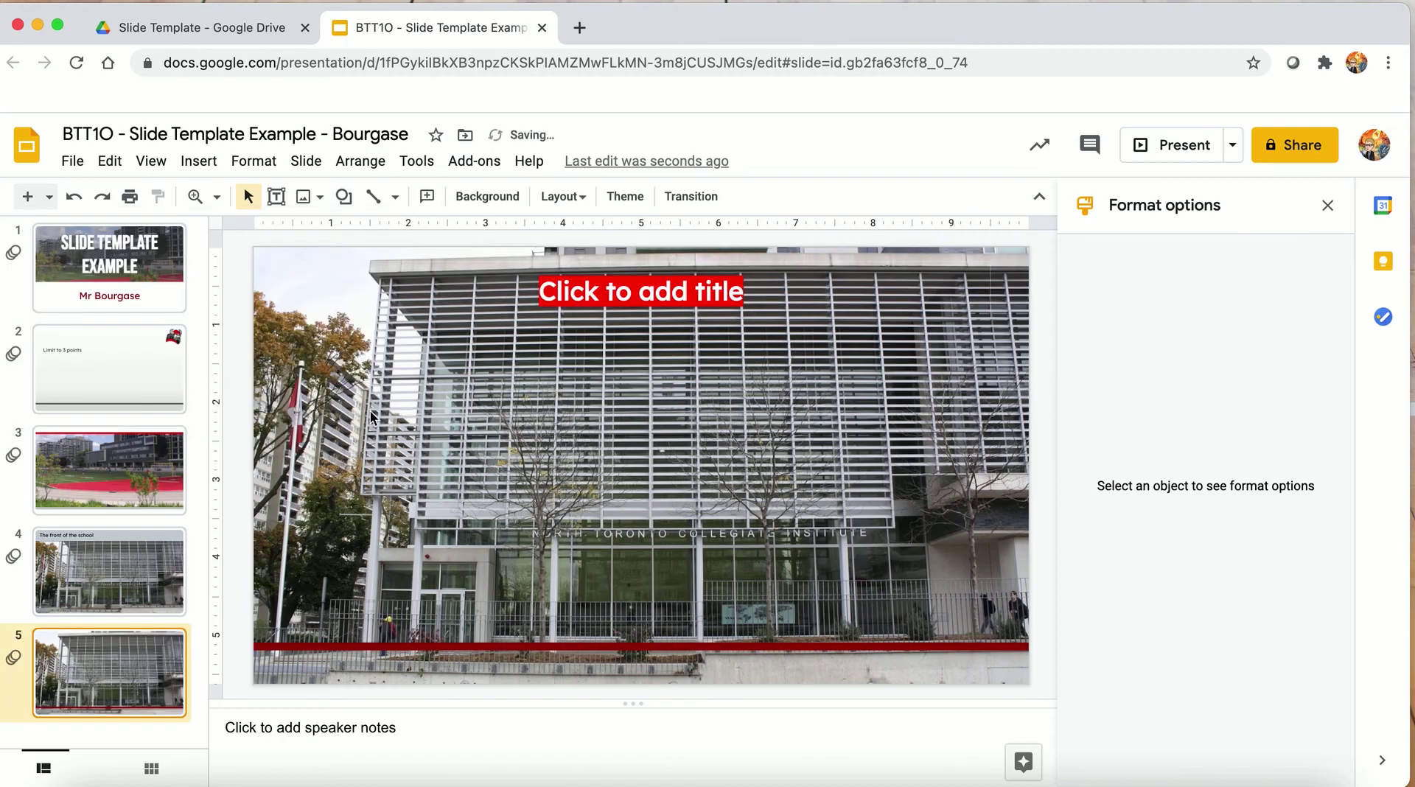
click(195, 161)
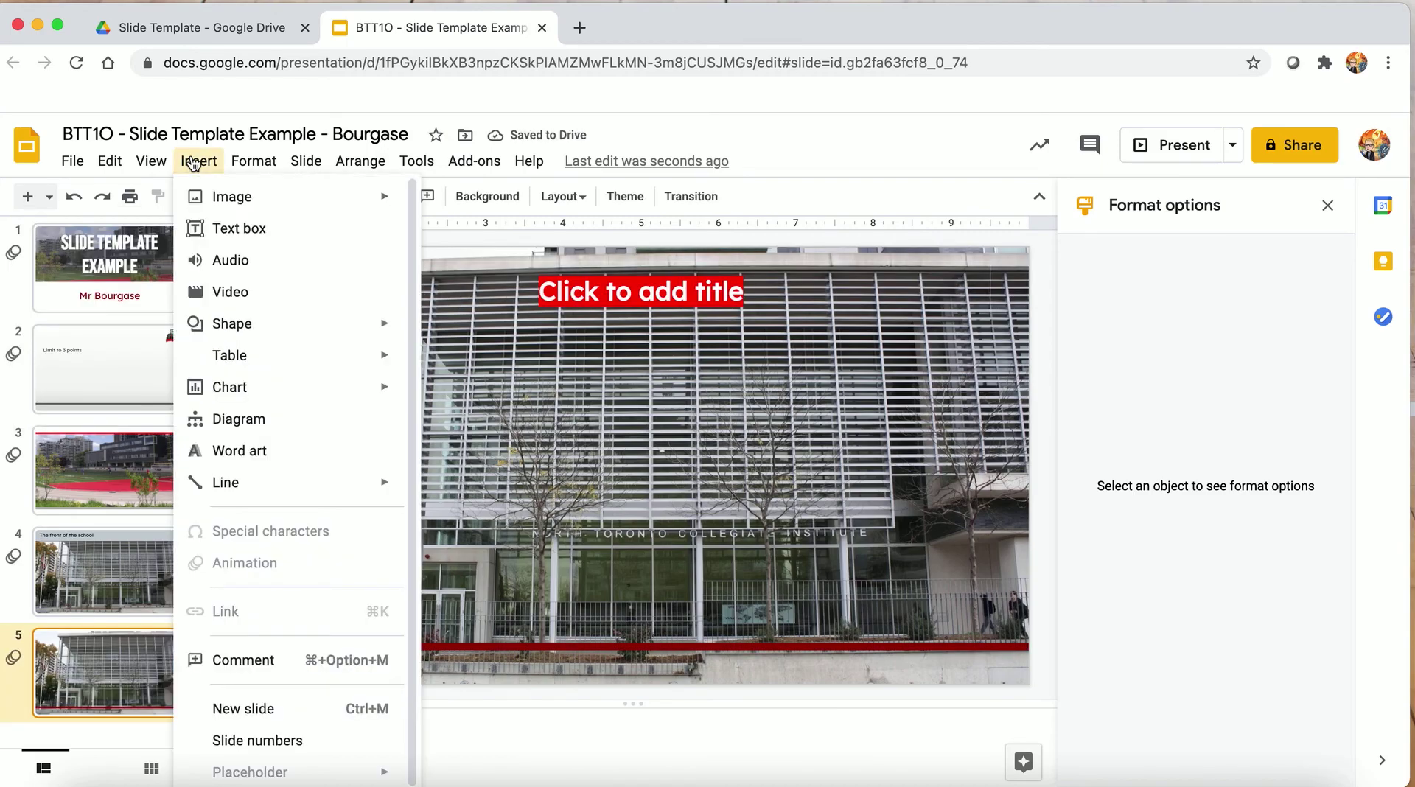
click(194, 163)
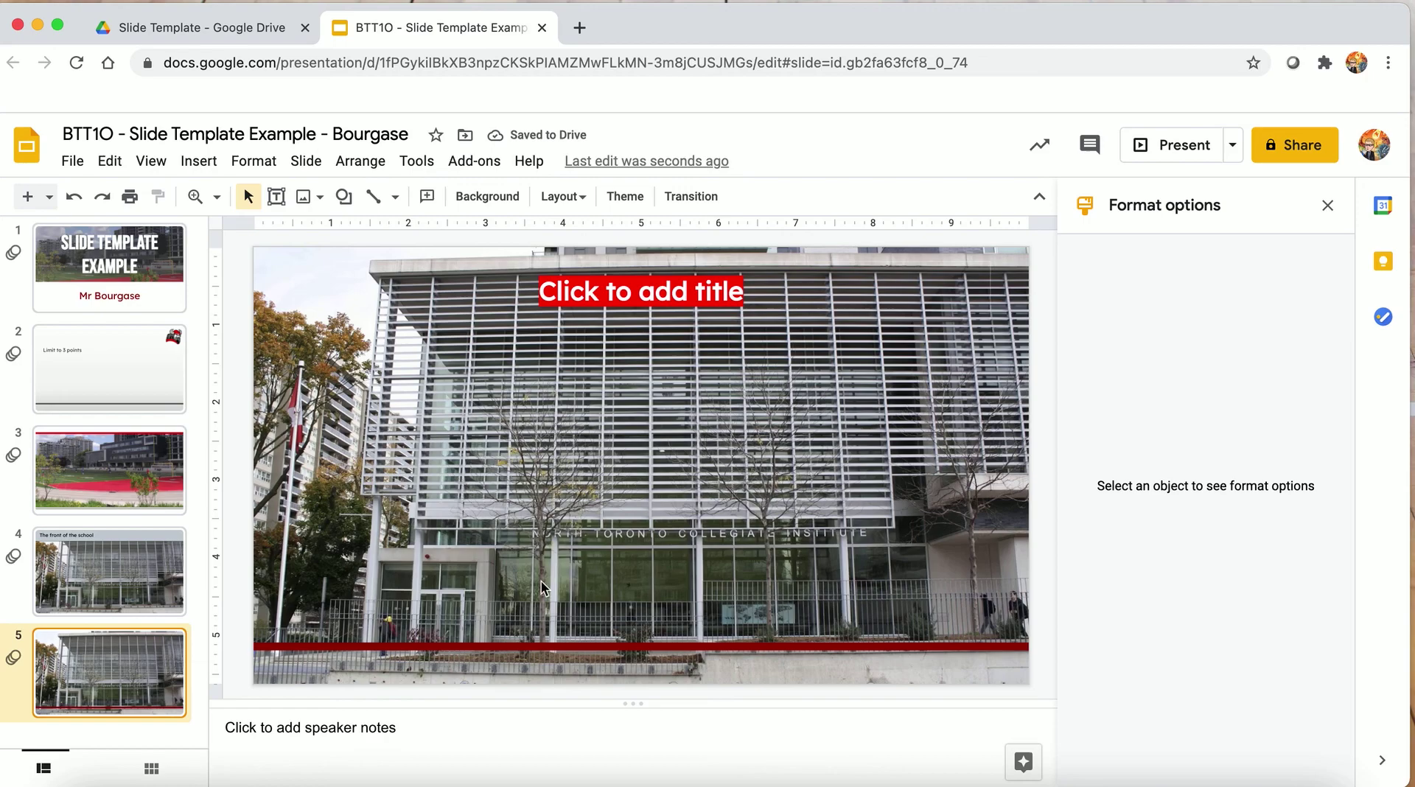
click(212, 162)
click(217, 294)
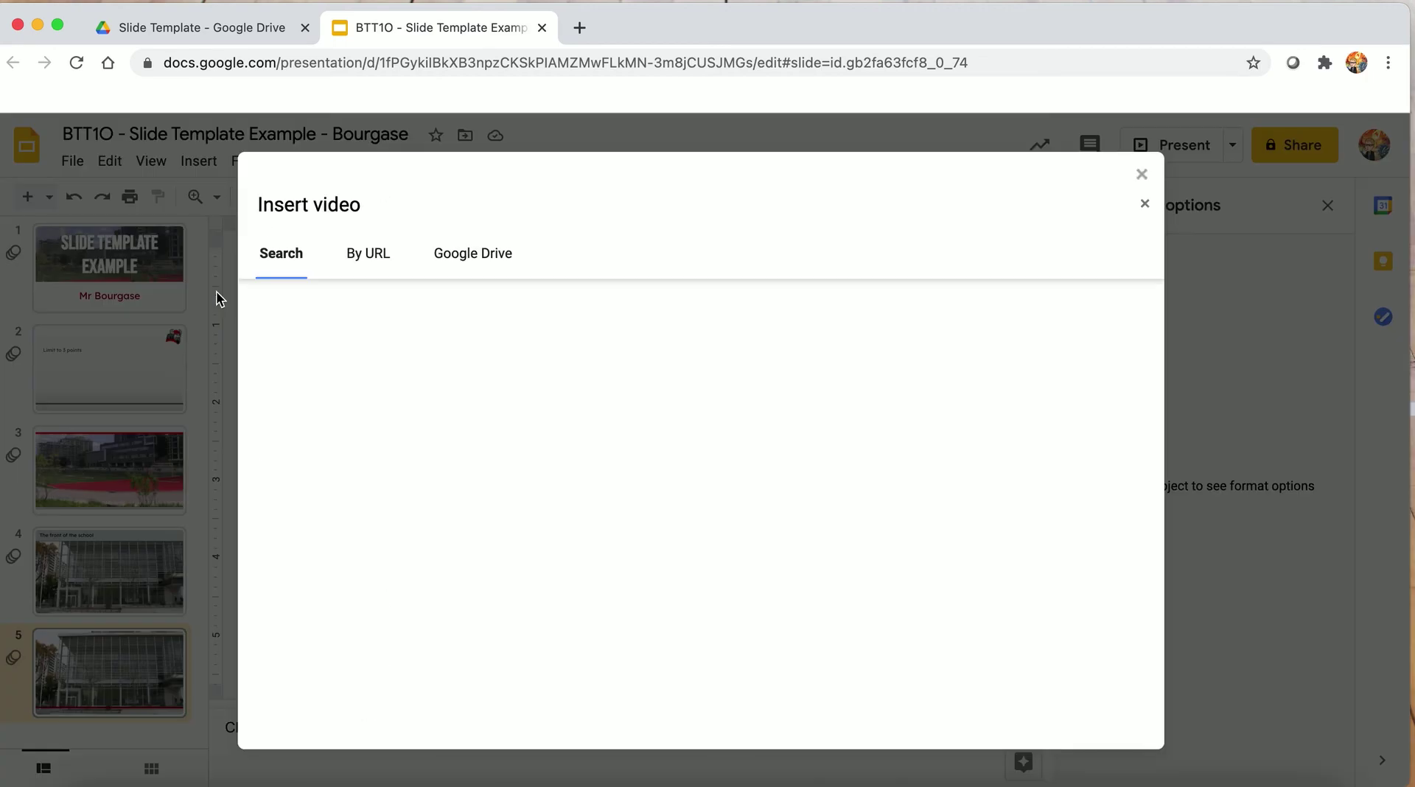
click(428, 303)
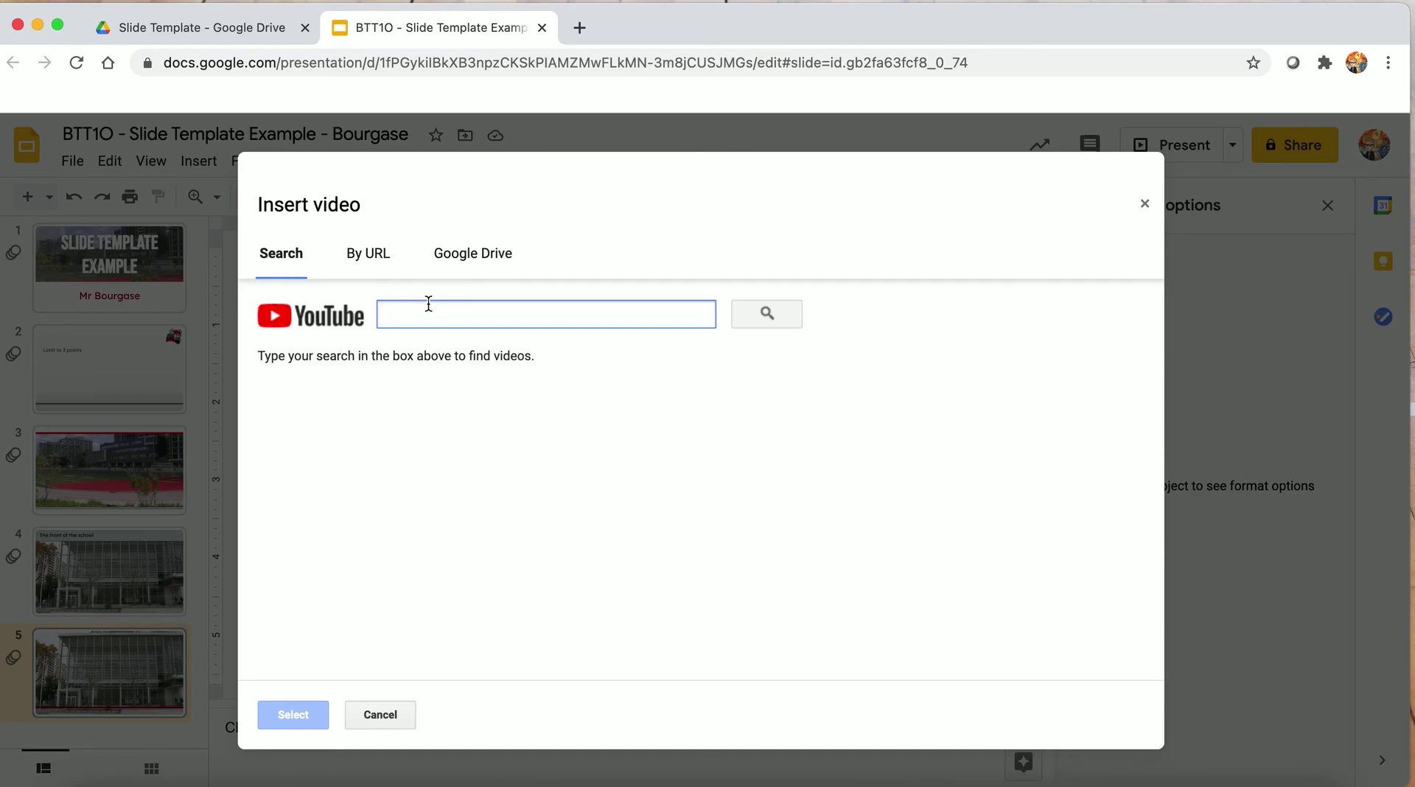
click(455, 259)
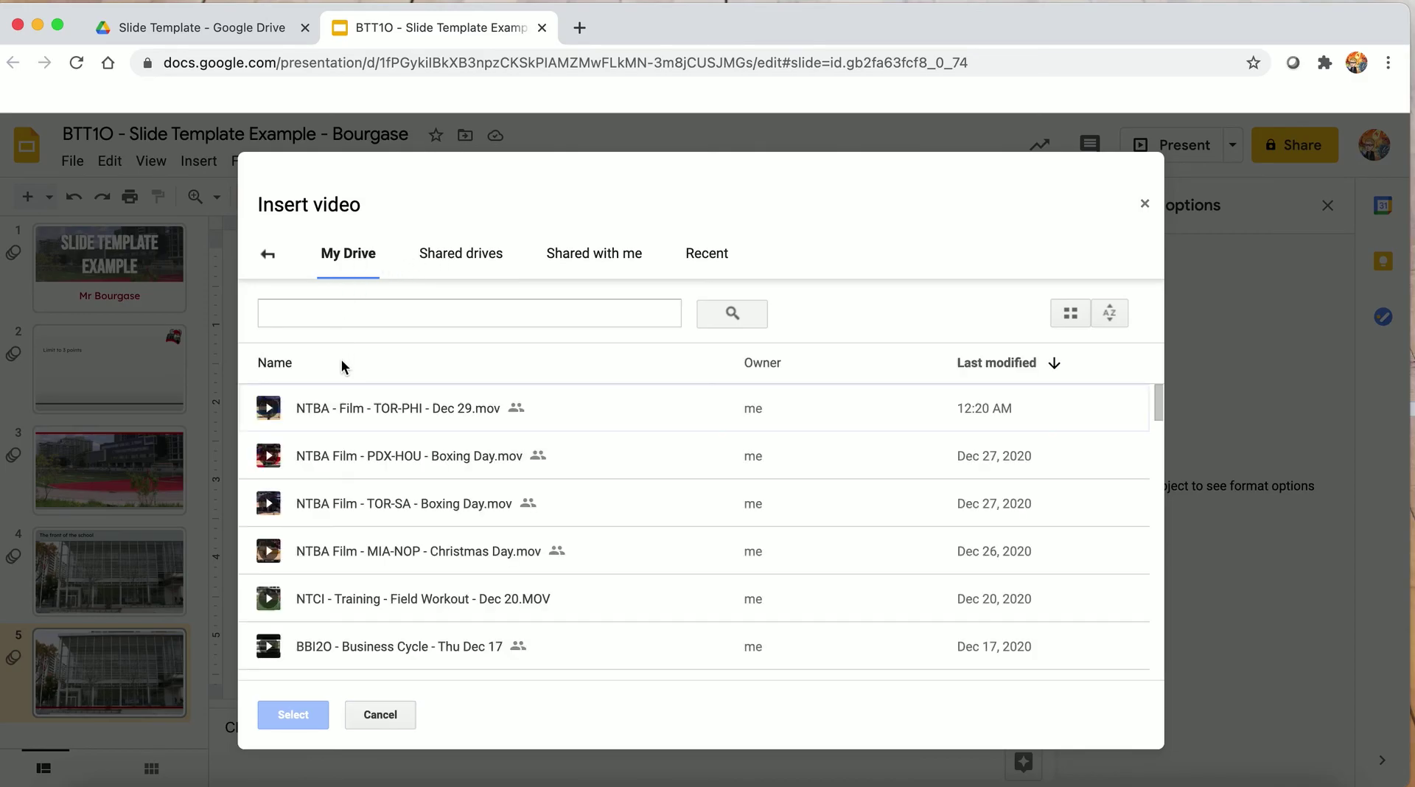
scroll(348, 438, down, 3)
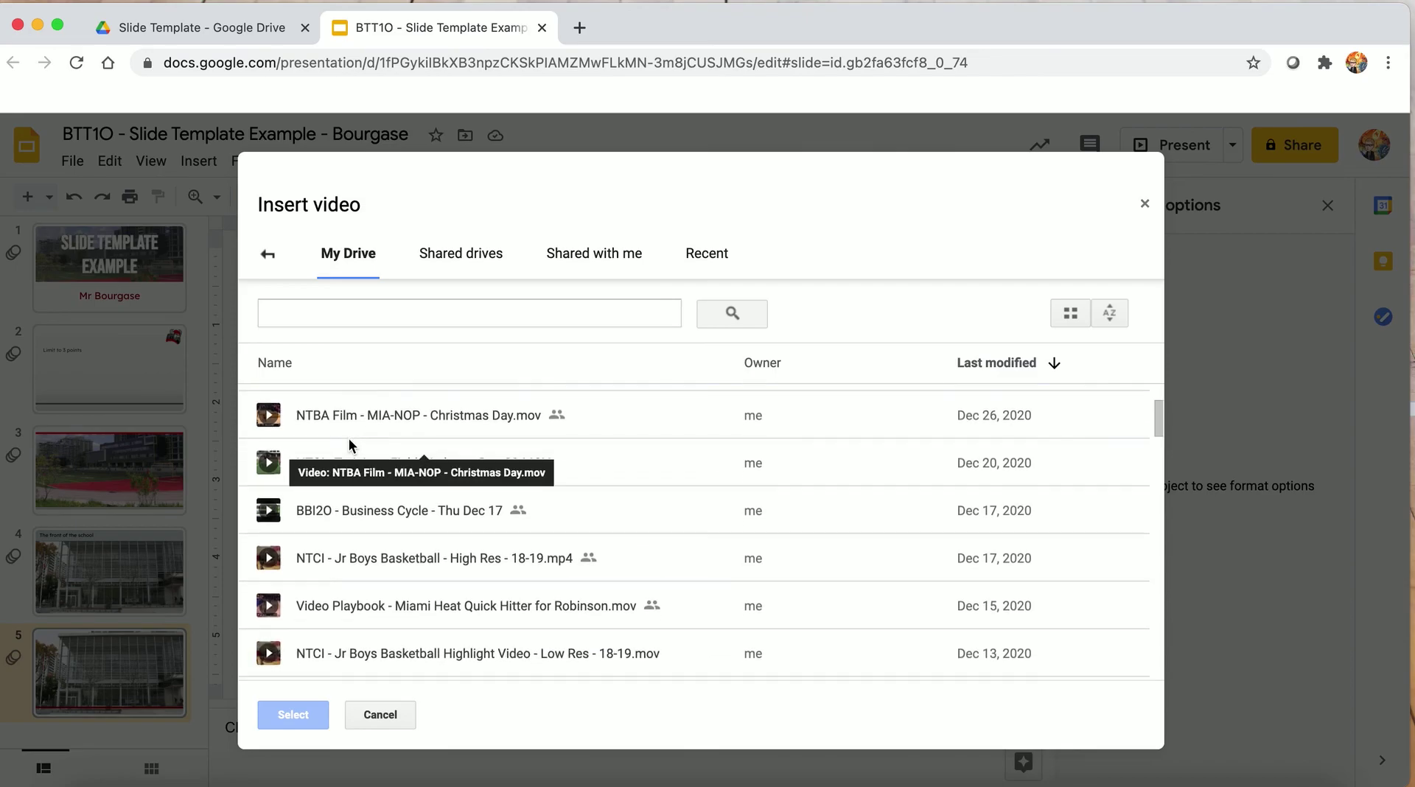
double_click(347, 553)
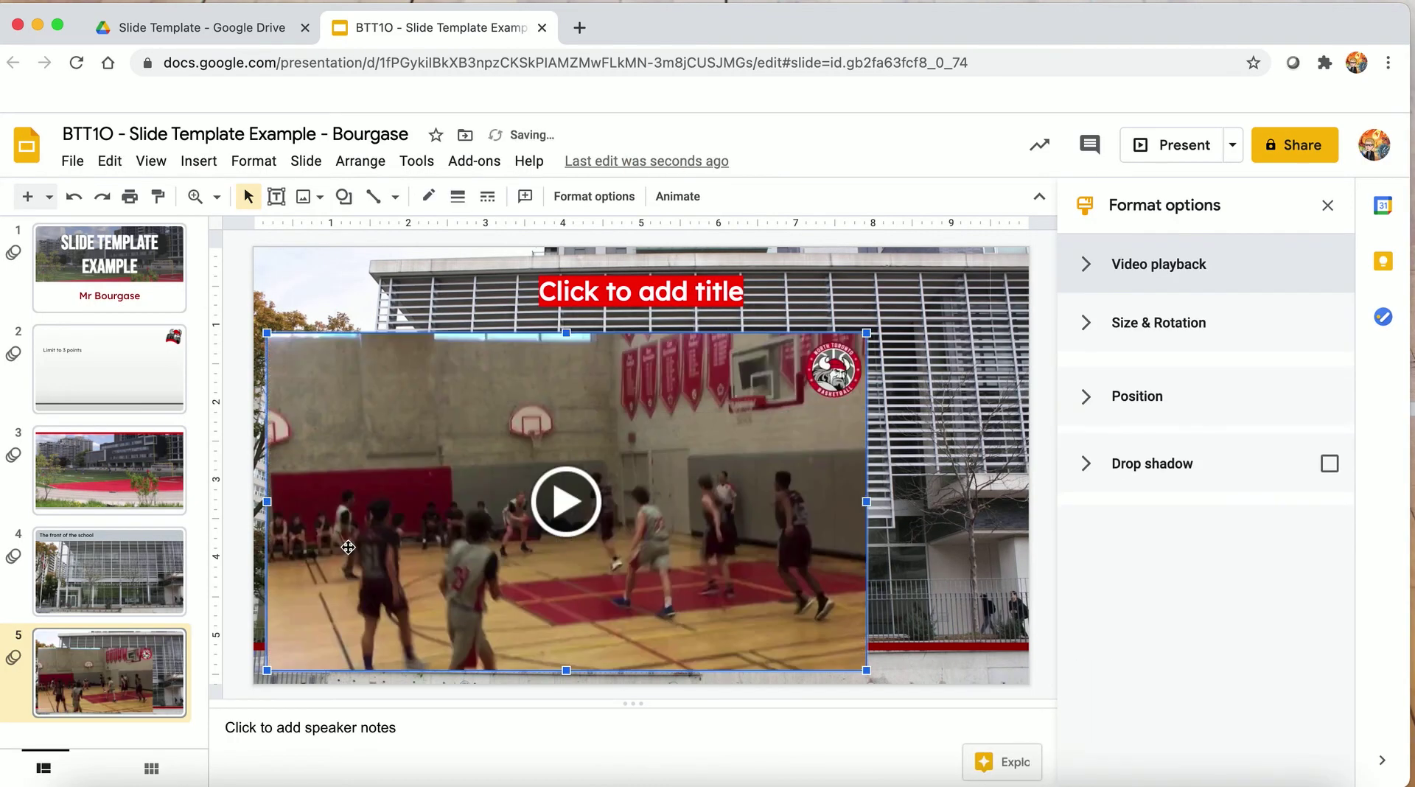
Shrink the basketball video and centre it vertically on the slide.
mouse_move(472, 521)
mouse_down()
mouse_move(527, 515)
mouse_move(499, 515)
mouse_up()
drag(345, 297, 386, 322)
drag(468, 382, 448, 382)
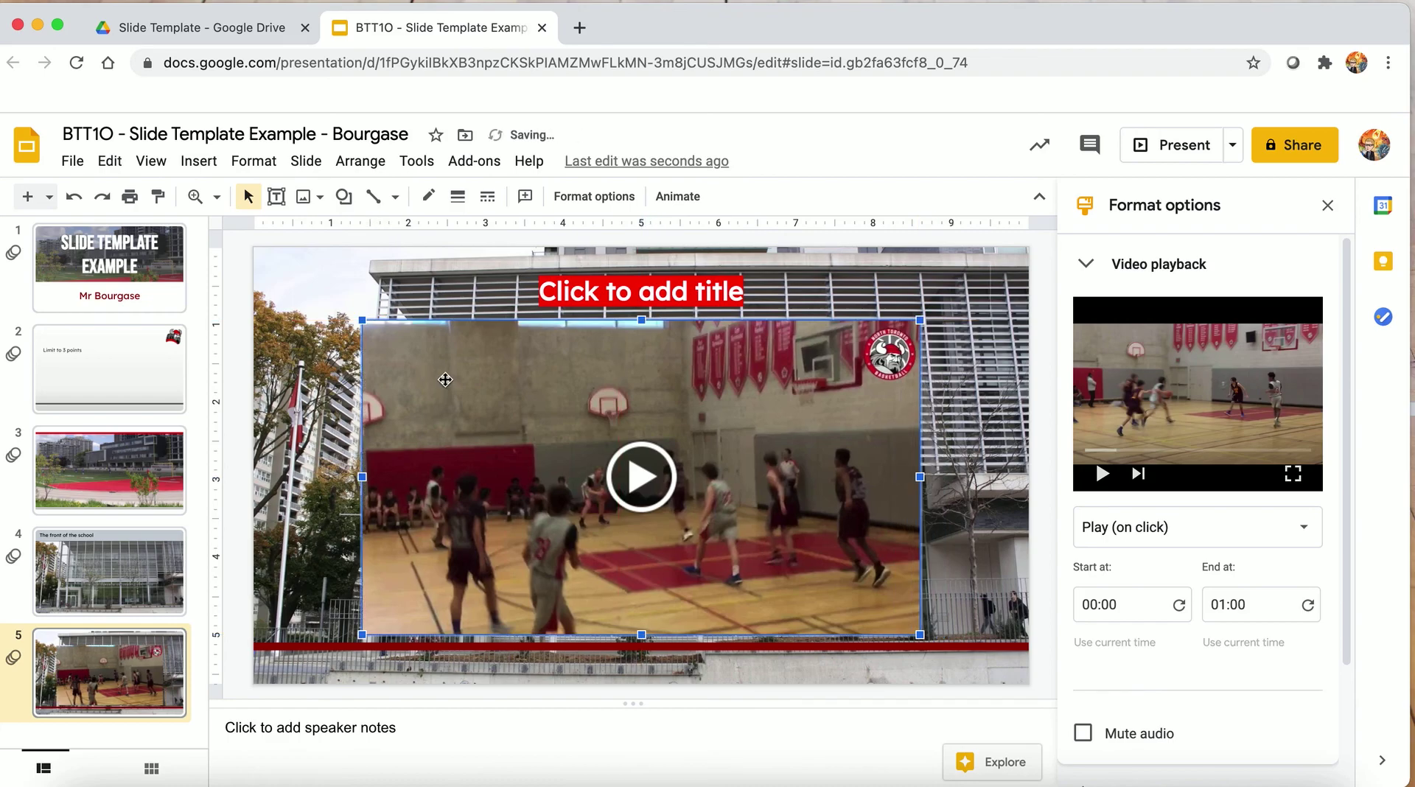
right_click(470, 387)
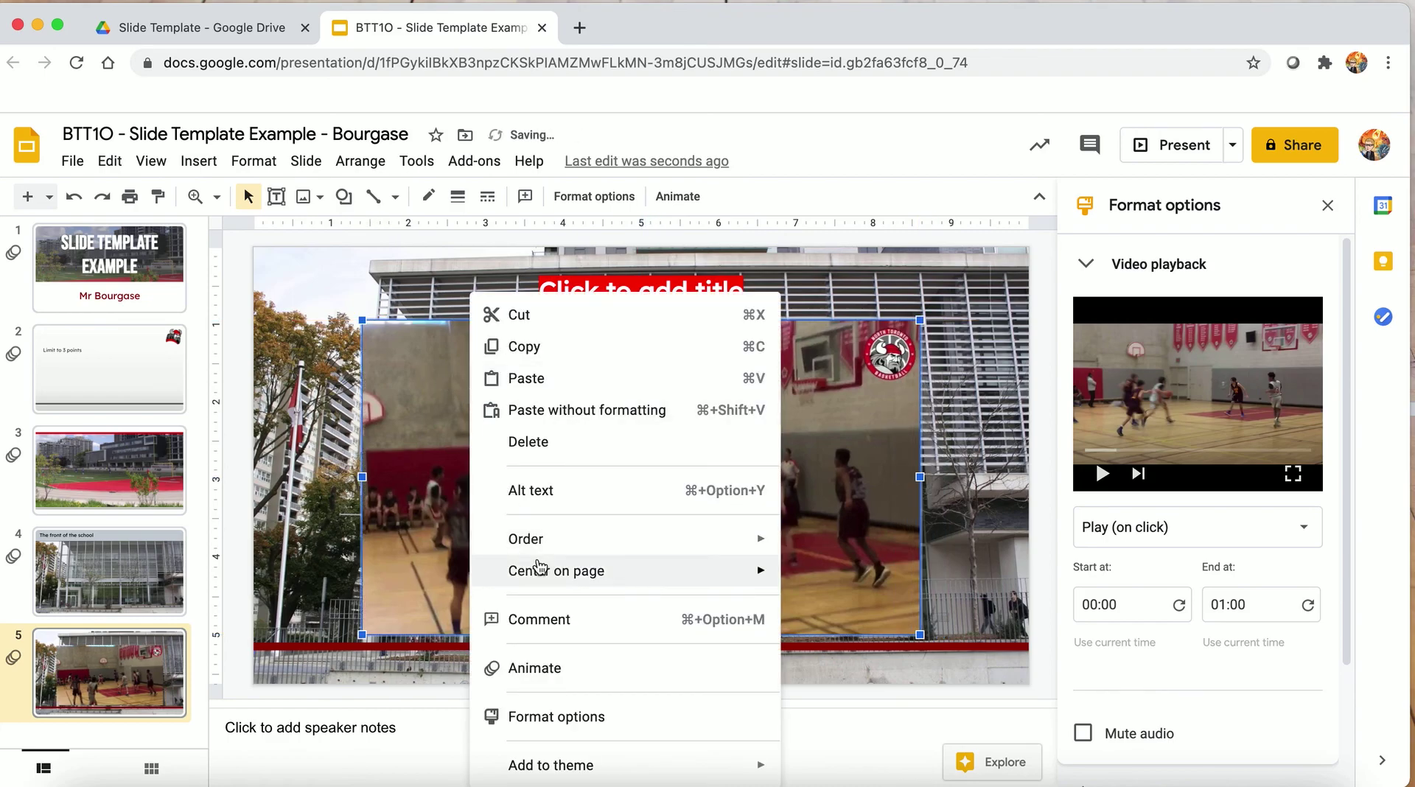
mouse_move(538, 569)
click(480, 476)
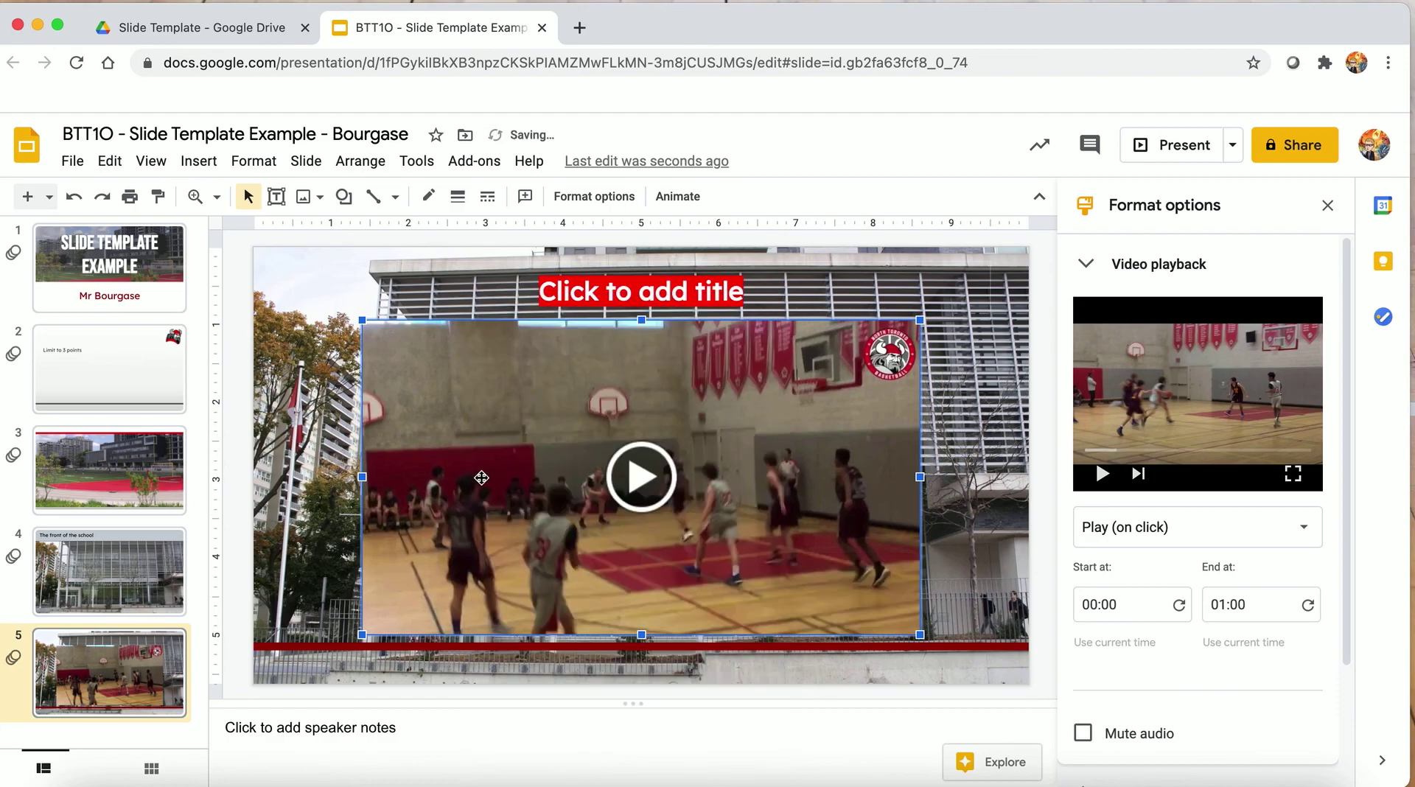
right_click(480, 476)
mouse_move(673, 582)
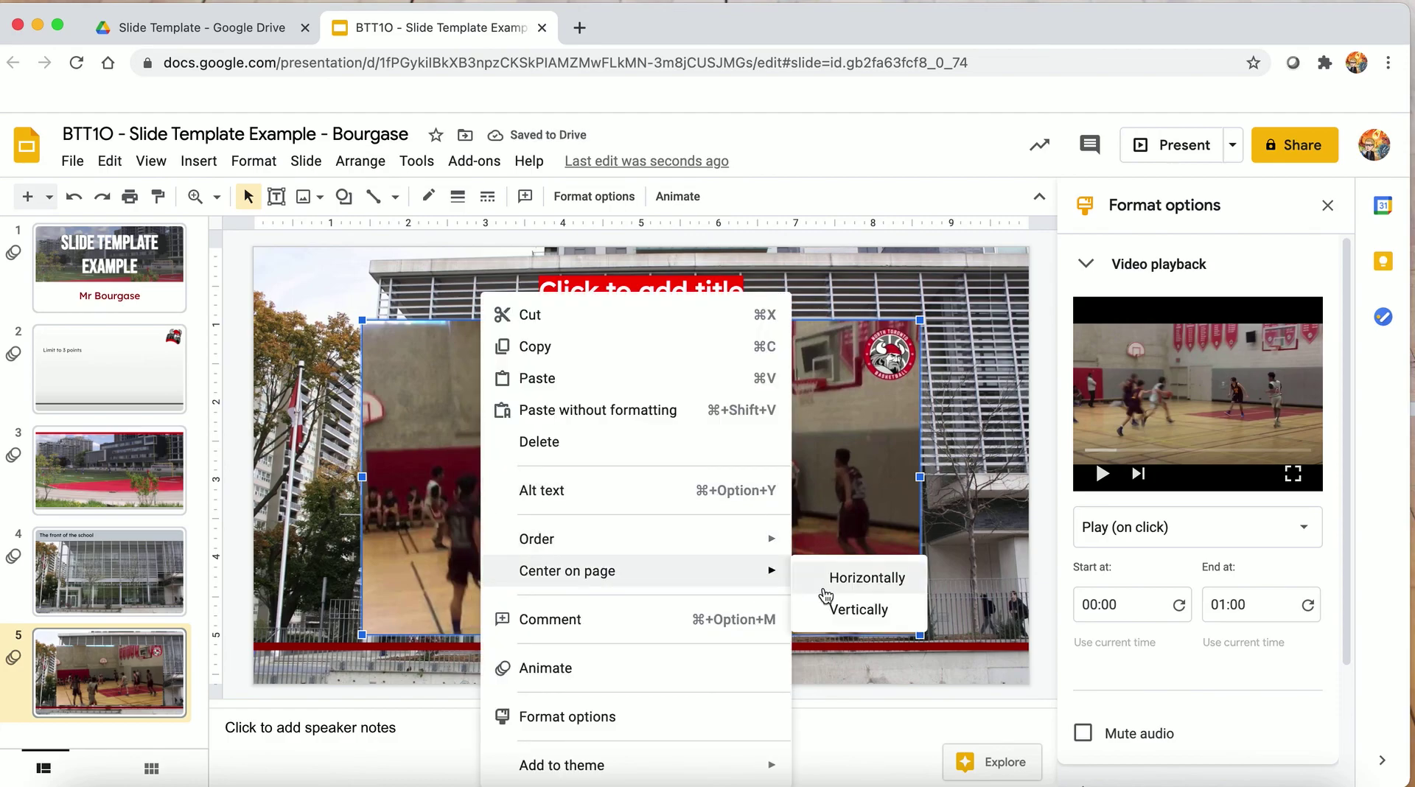
click(841, 610)
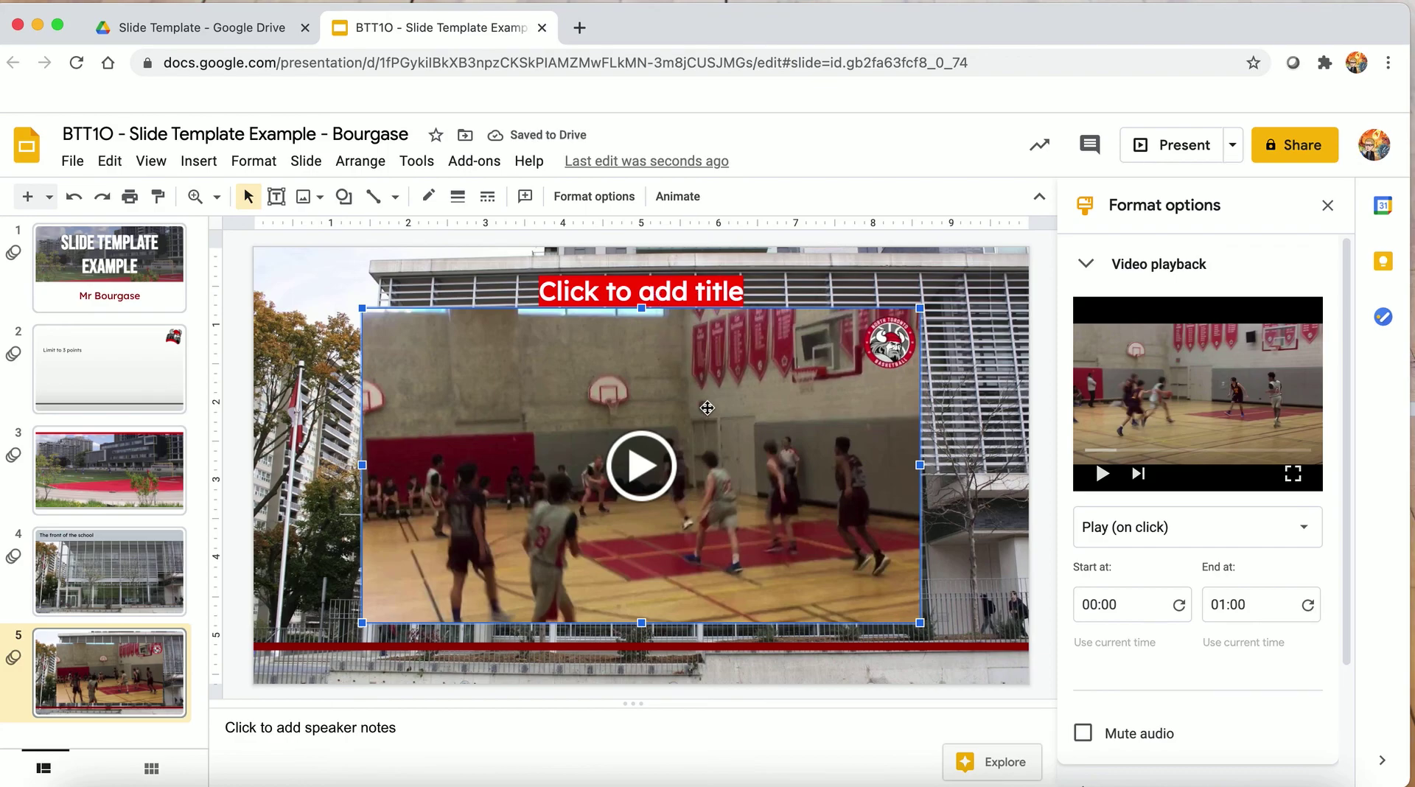
key(Down)
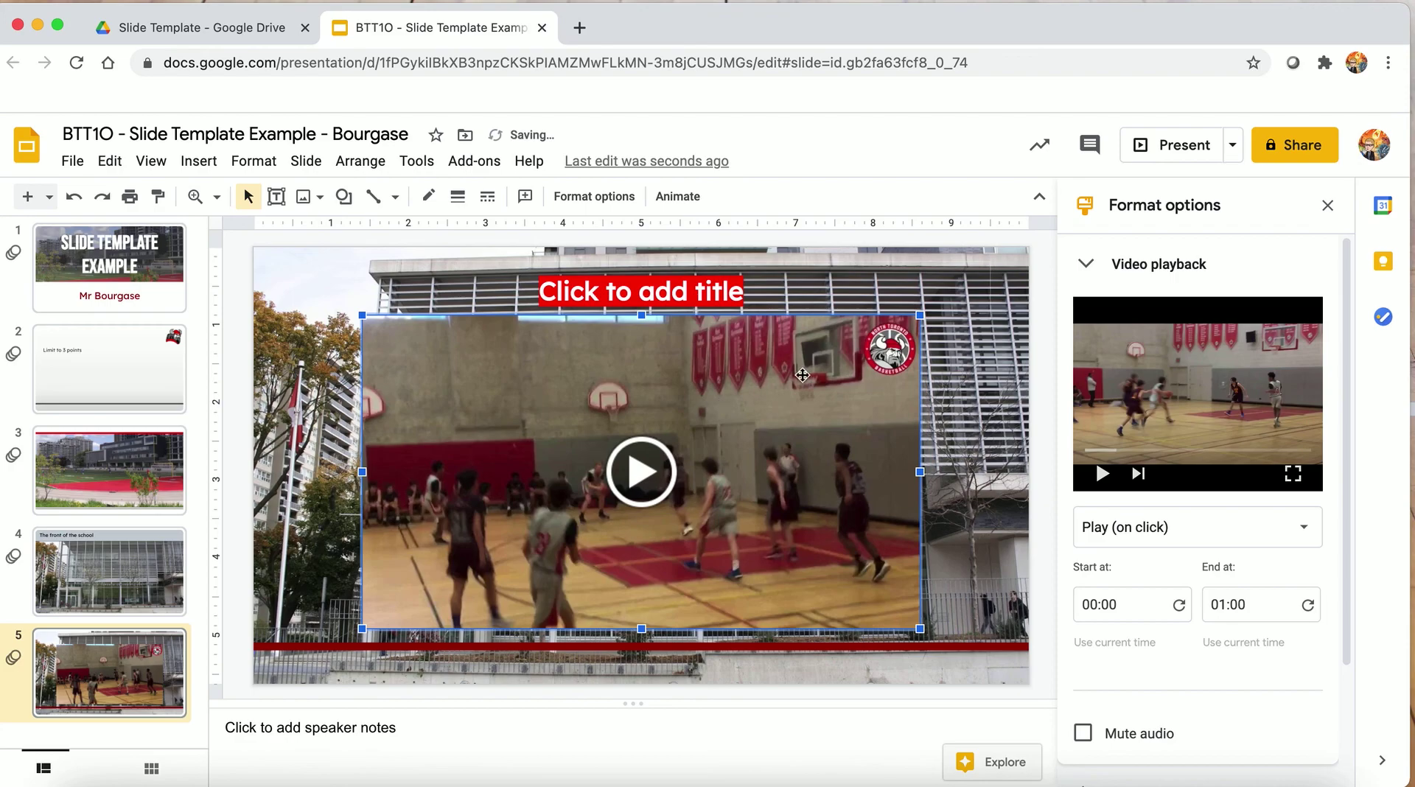
Set the video's Y position to 0.9 in the Format options.
click(1088, 269)
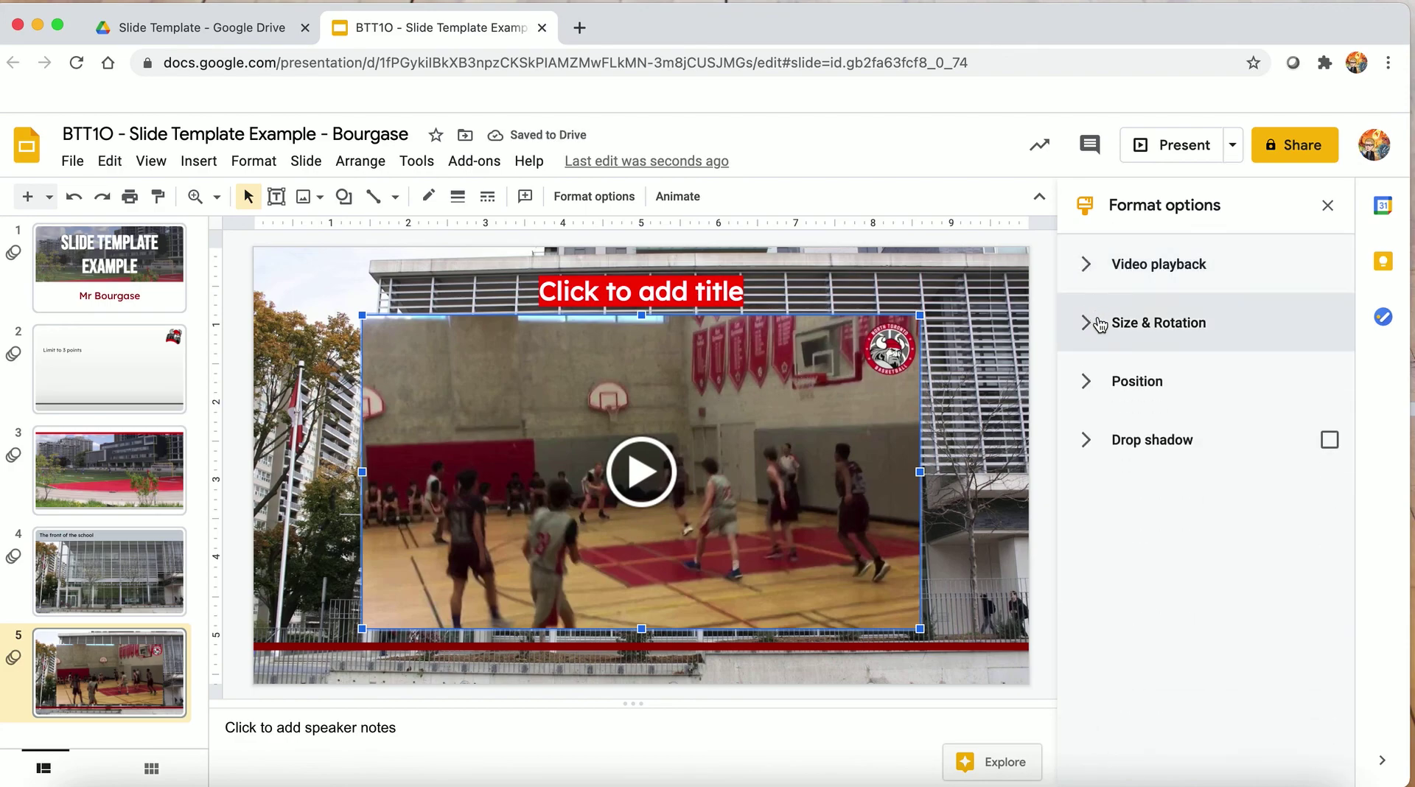
click(1089, 383)
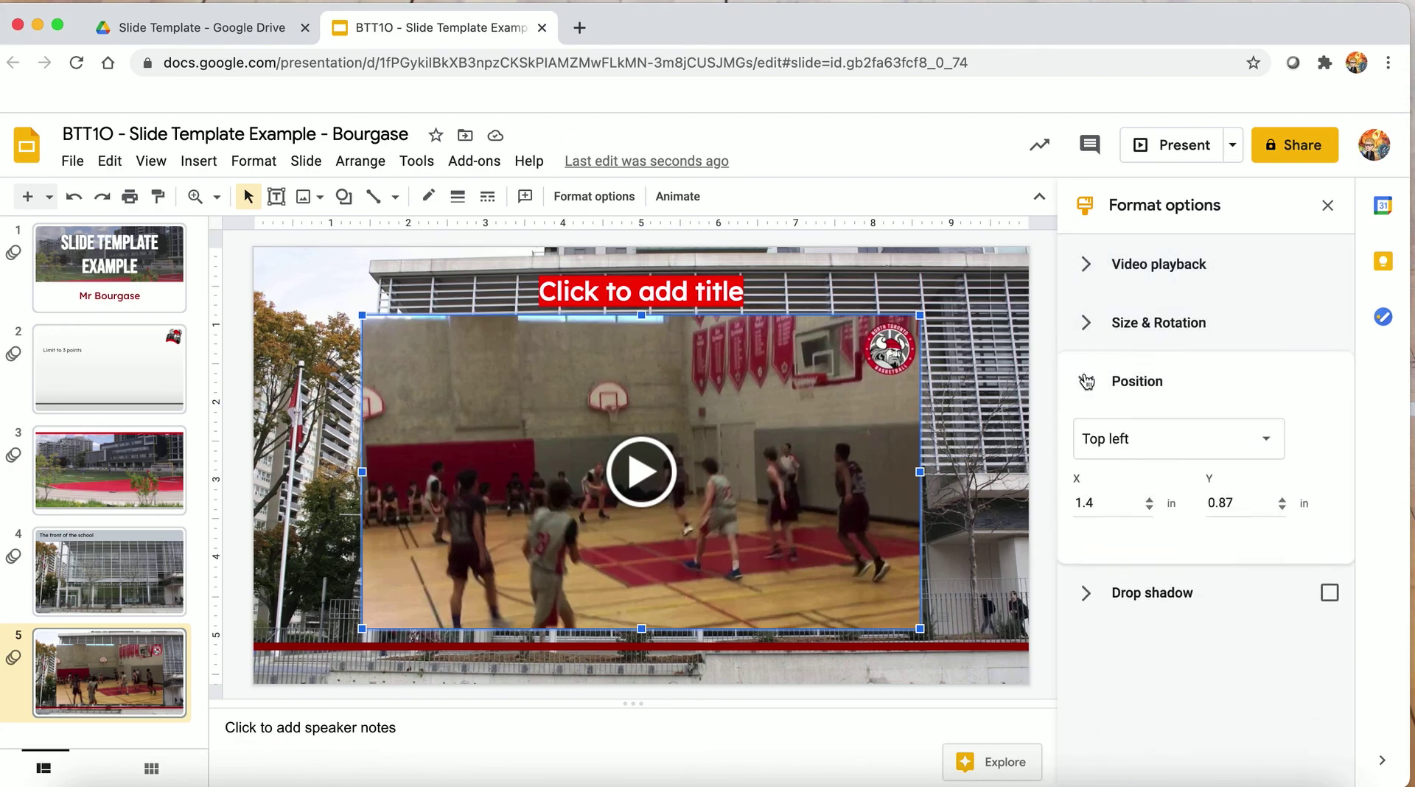
drag(1223, 526, 1238, 525)
text(9)
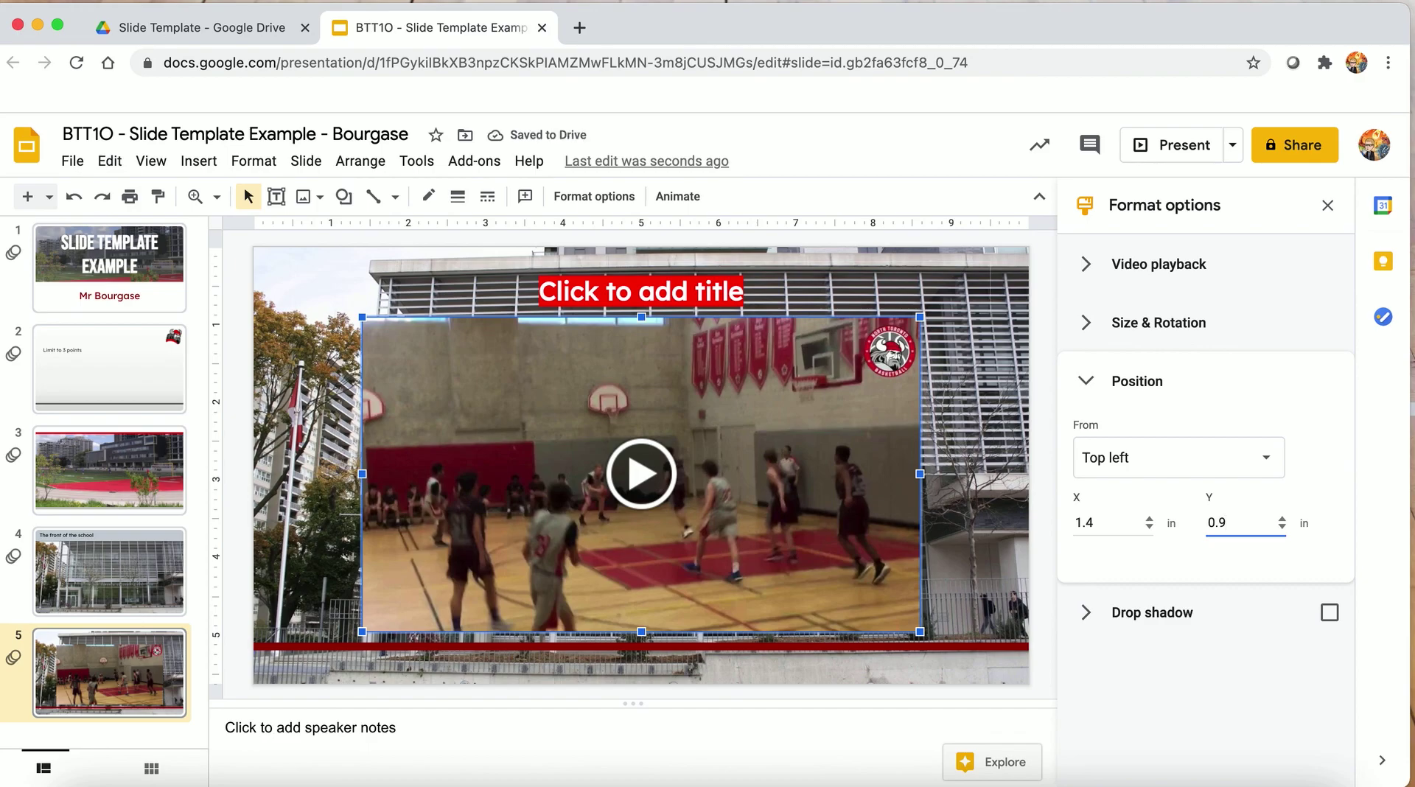
Enter 'Jr Boys Basketball' as slide 5's title.
click(658, 291)
text(Jr Bo)
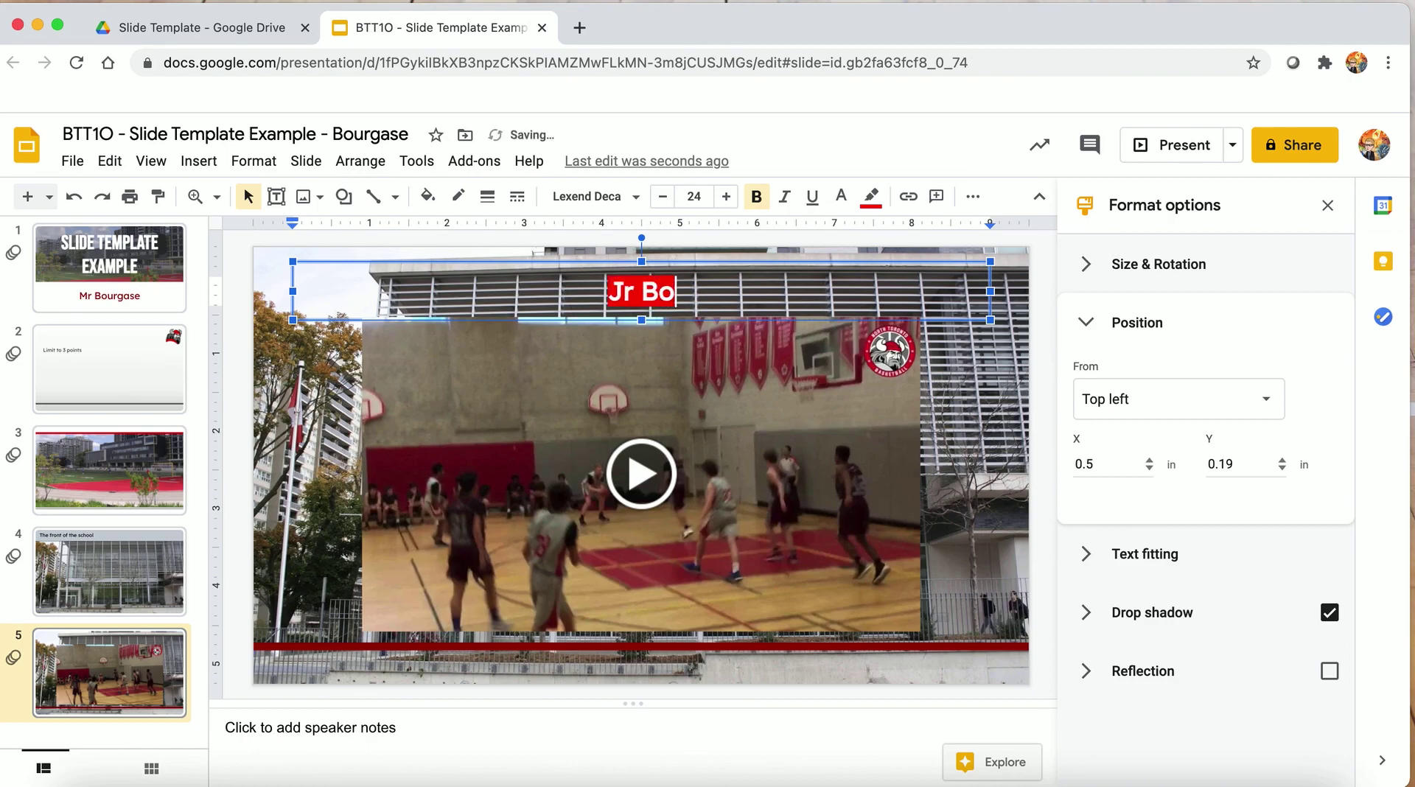
text(ys Basketball)
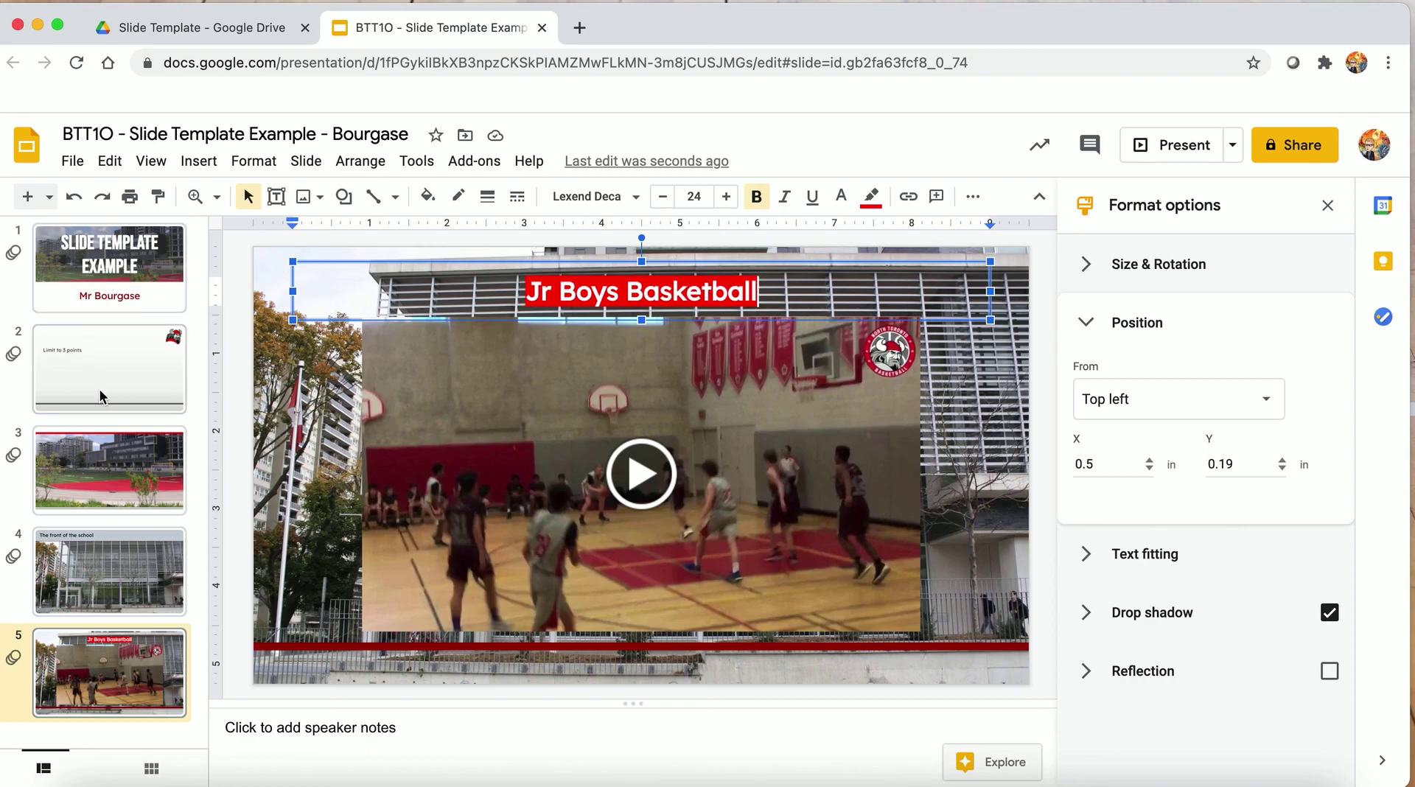
click(114, 430)
Return to title slide 1 in the filmstrip, briefly opening and closing the Slide menu.
click(113, 421)
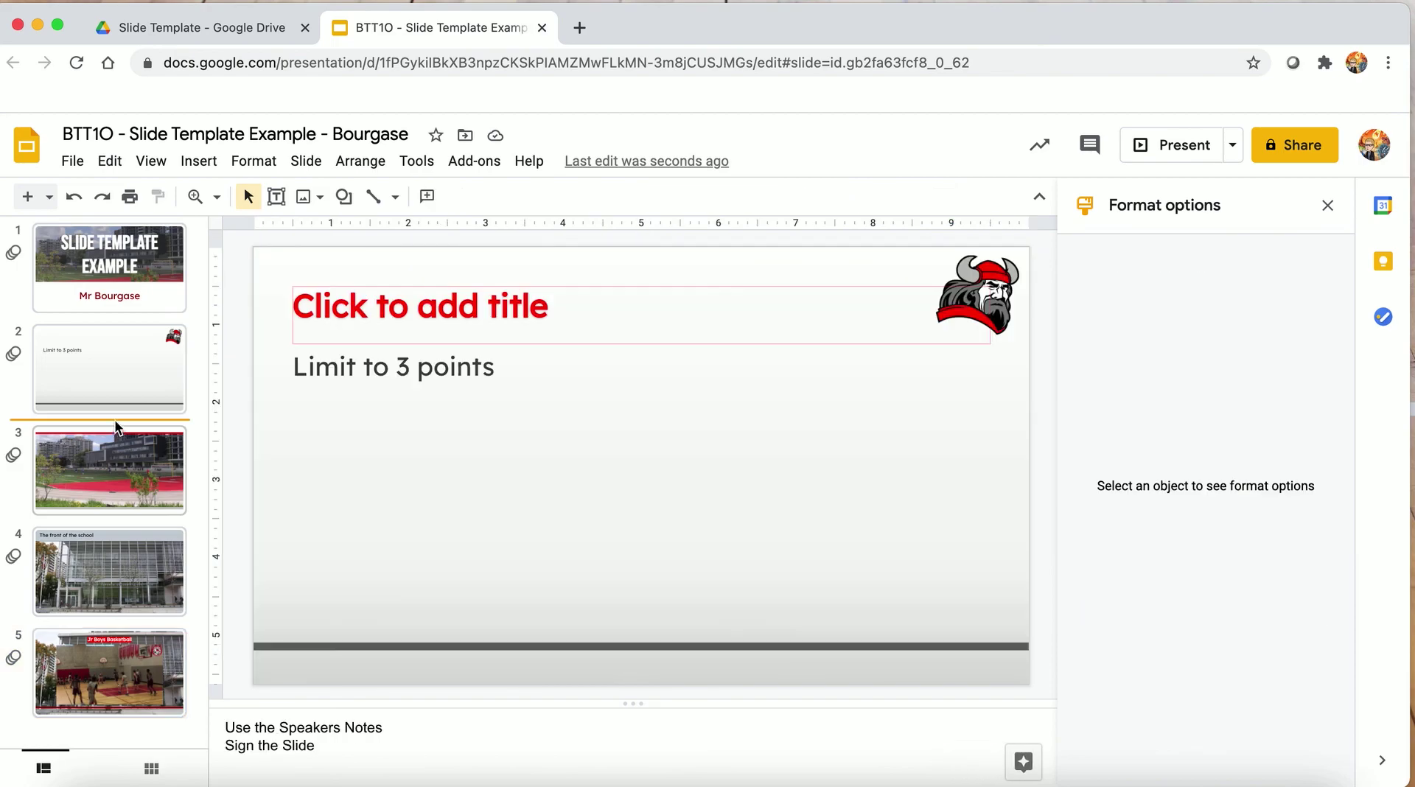
click(132, 288)
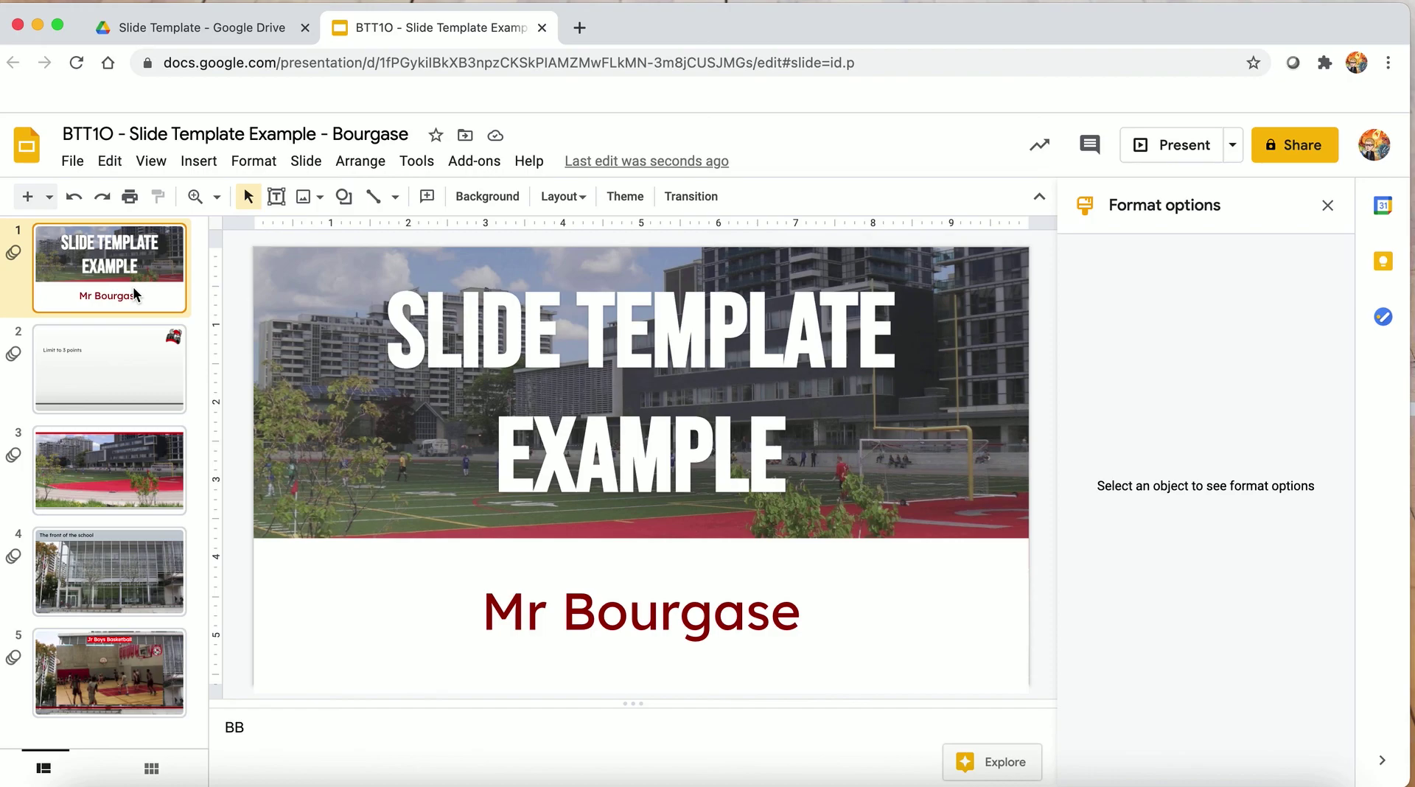
click(323, 167)
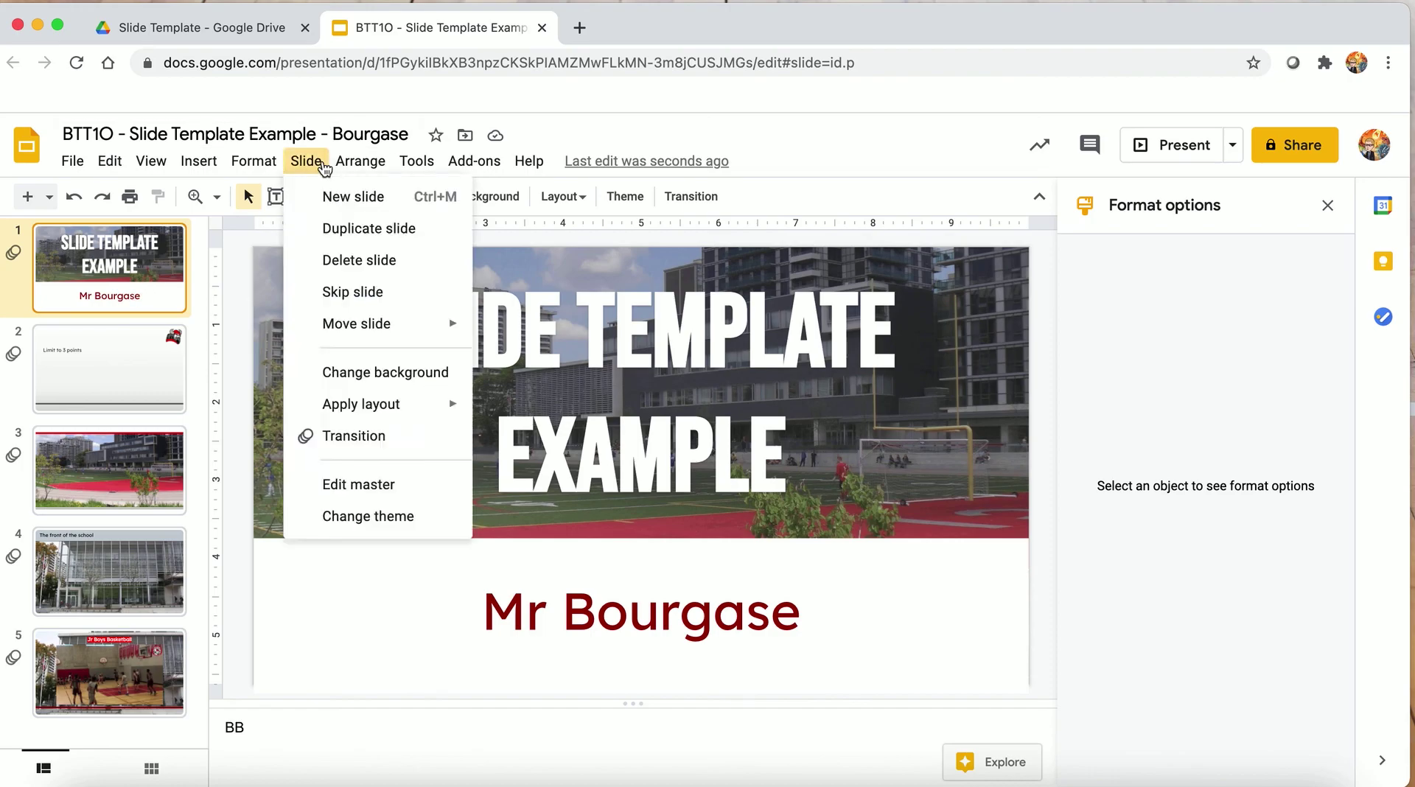
click(181, 245)
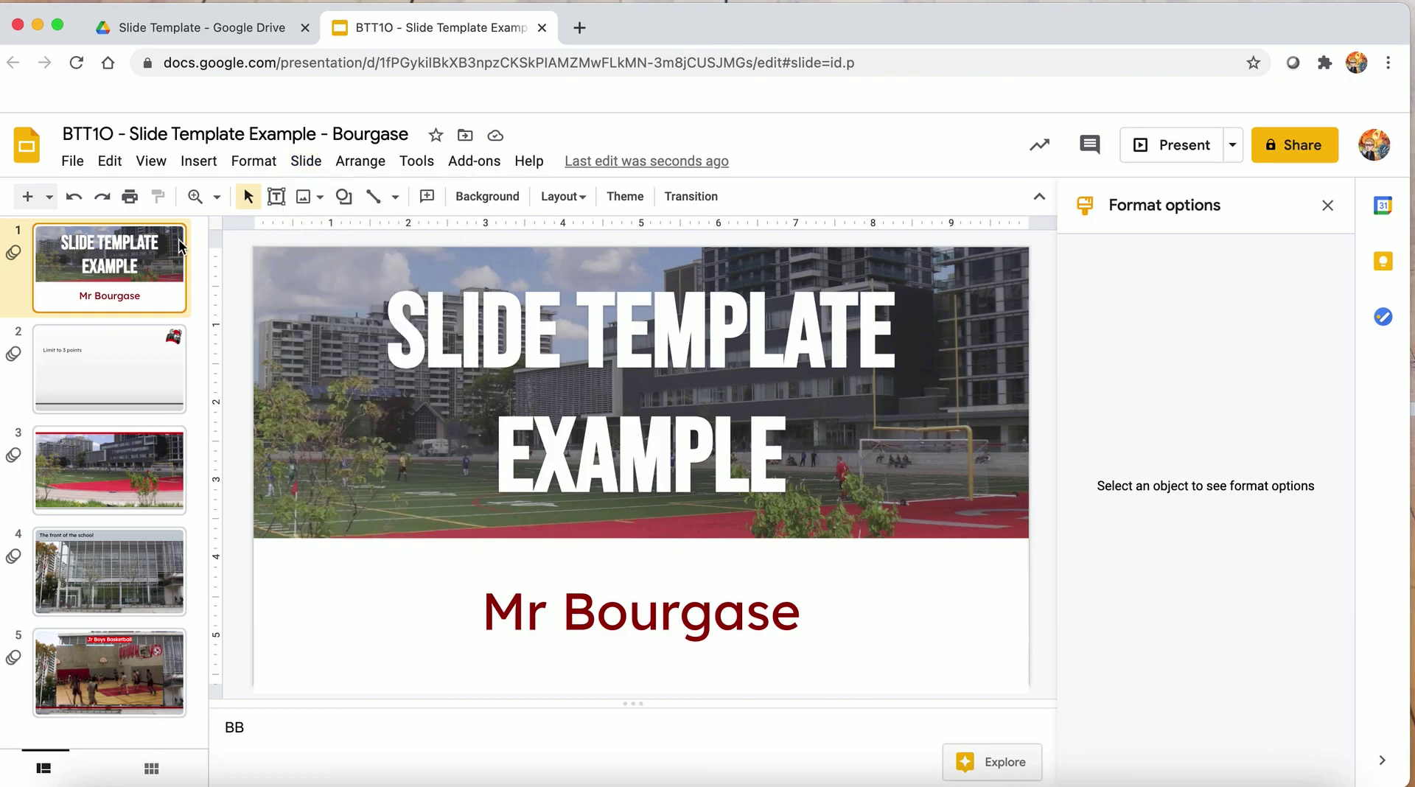